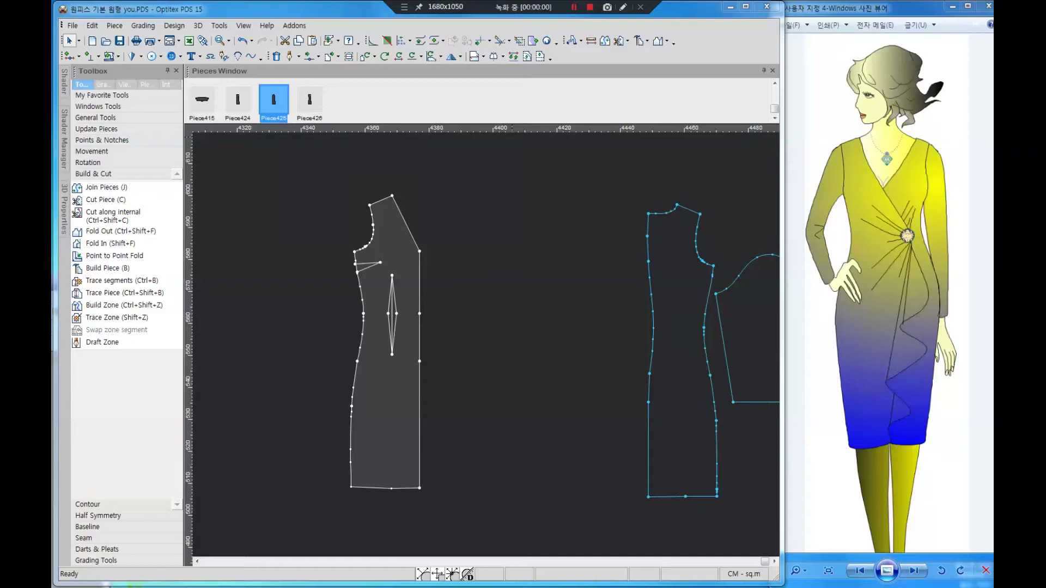
Reposition the white front dress piece further to the left
{"action": "left_click", "coordinate": [639, 41]}
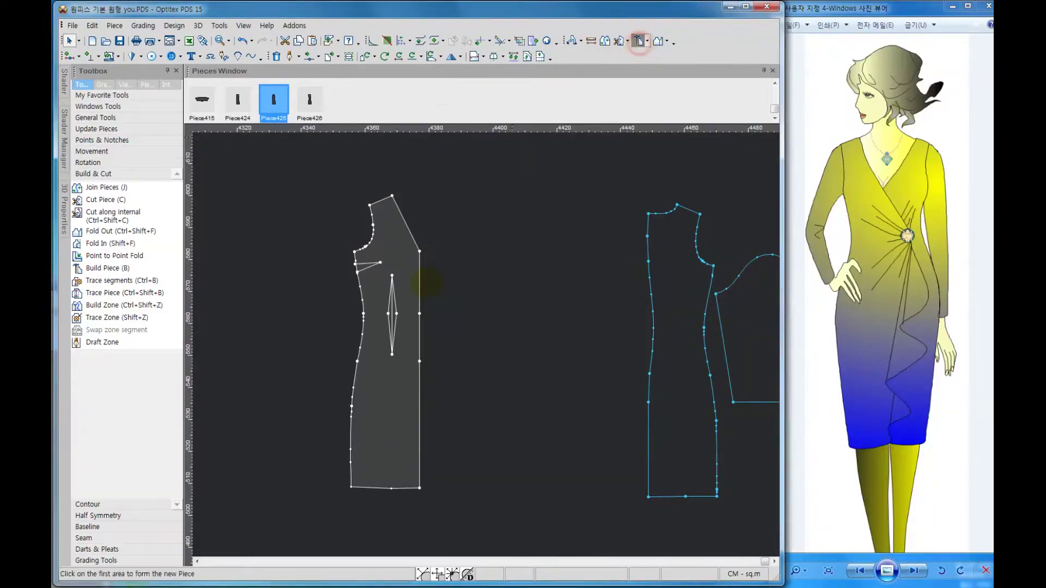
{"action": "left_click", "coordinate": [626, 333]}
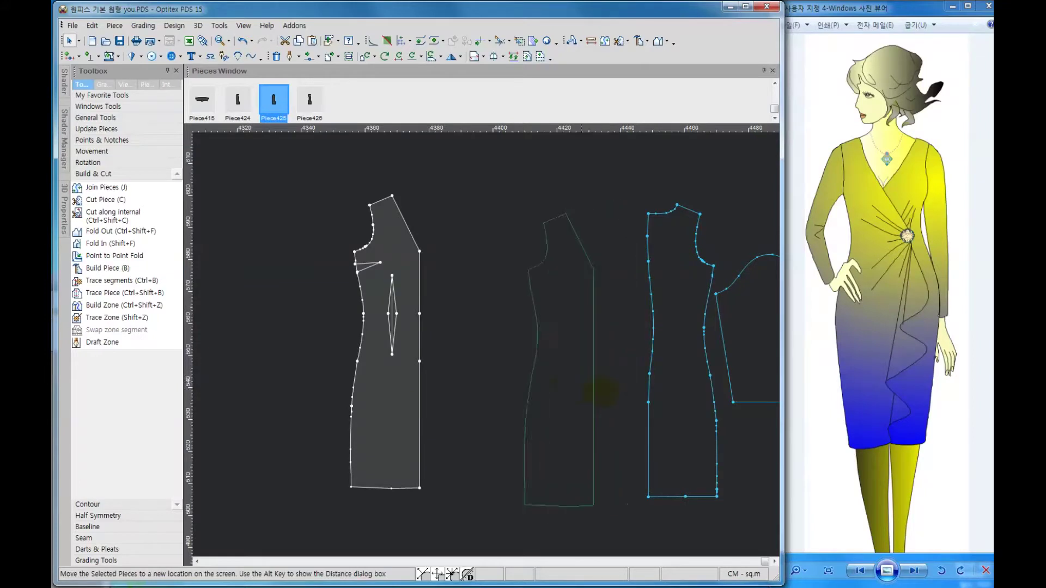
{"action": "left_click", "coordinate": [574, 384]}
{"action": "mouse_move", "coordinate": [478, 351]}
{"action": "left_mouse_down"}
{"action": "mouse_move", "coordinate": [312, 352]}
{"action": "mouse_move", "coordinate": [392, 356]}
{"action": "left_mouse_up"}
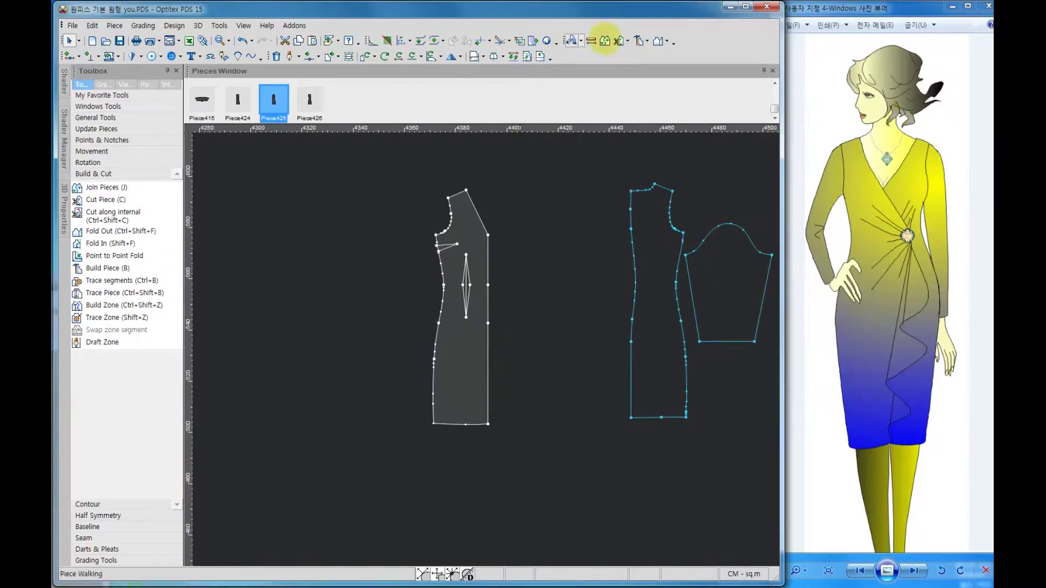
Build Piece427 from the enclosed left front panel area using Build Piece
{"action": "left_click", "coordinate": [639, 39]}
{"action": "left_click", "coordinate": [466, 234]}
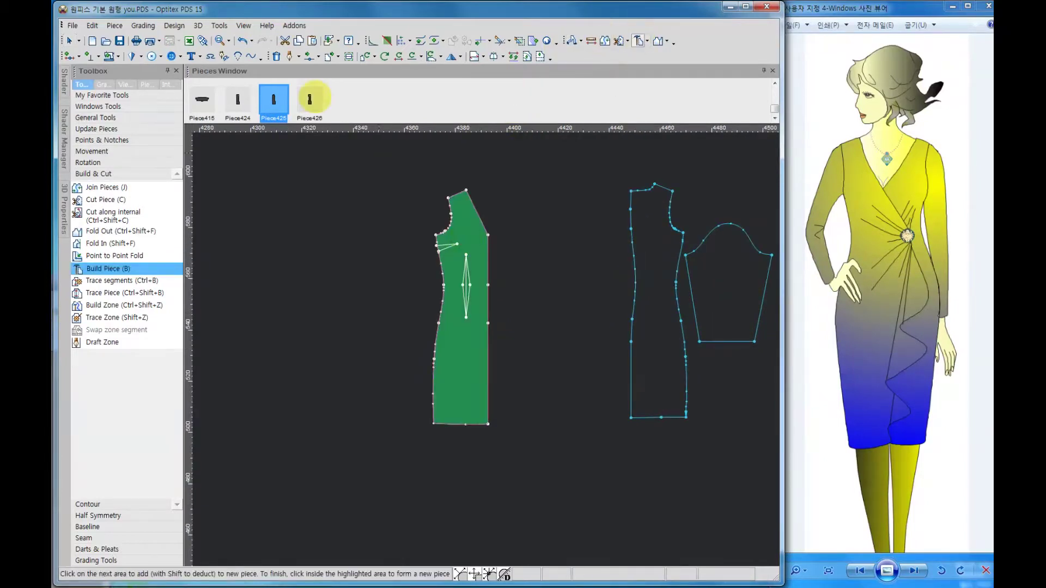
{"action": "left_click", "coordinate": [467, 255]}
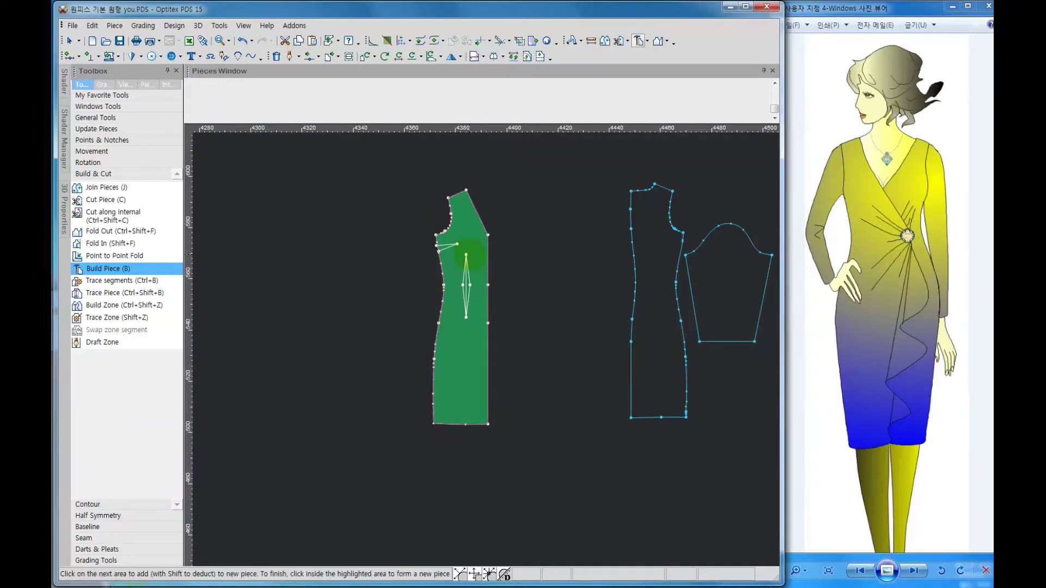
Mirror Piece427 horizontally and shift the original front half beside it
{"action": "right_click", "coordinate": [468, 255]}
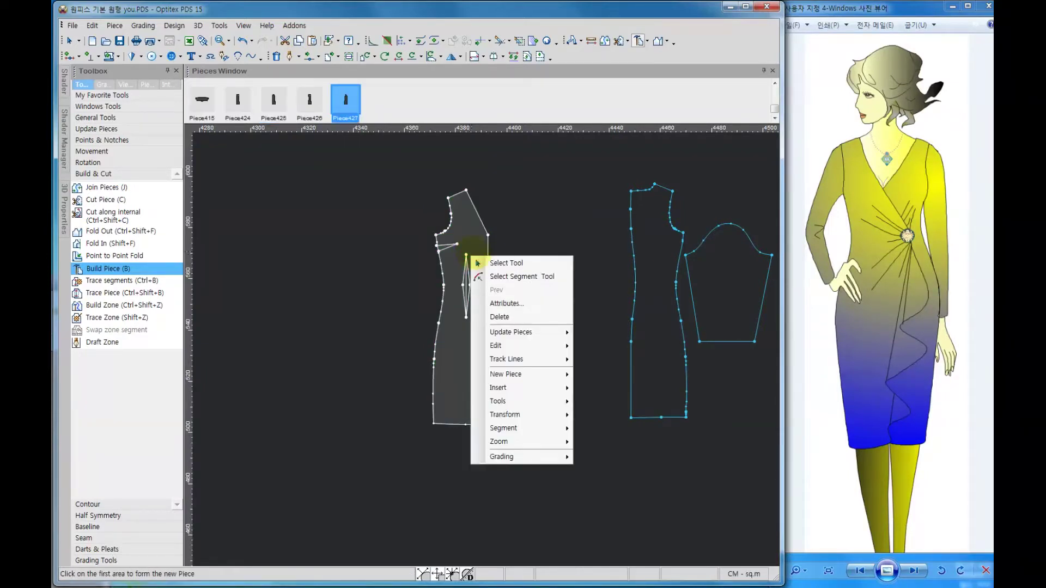
{"action": "left_click", "coordinate": [495, 262]}
{"action": "left_click", "coordinate": [537, 337]}
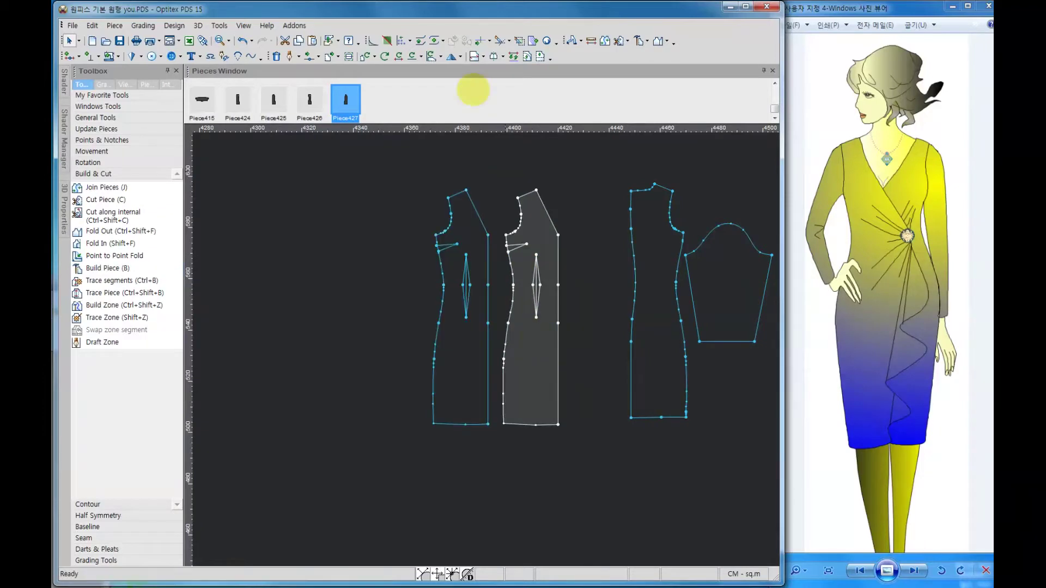
{"action": "left_click", "coordinate": [451, 56]}
{"action": "left_click_drag", "start_coordinate": [458, 349], "coordinate": [436, 349]}
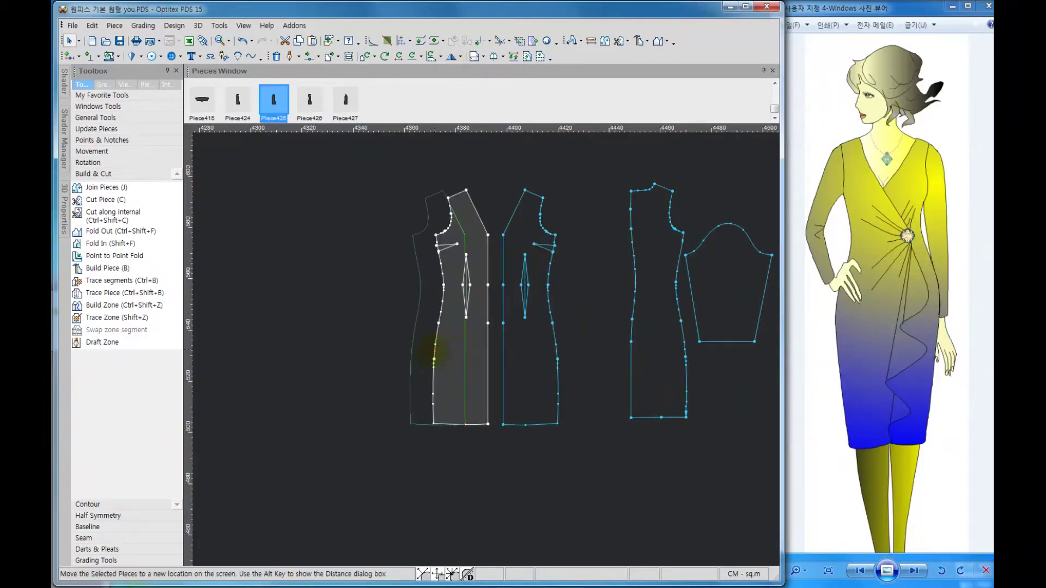
Join the mirrored half to the original front, then move the joined piece left
{"action": "left_click", "coordinate": [244, 26]}
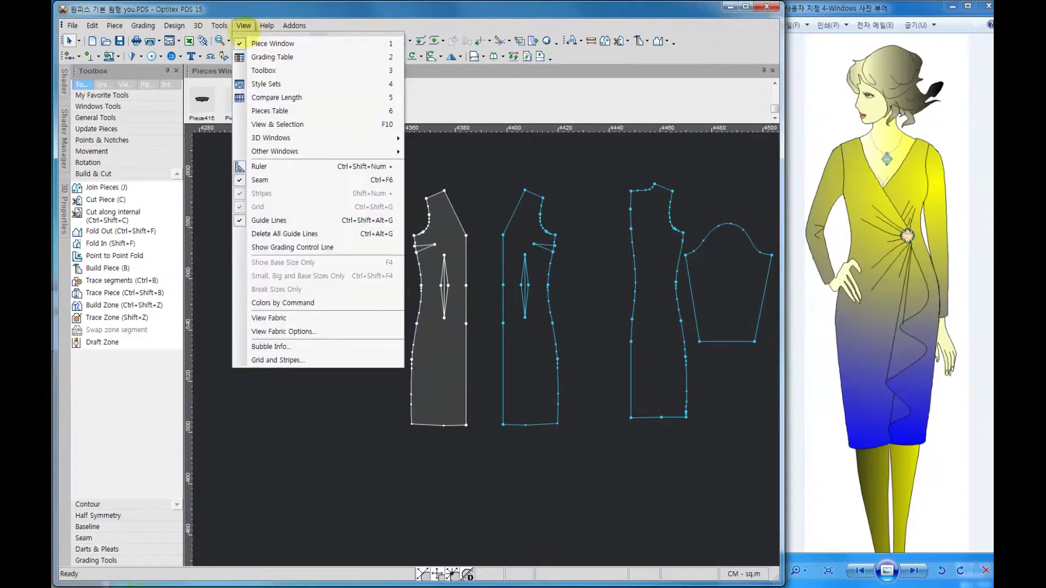
{"action": "left_click", "coordinate": [263, 70]}
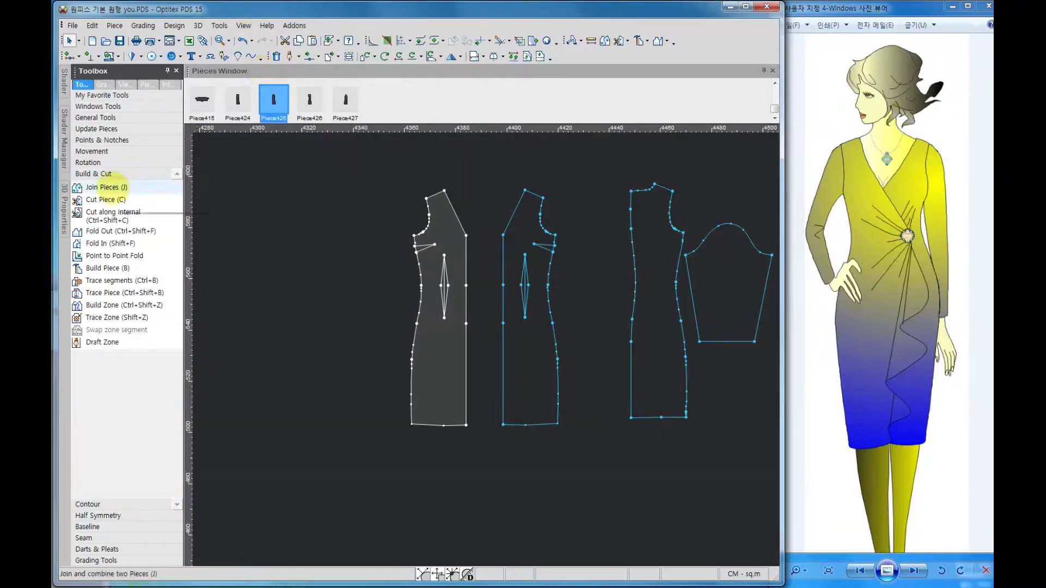
{"action": "left_click", "coordinate": [116, 187]}
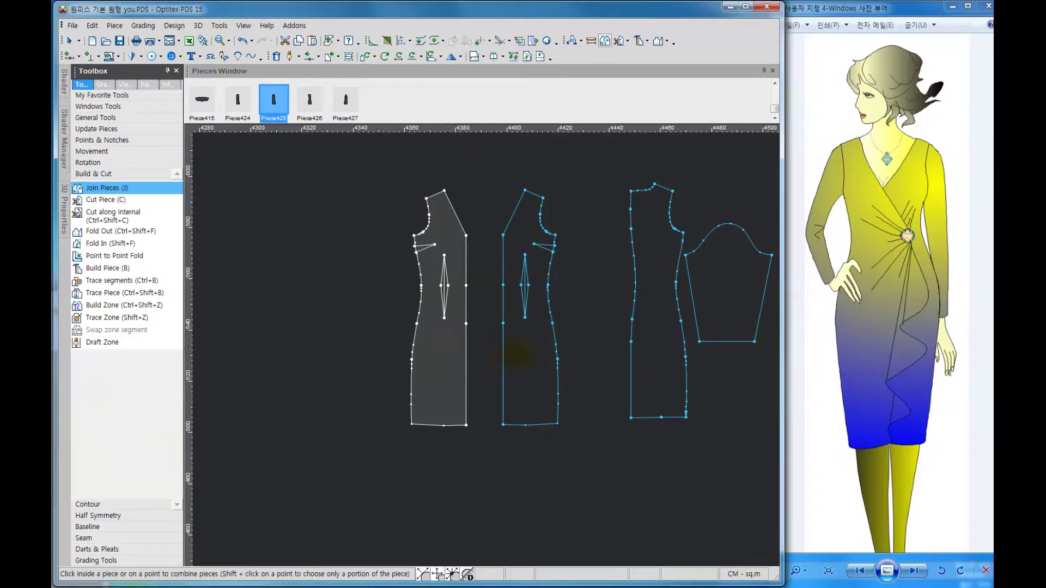
{"action": "left_click", "coordinate": [533, 353]}
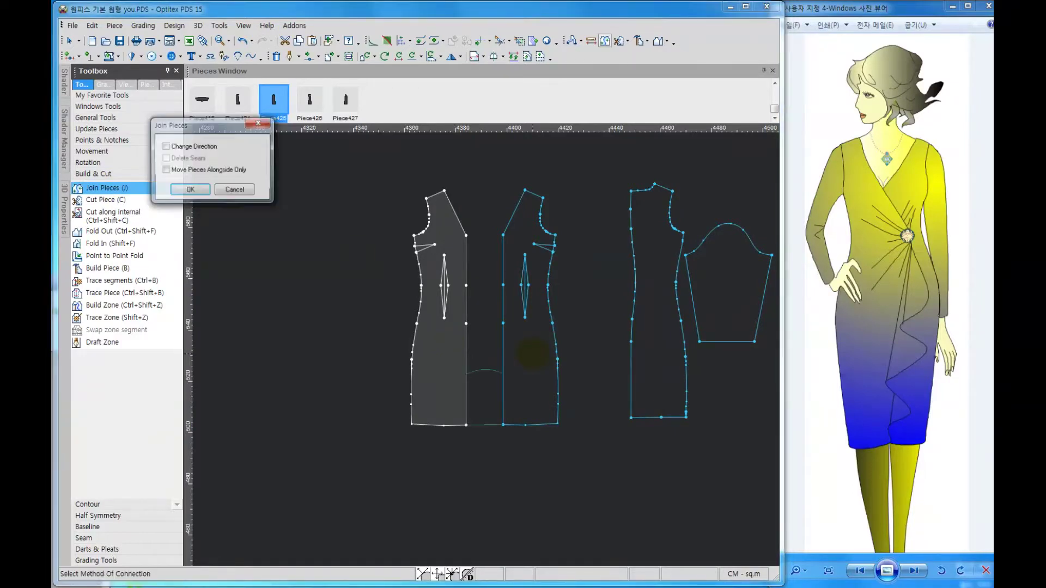
{"action": "left_click", "coordinate": [190, 190]}
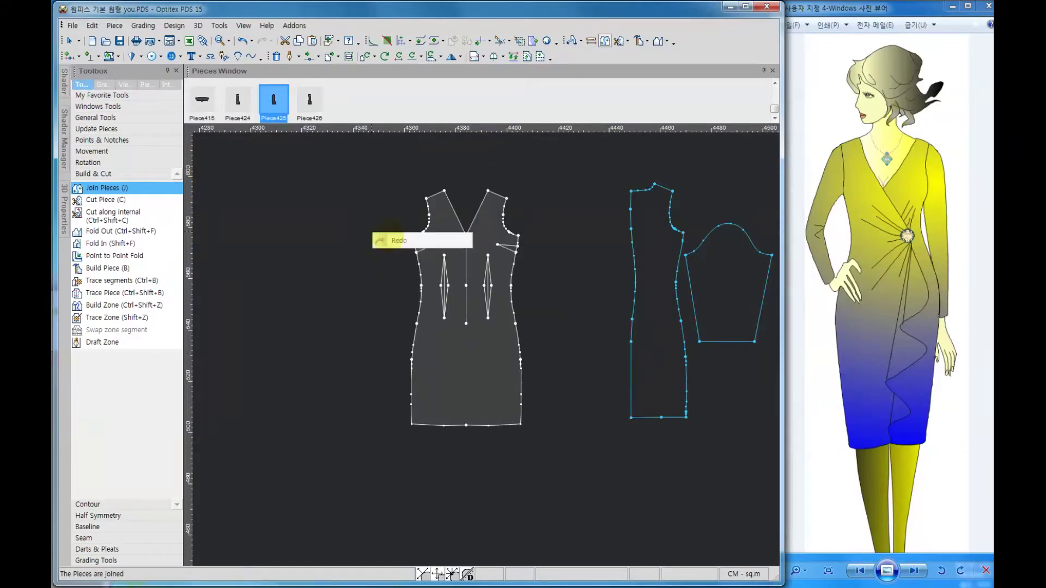
{"action": "key", "text": "Escape"}
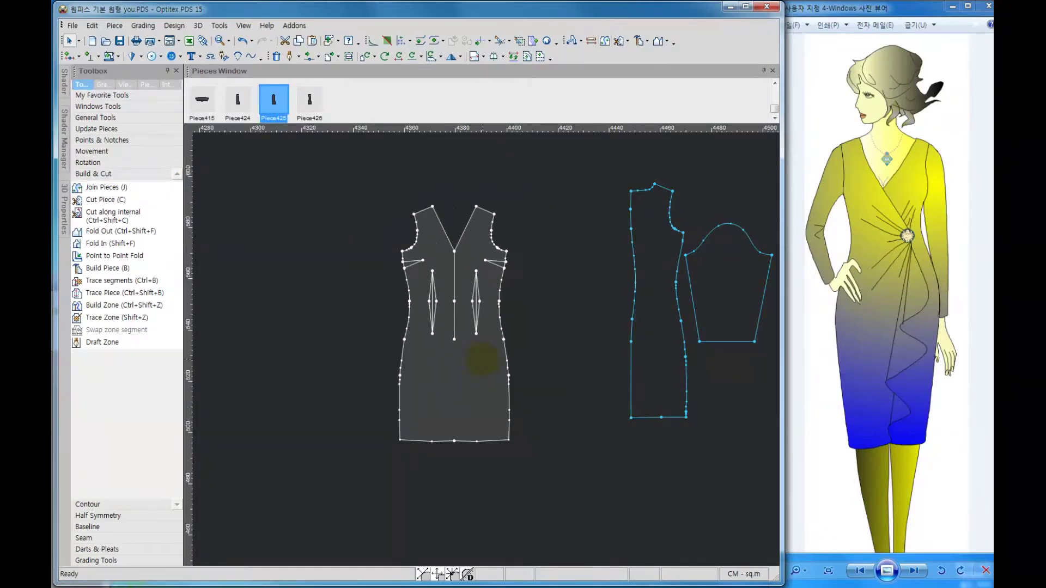
{"action": "left_click_drag", "start_coordinate": [483, 369], "coordinate": [456, 365]}
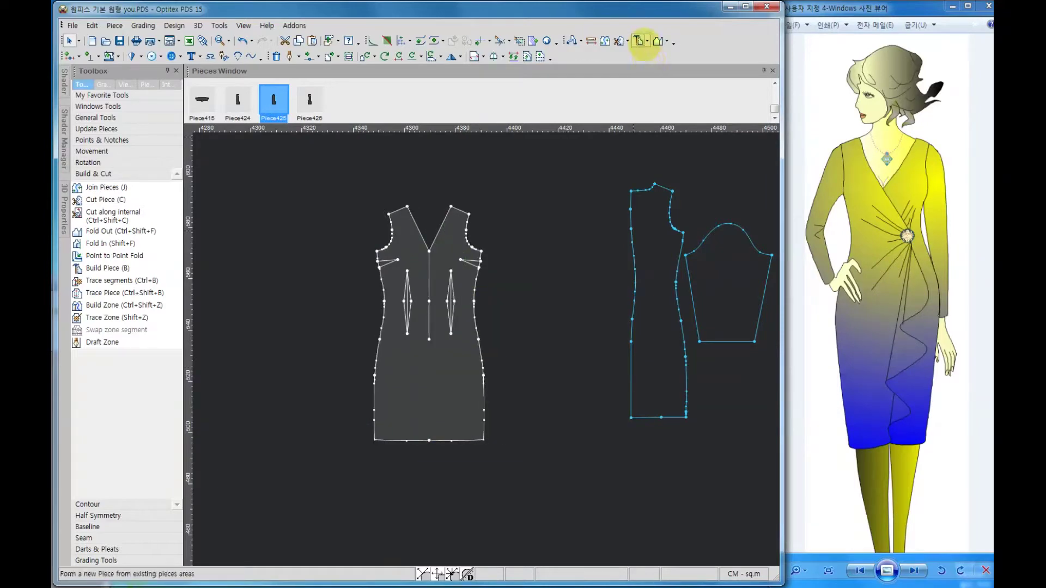
Build a second full-front piece from the joined front and move it right
{"action": "left_click", "coordinate": [647, 41]}
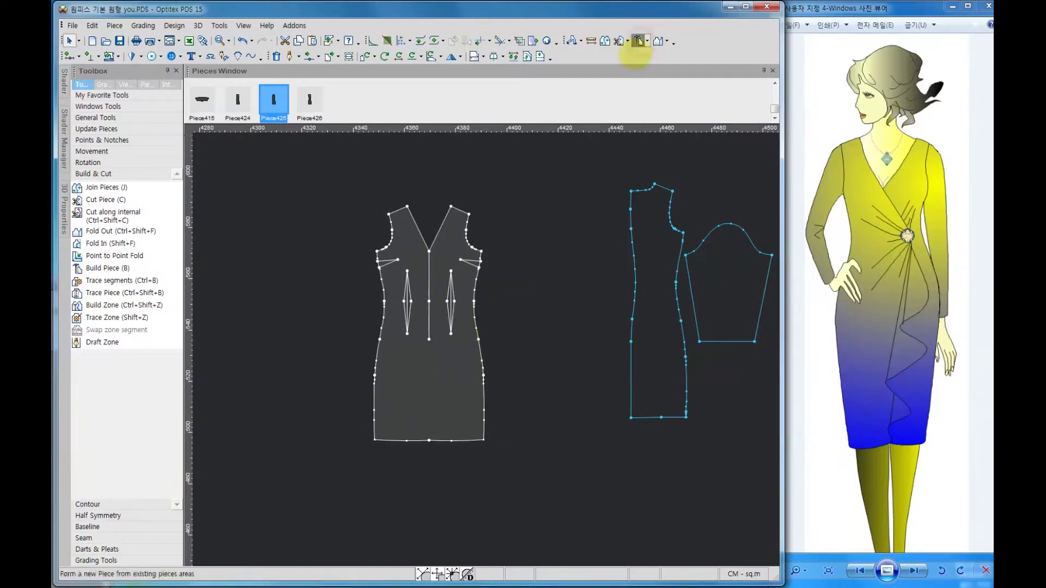
{"action": "left_click", "coordinate": [638, 41]}
{"action": "left_click", "coordinate": [441, 260]}
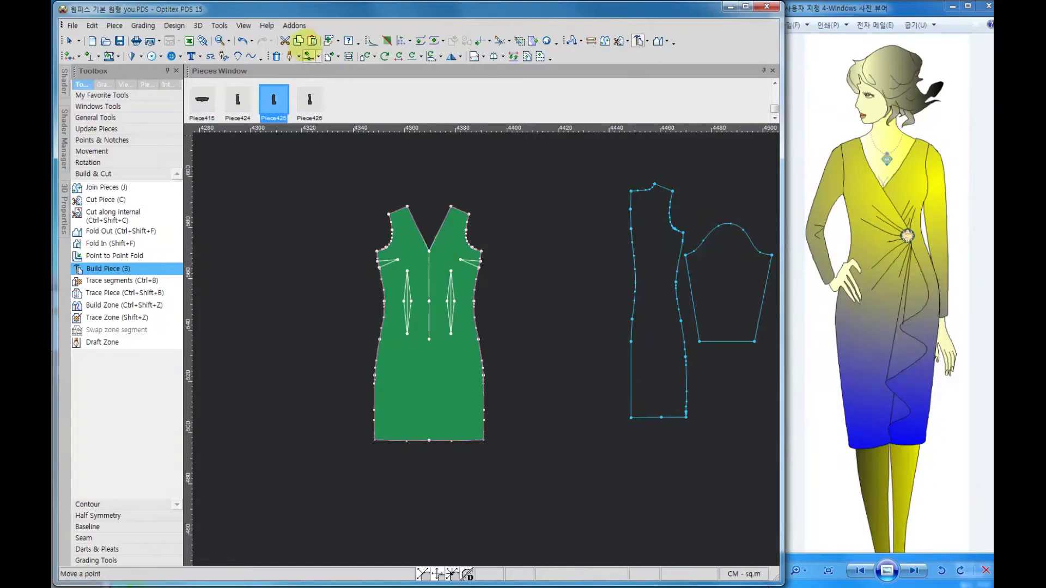
{"action": "left_click", "coordinate": [429, 353]}
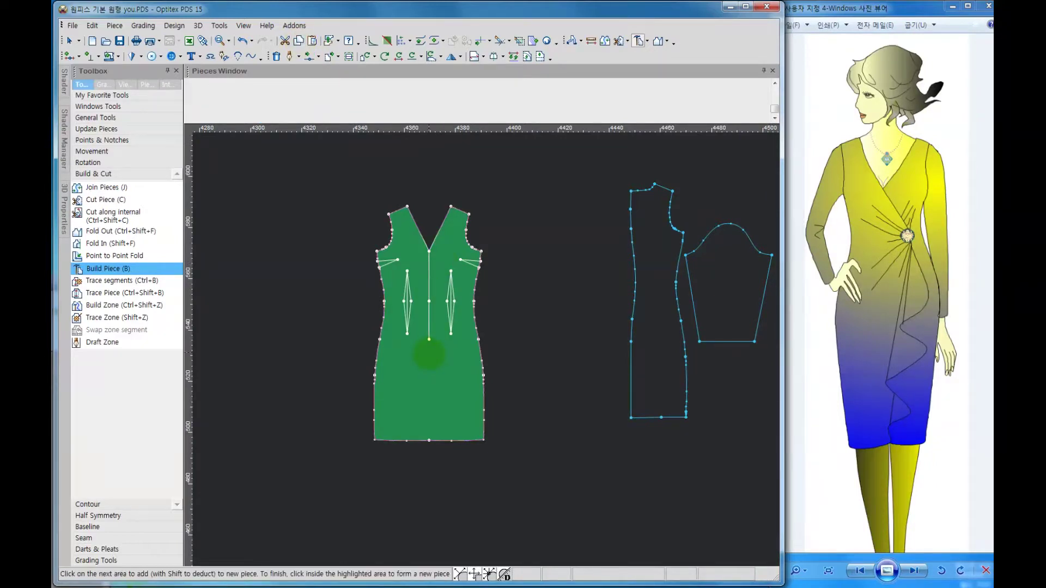
{"action": "right_click", "coordinate": [428, 355]}
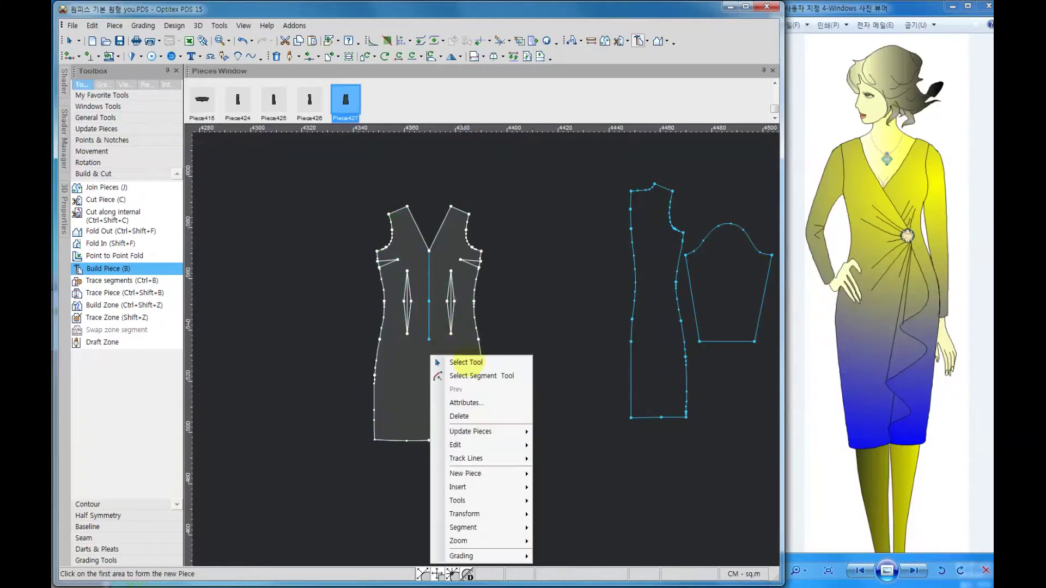
{"action": "left_click", "coordinate": [450, 362]}
{"action": "mouse_move", "coordinate": [386, 369]}
{"action": "left_mouse_down"}
{"action": "mouse_move", "coordinate": [600, 335]}
{"action": "mouse_move", "coordinate": [397, 342]}
{"action": "left_mouse_up"}
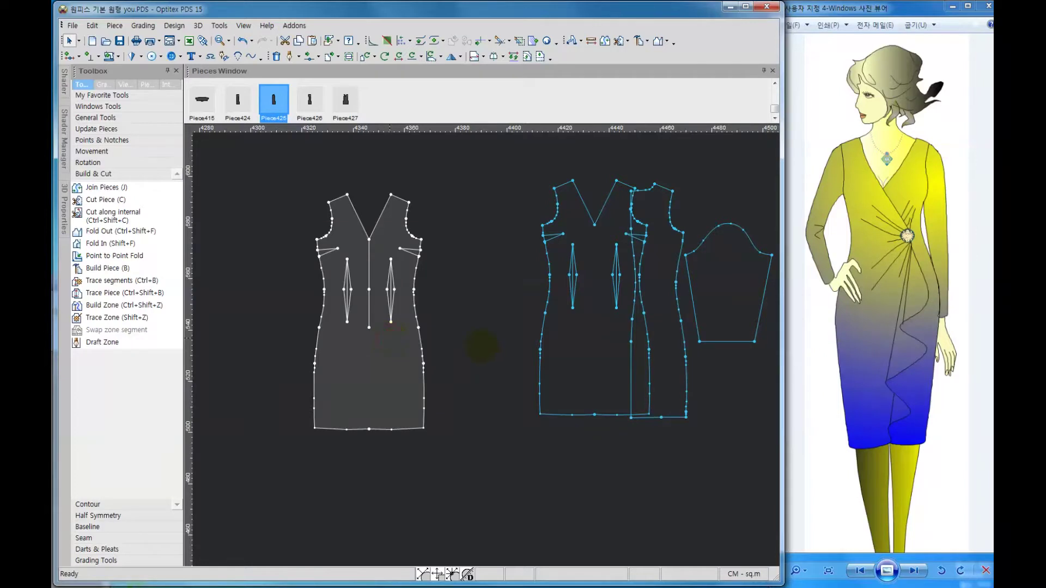
Zoom in and shift the original full front down and to the left
{"action": "scroll", "coordinate": [482, 346], "scroll_direction": "up", "scroll_amount": 1}
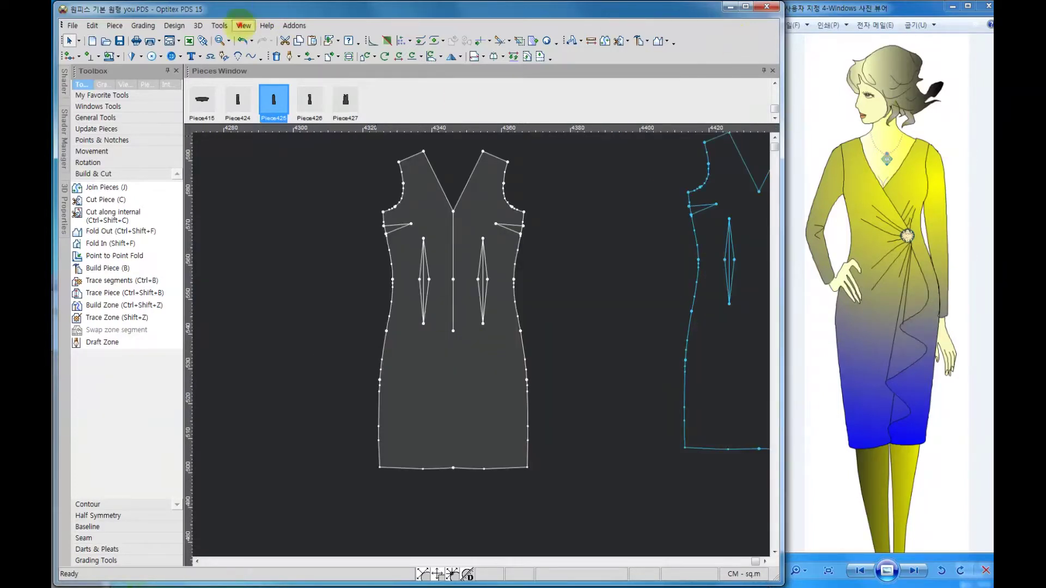
{"action": "left_click", "coordinate": [243, 26]}
{"action": "key", "text": "Escape"}
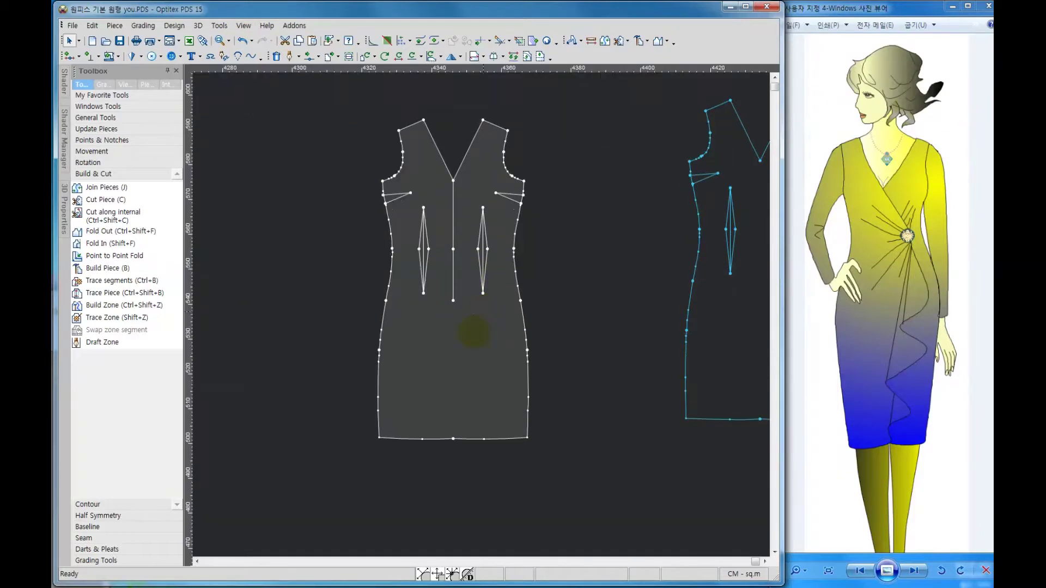
{"action": "left_click_drag", "start_coordinate": [471, 336], "coordinate": [423, 363]}
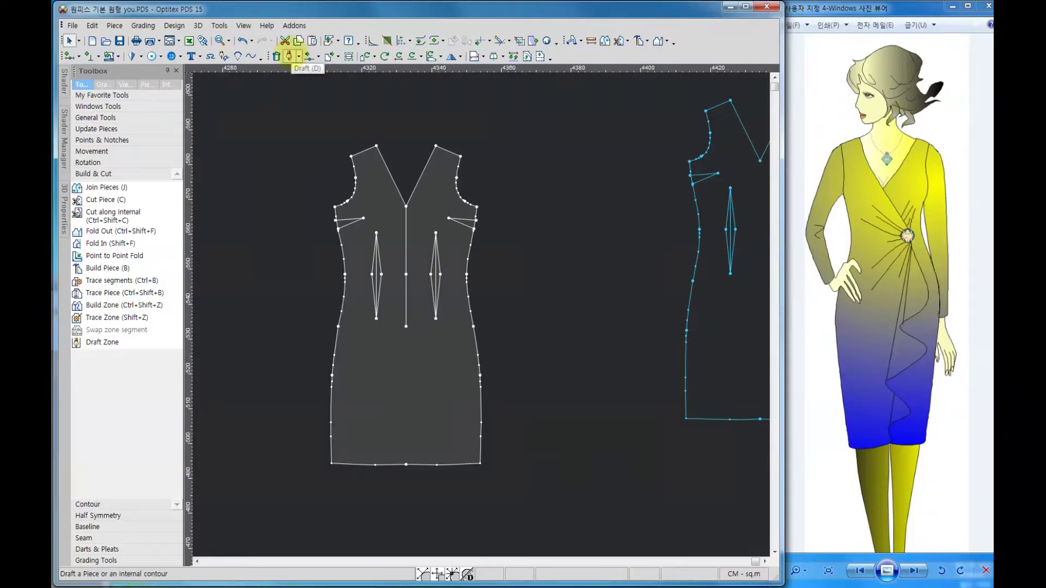
Start a drafted internal line at the V neckline corner, placing points down to the dart
{"action": "left_click", "coordinate": [289, 56]}
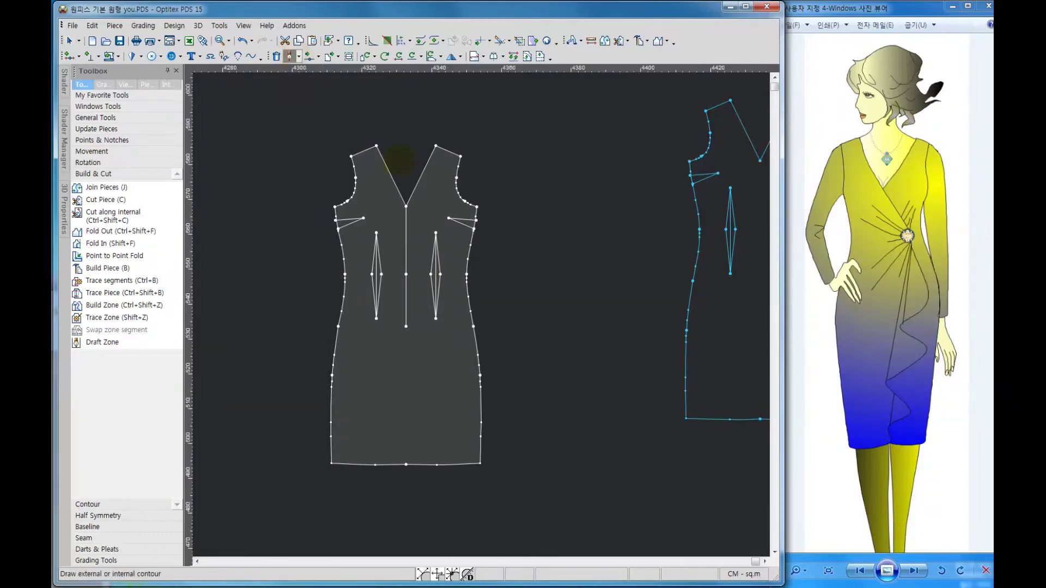
{"action": "left_click", "coordinate": [376, 146]}
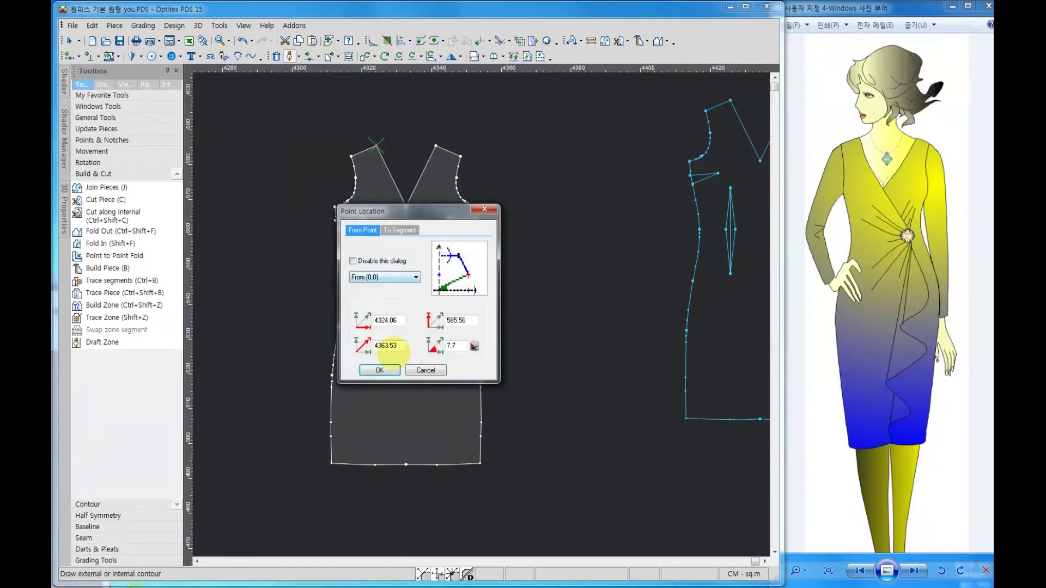
{"action": "key", "text": "Return"}
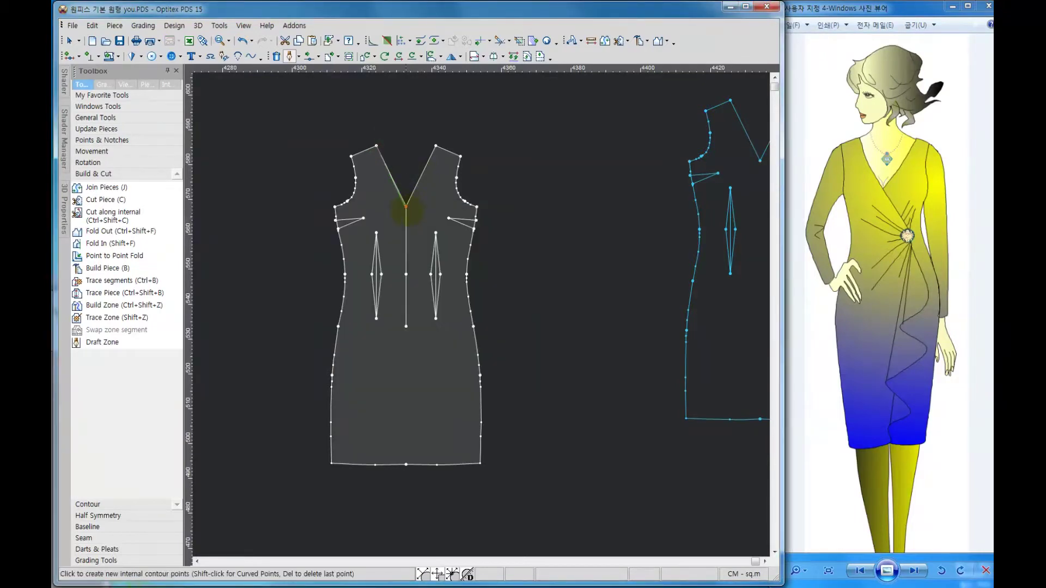
{"action": "left_click", "coordinate": [431, 274]}
{"action": "key", "text": "Delete"}
{"action": "left_click", "coordinate": [431, 263]}
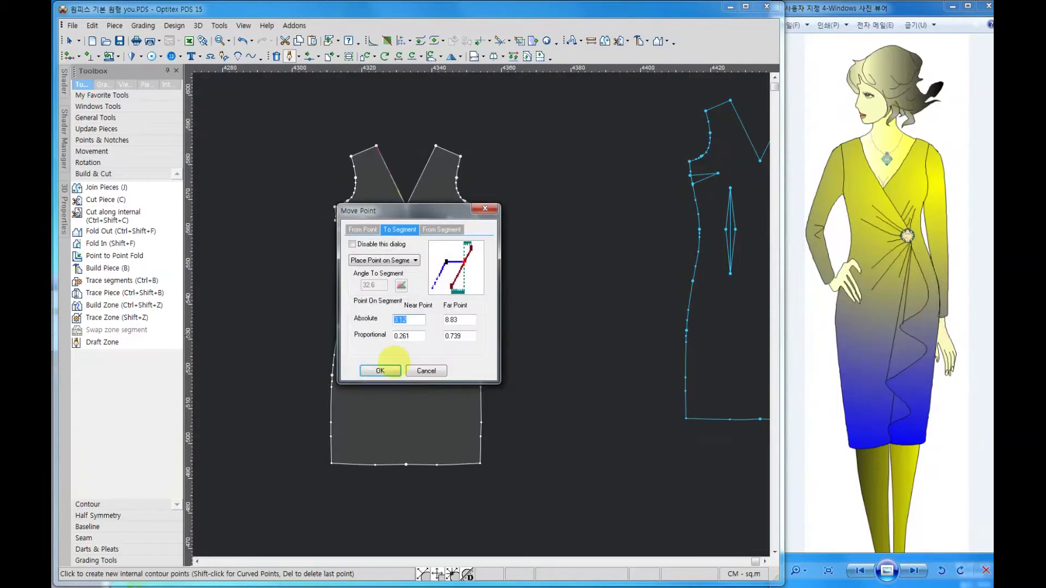
{"action": "left_click", "coordinate": [380, 371]}
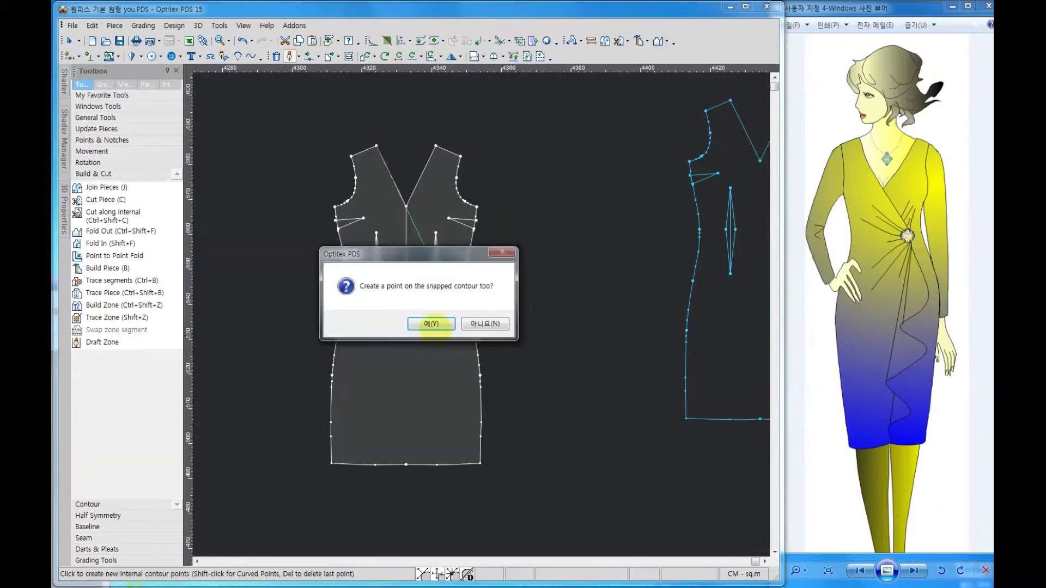
{"action": "key", "text": "Return"}
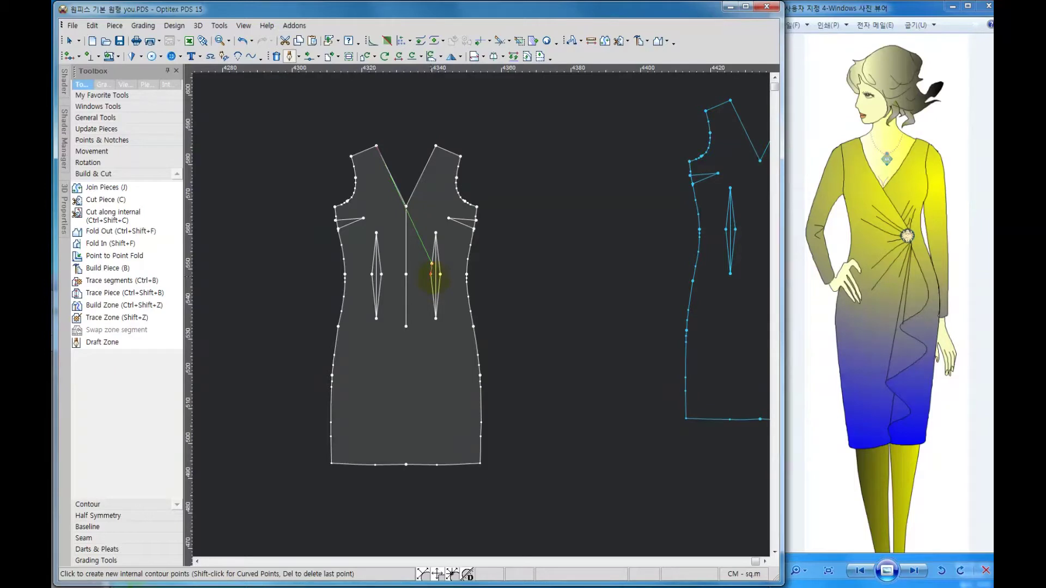
{"action": "left_click", "coordinate": [431, 274]}
{"action": "left_click", "coordinate": [391, 370]}
Curve the internal line down to the lower-left hem corner and finish drafting
{"action": "left_click", "coordinate": [428, 464]}
{"action": "key", "text": "Return"}
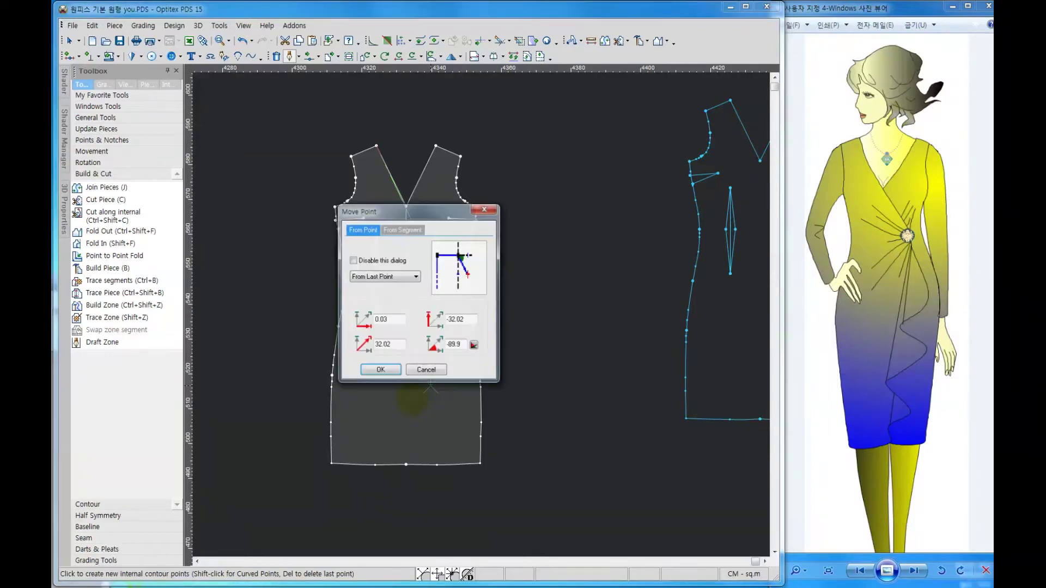
{"action": "left_click", "coordinate": [397, 372]}
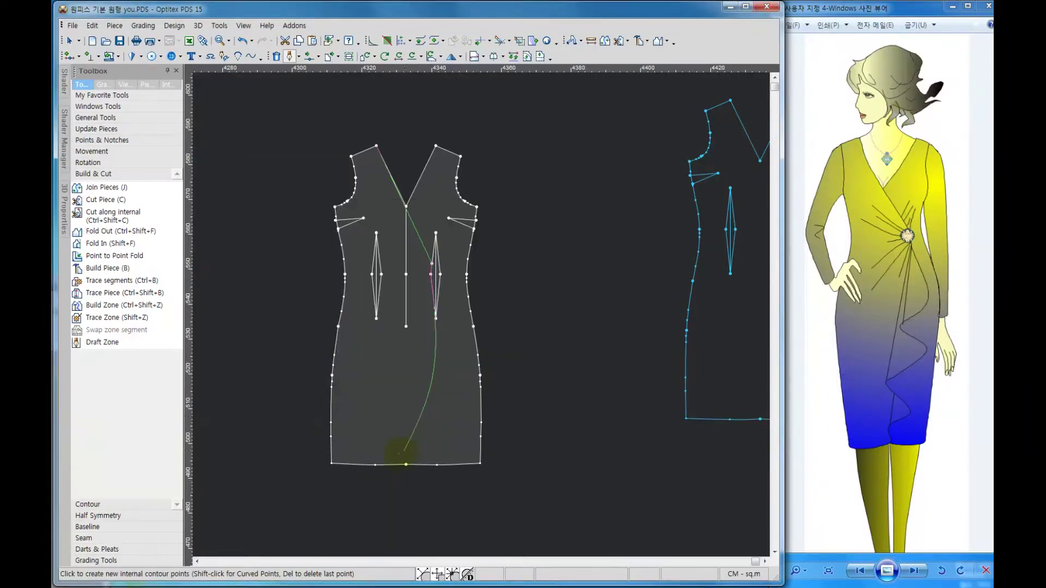
{"action": "left_click", "coordinate": [408, 439]}
{"action": "left_click", "coordinate": [389, 368]}
{"action": "left_click", "coordinate": [332, 464]}
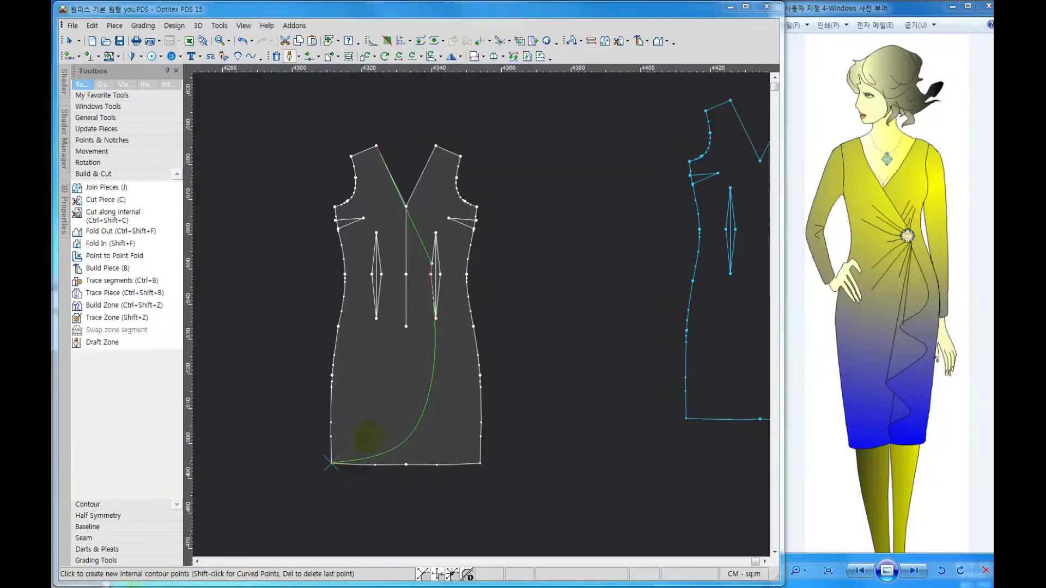
{"action": "left_click", "coordinate": [379, 369]}
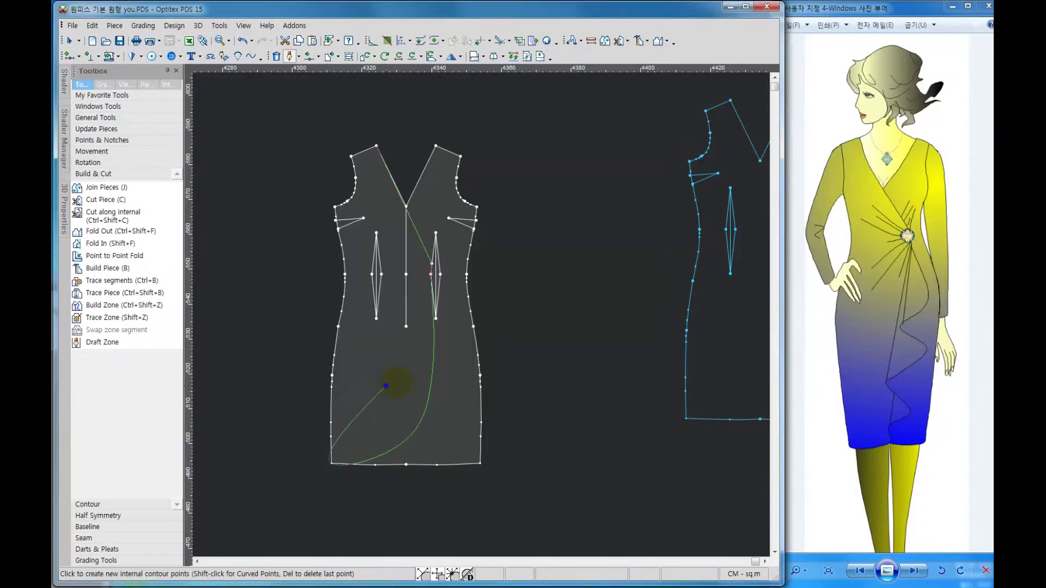
{"action": "right_click", "coordinate": [388, 388]}
{"action": "left_click", "coordinate": [409, 394]}
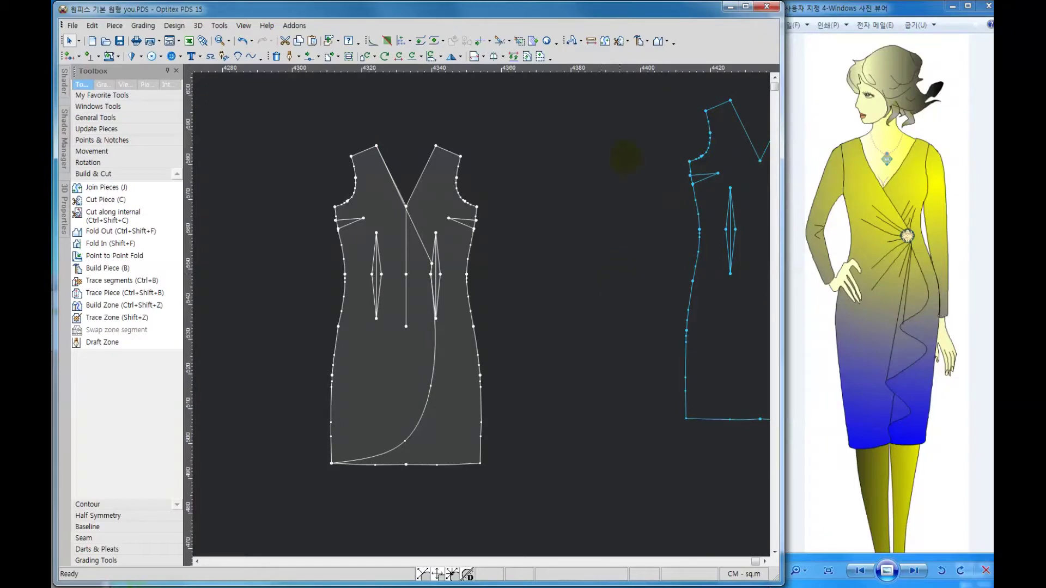
Build the left wrap area into its own piece and move it left of the front pattern
{"action": "left_click", "coordinate": [639, 40]}
{"action": "left_click", "coordinate": [396, 368]}
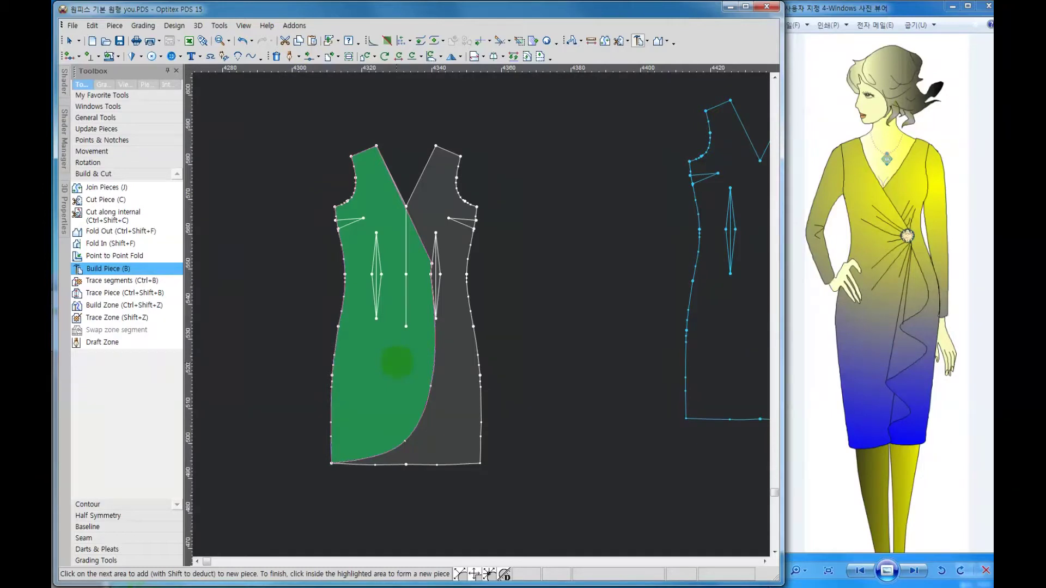
{"action": "left_click", "coordinate": [397, 362]}
{"action": "right_click", "coordinate": [396, 362]}
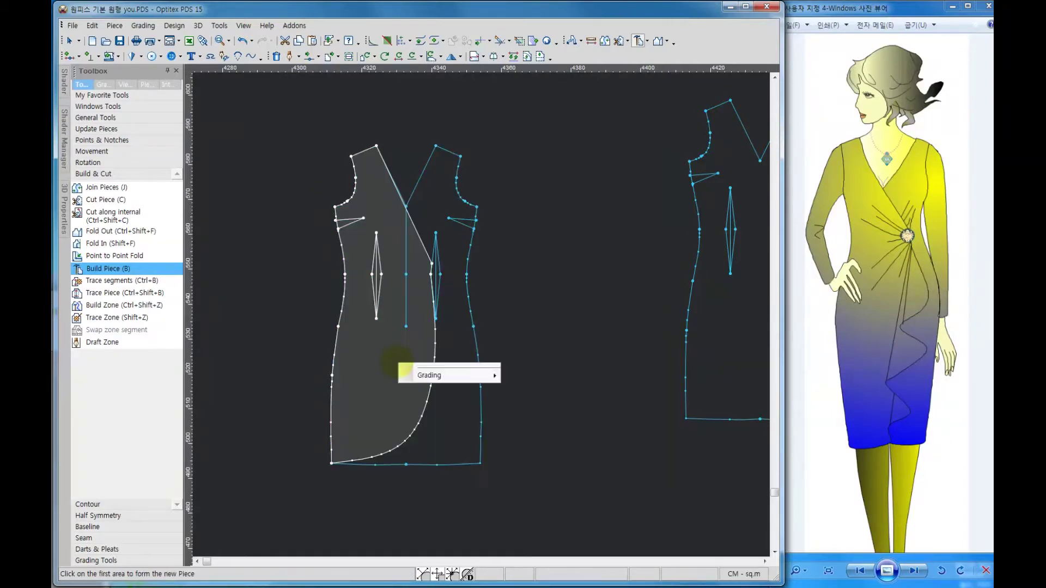
{"action": "left_click", "coordinate": [419, 369]}
{"action": "left_click_drag", "start_coordinate": [359, 355], "coordinate": [246, 353]}
{"action": "left_click_drag", "start_coordinate": [458, 427], "coordinate": [502, 438]}
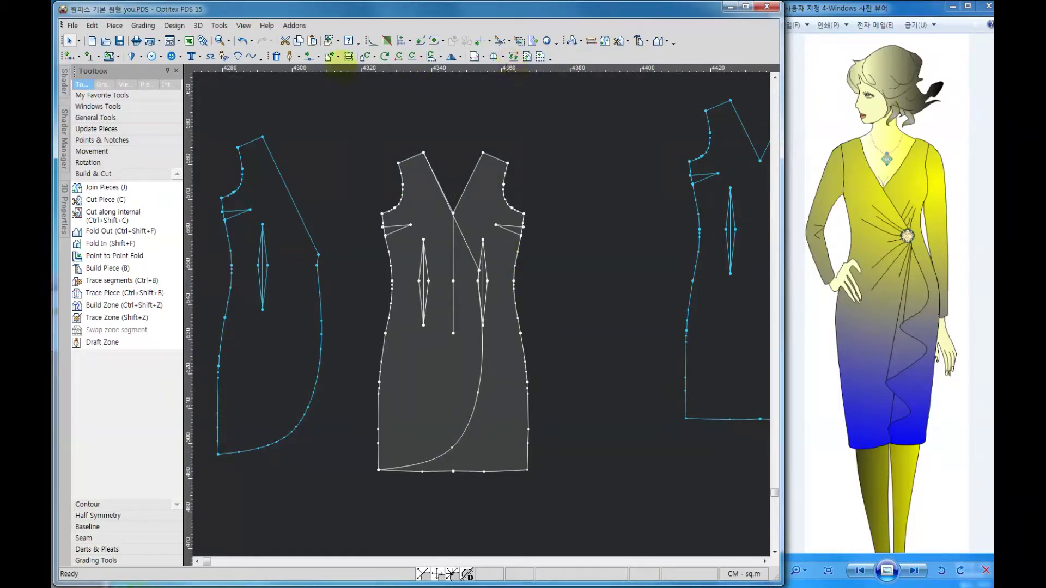
Draft a line from the right neckline point through centre front to the left side seam
{"action": "left_click", "coordinate": [289, 56]}
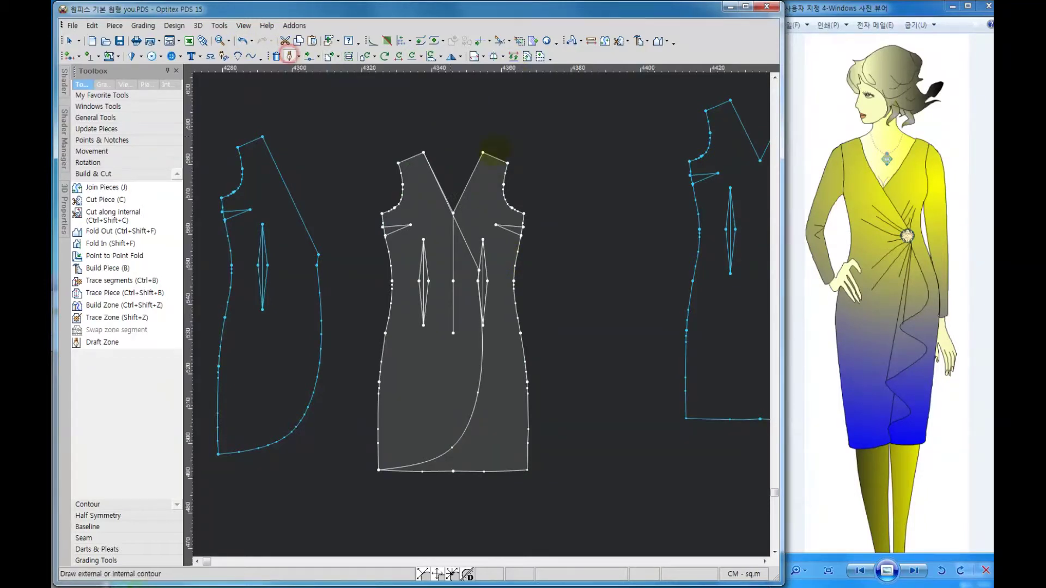
{"action": "left_click", "coordinate": [482, 153]}
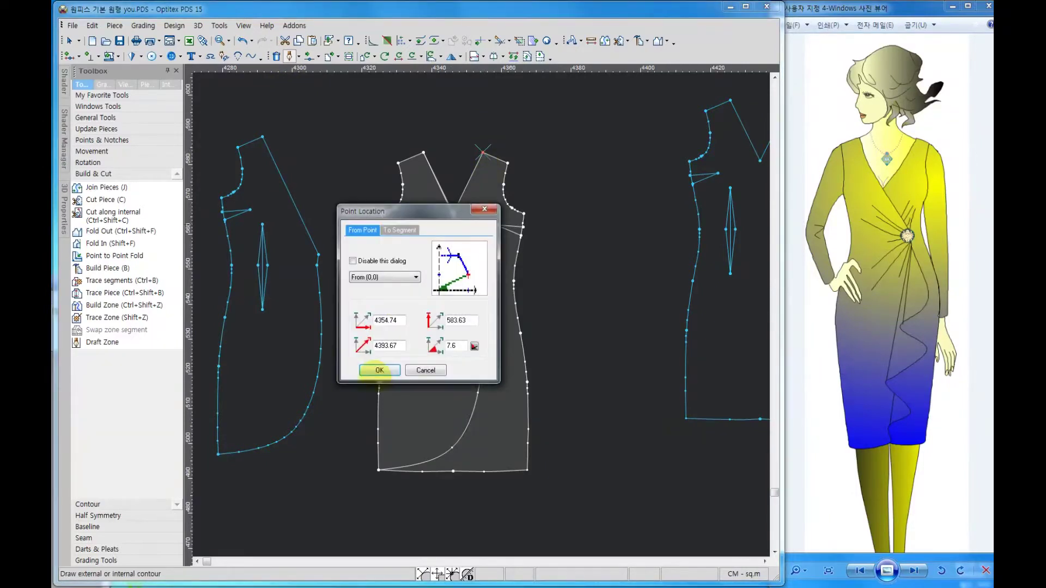
{"action": "key", "text": "Return"}
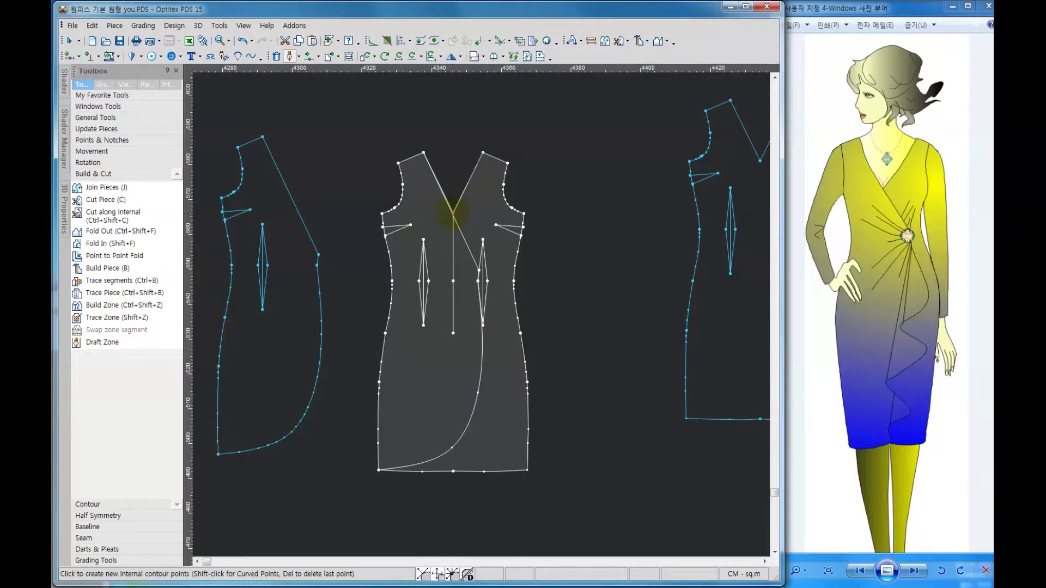
{"action": "left_click", "coordinate": [452, 213]}
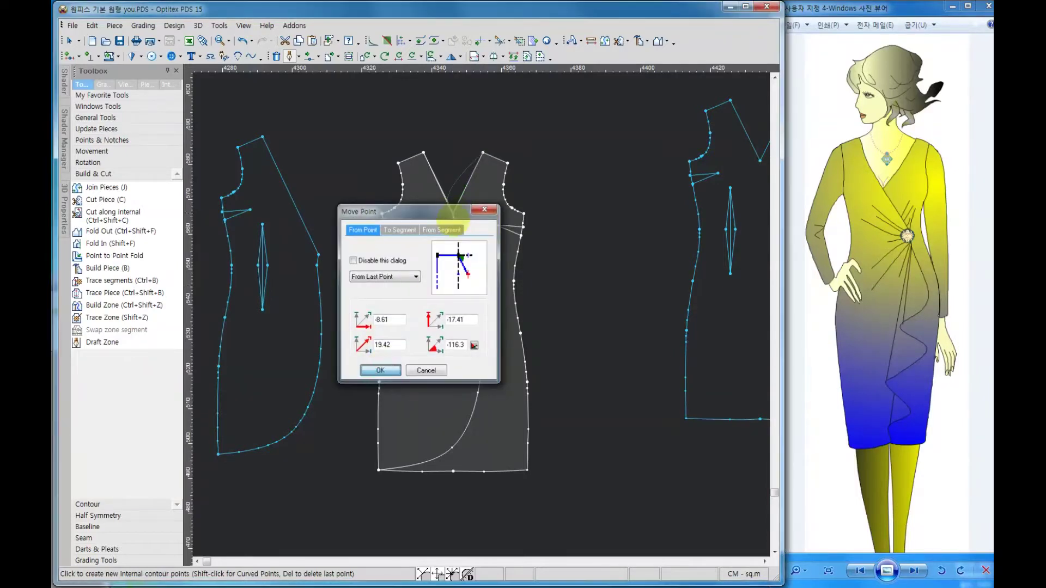
{"action": "key", "text": "Return"}
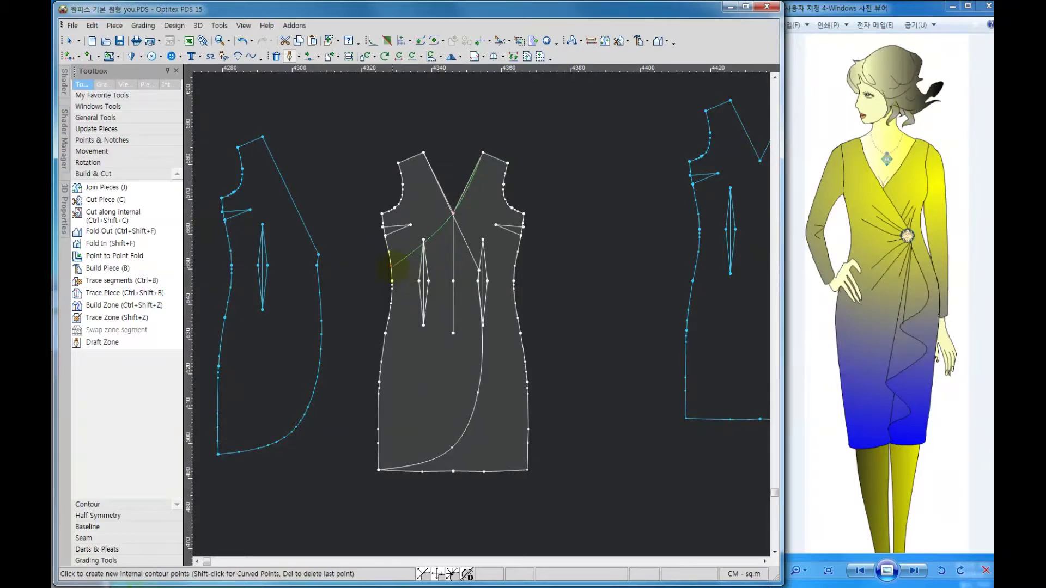
{"action": "left_click", "coordinate": [390, 266]}
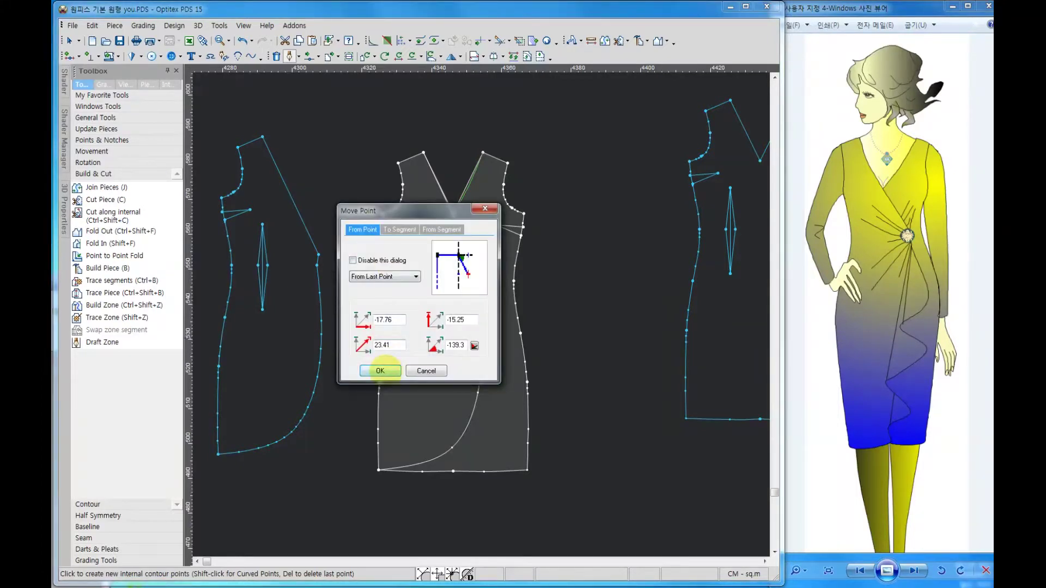
{"action": "left_click", "coordinate": [381, 371]}
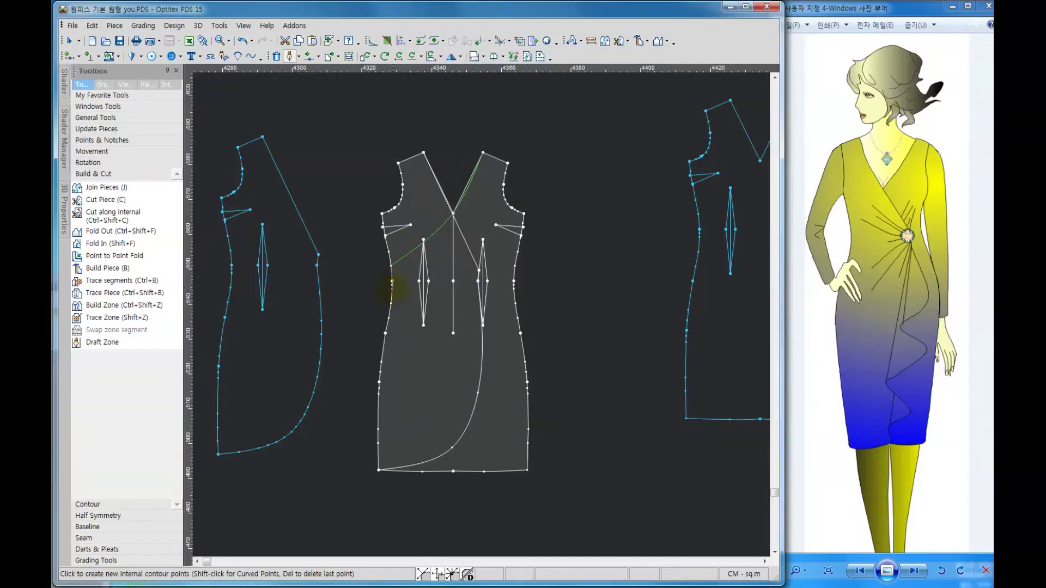
Continue the line down the left side, curving through the skirt to the hem
{"action": "left_click", "coordinate": [392, 281]}
{"action": "key", "text": "Return"}
{"action": "left_click", "coordinate": [386, 333]}
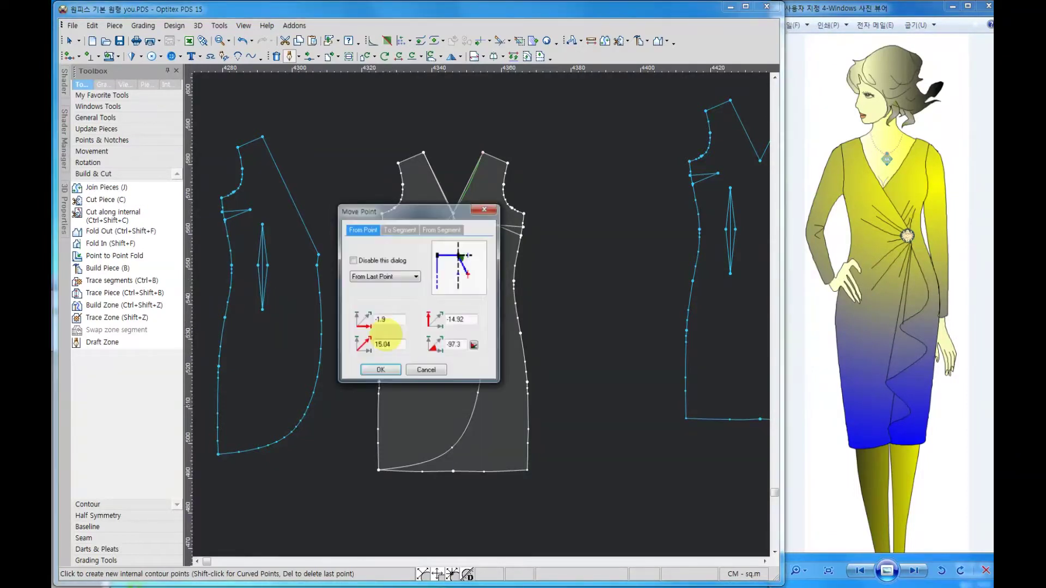
{"action": "key", "text": "Return"}
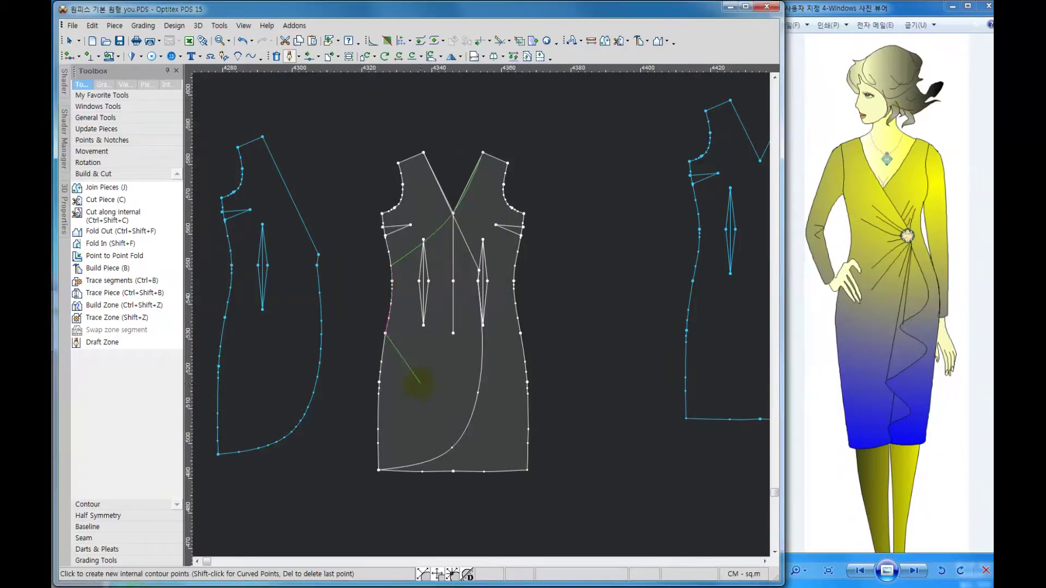
{"action": "left_click", "coordinate": [420, 383]}
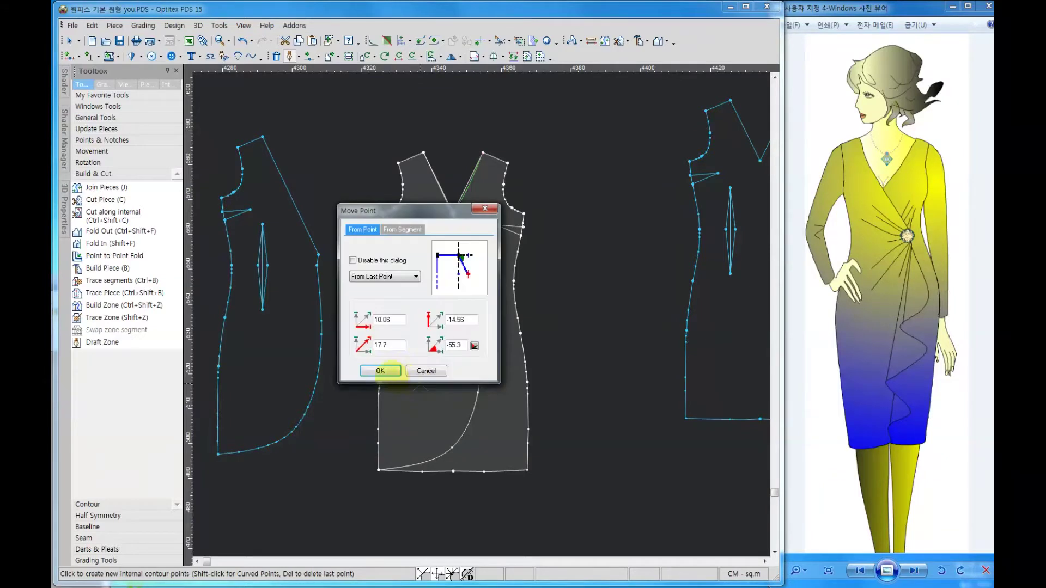
{"action": "left_click", "coordinate": [388, 366]}
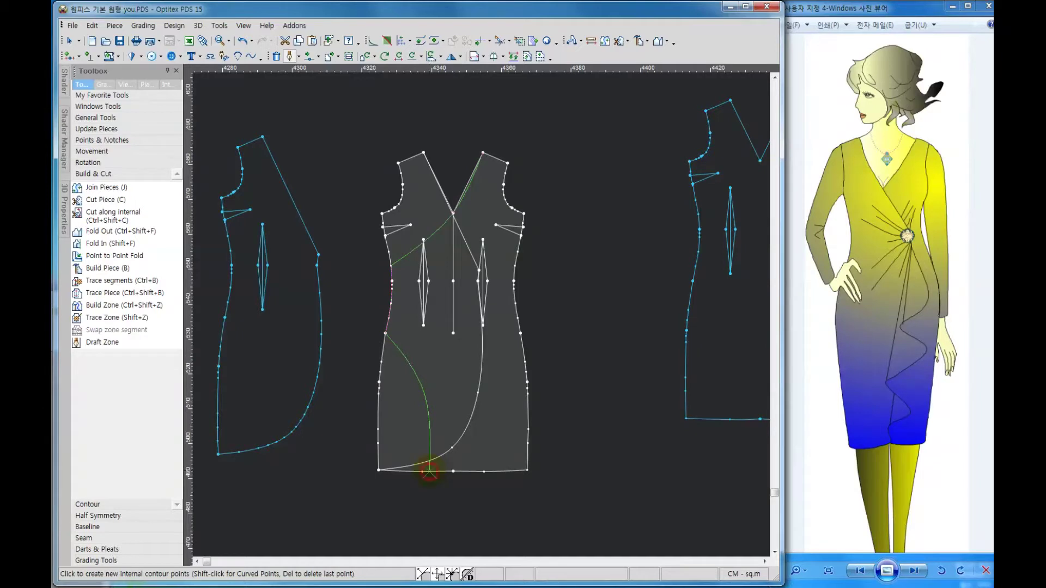
{"action": "left_click", "coordinate": [430, 472]}
{"action": "key", "text": "Return"}
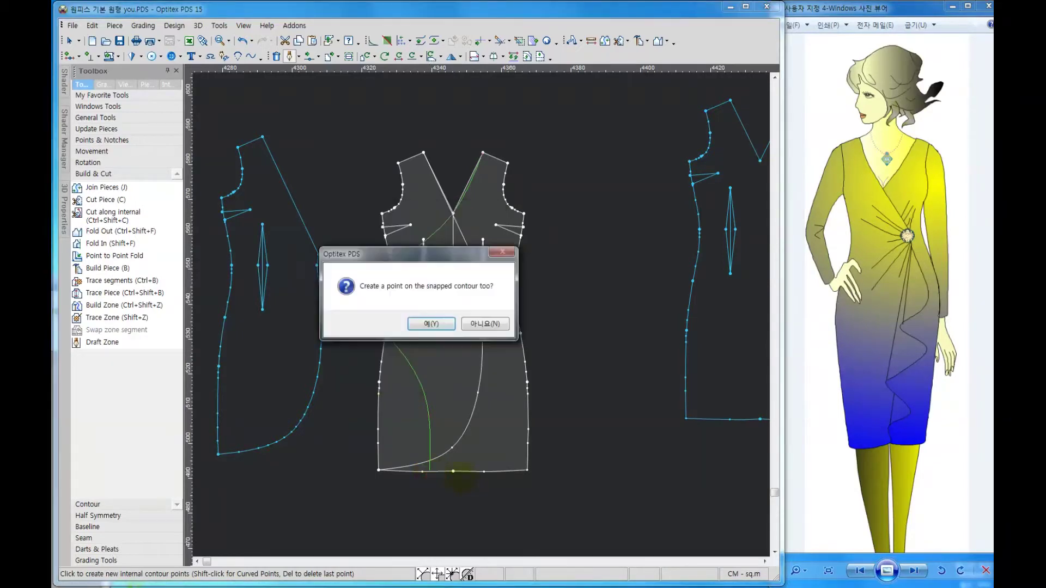
{"action": "left_click", "coordinate": [431, 323]}
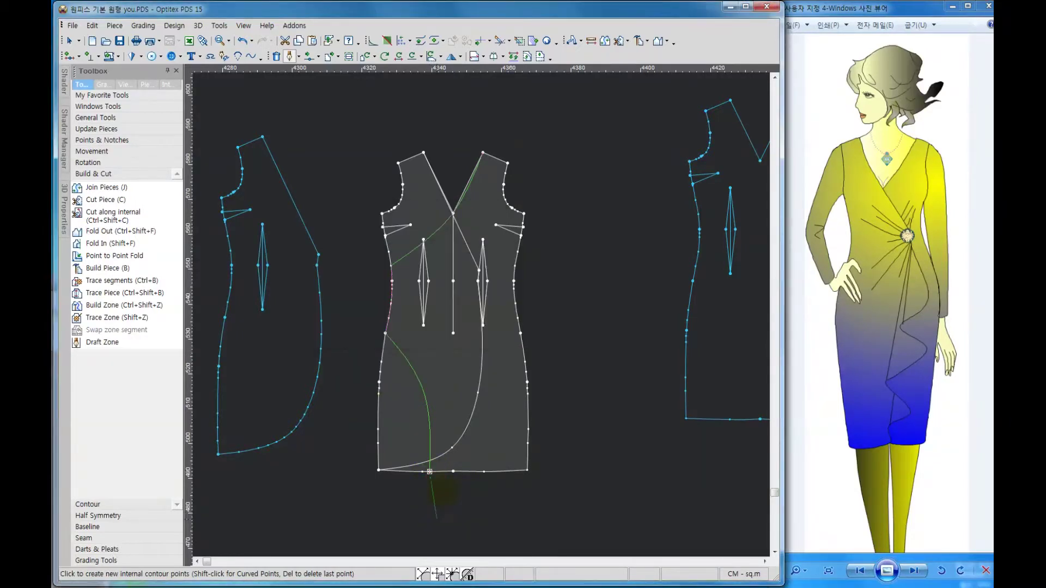
{"action": "right_click", "coordinate": [438, 470]}
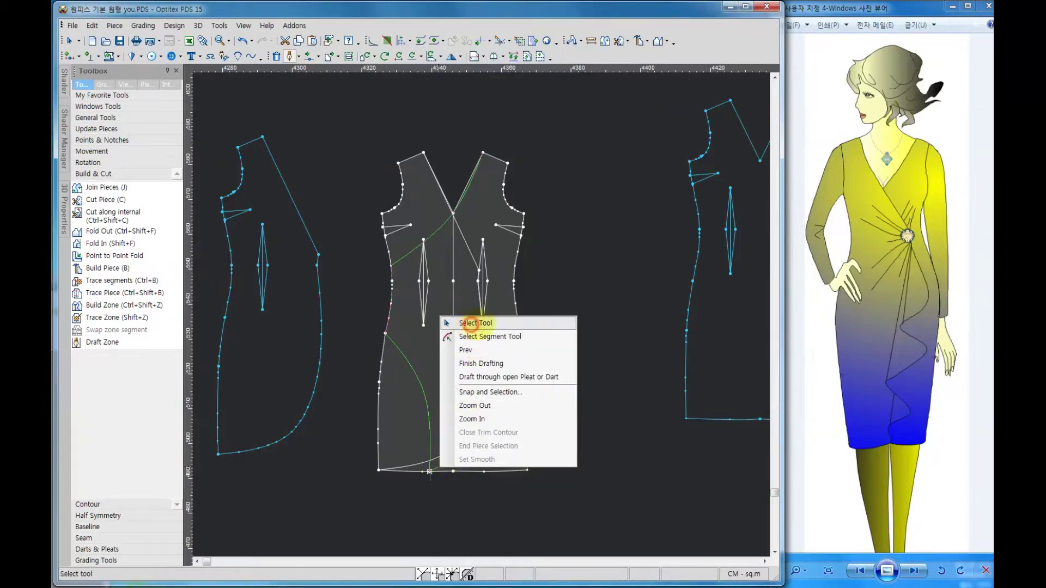
Move one point on the lower-left curve slightly downward to reshape it toward the hem
{"action": "left_click", "coordinate": [475, 323]}
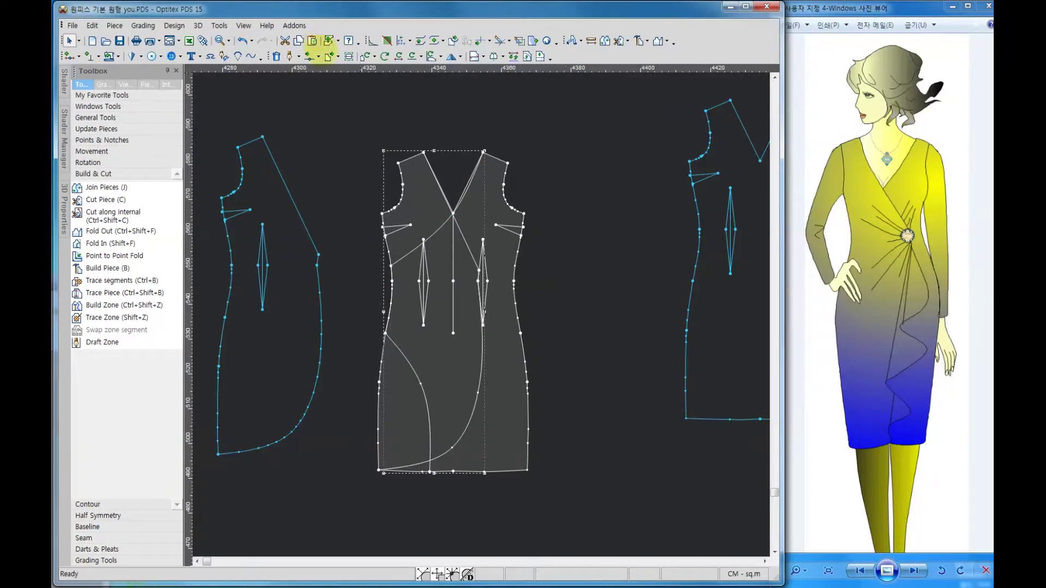
{"action": "left_click", "coordinate": [309, 56]}
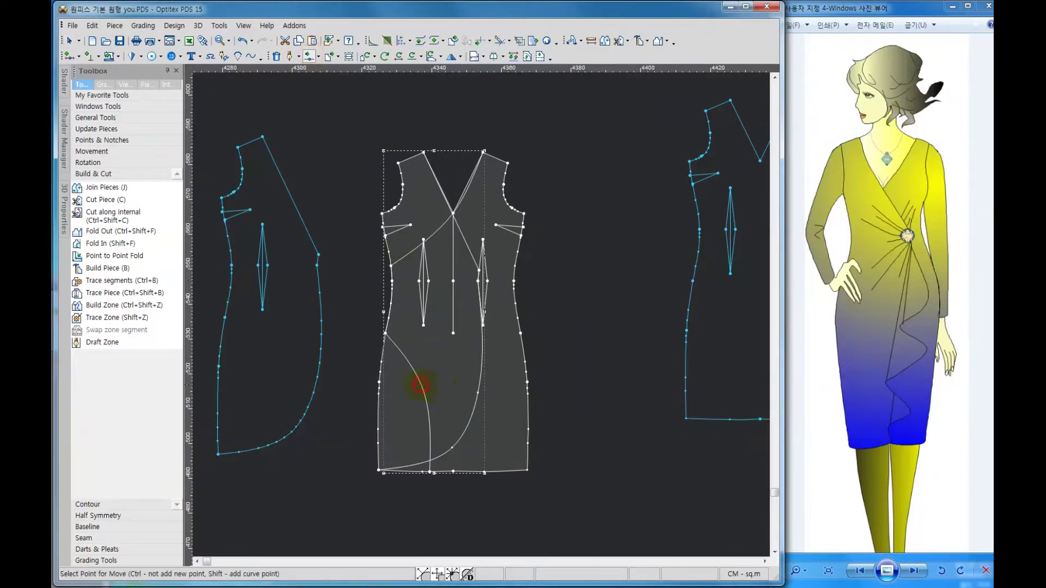
{"action": "left_click", "coordinate": [420, 385]}
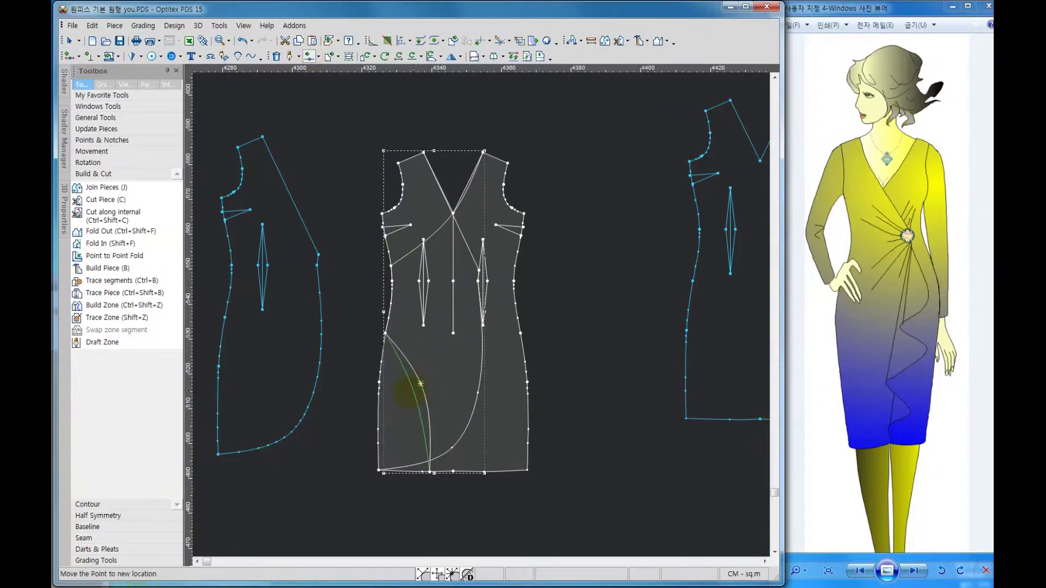
{"action": "left_click", "coordinate": [417, 393]}
{"action": "left_click", "coordinate": [376, 369]}
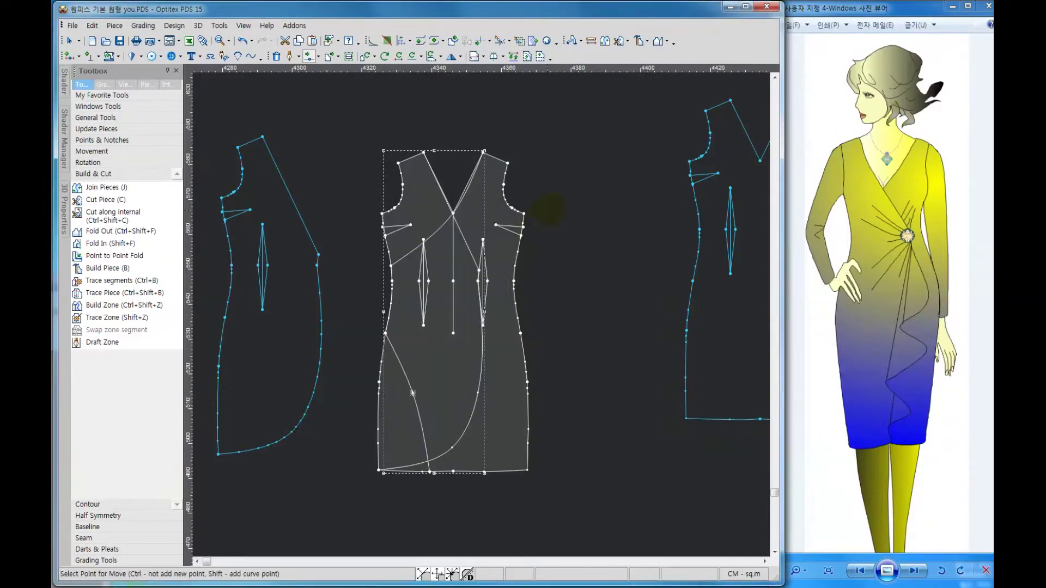
{"action": "right_click", "coordinate": [556, 192]}
{"action": "left_click", "coordinate": [581, 199]}
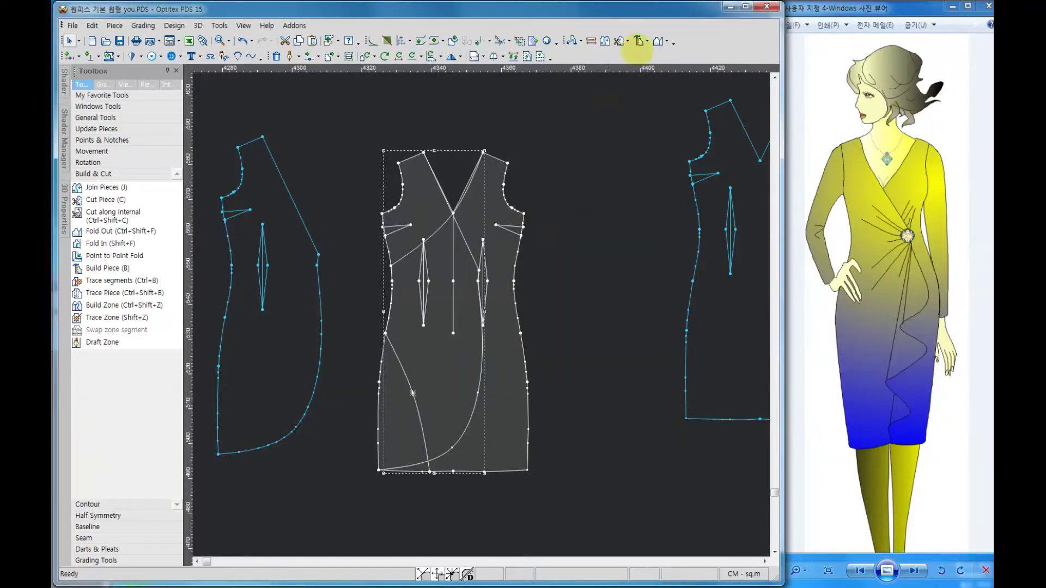
Build a wrap piece from the right front and central front areas and move it left
{"action": "left_click", "coordinate": [641, 39]}
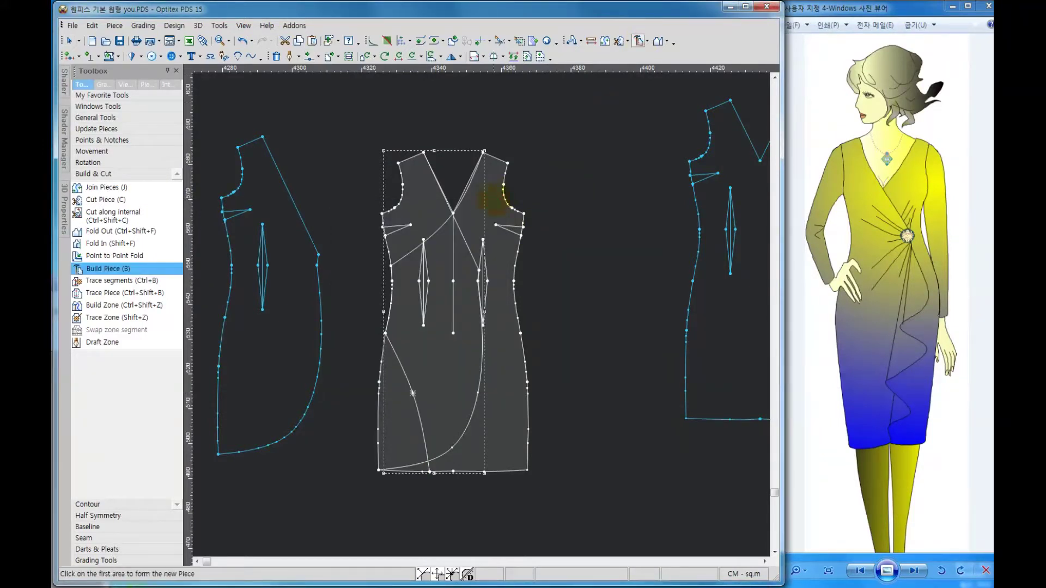
{"action": "left_click", "coordinate": [492, 203]}
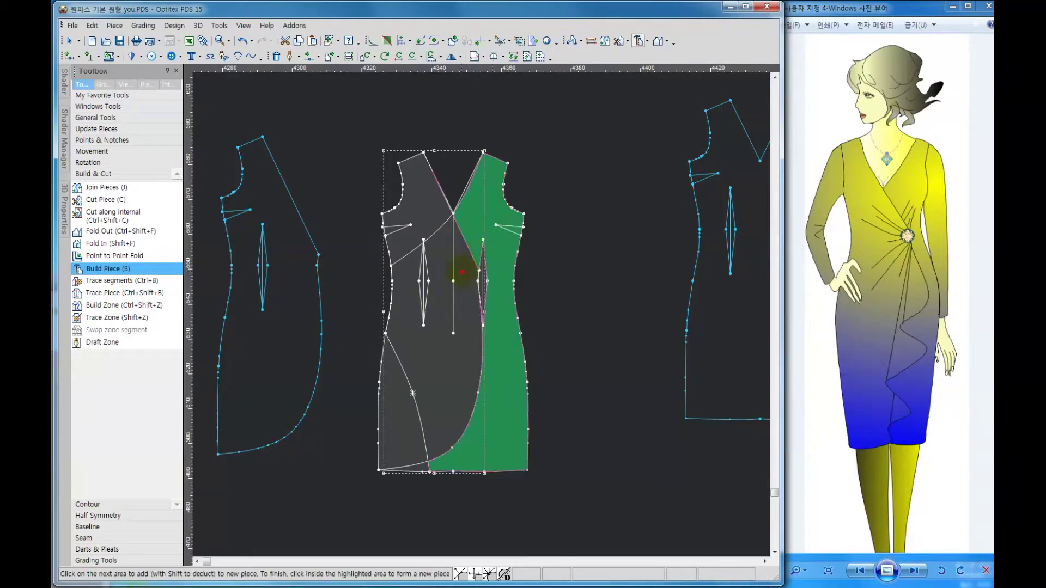
{"action": "left_click", "coordinate": [463, 275]}
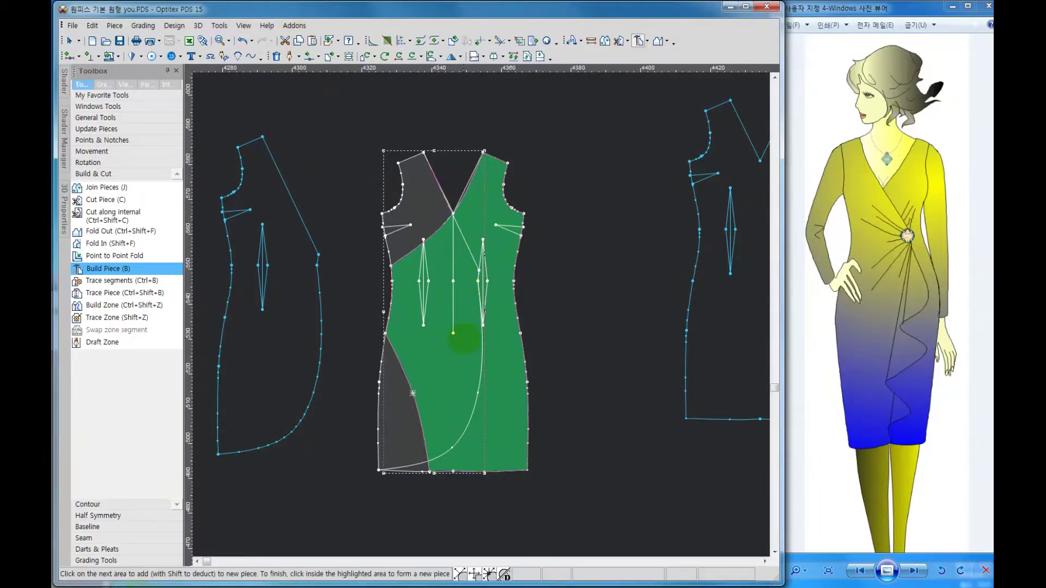
{"action": "right_click", "coordinate": [464, 338]}
{"action": "left_click", "coordinate": [474, 344]}
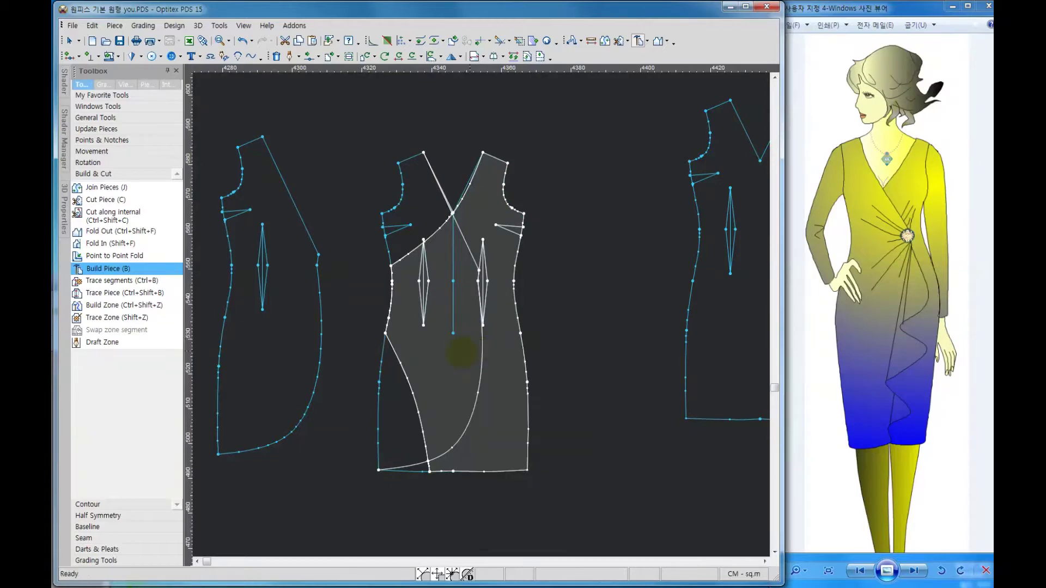
{"action": "left_click_drag", "start_coordinate": [460, 351], "coordinate": [346, 345]}
Rearrange the pieces, pulling the right front piece away from the overlapping pair
{"action": "scroll", "coordinate": [495, 362], "scroll_direction": "down", "scroll_amount": 1}
{"action": "scroll", "coordinate": [484, 312], "scroll_direction": "down", "scroll_amount": 1}
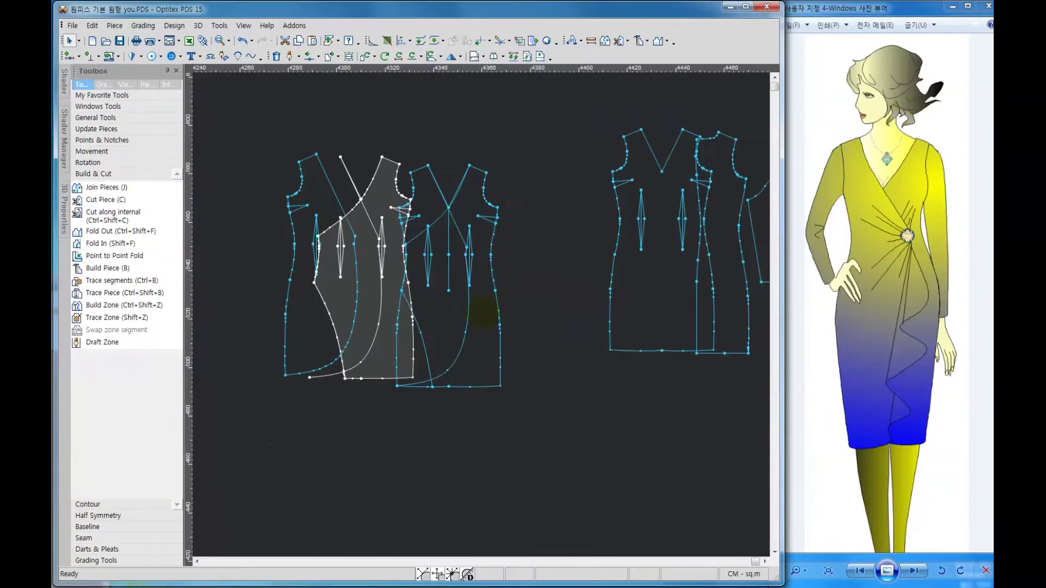
{"action": "left_click_drag", "start_coordinate": [479, 315], "coordinate": [636, 299]}
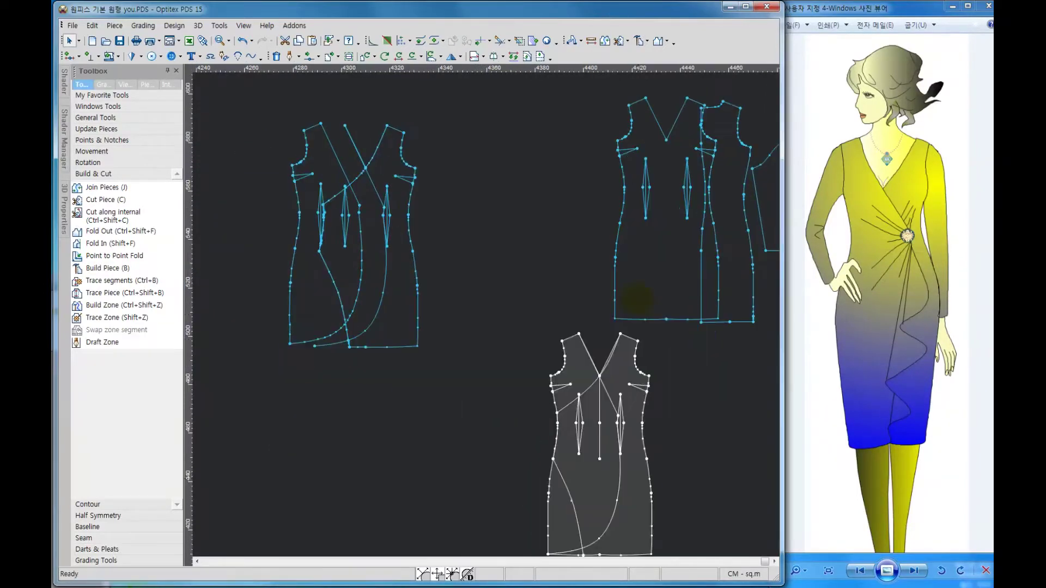
{"action": "left_click", "coordinate": [646, 150]}
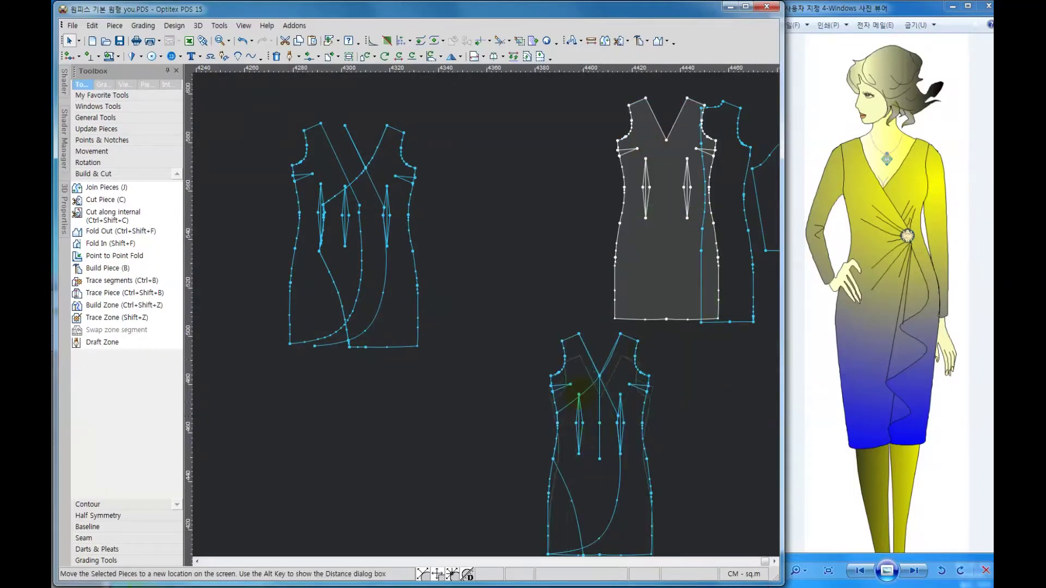
{"action": "left_click_drag", "start_coordinate": [589, 359], "coordinate": [588, 362]}
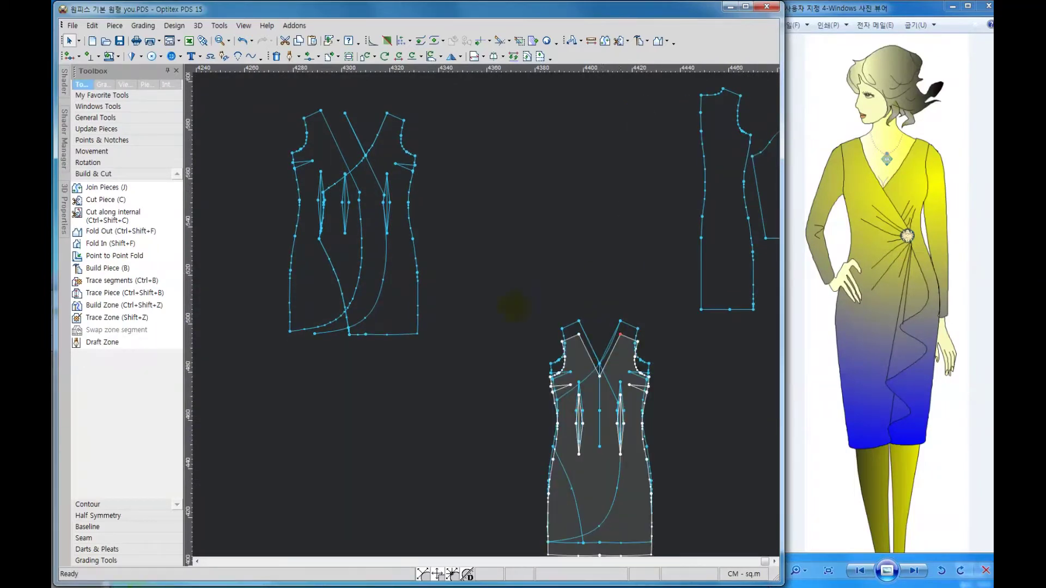
{"action": "left_click", "coordinate": [403, 256]}
{"action": "left_click_drag", "start_coordinate": [403, 256], "coordinate": [493, 255]}
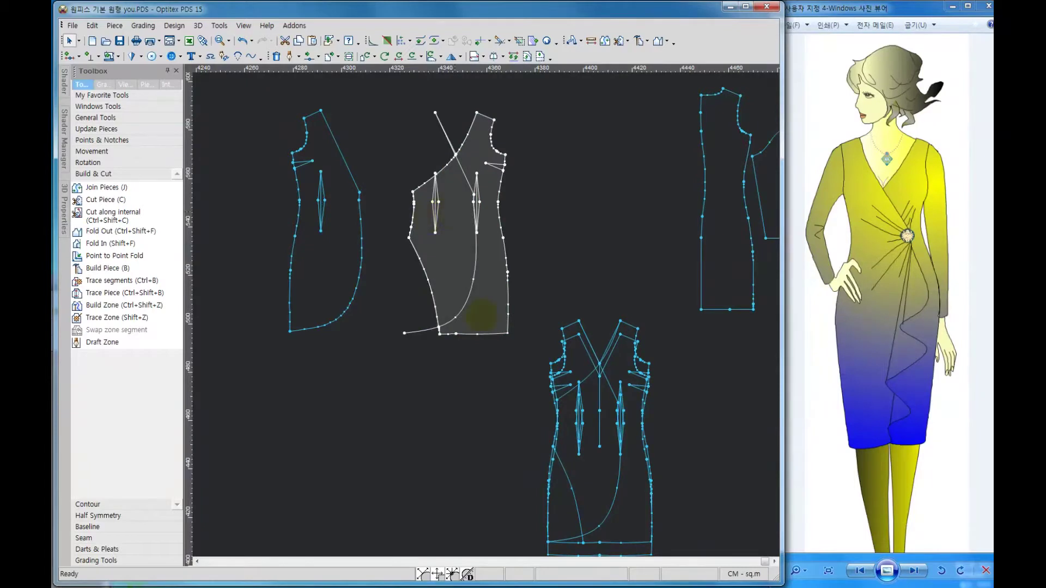
Remove the leftover wrap curve and stray neckline line from the right front piece
{"action": "scroll", "coordinate": [481, 315], "scroll_direction": "up", "scroll_amount": 1}
{"action": "left_click", "coordinate": [468, 218]}
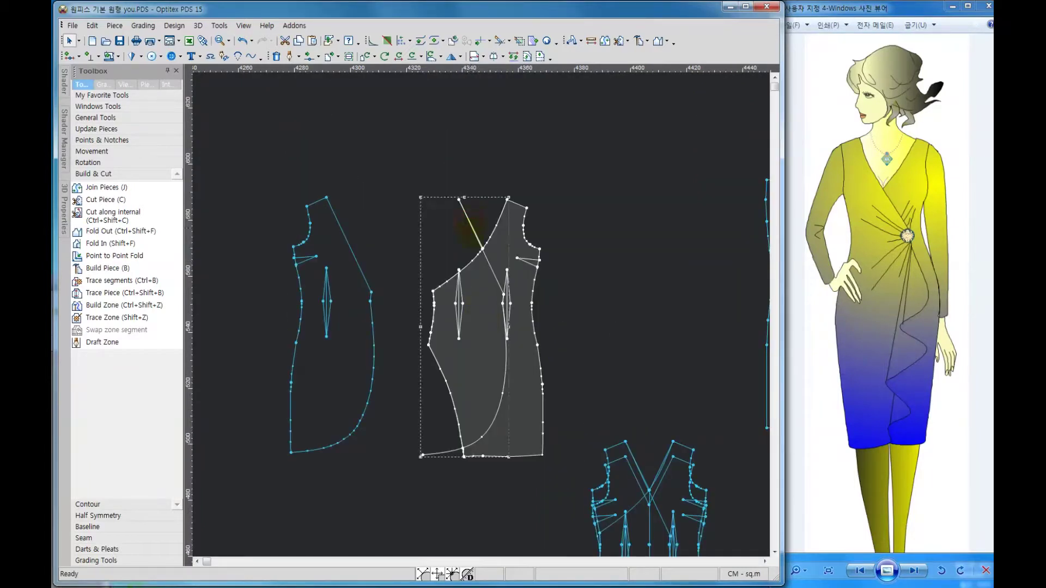
{"action": "key", "text": "Delete"}
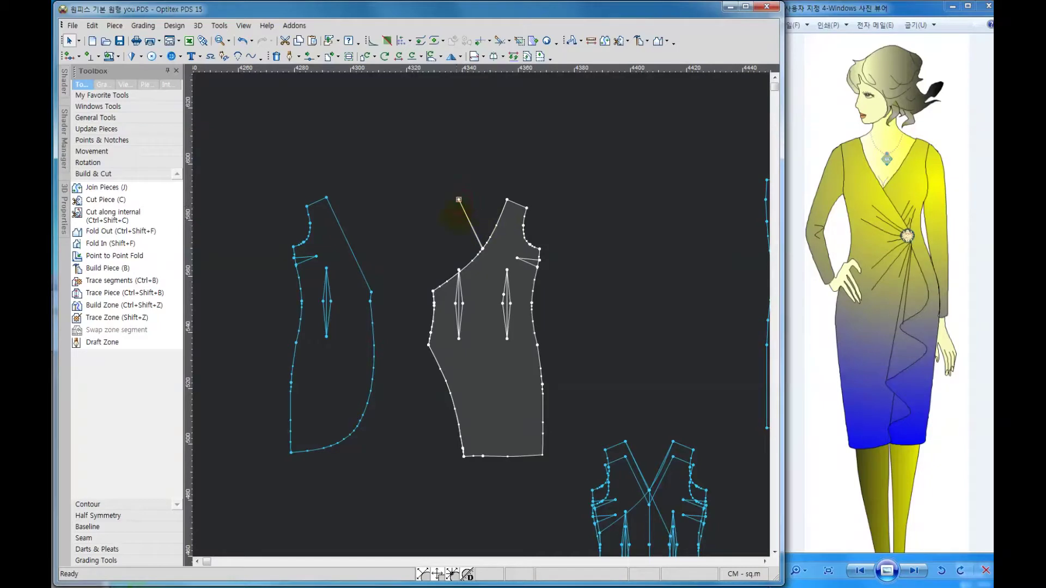
{"action": "key", "text": "ctrl+z"}
Move the middle pattern piece up and to the right
{"action": "scroll", "coordinate": [482, 315], "scroll_direction": "up", "scroll_amount": 2}
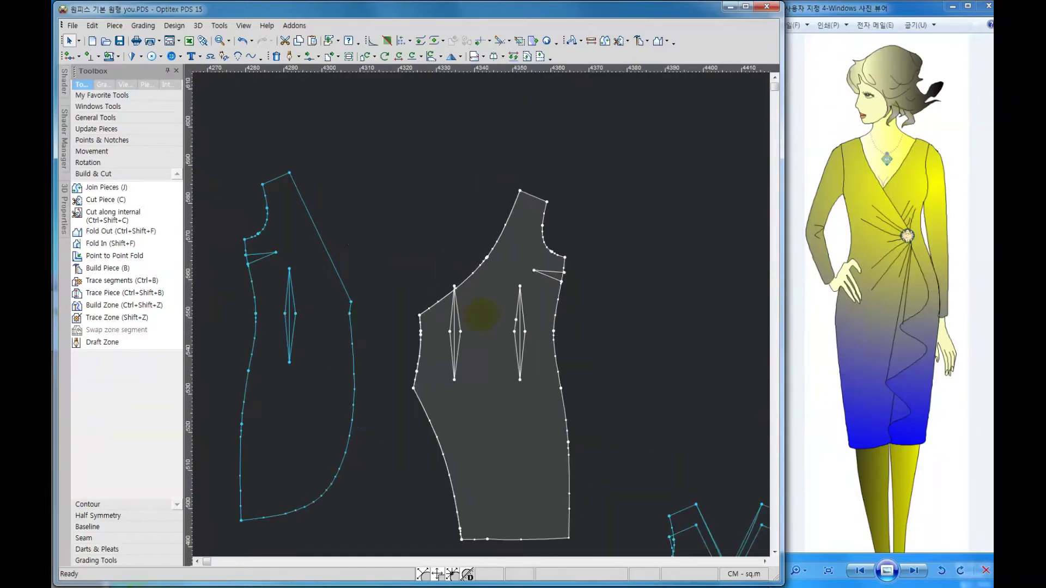
{"action": "scroll", "coordinate": [481, 315], "scroll_direction": "up", "scroll_amount": 1}
{"action": "left_click", "coordinate": [453, 340]}
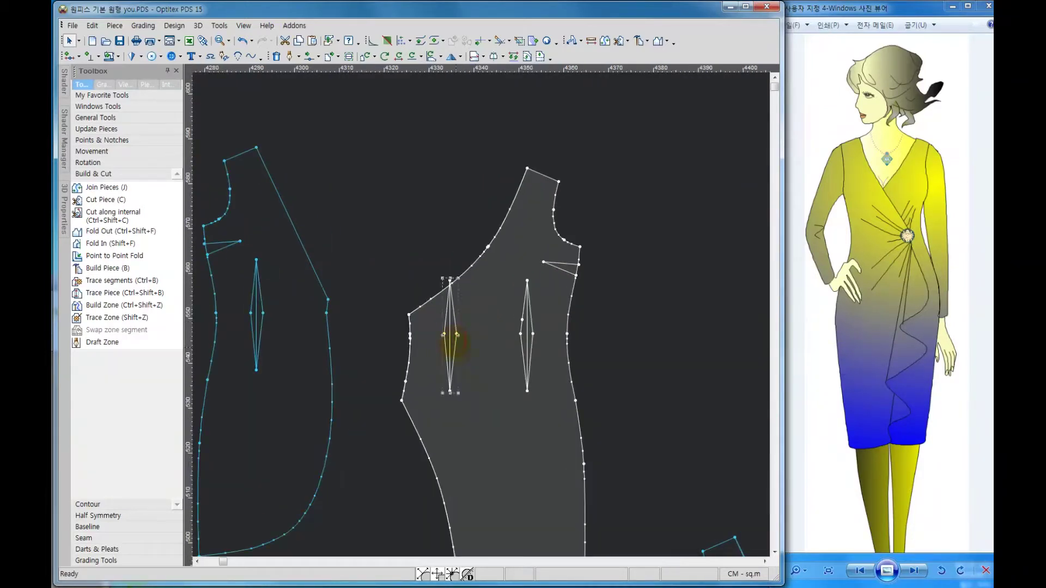
{"action": "scroll", "coordinate": [547, 388], "scroll_direction": "down", "scroll_amount": 1}
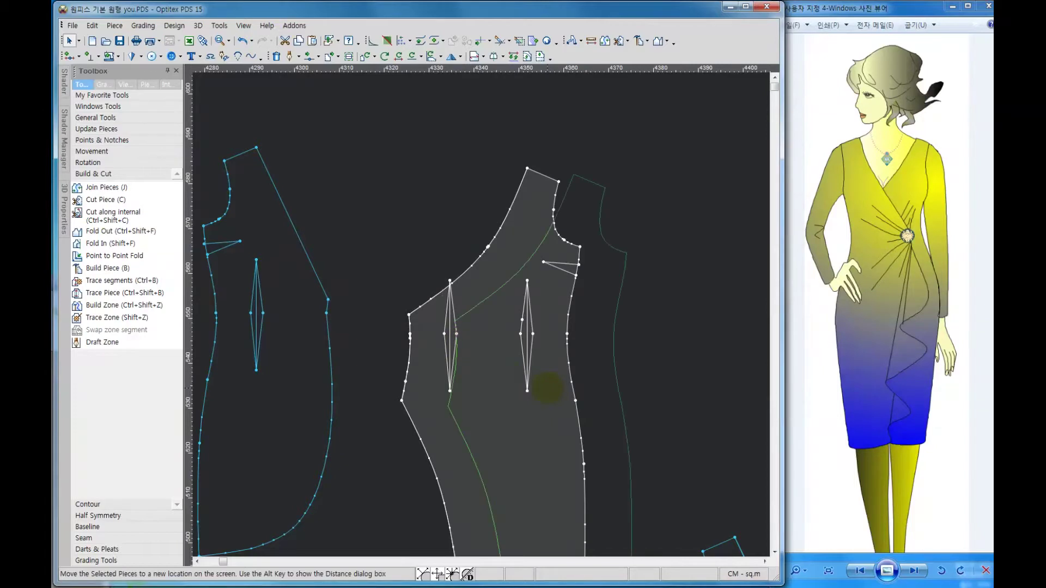
{"action": "scroll", "coordinate": [483, 310], "scroll_direction": "down", "scroll_amount": 1}
{"action": "scroll", "coordinate": [477, 300], "scroll_direction": "down", "scroll_amount": 1}
{"action": "left_click", "coordinate": [478, 334]}
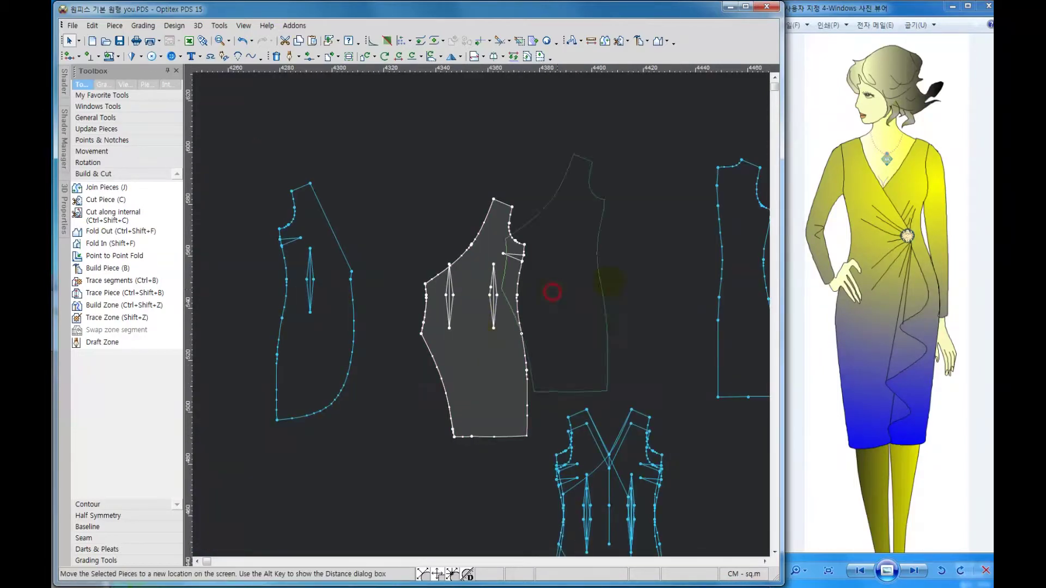
{"action": "left_click_drag", "start_coordinate": [478, 333], "coordinate": [628, 283]}
Reposition the narrow side piece and drag a horizontal waist guide across its dart
{"action": "left_click", "coordinate": [334, 307]}
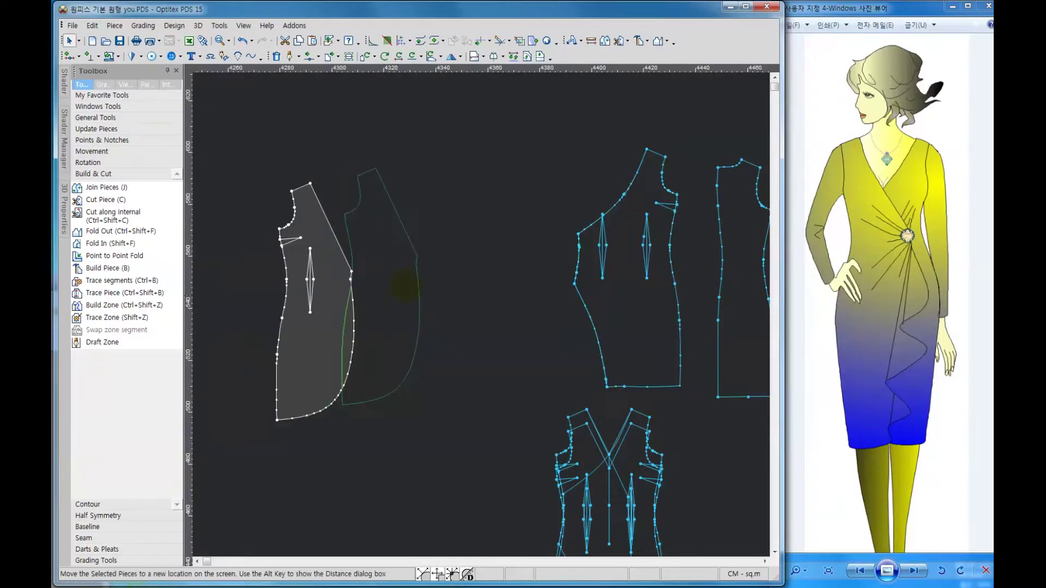
{"action": "left_click_drag", "start_coordinate": [340, 298], "coordinate": [405, 282]}
{"action": "scroll", "coordinate": [482, 313], "scroll_direction": "up", "scroll_amount": 1}
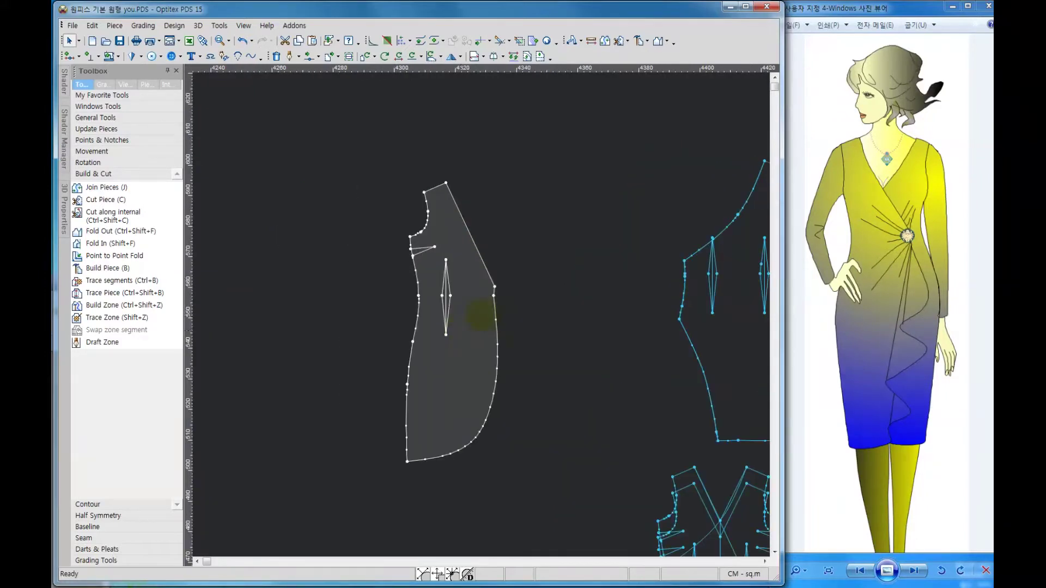
{"action": "scroll", "coordinate": [481, 313], "scroll_direction": "up", "scroll_amount": 1}
{"action": "left_click_drag", "start_coordinate": [480, 316], "coordinate": [447, 340]}
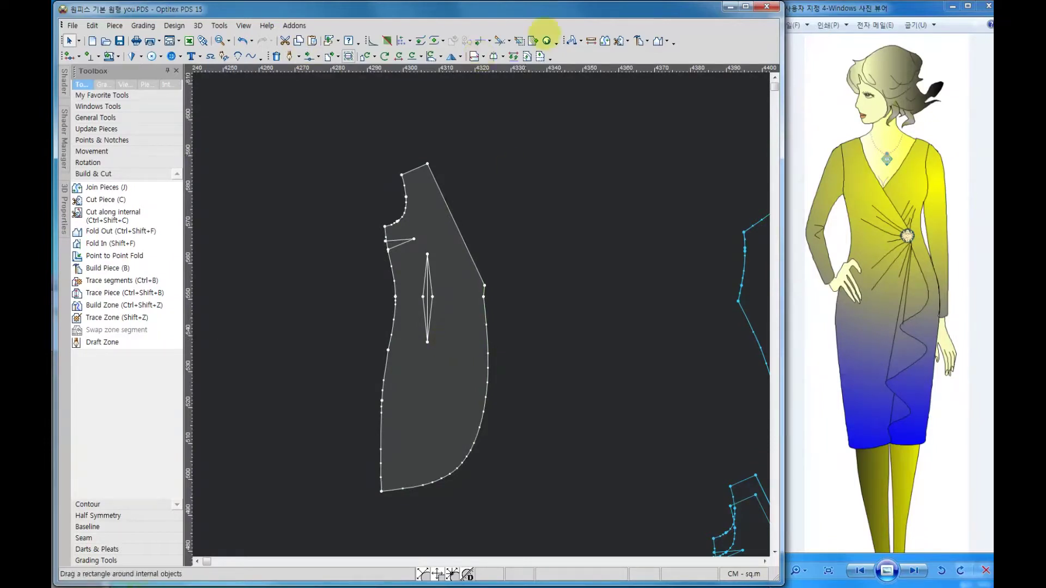
{"action": "left_click_drag", "start_coordinate": [342, 69], "coordinate": [439, 299]}
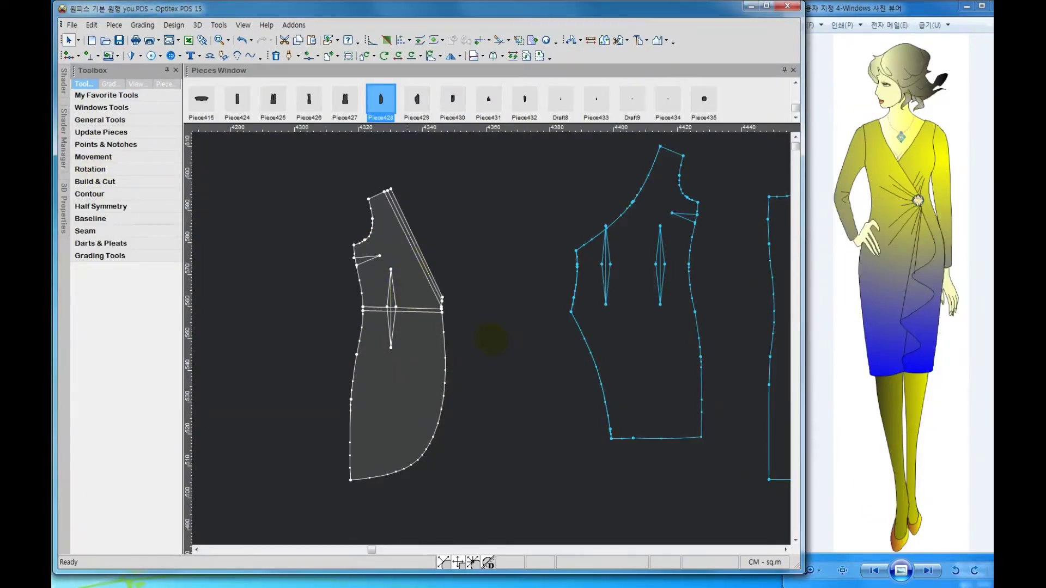
Draw a horizontal internal line edge to edge across the side piece at the waist
{"action": "scroll", "coordinate": [490, 338], "scroll_direction": "up", "scroll_amount": 2}
{"action": "left_click", "coordinate": [289, 56]}
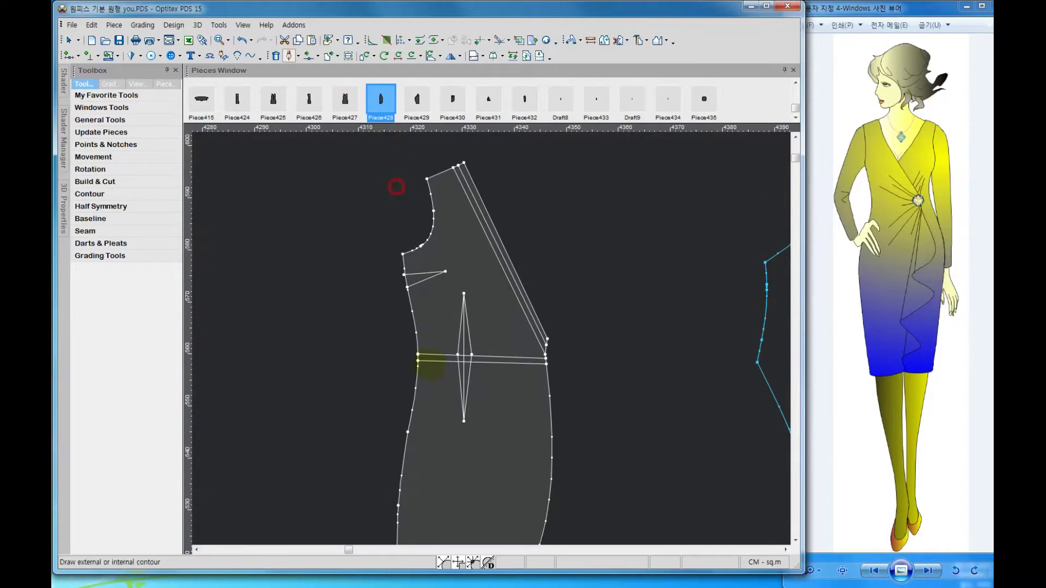
{"action": "left_click", "coordinate": [418, 361]}
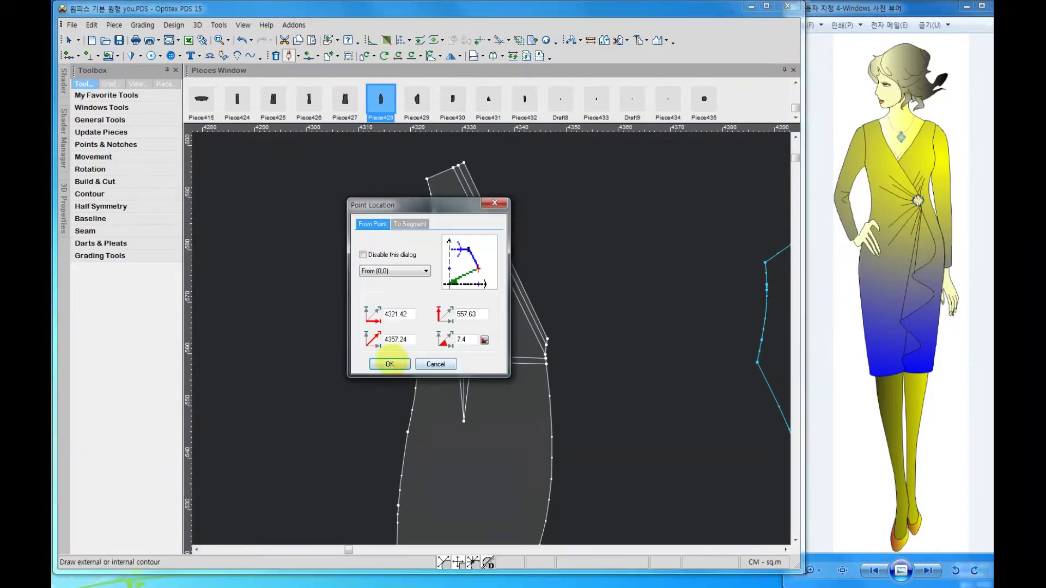
{"action": "left_click", "coordinate": [396, 365]}
{"action": "left_click", "coordinate": [547, 372]}
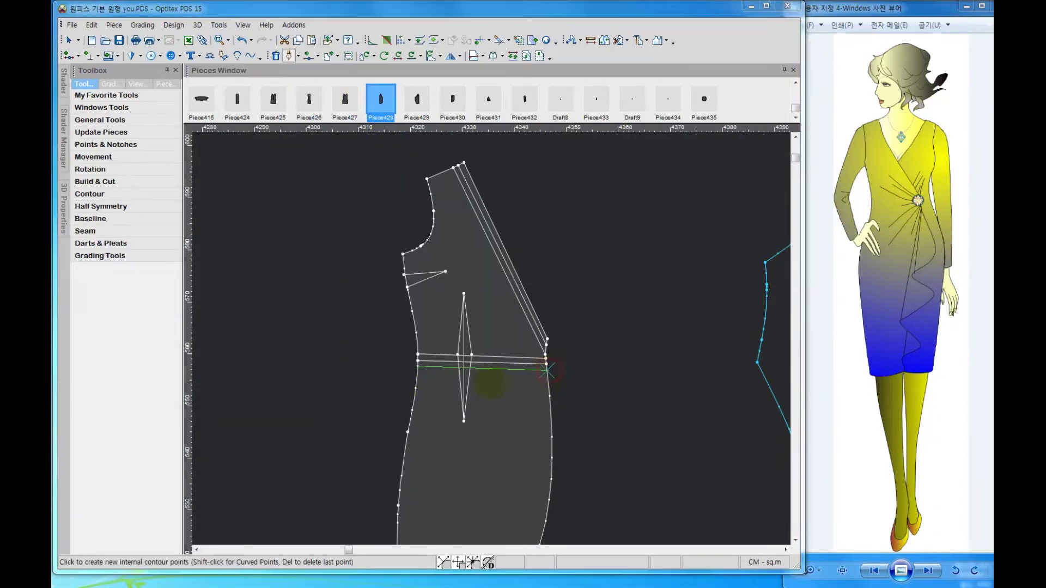
{"action": "left_click", "coordinate": [390, 364]}
{"action": "left_click", "coordinate": [495, 318]}
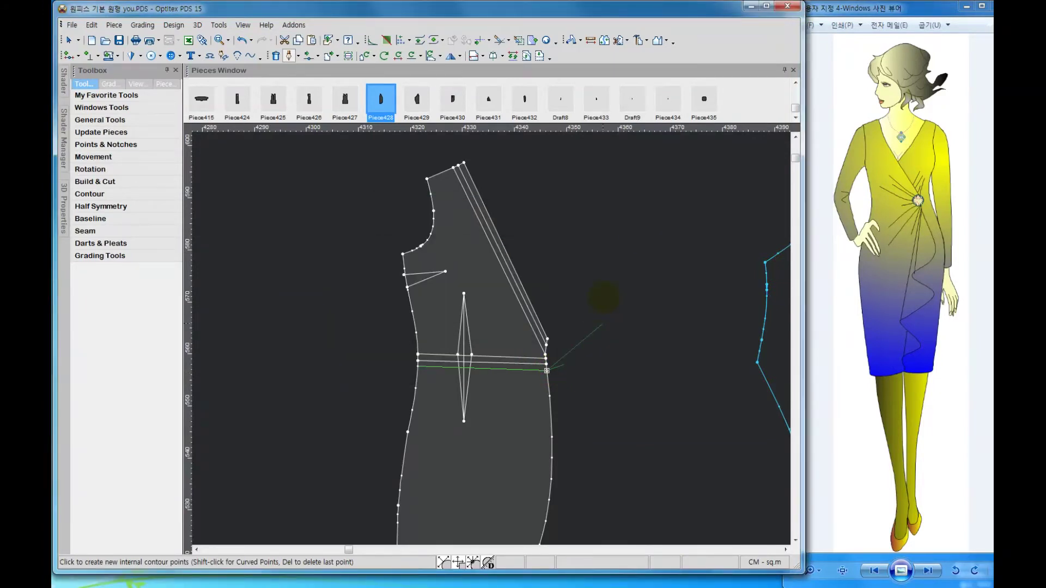
Return to selection and reselect the narrow side piece for moving
{"action": "right_click", "coordinate": [605, 299]}
{"action": "left_click", "coordinate": [632, 307]}
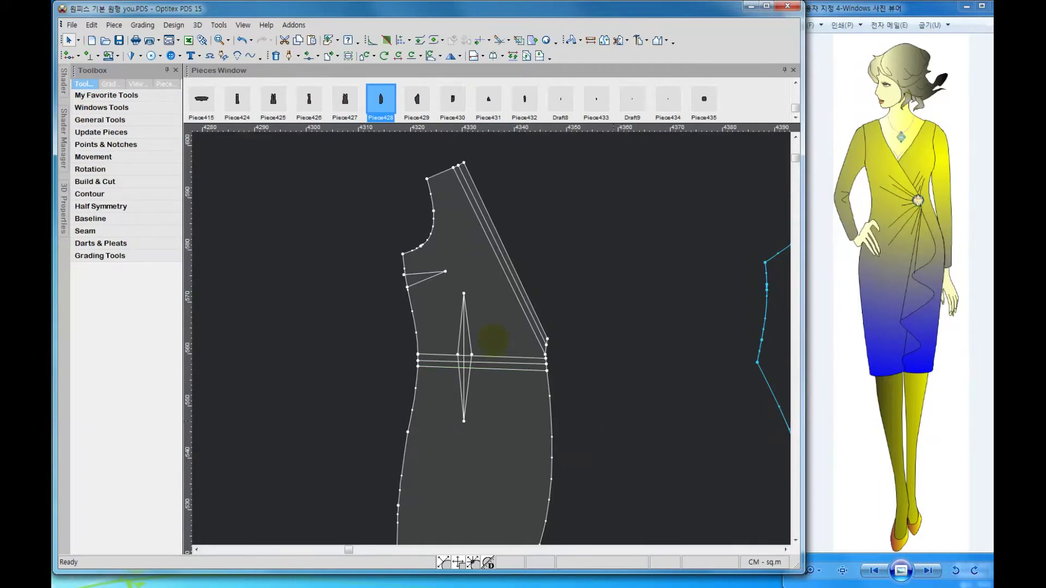
{"action": "scroll", "coordinate": [491, 339], "scroll_direction": "down", "scroll_amount": 1}
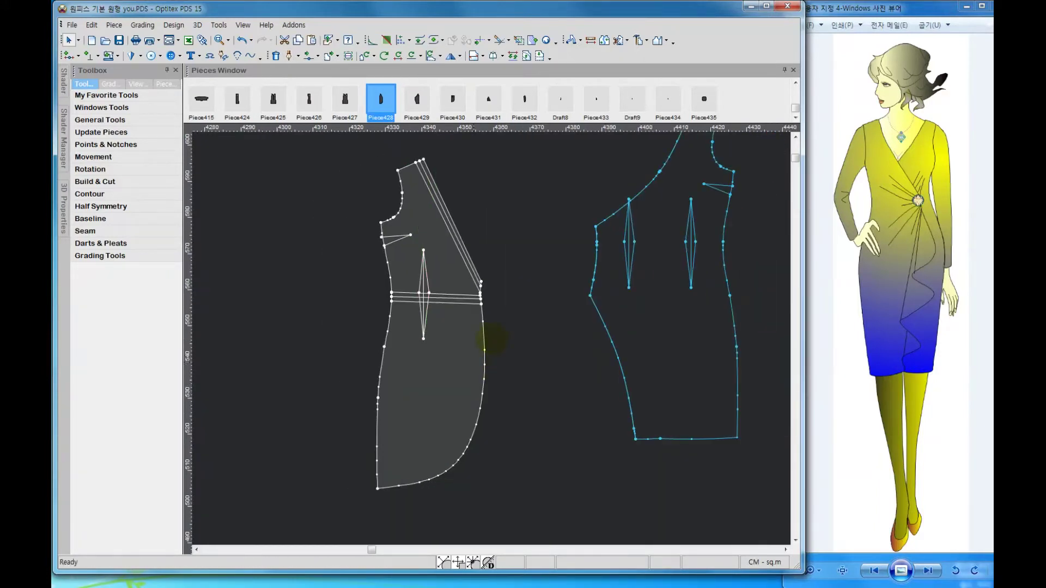
{"action": "scroll", "coordinate": [490, 338], "scroll_direction": "down", "scroll_amount": 1}
{"action": "left_click", "coordinate": [606, 332]}
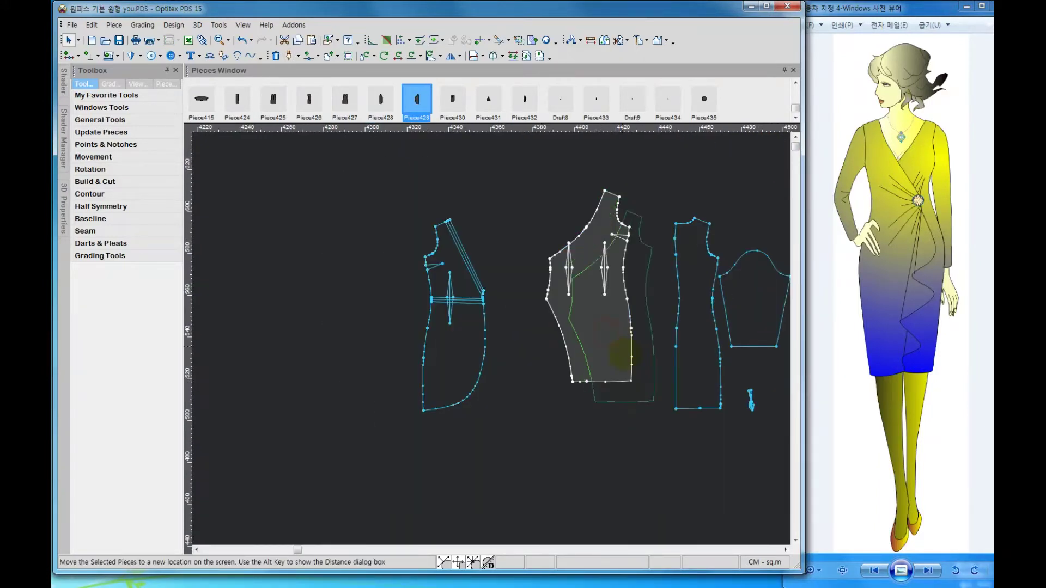
{"action": "left_click", "coordinate": [448, 332]}
{"action": "scroll", "coordinate": [488, 283], "scroll_direction": "up", "scroll_amount": 1}
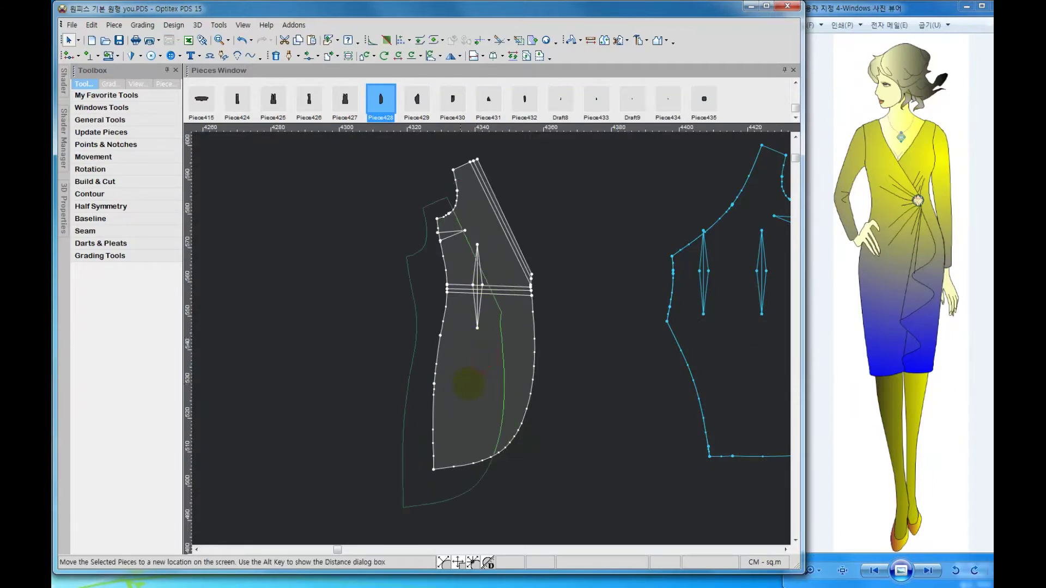
Move the side piece down-left and form the lower skirt area into a new piece
{"action": "left_click_drag", "start_coordinate": [484, 359], "coordinate": [454, 397]}
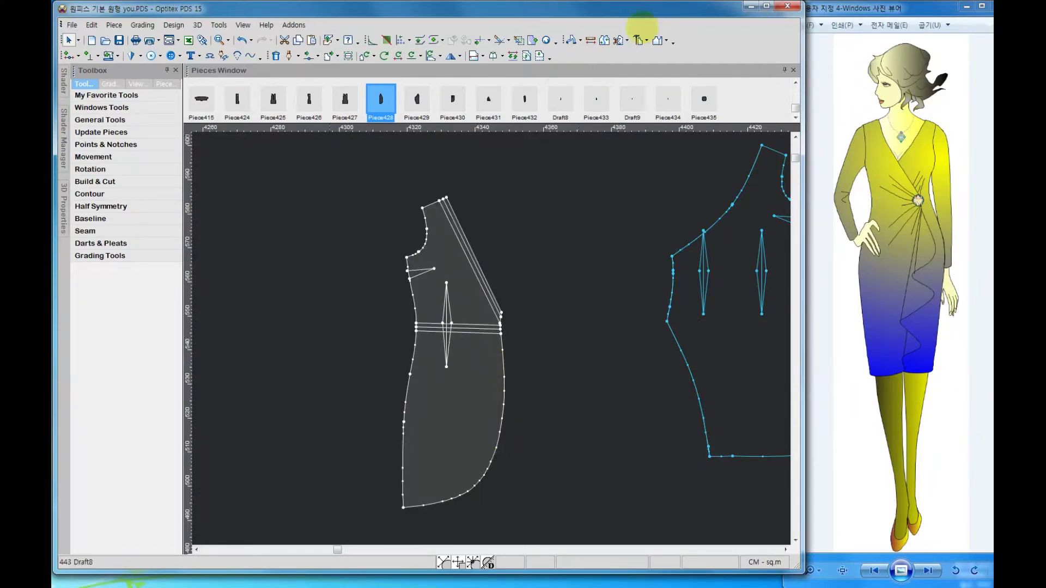
{"action": "left_click", "coordinate": [640, 41]}
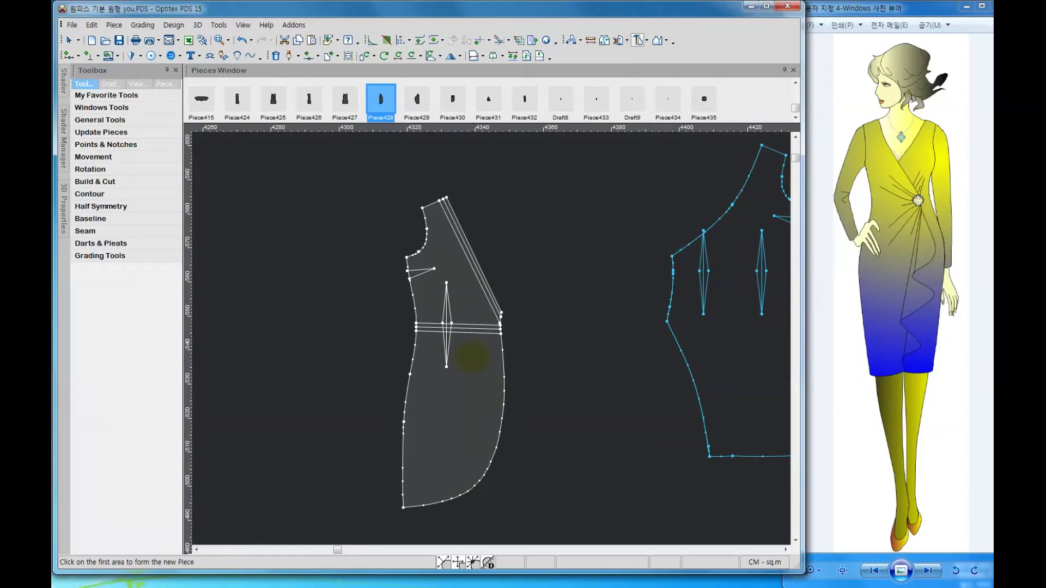
{"action": "left_click", "coordinate": [474, 356]}
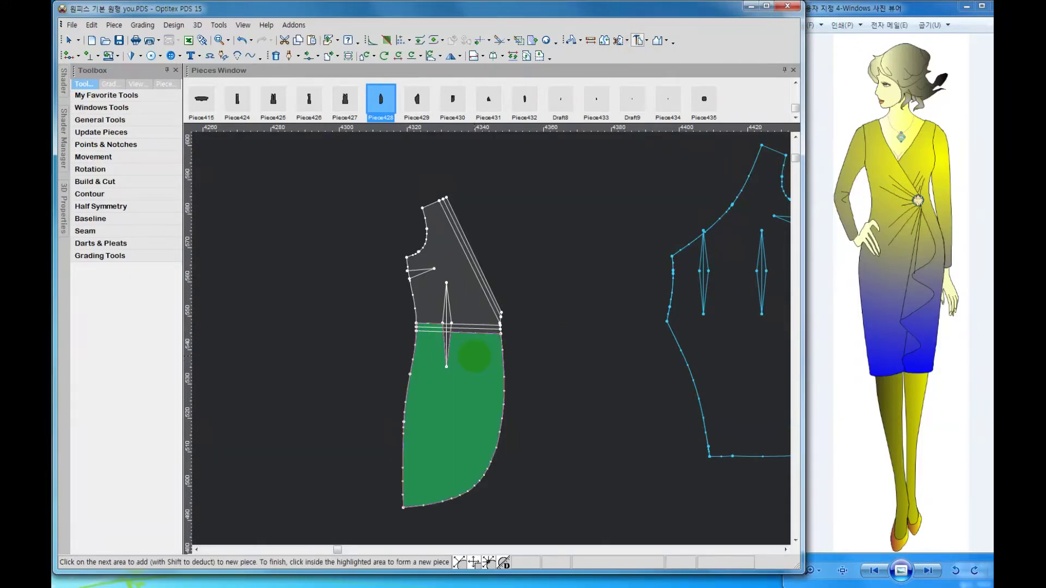
{"action": "right_click", "coordinate": [475, 357]}
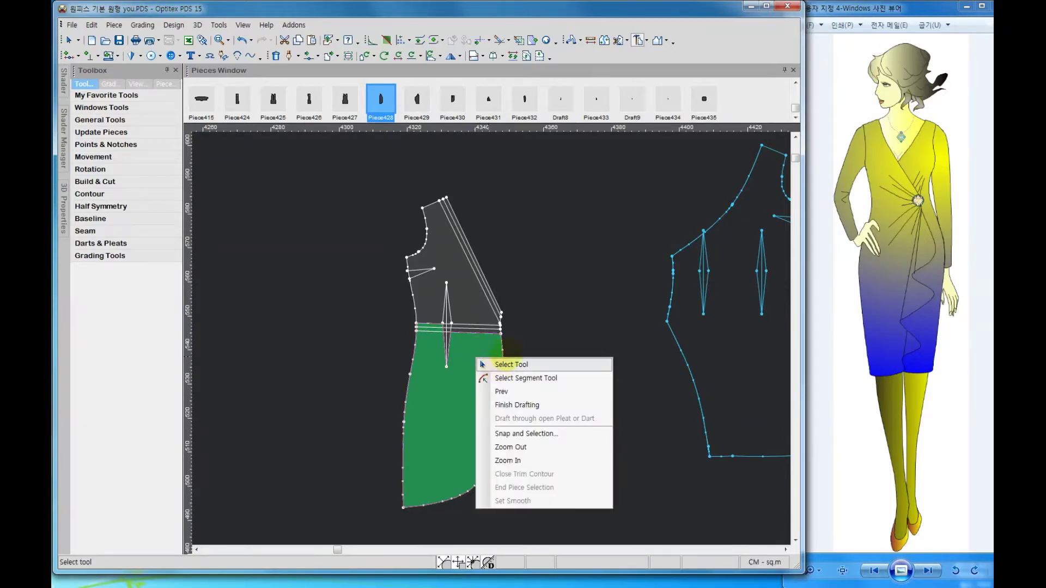
{"action": "left_click", "coordinate": [533, 287]}
{"action": "right_click", "coordinate": [532, 286]}
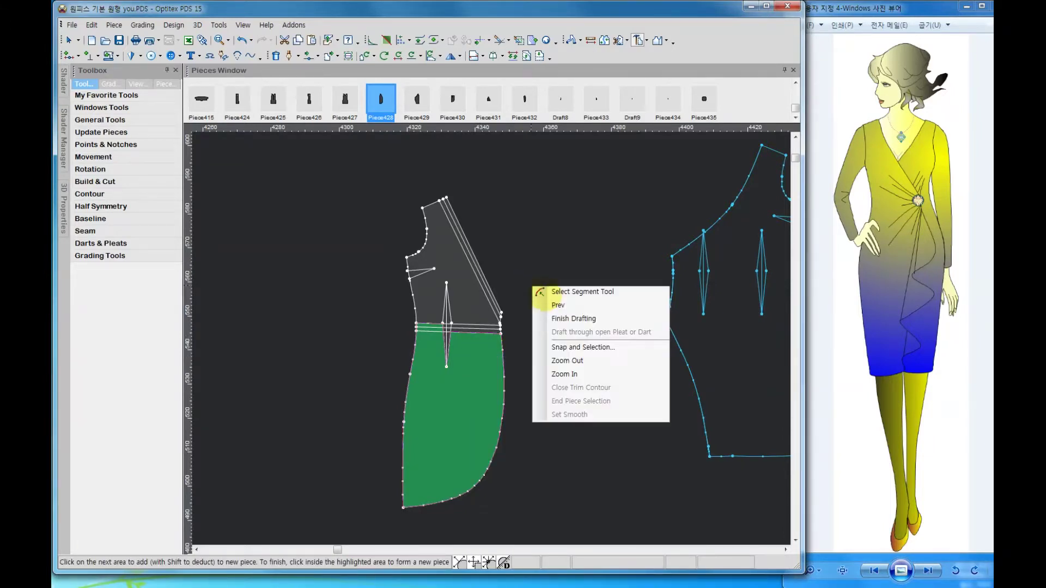
{"action": "left_click", "coordinate": [544, 294]}
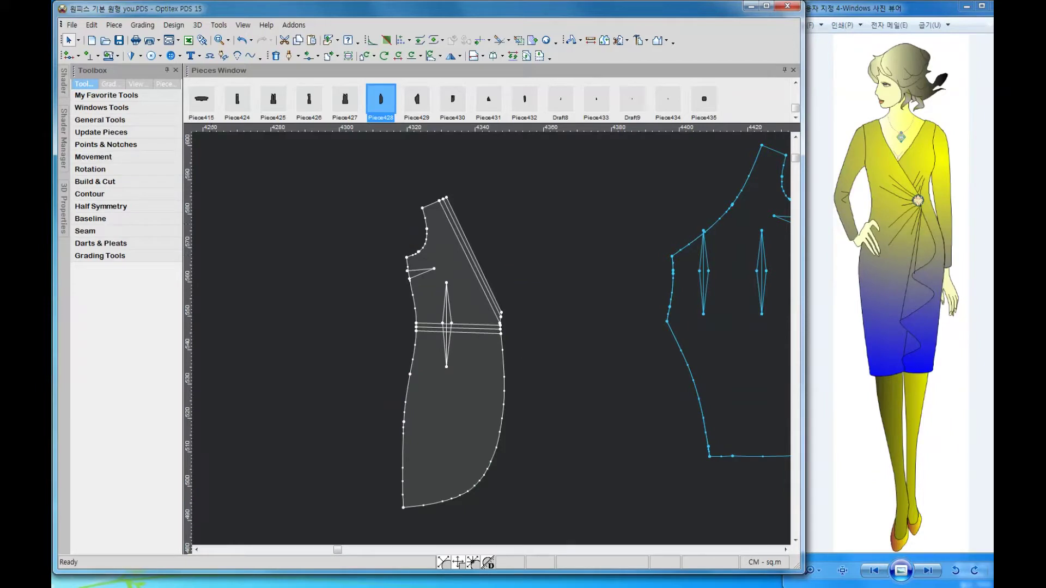
Form the narrow wrap strip into a new piece and move it away from the bodice
{"action": "scroll", "coordinate": [456, 151], "scroll_direction": "up", "scroll_amount": 3}
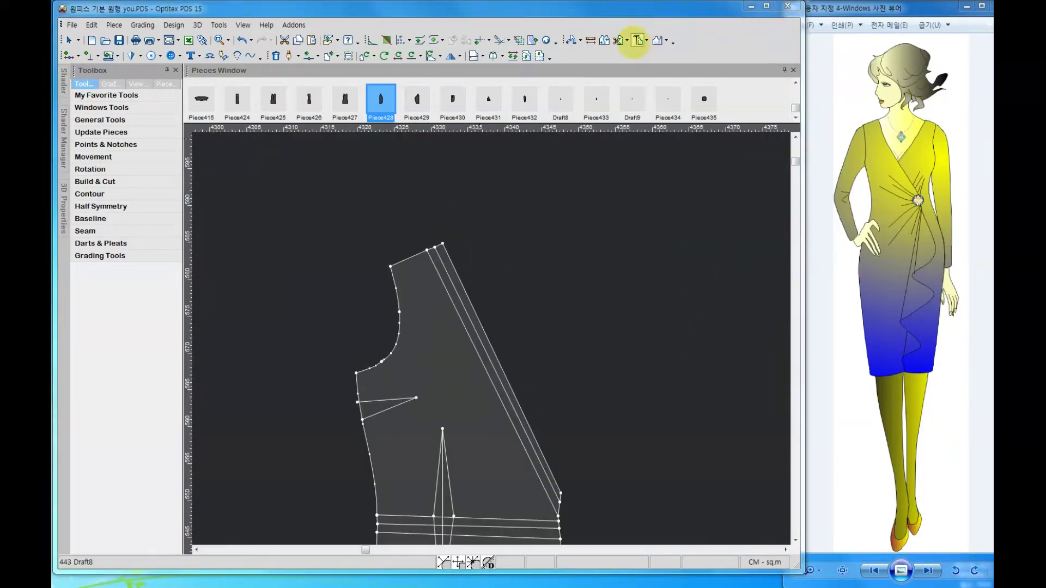
{"action": "left_click", "coordinate": [638, 40]}
{"action": "left_click", "coordinate": [460, 279]}
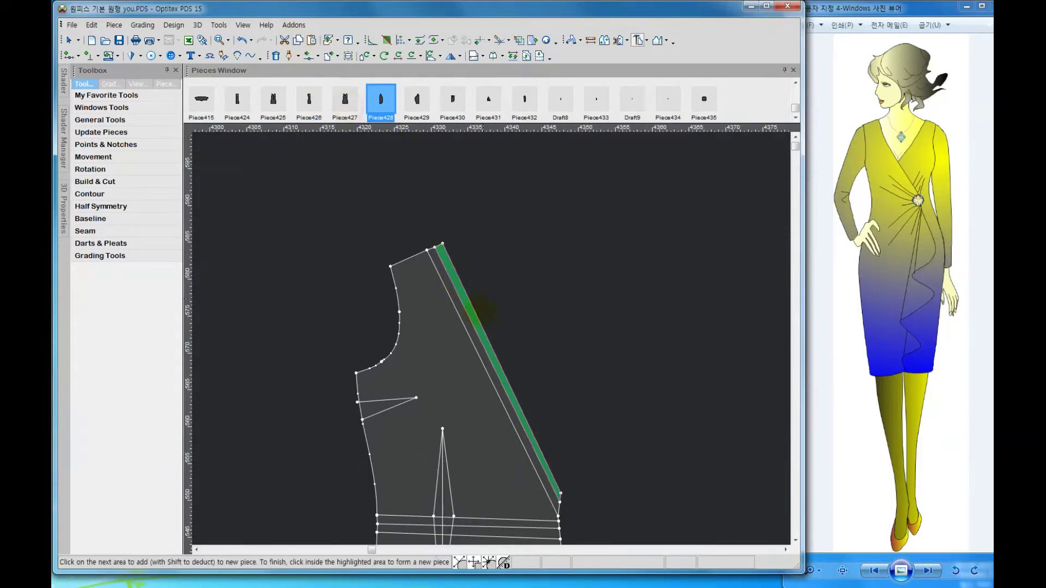
{"action": "left_click", "coordinate": [476, 317]}
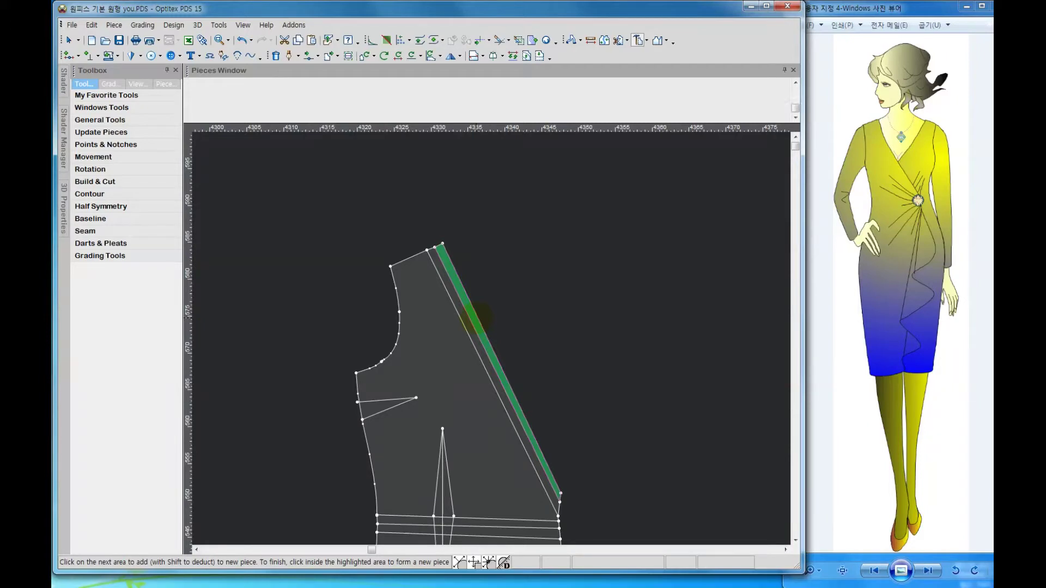
{"action": "right_click", "coordinate": [476, 317]}
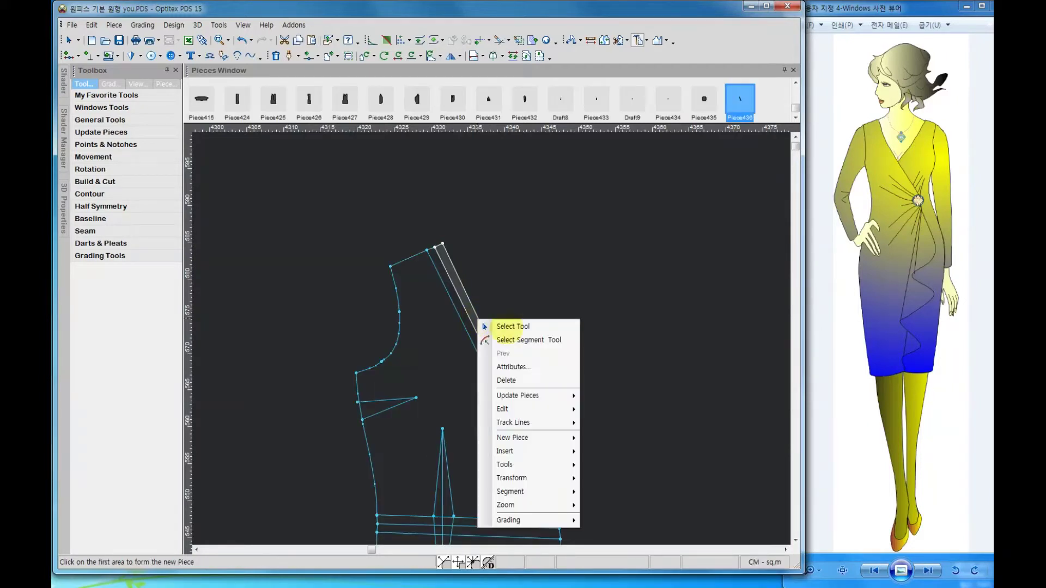
{"action": "left_click", "coordinate": [501, 327]}
{"action": "left_click_drag", "start_coordinate": [480, 330], "coordinate": [532, 312]}
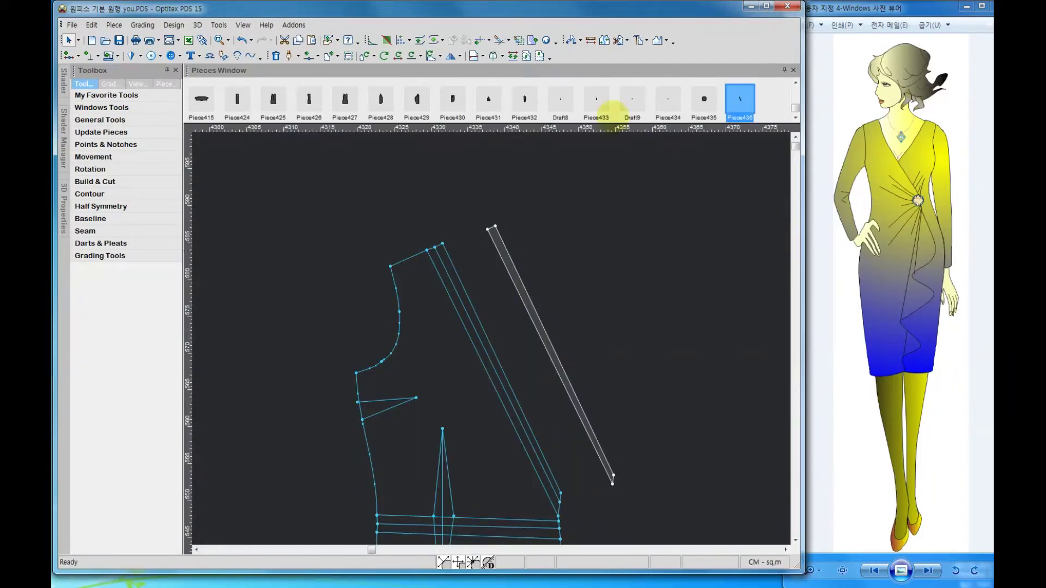
Form the strip beside the bodice edge into Piece437 and set it beside the bodice
{"action": "left_click", "coordinate": [638, 39]}
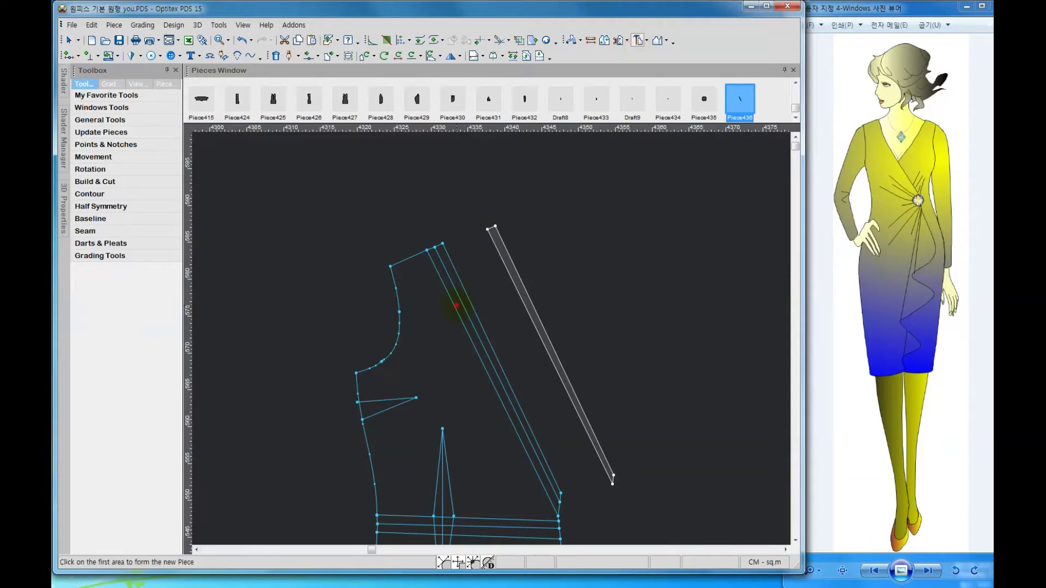
{"action": "left_click", "coordinate": [456, 306]}
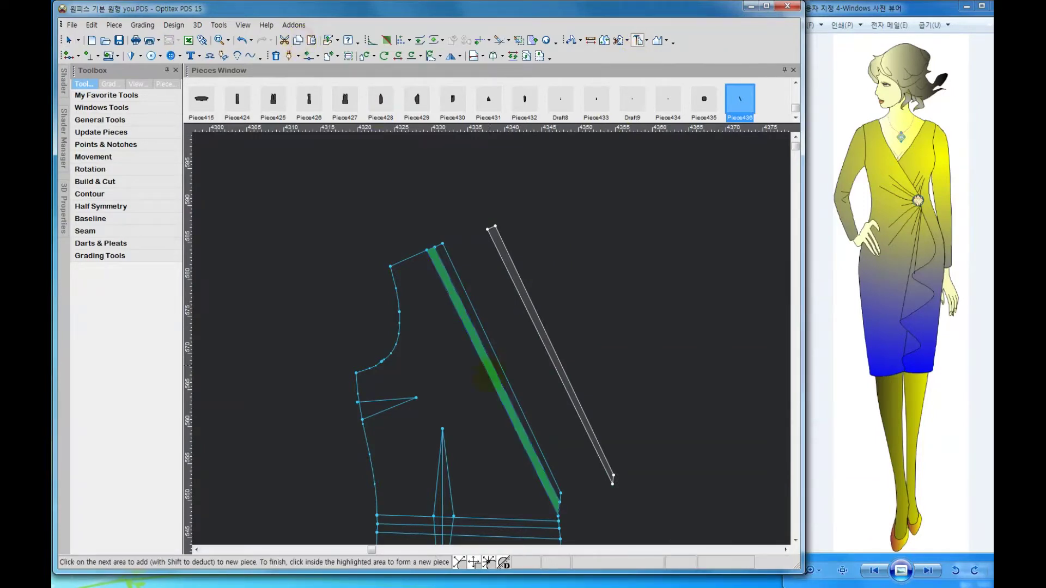
{"action": "left_click", "coordinate": [491, 372]}
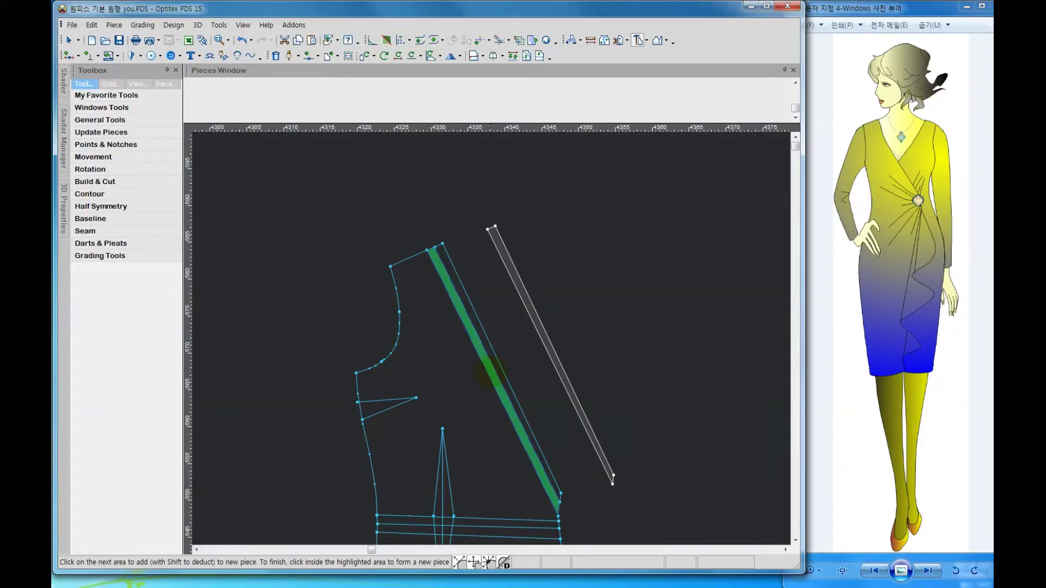
{"action": "left_click", "coordinate": [491, 372]}
{"action": "right_click", "coordinate": [494, 375]}
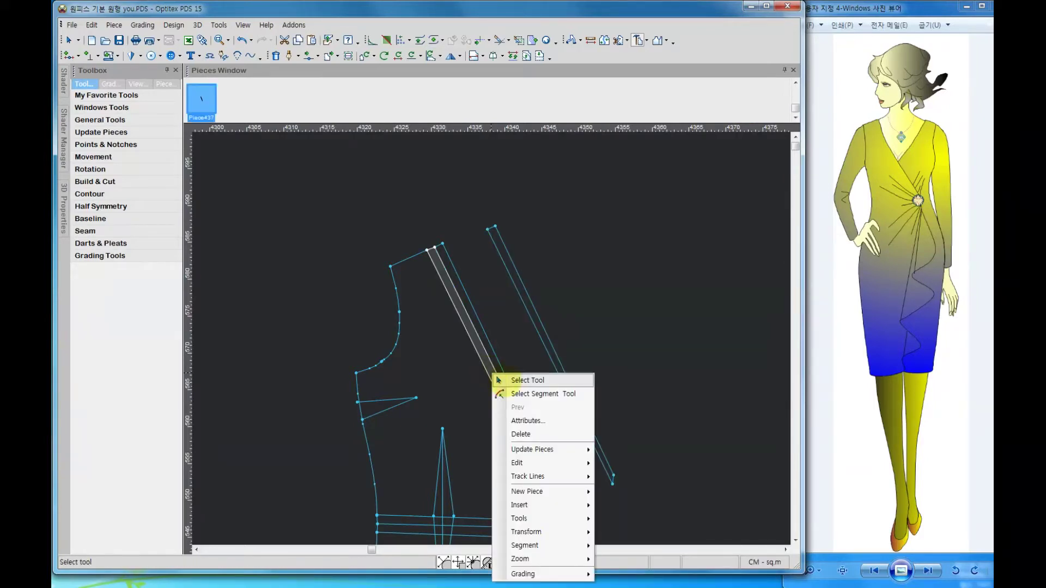
{"action": "left_click", "coordinate": [498, 380]}
{"action": "mouse_move", "coordinate": [479, 362]}
{"action": "left_mouse_down"}
{"action": "mouse_move", "coordinate": [520, 350]}
{"action": "mouse_move", "coordinate": [429, 371]}
{"action": "left_mouse_up"}
{"action": "scroll", "coordinate": [476, 357], "scroll_direction": "down", "scroll_amount": 2}
{"action": "left_click", "coordinate": [475, 357]}
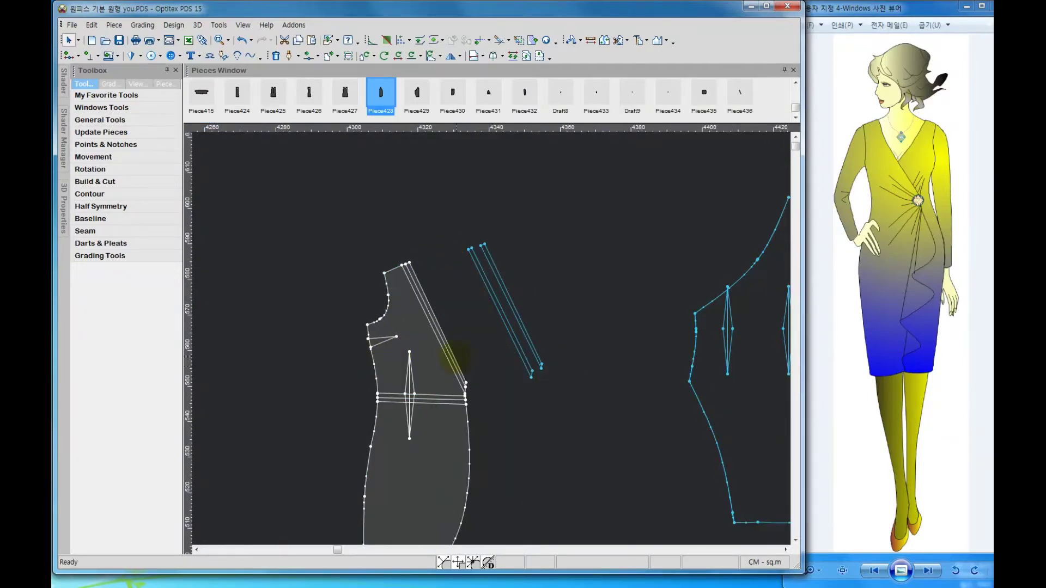
Form the upper bodice above the waist into Piece438, move it right, and reposition the full front
{"action": "scroll", "coordinate": [528, 305], "scroll_direction": "up", "scroll_amount": 1}
{"action": "left_click", "coordinate": [640, 39]}
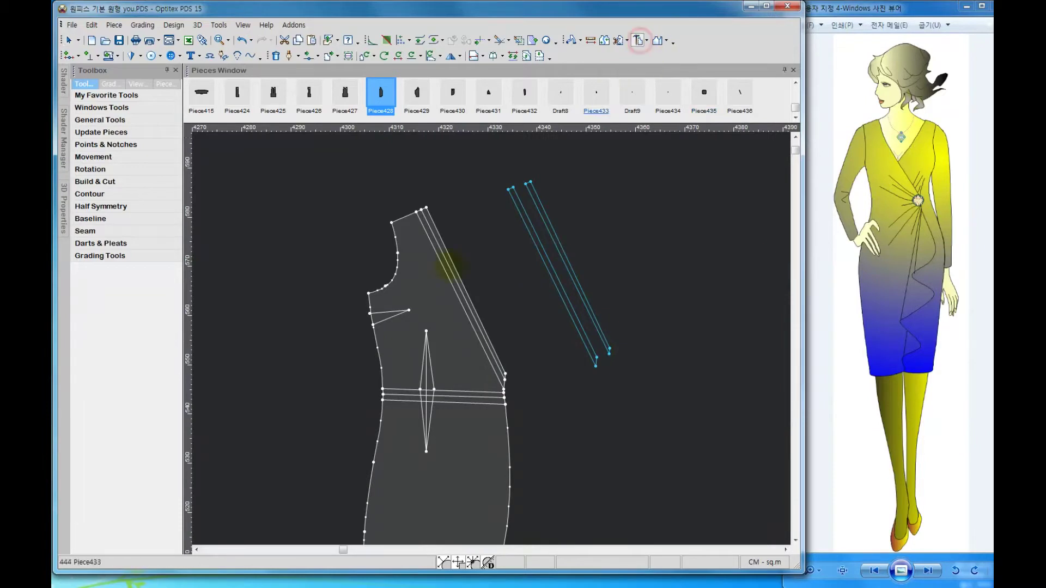
{"action": "left_click", "coordinate": [424, 277]}
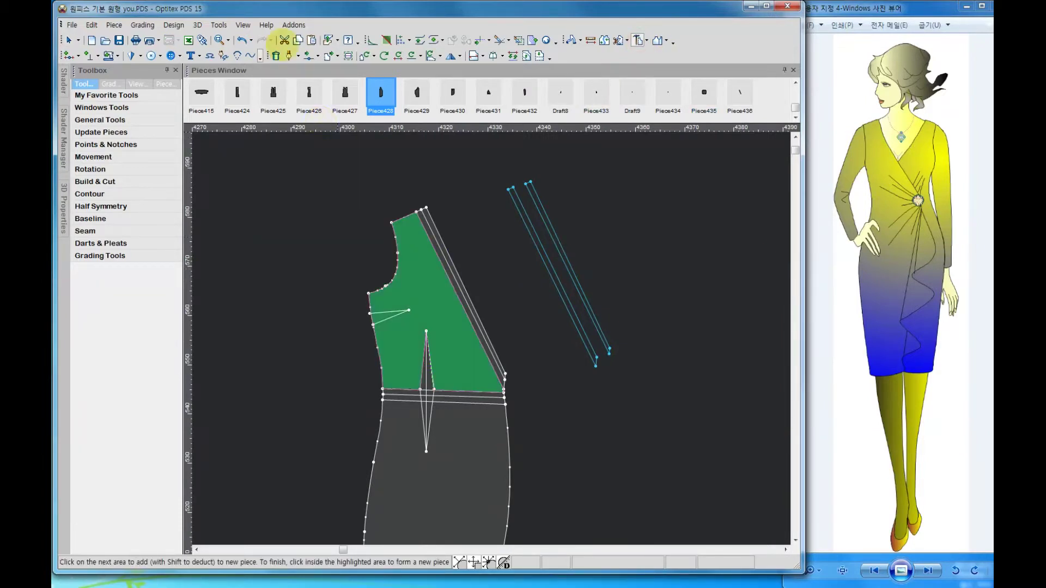
{"action": "left_click", "coordinate": [430, 303]}
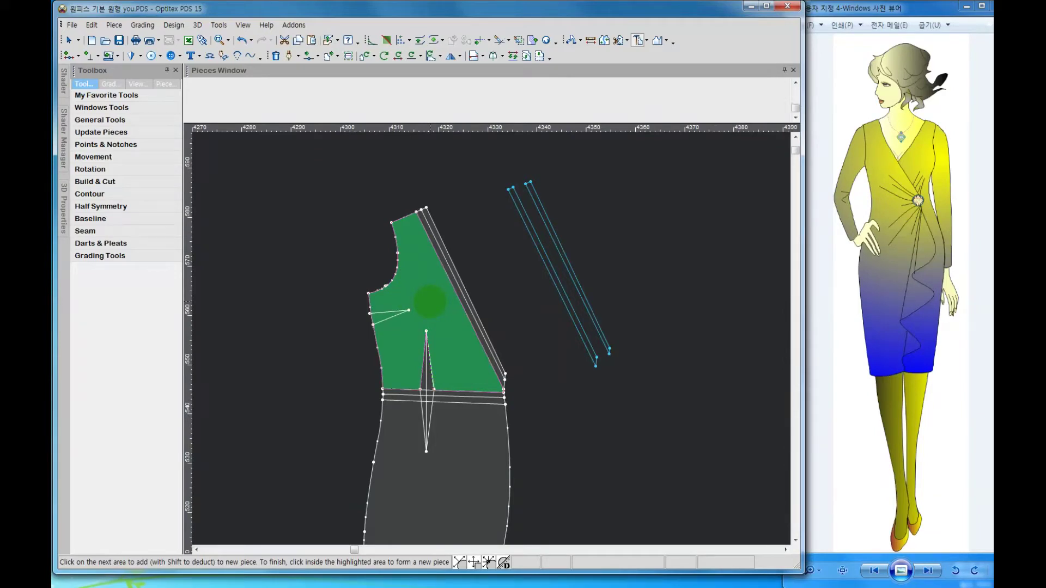
{"action": "right_click", "coordinate": [432, 304]}
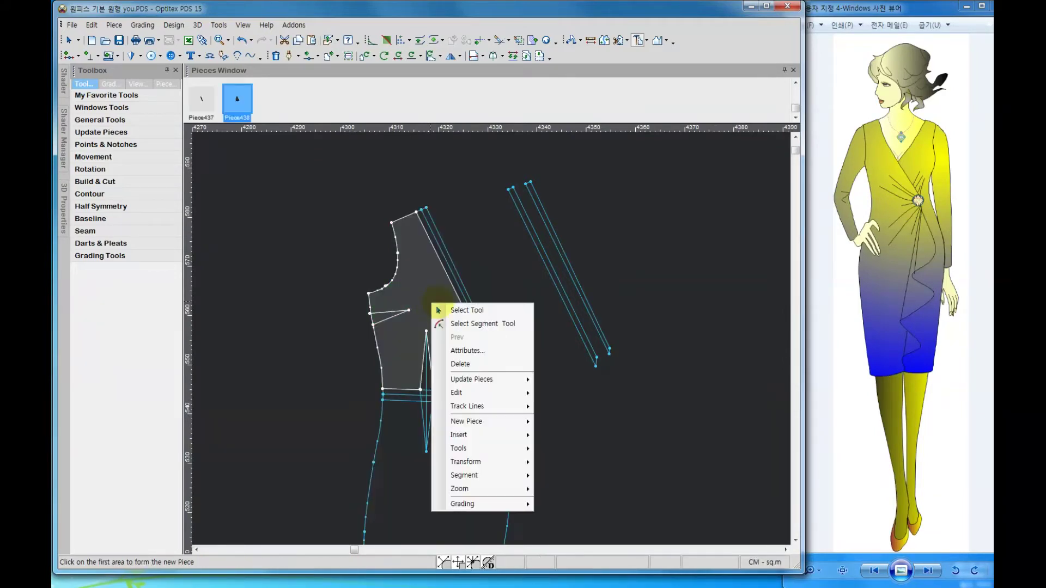
{"action": "left_click", "coordinate": [443, 307]}
{"action": "left_click_drag", "start_coordinate": [434, 312], "coordinate": [519, 290]}
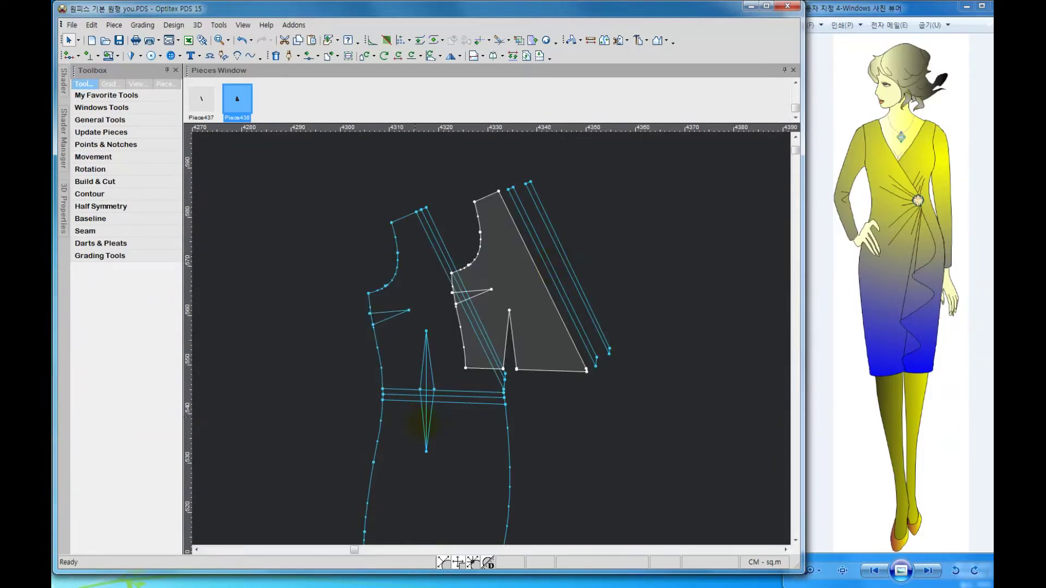
{"action": "mouse_move", "coordinate": [450, 445]}
{"action": "left_mouse_down"}
{"action": "mouse_move", "coordinate": [426, 457]}
{"action": "mouse_move", "coordinate": [493, 339]}
{"action": "left_mouse_up"}
{"action": "scroll", "coordinate": [493, 339], "scroll_direction": "down", "scroll_amount": 1}
{"action": "mouse_move", "coordinate": [485, 392]}
{"action": "left_mouse_down"}
{"action": "mouse_move", "coordinate": [502, 378]}
{"action": "mouse_move", "coordinate": [471, 379]}
{"action": "left_mouse_up"}
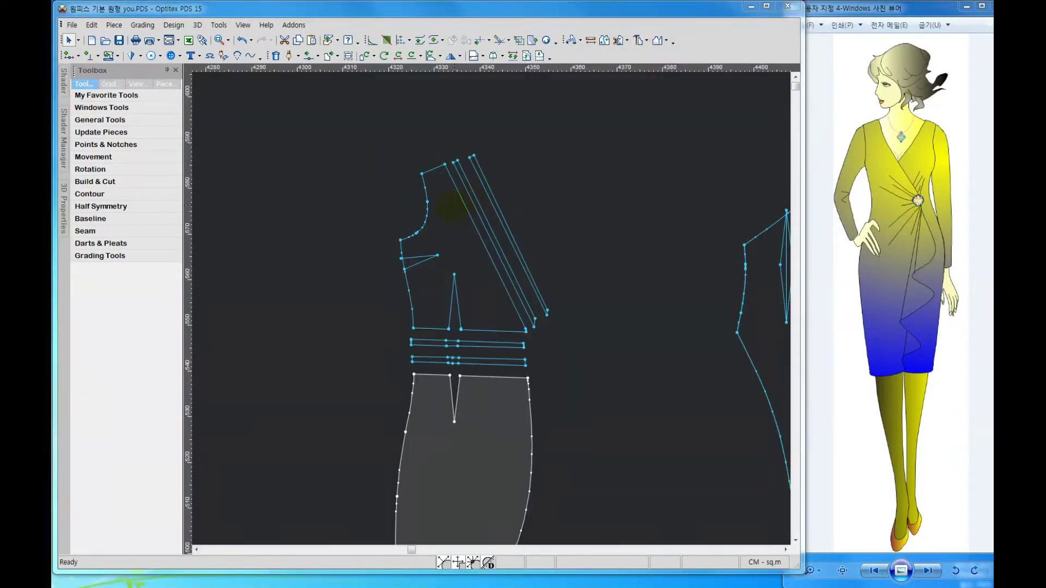
Zoom in and slide both strip pieces flush against the upper bodice's diagonal front edge
{"action": "left_click", "coordinate": [451, 208]}
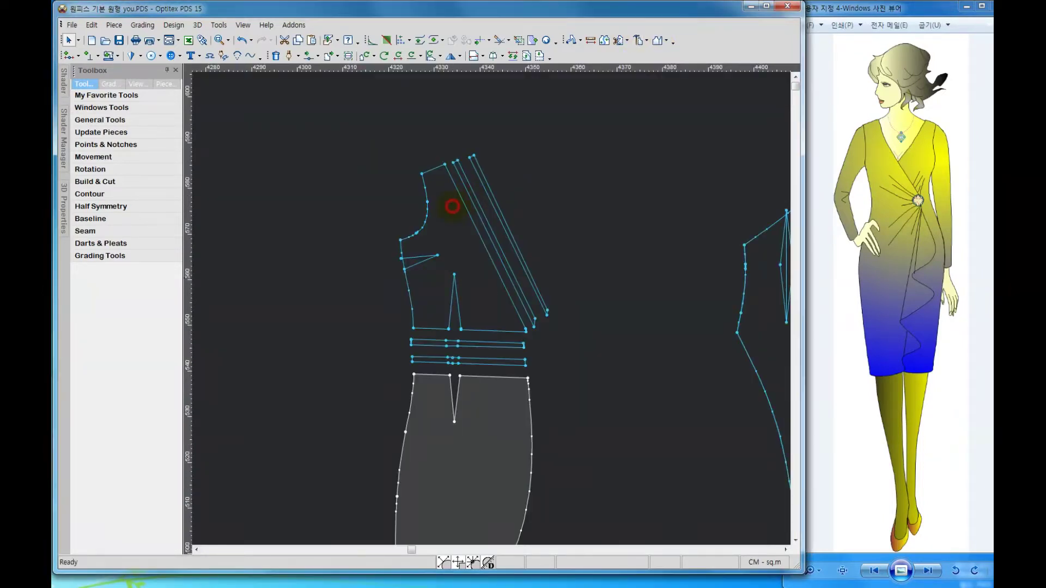
{"action": "scroll", "coordinate": [504, 326], "scroll_direction": "down", "scroll_amount": 1}
{"action": "scroll", "coordinate": [493, 311], "scroll_direction": "up", "scroll_amount": 1}
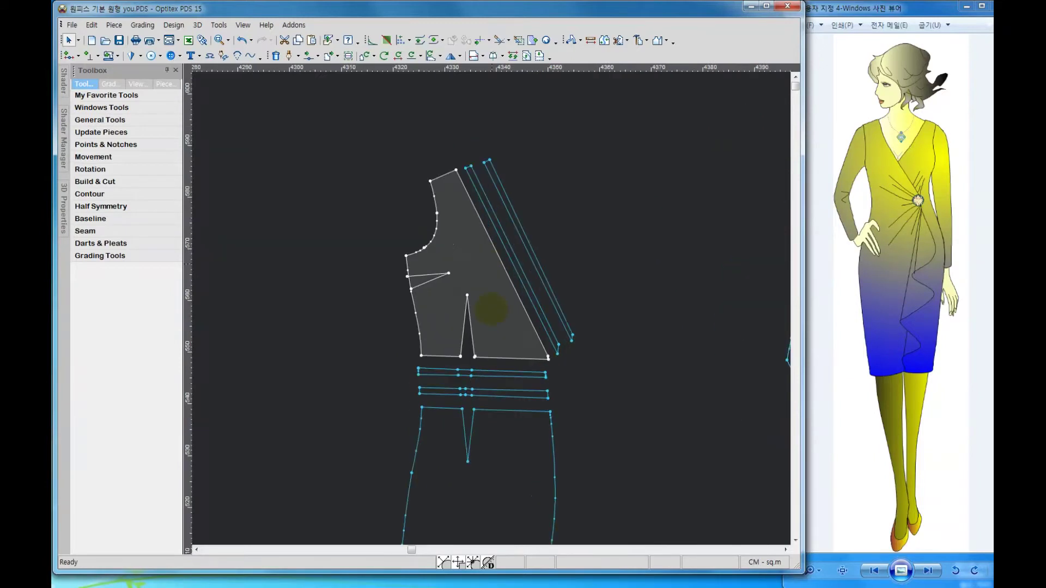
{"action": "scroll", "coordinate": [482, 297], "scroll_direction": "up", "scroll_amount": 2}
{"action": "scroll", "coordinate": [469, 245], "scroll_direction": "up", "scroll_amount": 1}
{"action": "scroll", "coordinate": [405, 319], "scroll_direction": "up", "scroll_amount": 1}
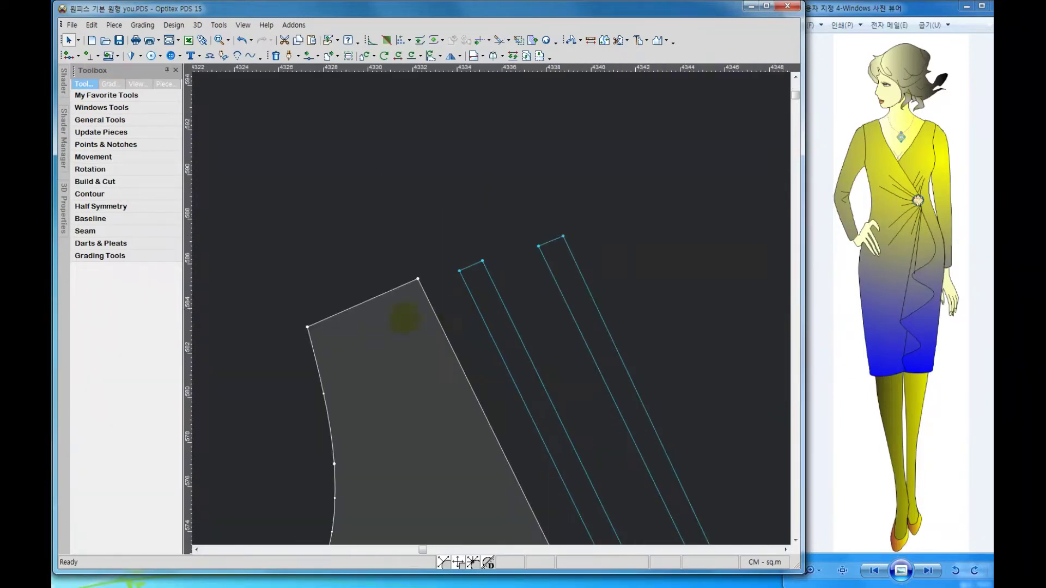
{"action": "left_click", "coordinate": [484, 283]}
{"action": "left_click_drag", "start_coordinate": [476, 281], "coordinate": [447, 283]}
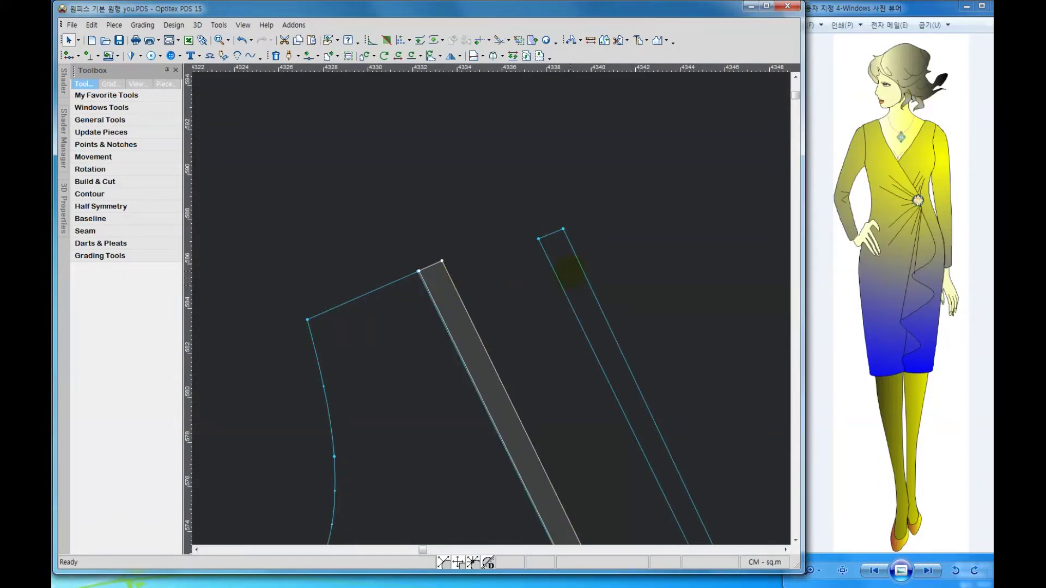
{"action": "left_click_drag", "start_coordinate": [569, 270], "coordinate": [475, 292]}
{"action": "scroll", "coordinate": [490, 308], "scroll_direction": "down", "scroll_amount": 2}
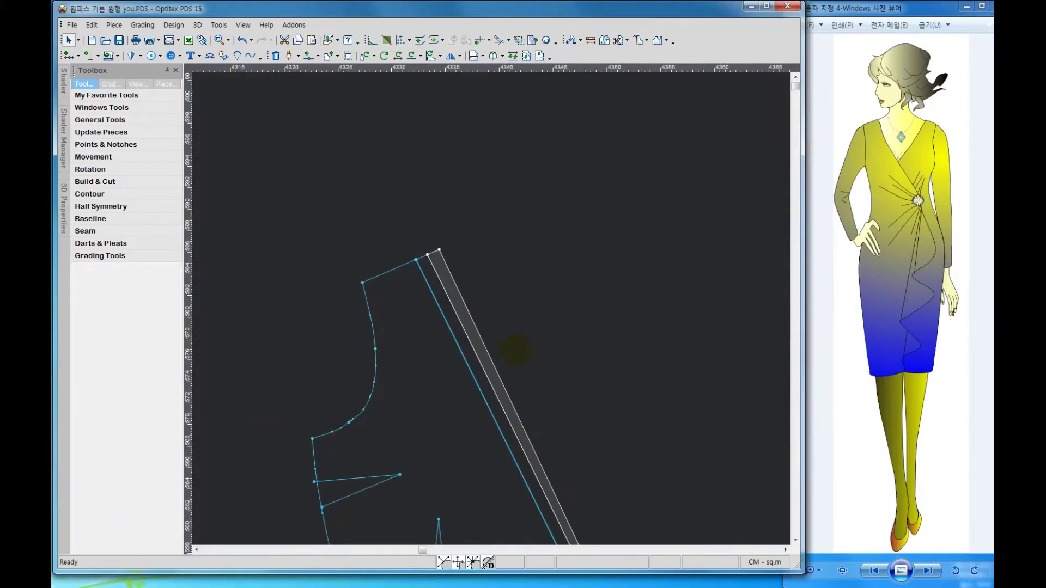
{"action": "scroll", "coordinate": [493, 311], "scroll_direction": "down", "scroll_amount": 1}
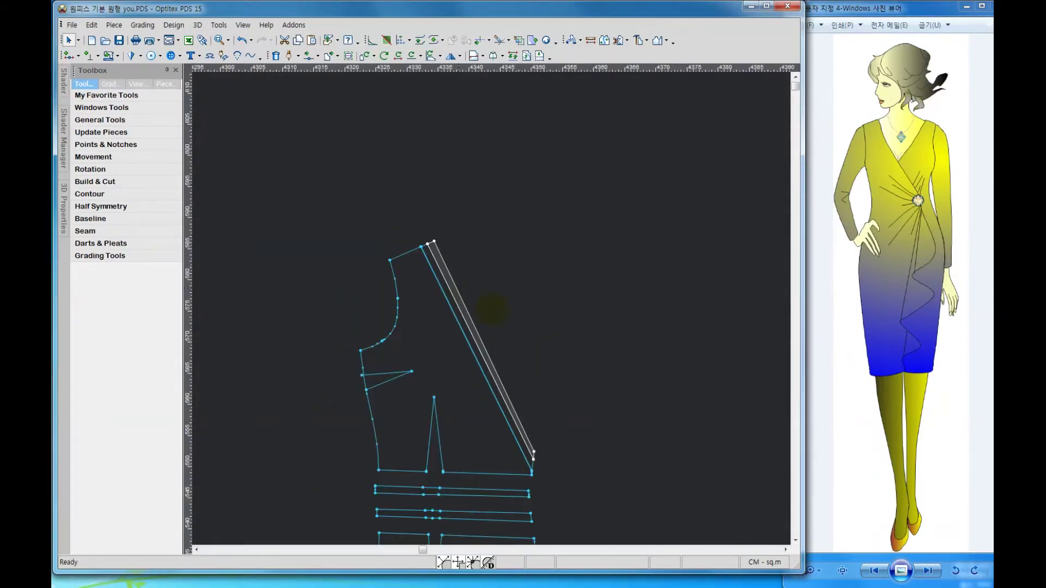
{"action": "scroll", "coordinate": [493, 310], "scroll_direction": "up", "scroll_amount": 2}
{"action": "scroll", "coordinate": [494, 311], "scroll_direction": "down", "scroll_amount": 1}
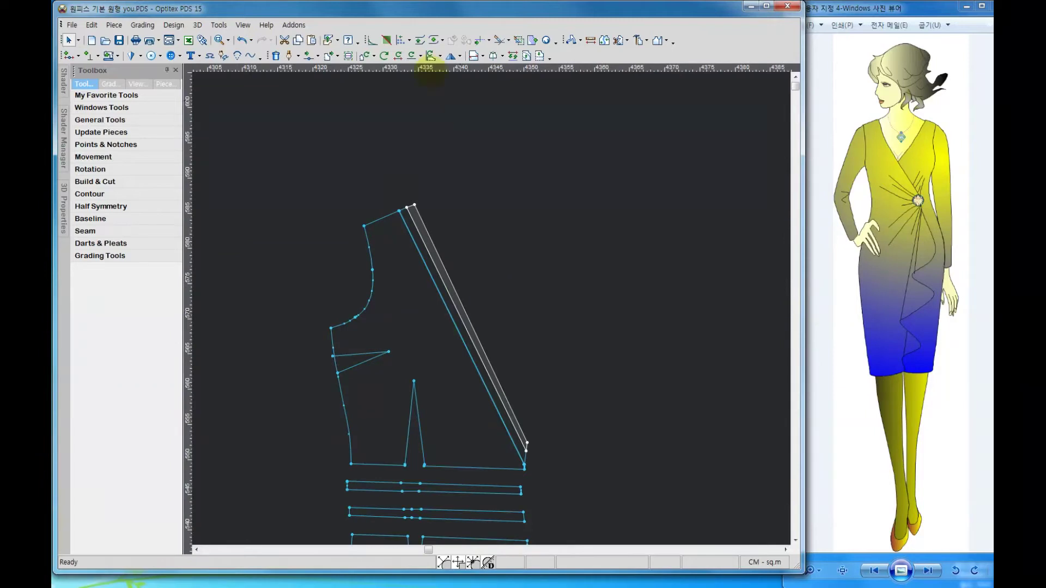
{"action": "left_click", "coordinate": [364, 56]}
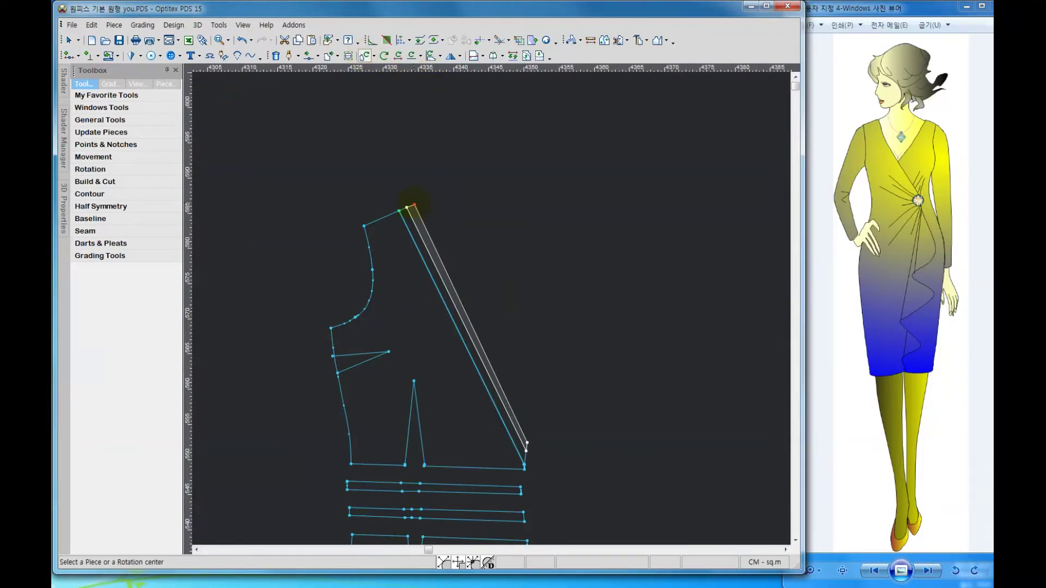
Make a first rotation of the strip about its top corner, then cancel a stray bodice rotation
{"action": "left_click", "coordinate": [406, 208]}
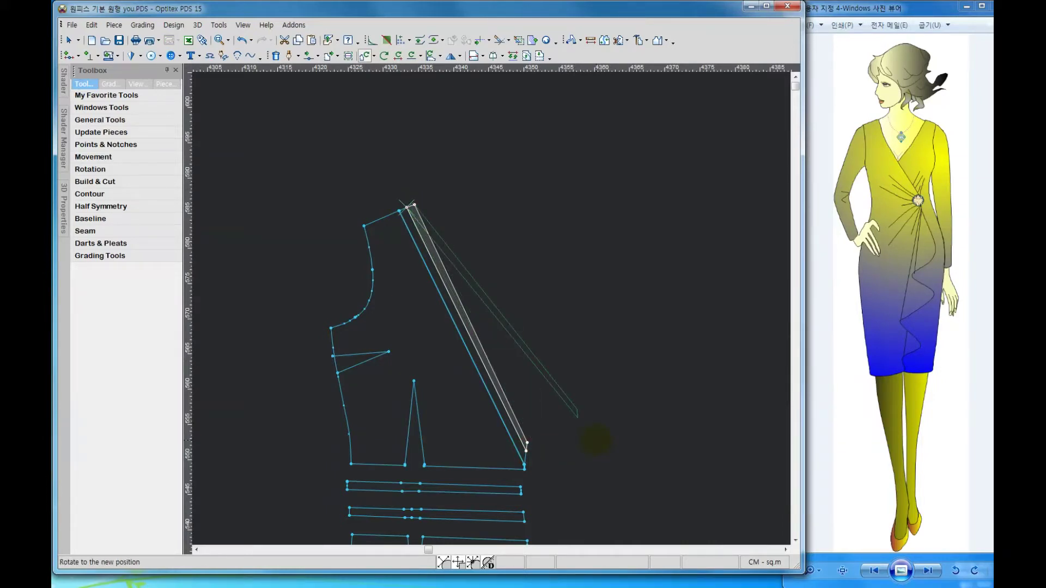
{"action": "left_click", "coordinate": [602, 430]}
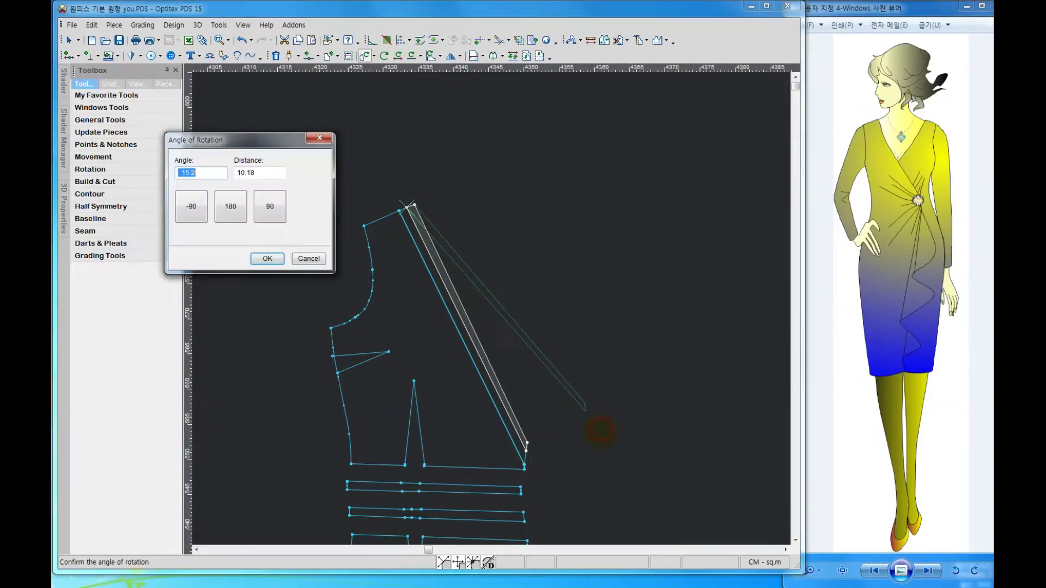
{"action": "left_click_drag", "start_coordinate": [235, 140], "coordinate": [324, 288]}
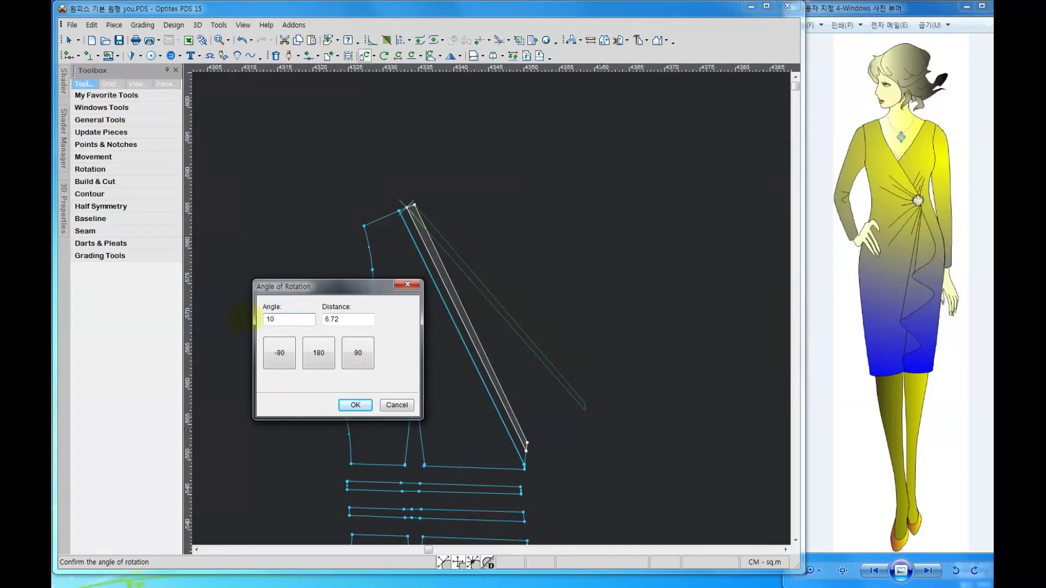
{"action": "left_click", "coordinate": [355, 405]}
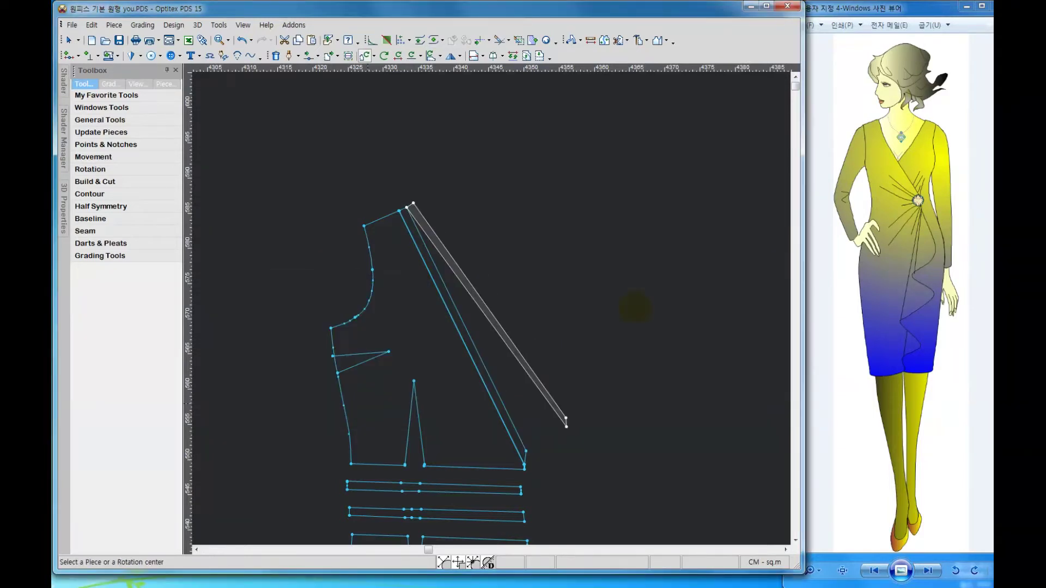
{"action": "right_click", "coordinate": [585, 228]}
{"action": "left_click", "coordinate": [600, 233]}
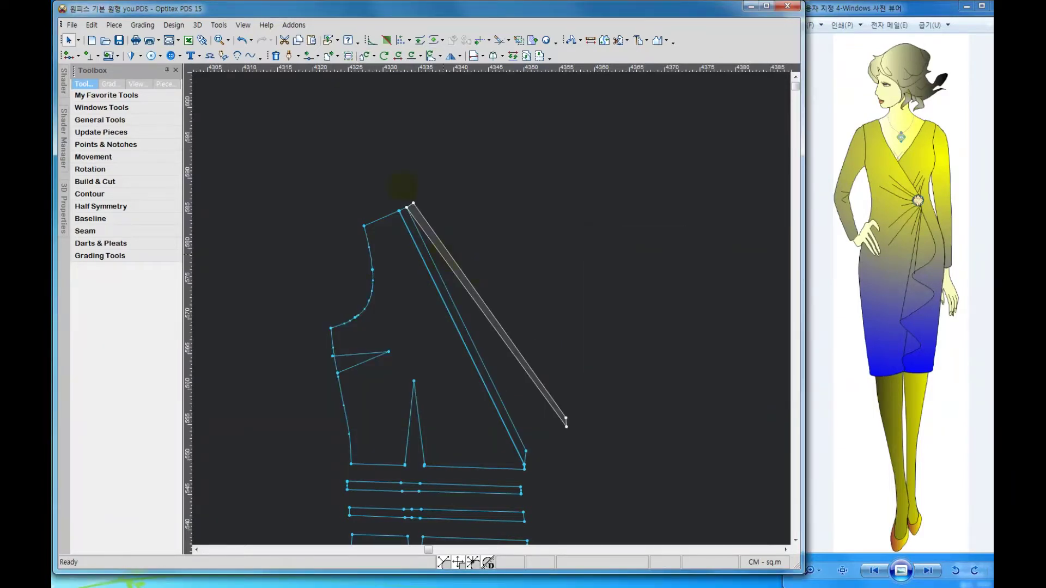
{"action": "left_click", "coordinate": [364, 56]}
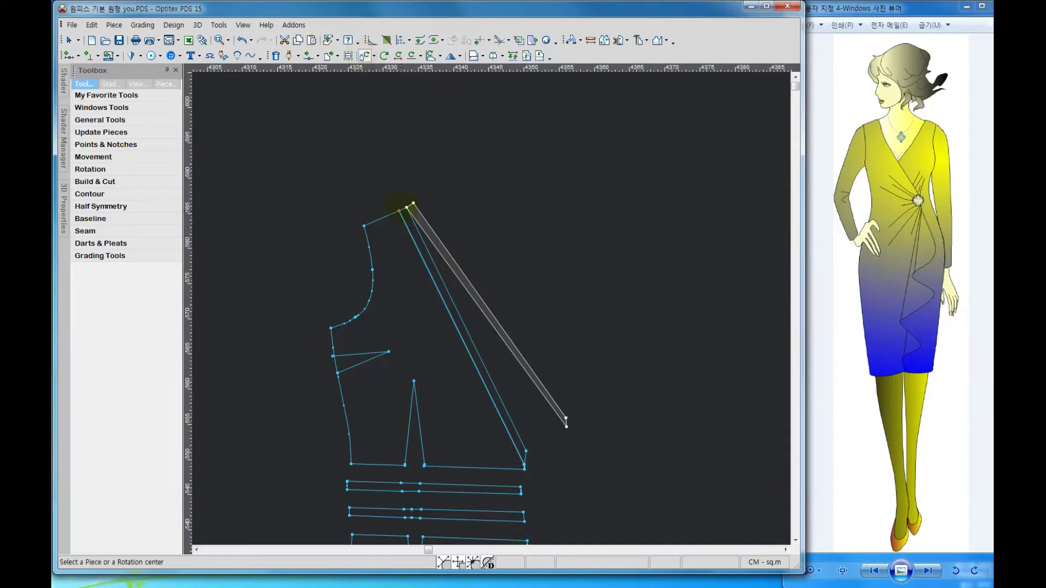
{"action": "left_click", "coordinate": [398, 210]}
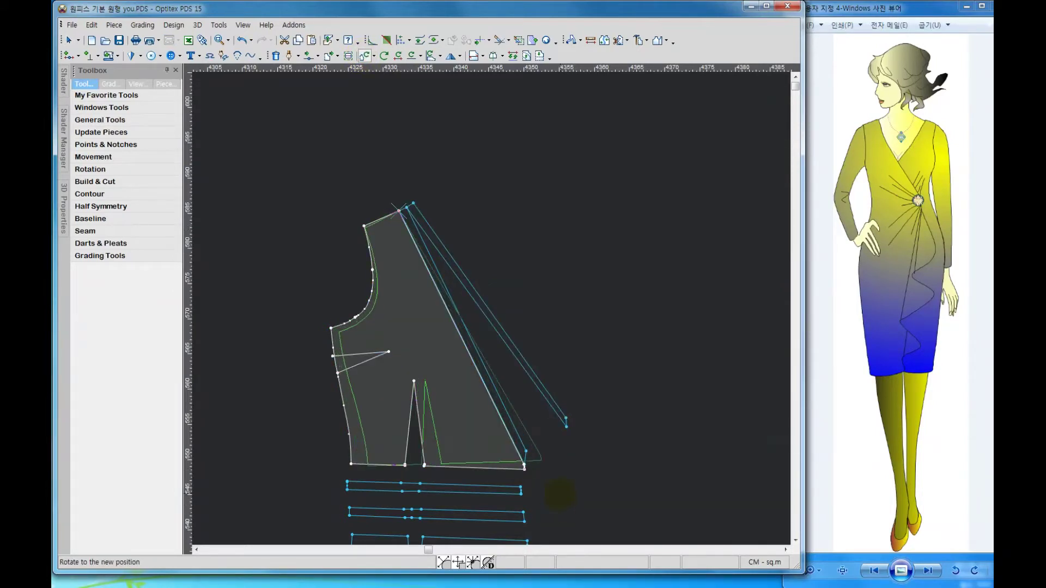
{"action": "right_click", "coordinate": [561, 340]}
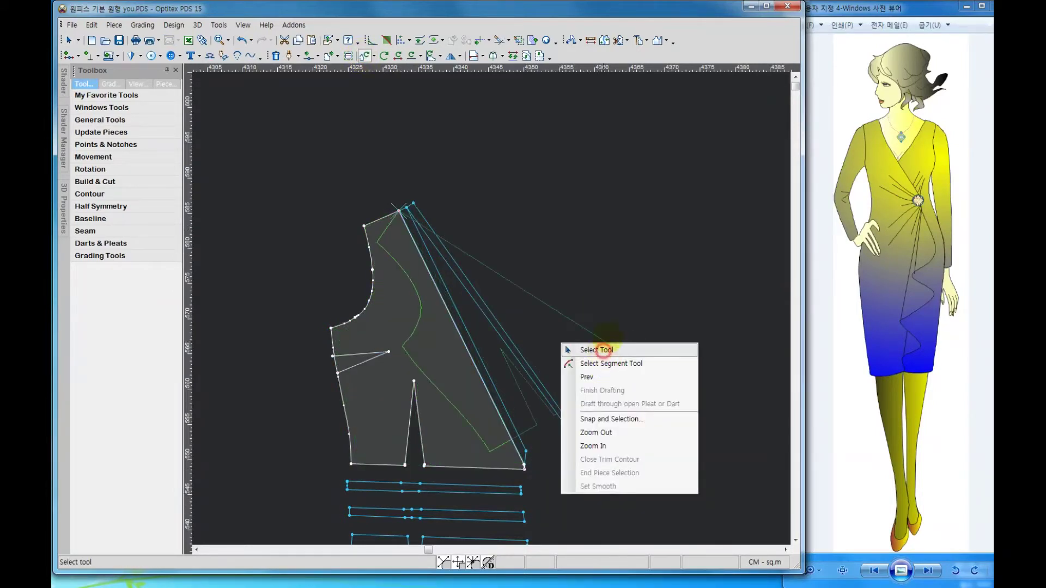
{"action": "left_click", "coordinate": [599, 346]}
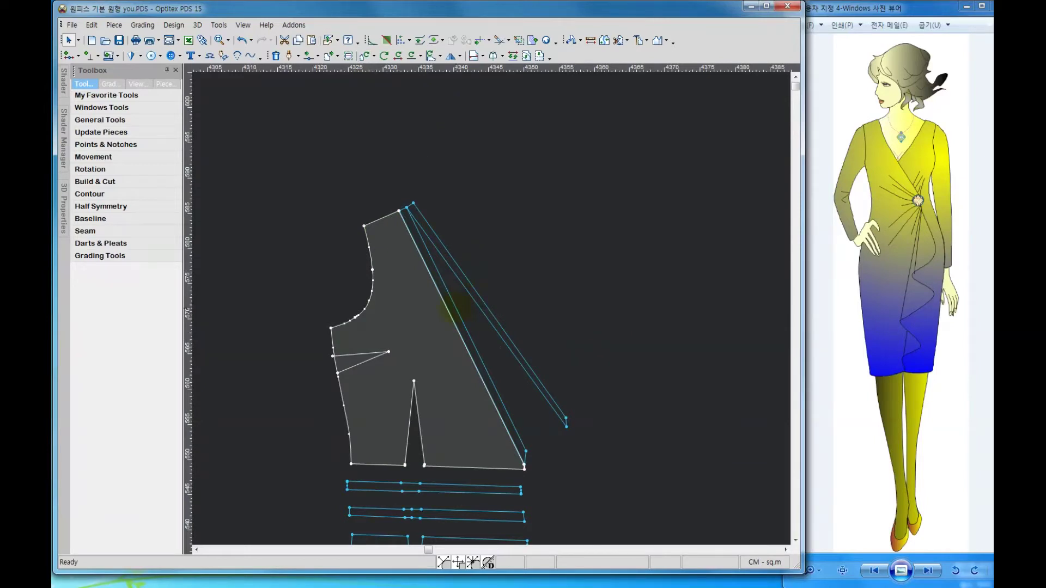
Rotate the narrow strip outward 5.1 degrees about its top corner
{"action": "left_click", "coordinate": [452, 305]}
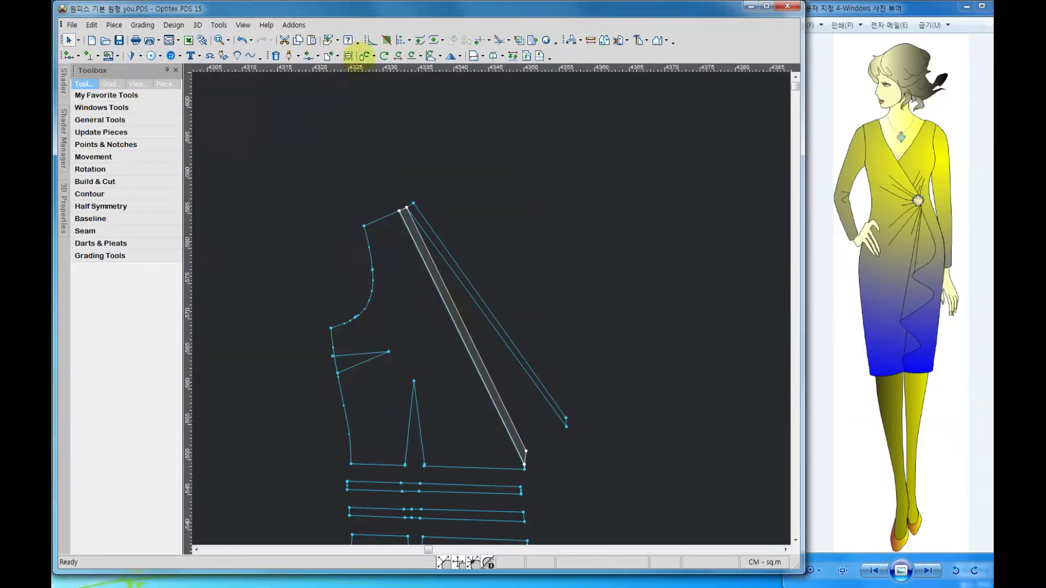
{"action": "left_click", "coordinate": [362, 56]}
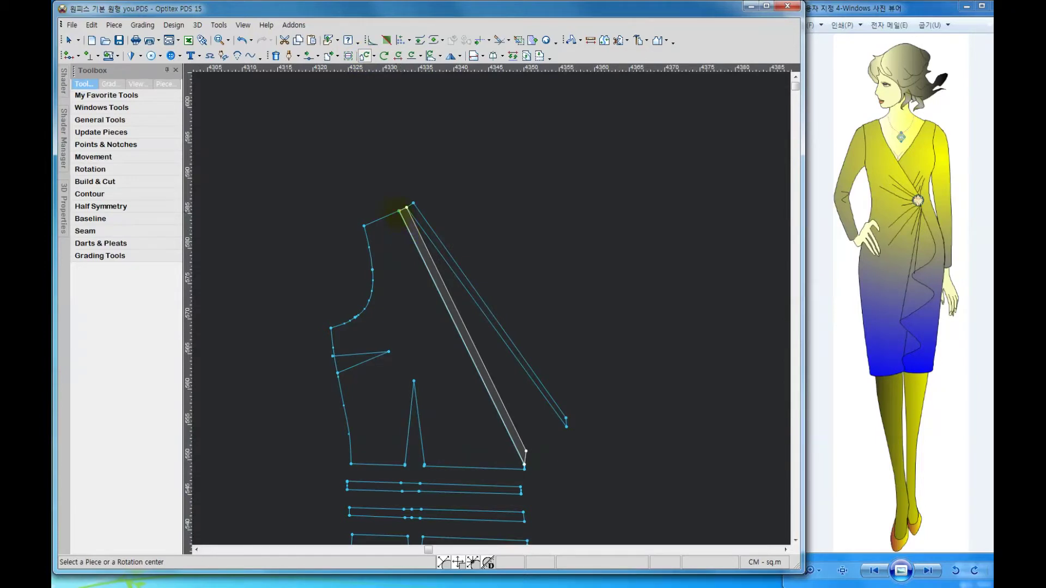
{"action": "left_click", "coordinate": [524, 463]}
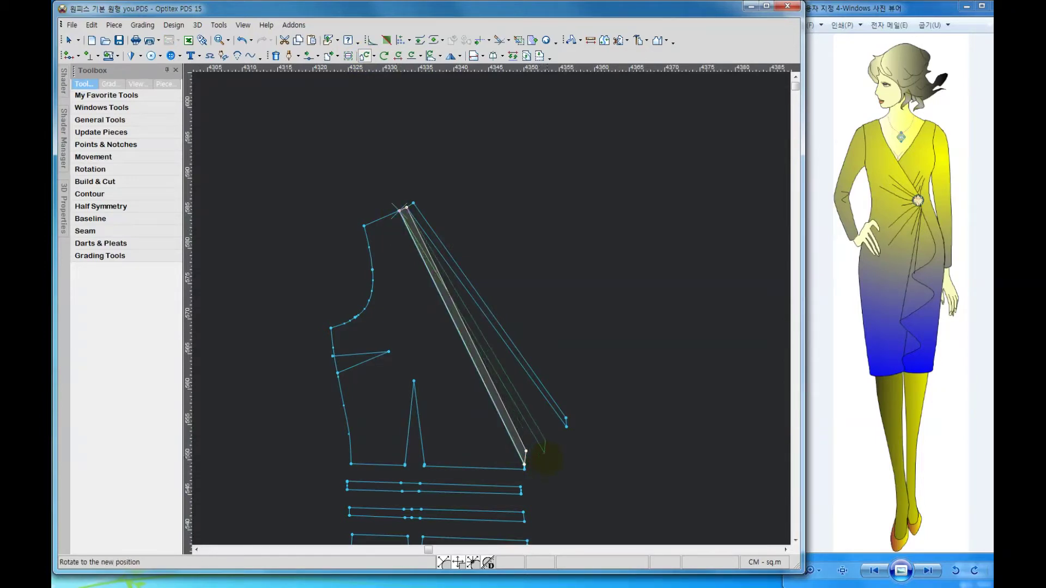
{"action": "left_click", "coordinate": [549, 456]}
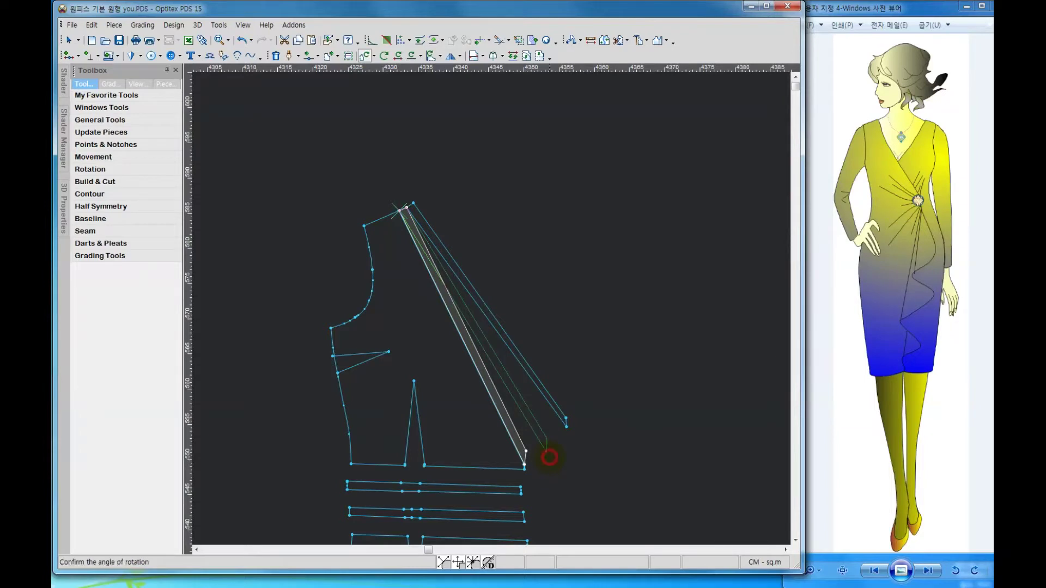
{"action": "left_click", "coordinate": [267, 259]}
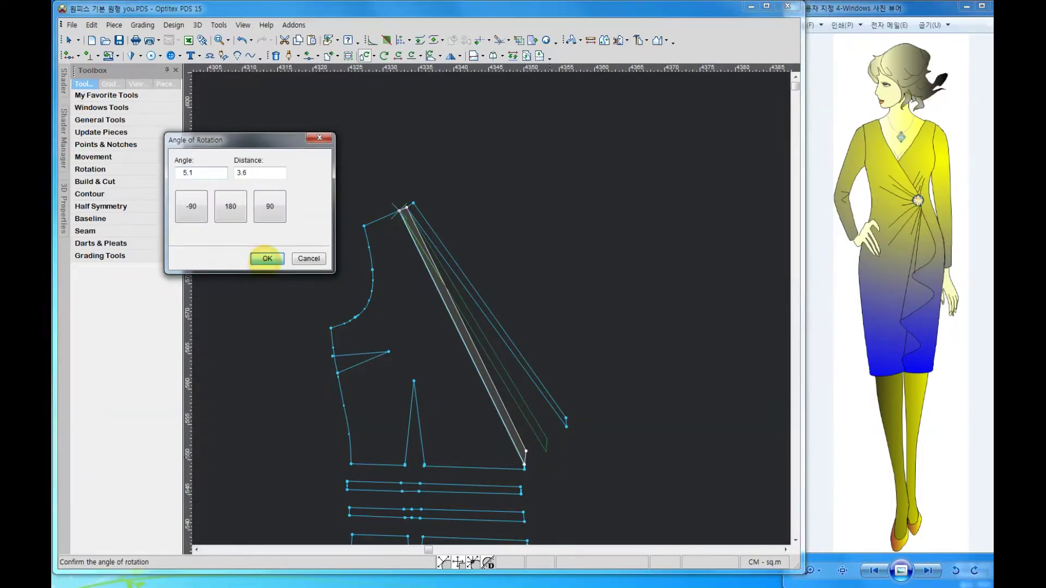
{"action": "right_click", "coordinate": [637, 311]}
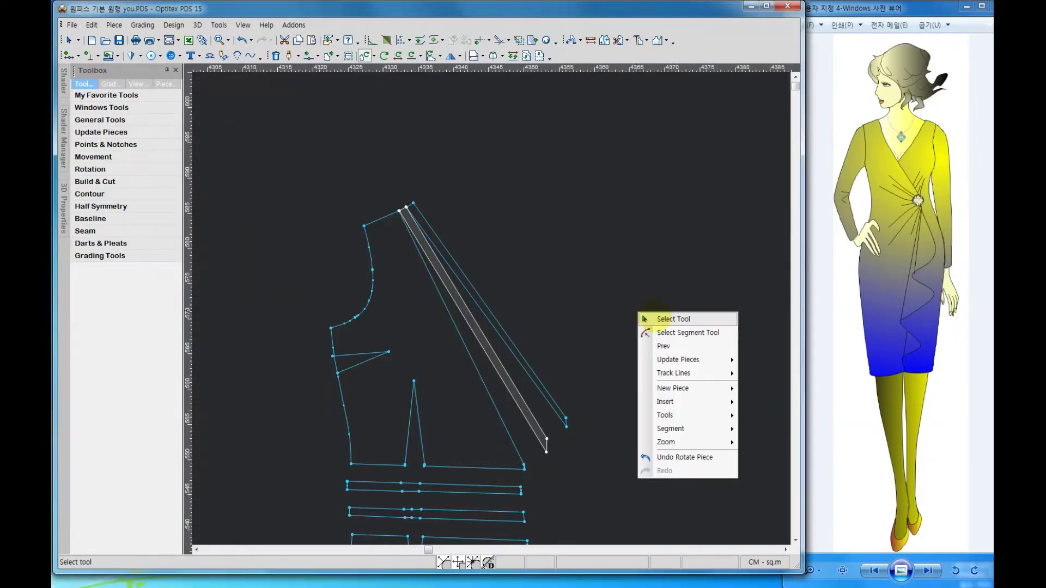
{"action": "left_click", "coordinate": [654, 320]}
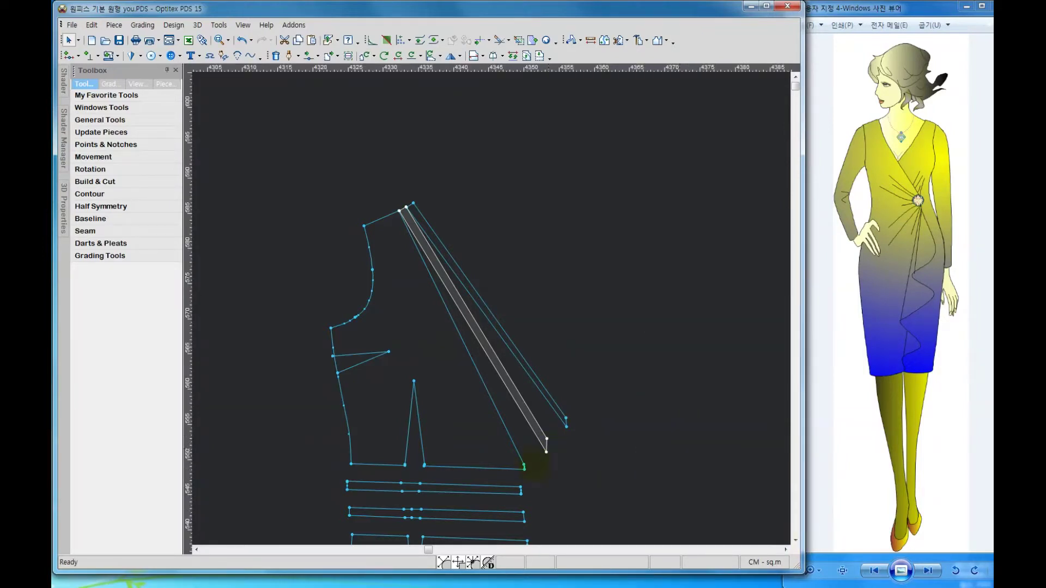
Select the bodice and draw an internal contour from the side dart tip to the waist dart apex
{"action": "scroll", "coordinate": [534, 465], "scroll_direction": "down", "scroll_amount": 2}
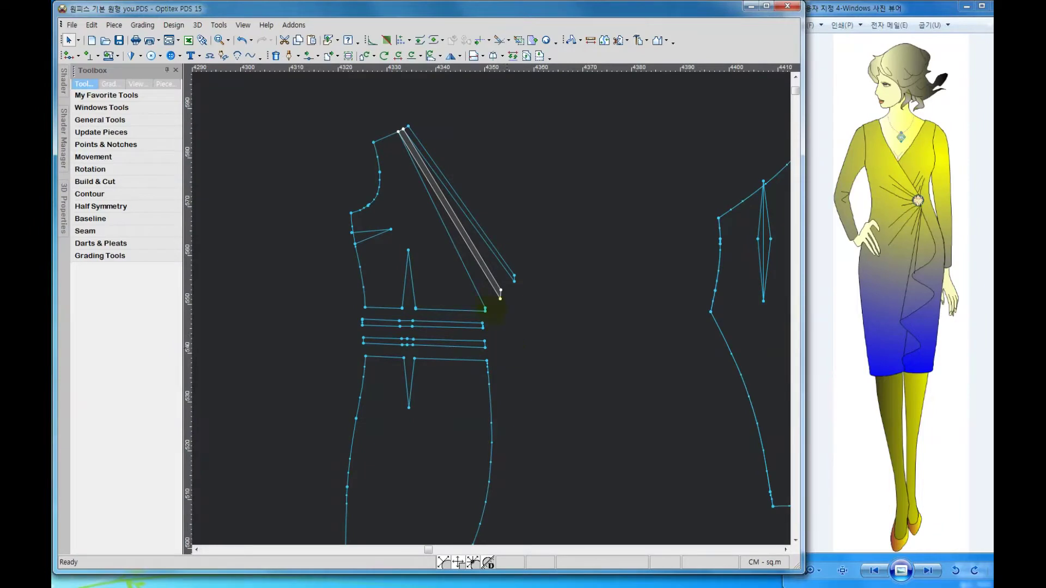
{"action": "scroll", "coordinate": [494, 310], "scroll_direction": "up", "scroll_amount": 1}
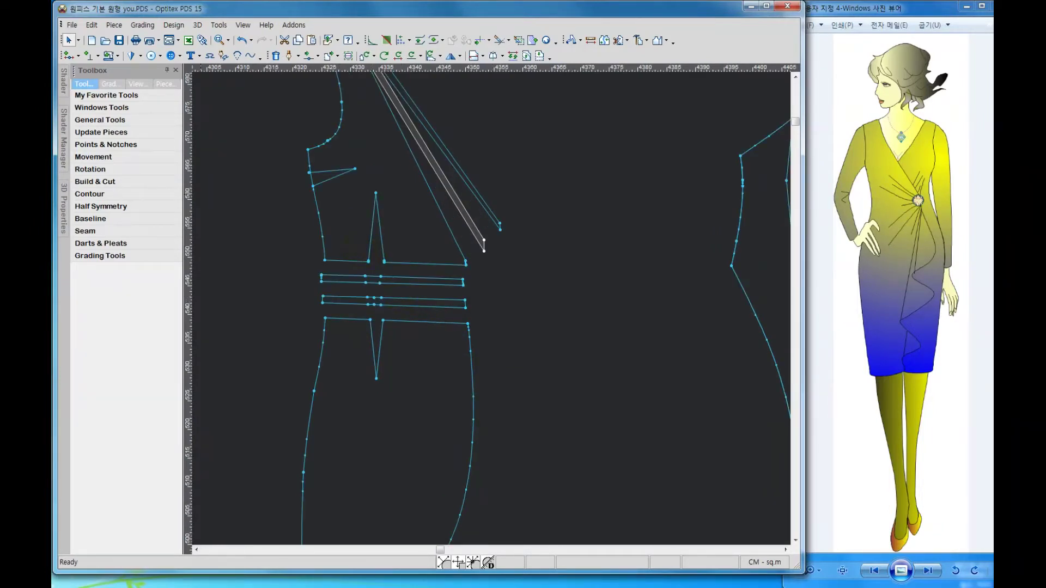
{"action": "left_click", "coordinate": [335, 109]}
{"action": "scroll", "coordinate": [335, 109], "scroll_direction": "up", "scroll_amount": 3}
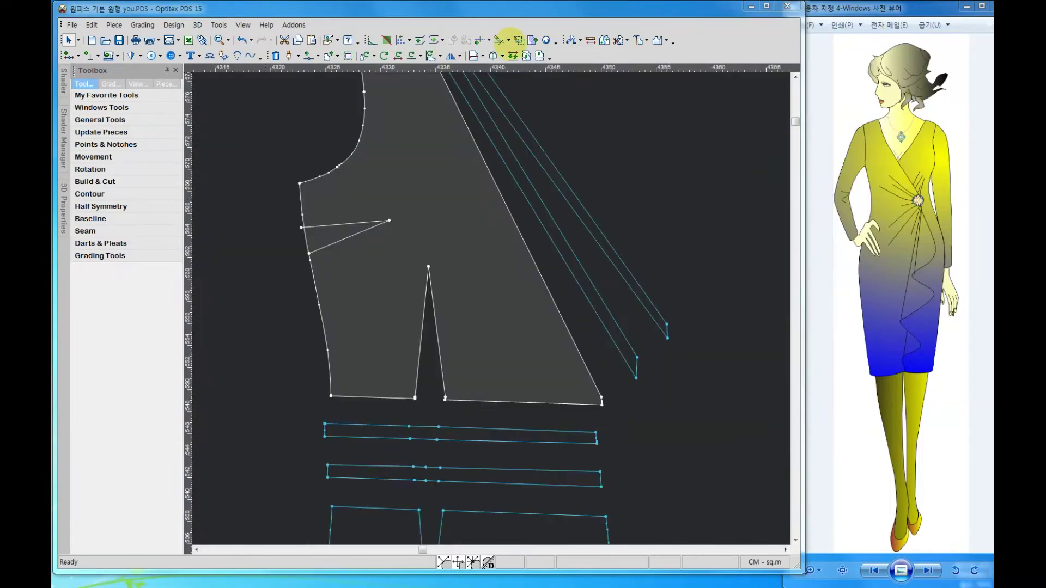
{"action": "left_click", "coordinate": [289, 55]}
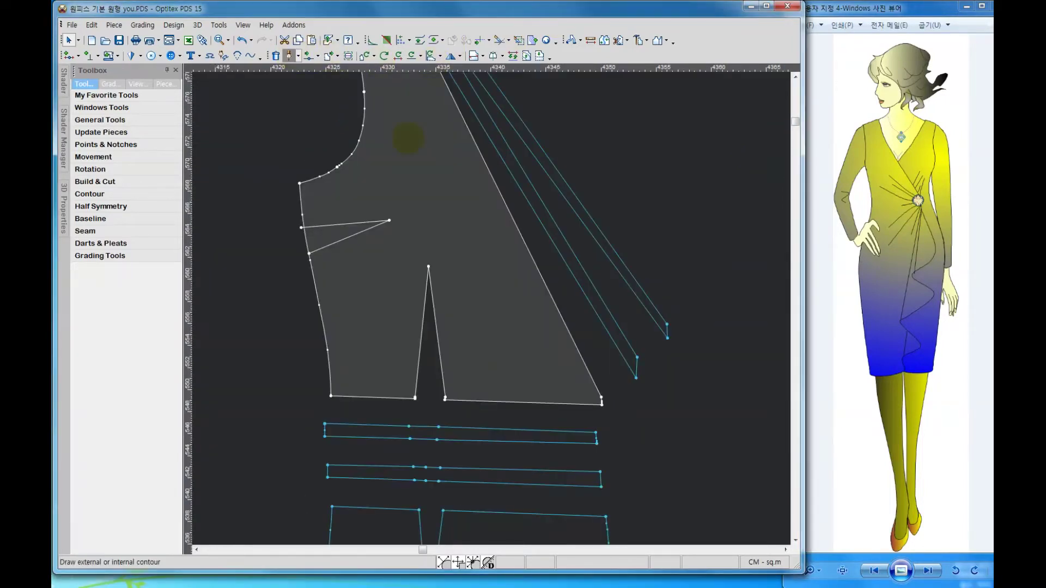
{"action": "left_click", "coordinate": [389, 221]}
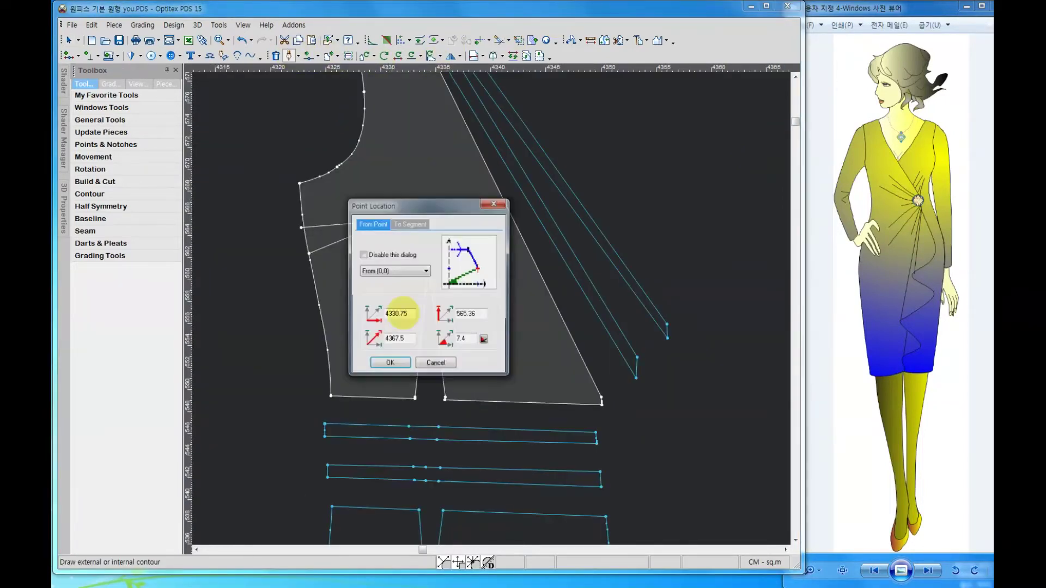
{"action": "key", "text": "Return"}
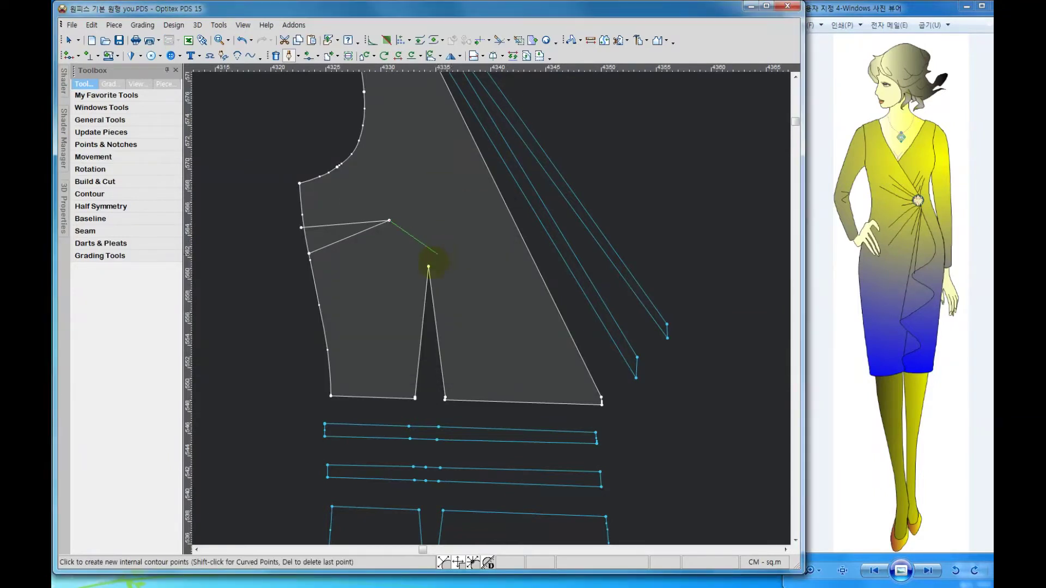
{"action": "left_click", "coordinate": [429, 267]}
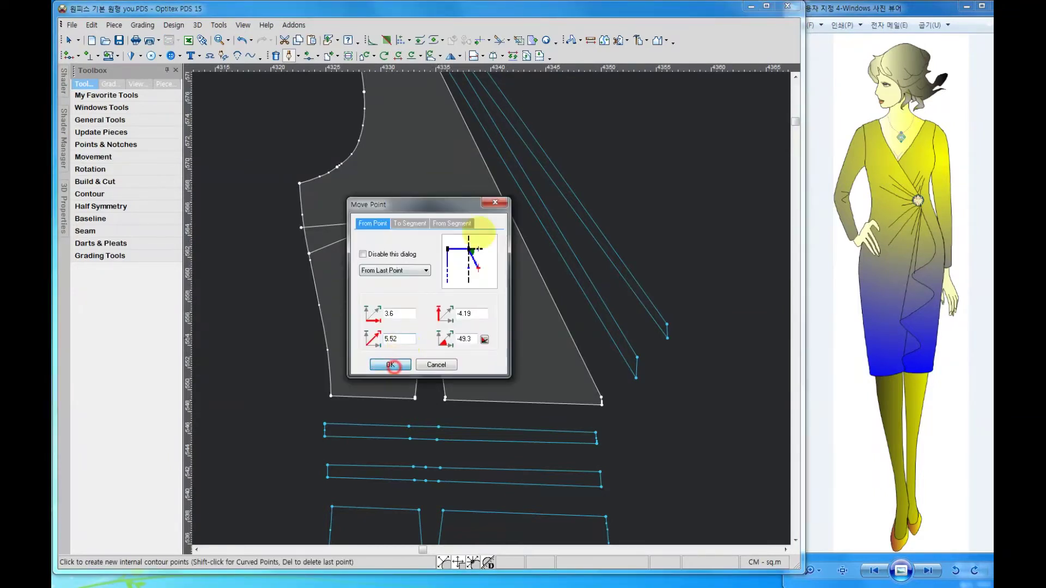
{"action": "key", "text": "Return"}
{"action": "right_click", "coordinate": [607, 160]}
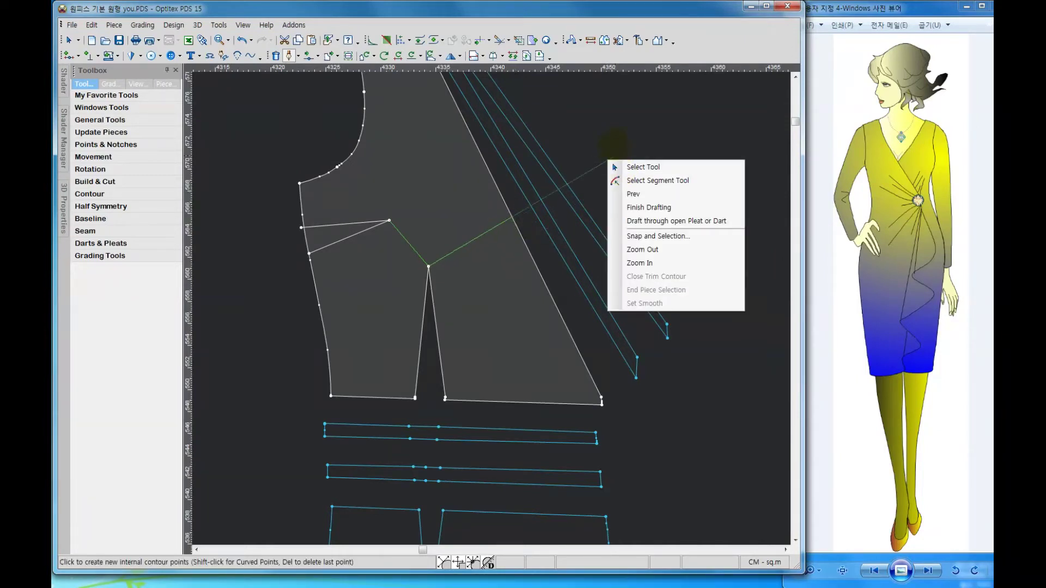
{"action": "right_click", "coordinate": [613, 147]}
{"action": "left_click", "coordinate": [640, 155]}
Start forming a piece from the side-seam-to-dart area, then abandon it
{"action": "key", "text": "Escape"}
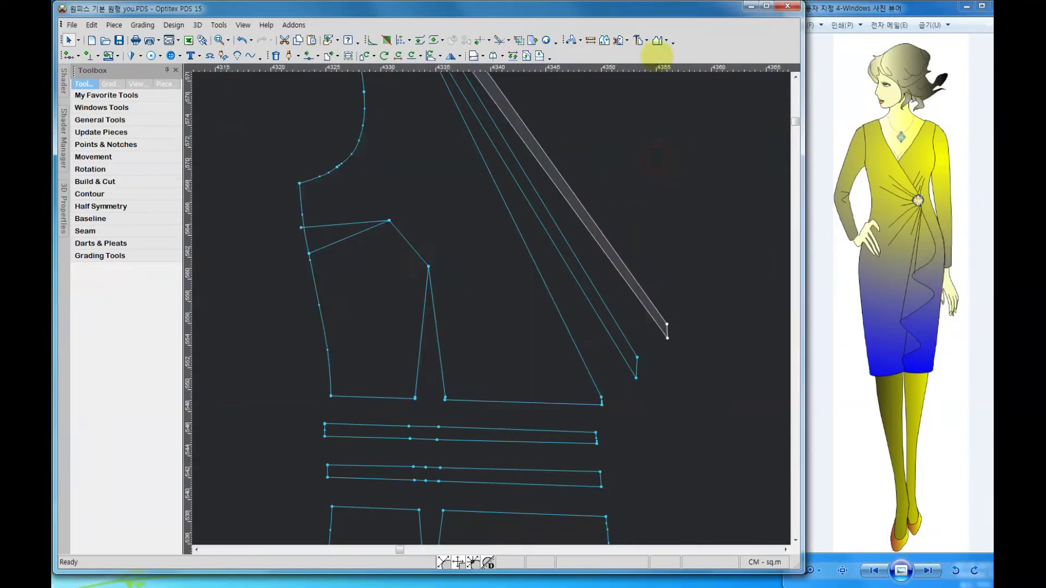
{"action": "left_click", "coordinate": [638, 40]}
{"action": "left_click", "coordinate": [390, 277]}
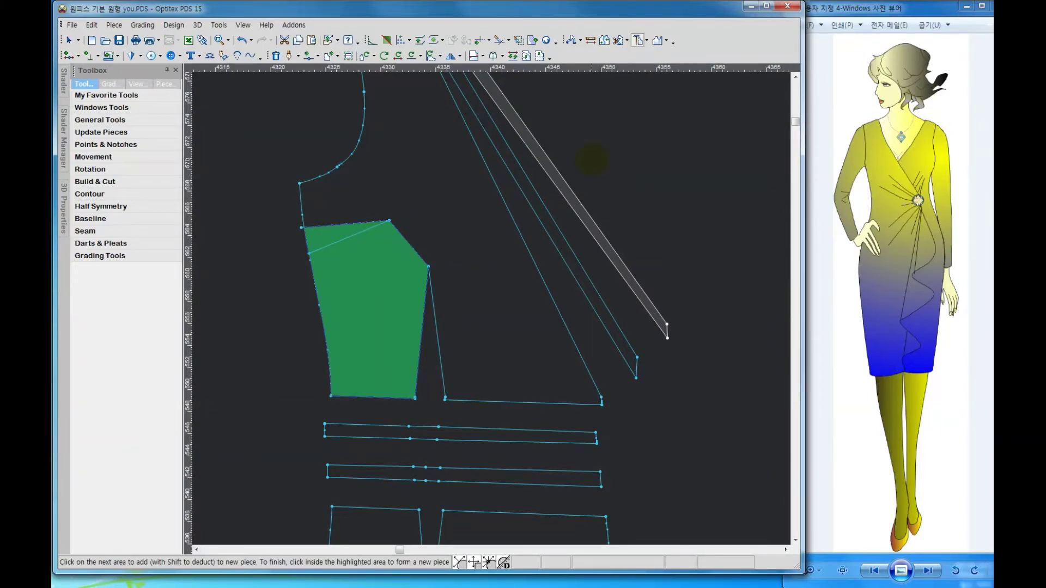
{"action": "right_click", "coordinate": [657, 121]}
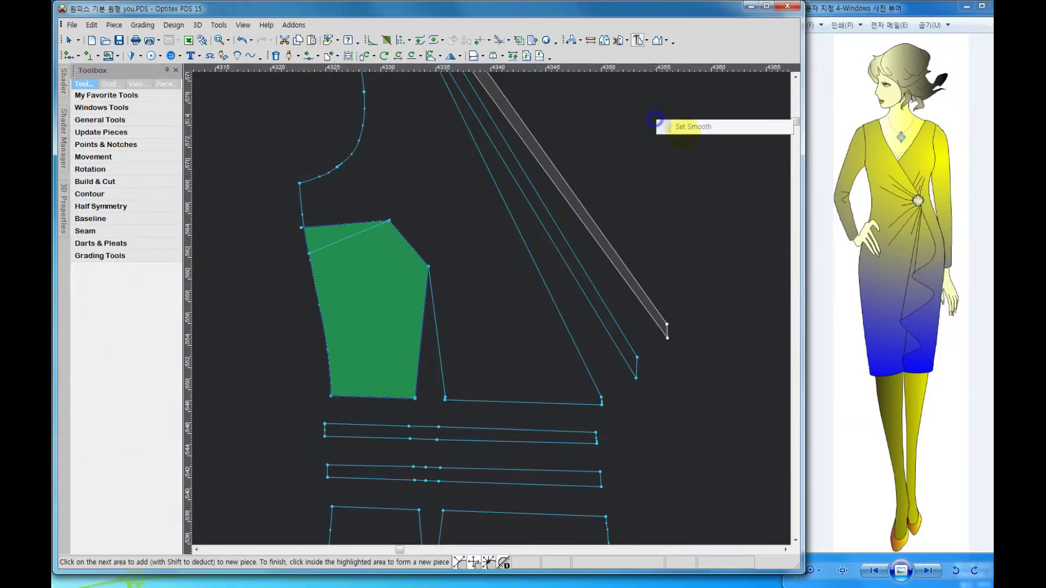
{"action": "left_click", "coordinate": [560, 200]}
Move the upper side-dart point on the bodice's side seam 0.28 cm to the right
{"action": "left_click", "coordinate": [391, 289]}
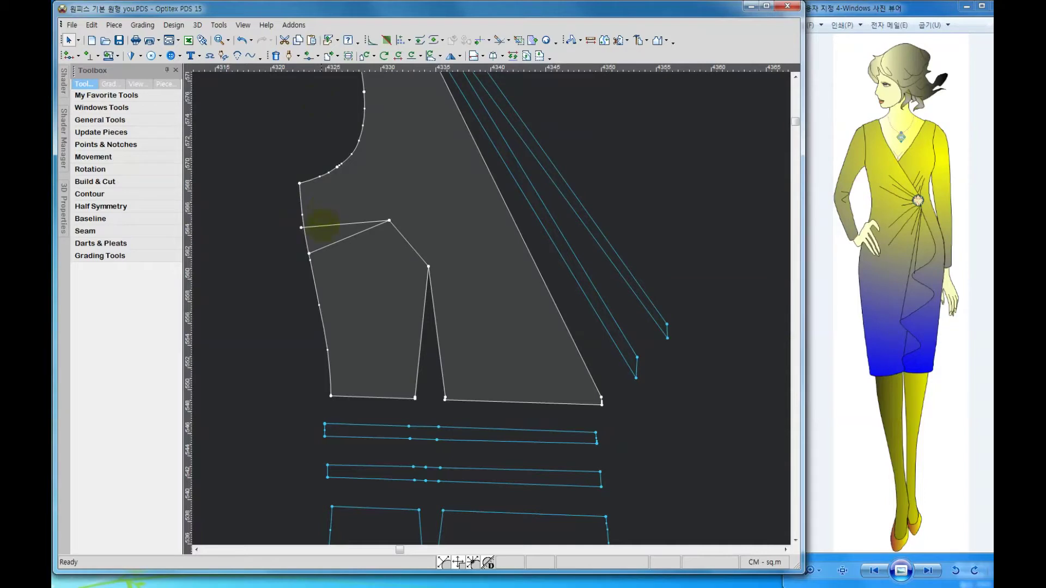
{"action": "left_click", "coordinate": [326, 224]}
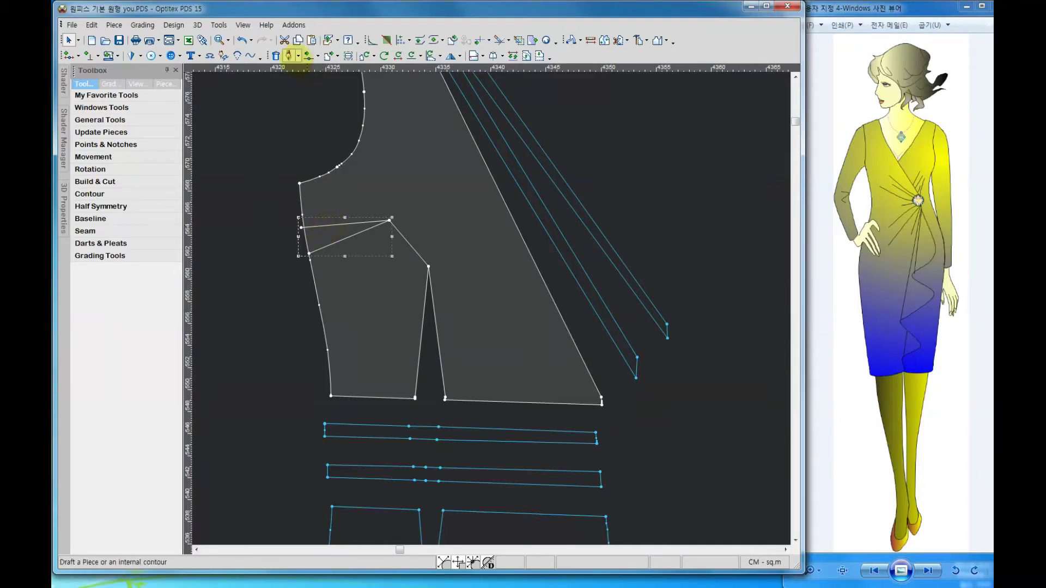
{"action": "left_click", "coordinate": [309, 56]}
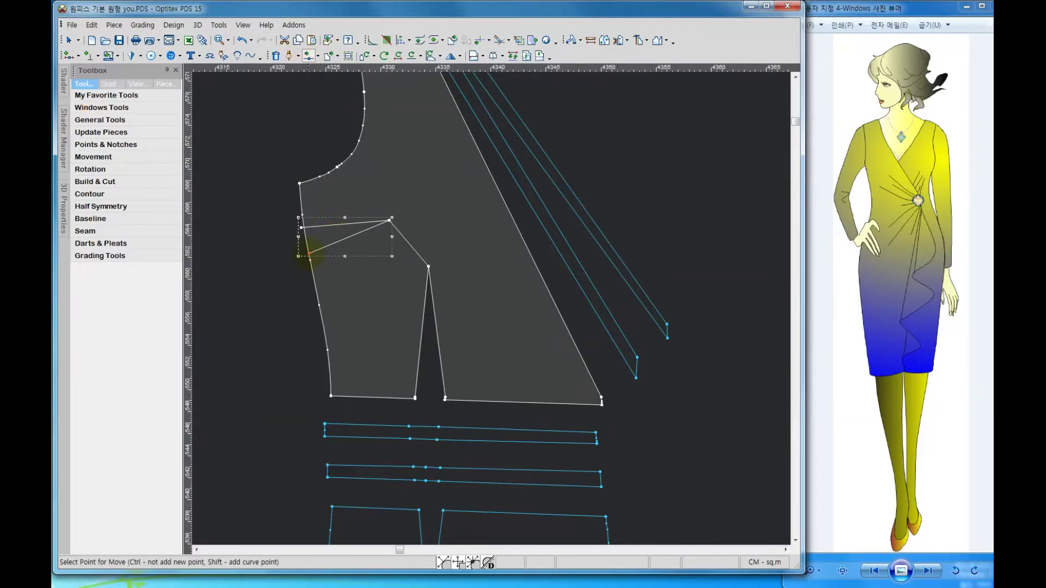
{"action": "left_click", "coordinate": [302, 228]}
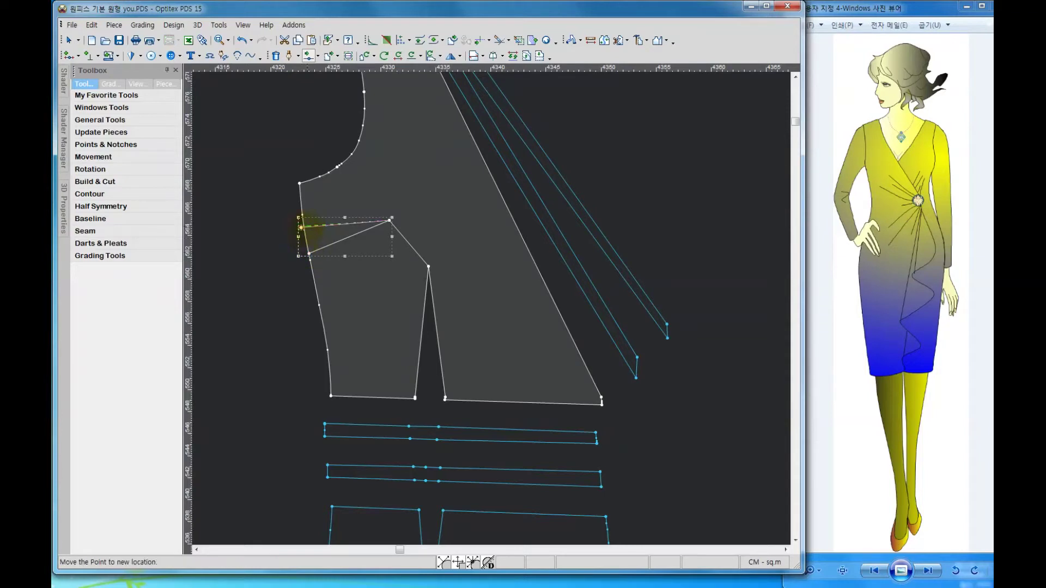
{"action": "left_click", "coordinate": [367, 256]}
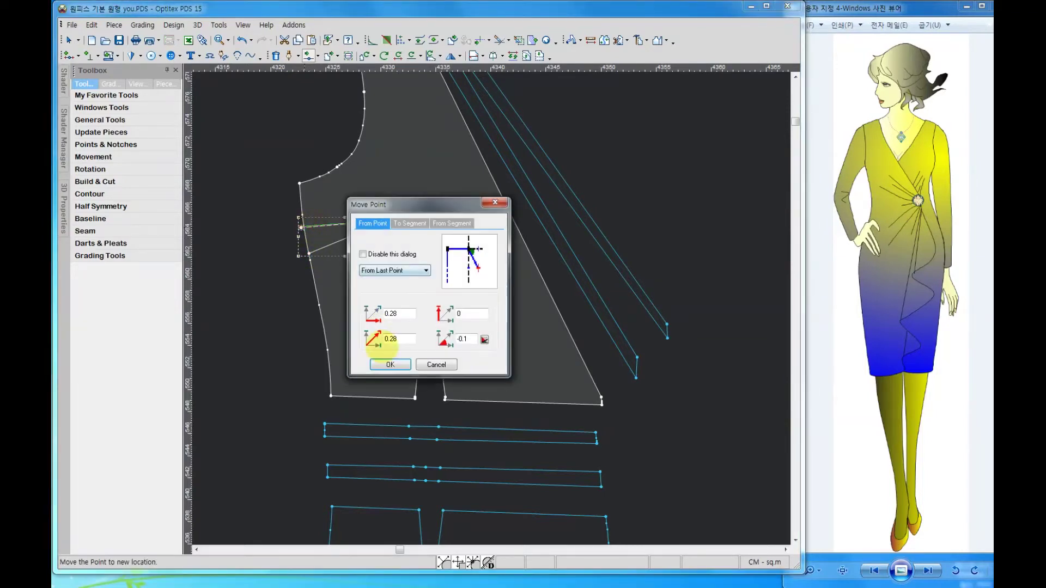
{"action": "left_click", "coordinate": [386, 361]}
{"action": "right_click", "coordinate": [417, 79]}
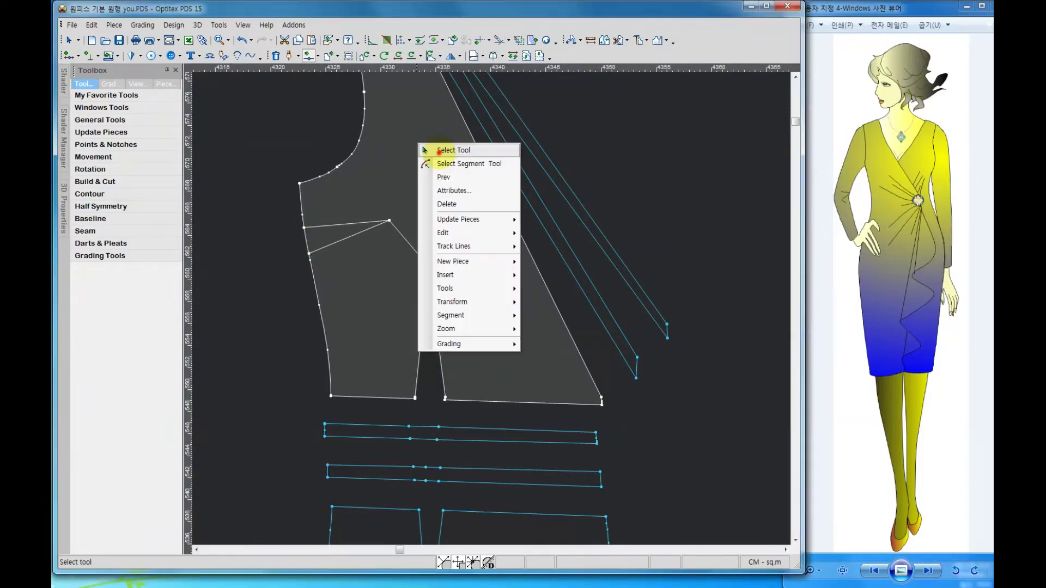
{"action": "left_click", "coordinate": [428, 86]}
{"action": "left_click", "coordinate": [639, 40]}
Draw an internal line from the lower side-dart point on the seam to the dart tip
{"action": "left_click", "coordinate": [380, 276]}
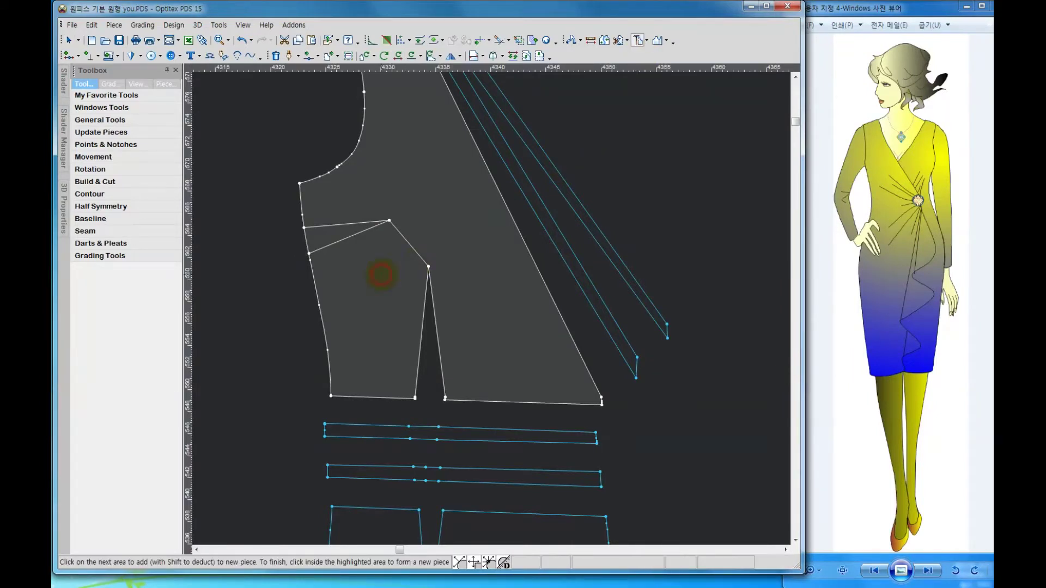
{"action": "right_click", "coordinate": [587, 141]}
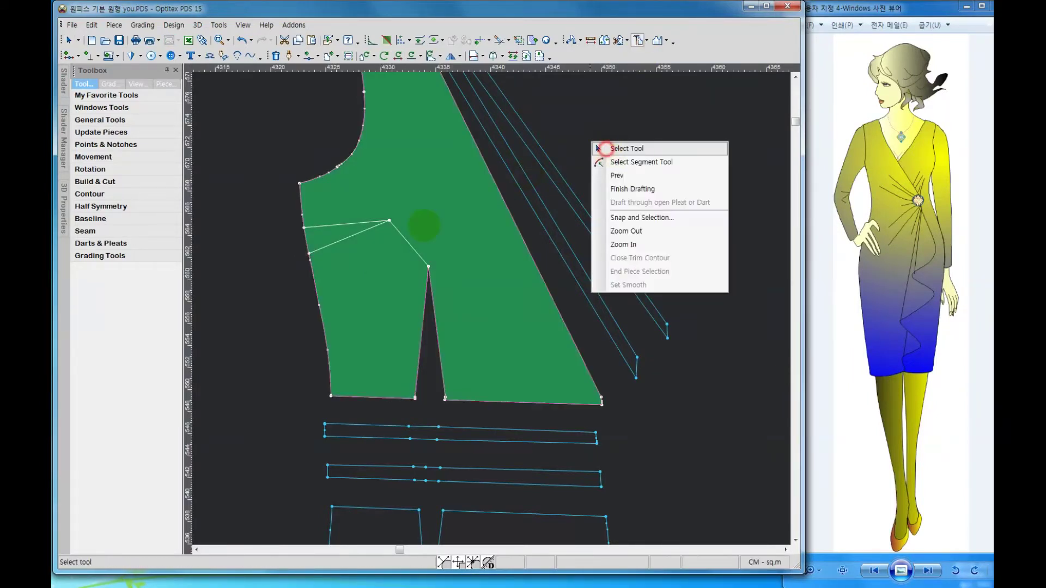
{"action": "left_click", "coordinate": [602, 145]}
{"action": "left_click", "coordinate": [289, 55]}
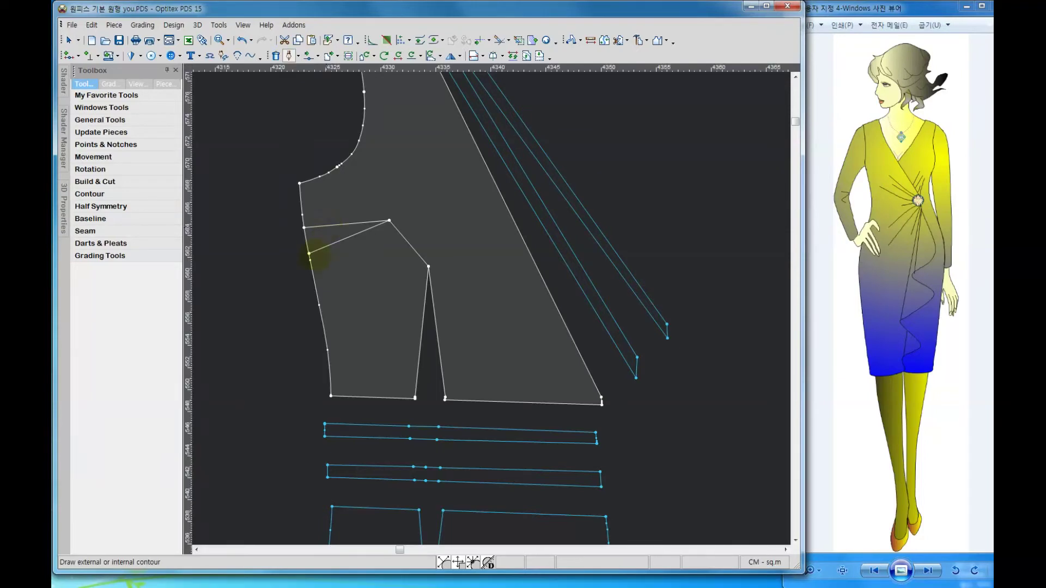
{"action": "left_click", "coordinate": [308, 254]}
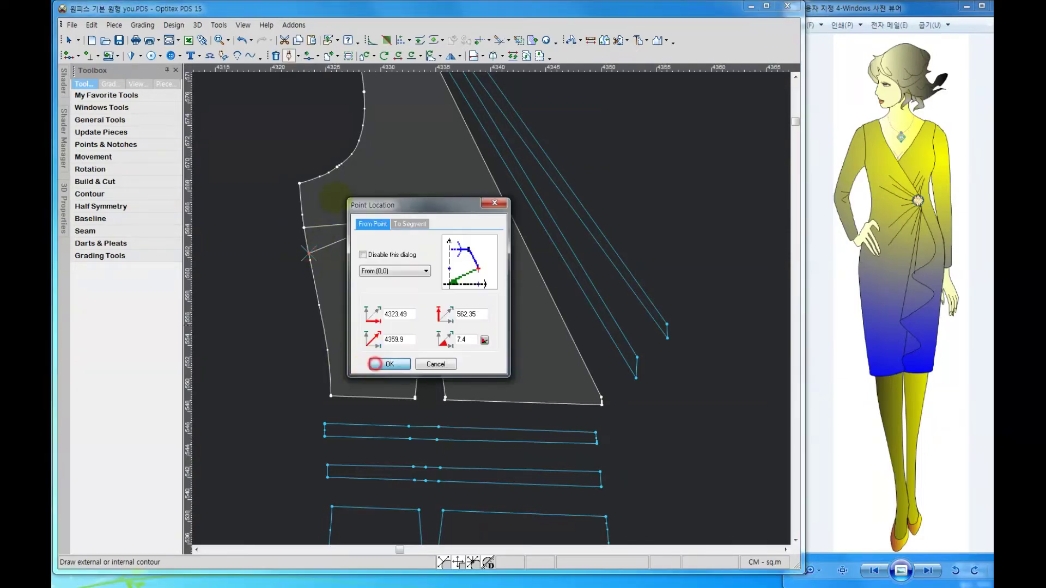
{"action": "key", "text": "Return"}
{"action": "left_click", "coordinate": [387, 221]}
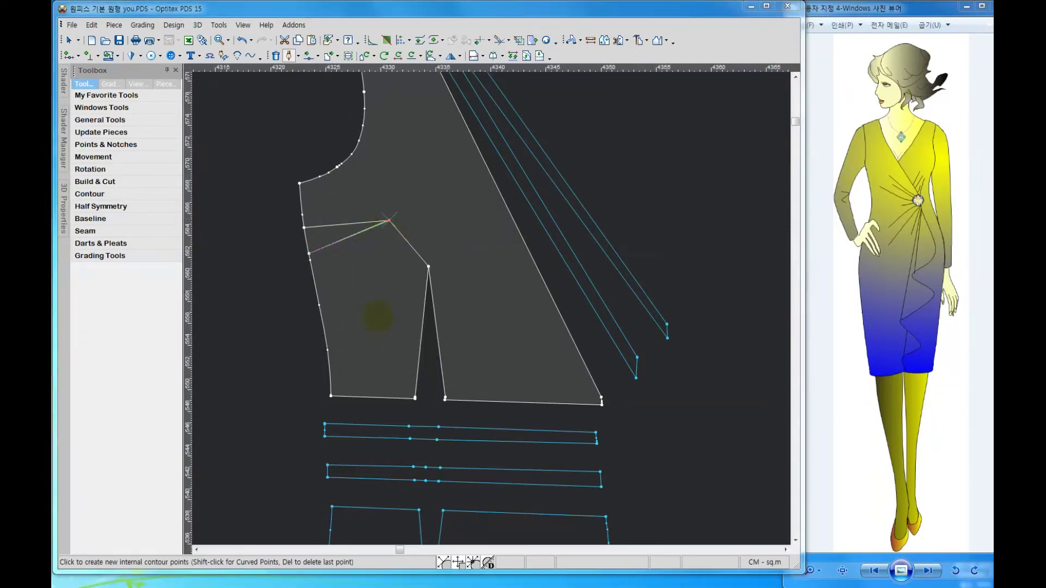
{"action": "left_click", "coordinate": [390, 364]}
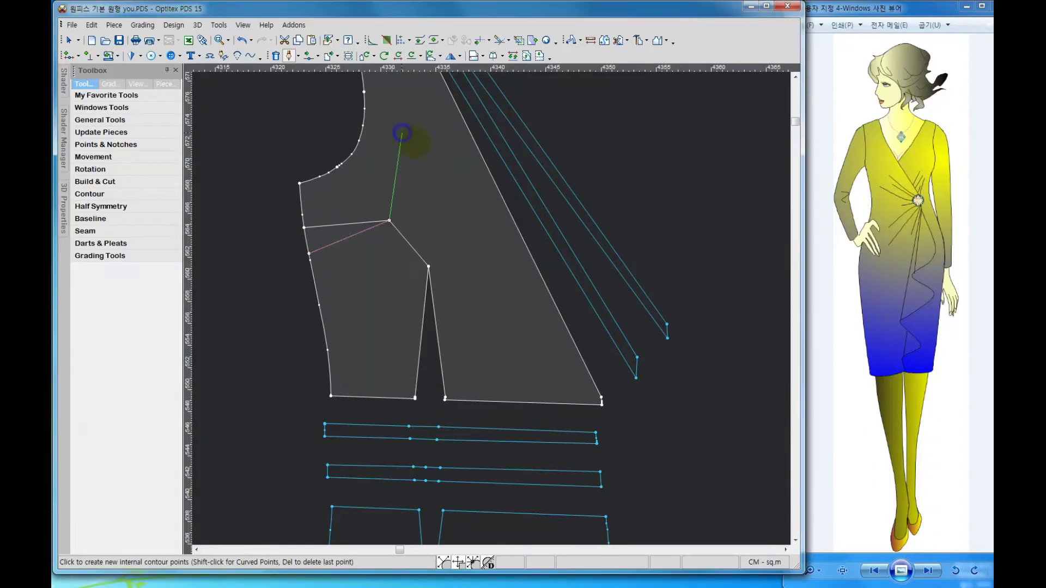
{"action": "right_click", "coordinate": [411, 141]}
{"action": "left_click", "coordinate": [414, 142]}
Highlight the lower bodice and side panel areas to form a new piece
{"action": "left_click", "coordinate": [638, 39]}
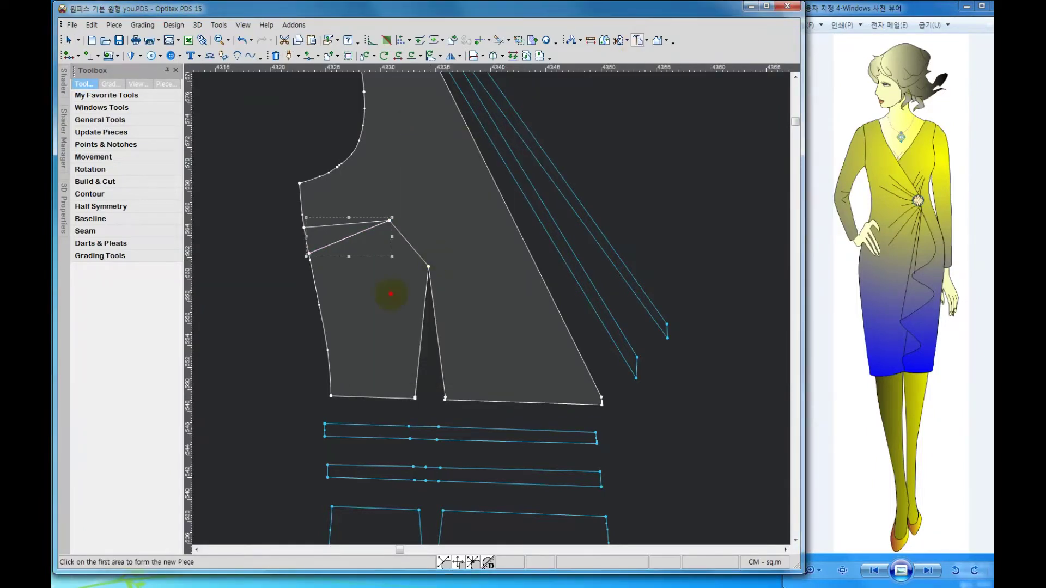
{"action": "left_click", "coordinate": [391, 293]}
{"action": "right_click", "coordinate": [595, 158]}
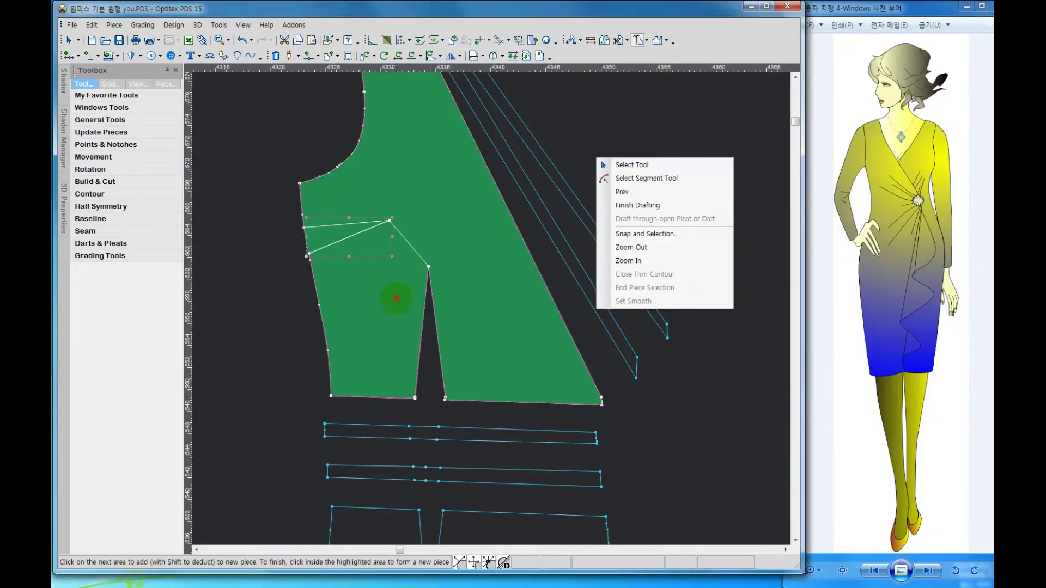
{"action": "left_click", "coordinate": [396, 298]}
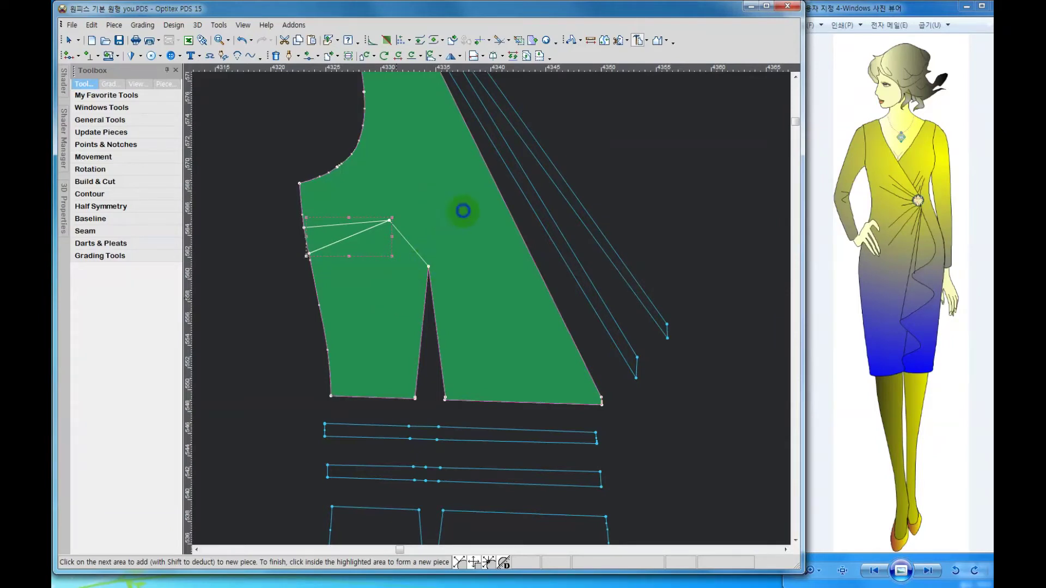
{"action": "left_click", "coordinate": [463, 210]}
{"action": "right_click", "coordinate": [463, 209]}
{"action": "key", "text": "Escape"}
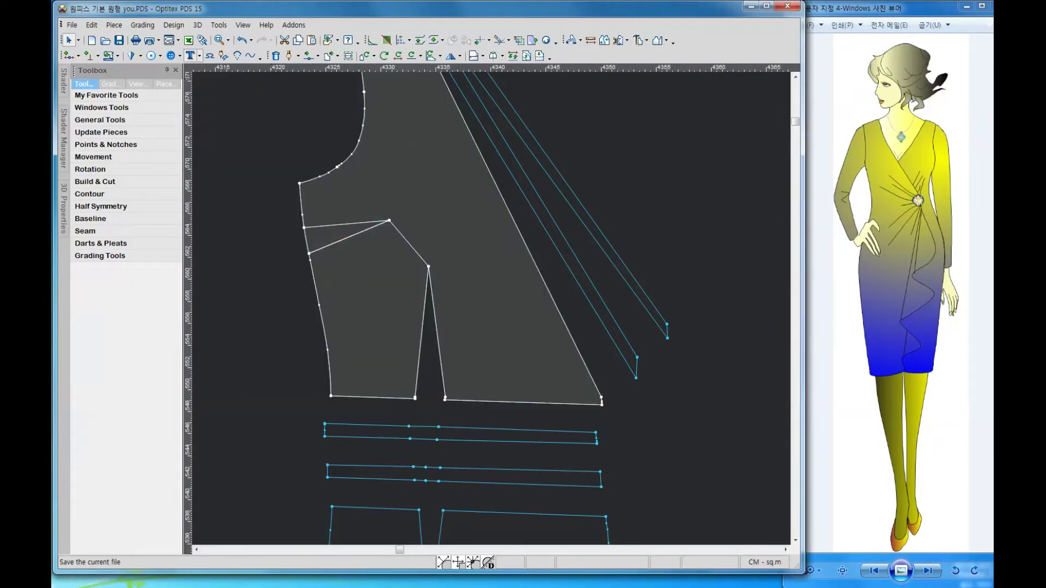
{"action": "scroll", "coordinate": [494, 390], "scroll_direction": "down", "scroll_amount": 2}
{"action": "left_click", "coordinate": [434, 354]}
{"action": "left_click", "coordinate": [496, 363]}
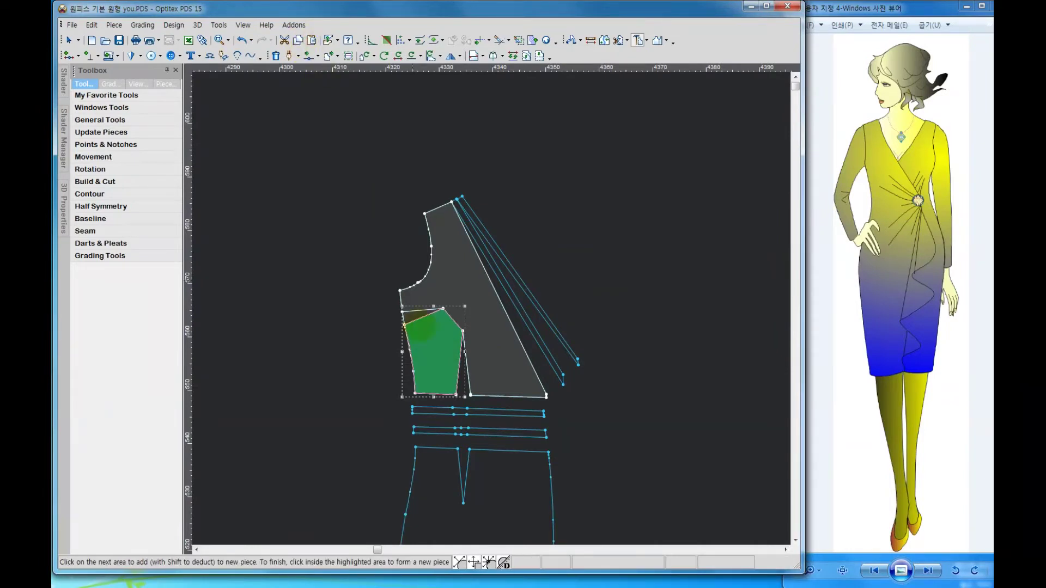
{"action": "left_click", "coordinate": [422, 333]}
{"action": "right_click", "coordinate": [422, 333]}
{"action": "left_click", "coordinate": [441, 341]}
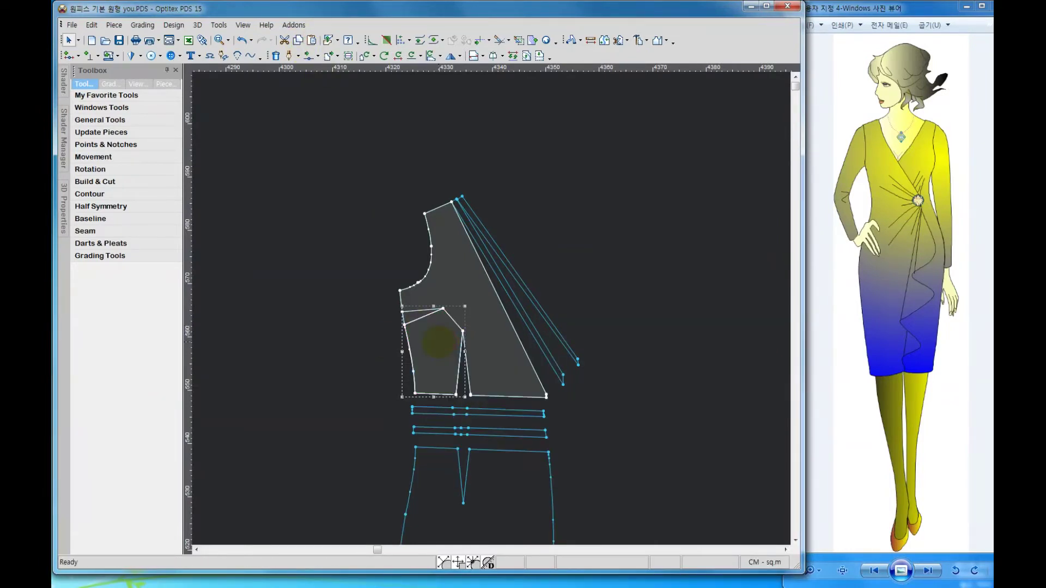
{"action": "left_click_drag", "start_coordinate": [432, 338], "coordinate": [384, 342]}
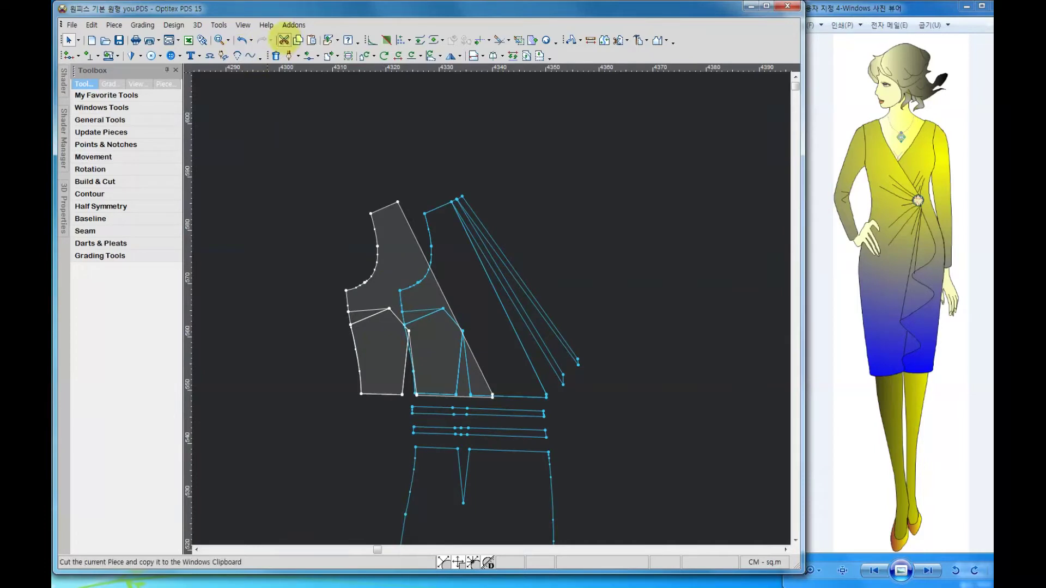
{"action": "left_click", "coordinate": [242, 39]}
{"action": "scroll", "coordinate": [492, 310], "scroll_direction": "down", "scroll_amount": 1}
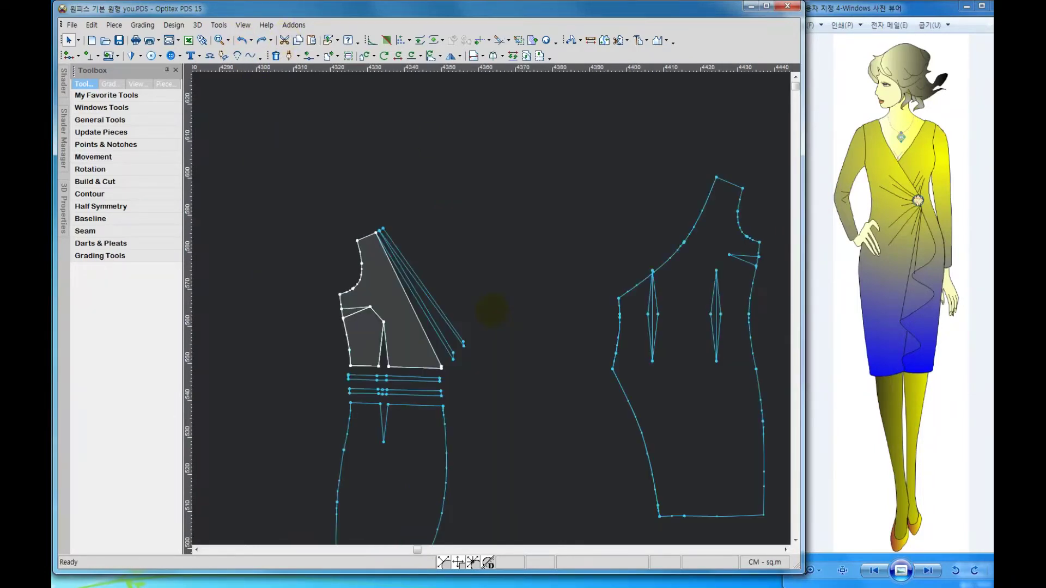
{"action": "scroll", "coordinate": [492, 311], "scroll_direction": "up", "scroll_amount": 1}
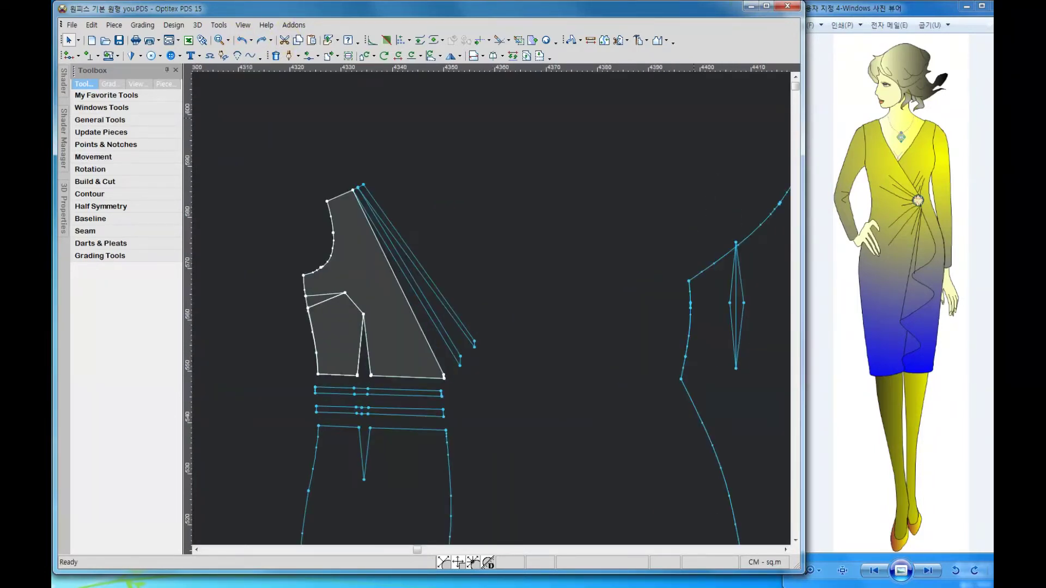
{"action": "key", "text": "ctrl+y"}
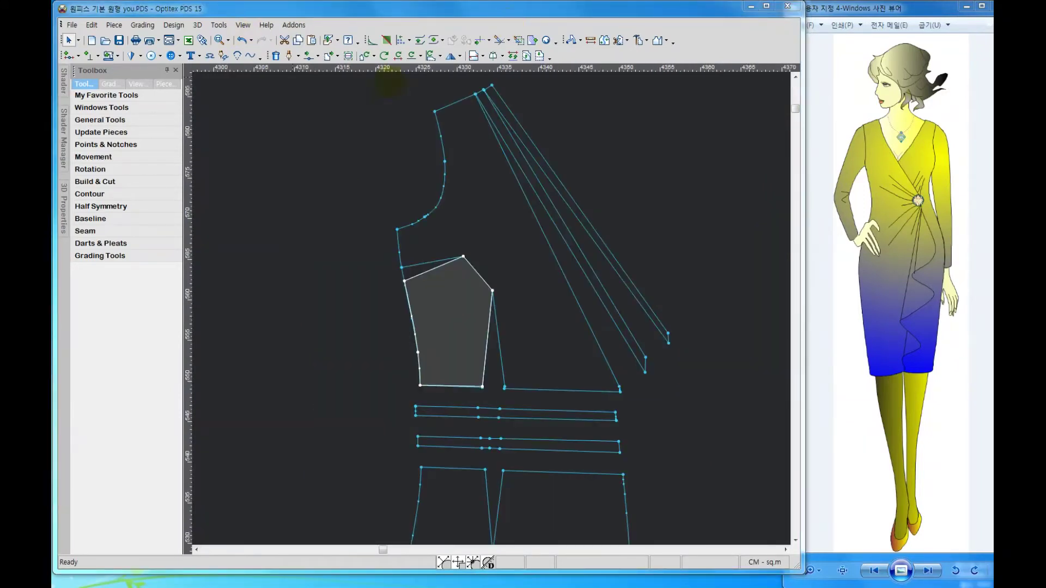
Rotate the pentagonal side panel outward about its top corner and accept the angle
{"action": "left_click", "coordinate": [365, 55]}
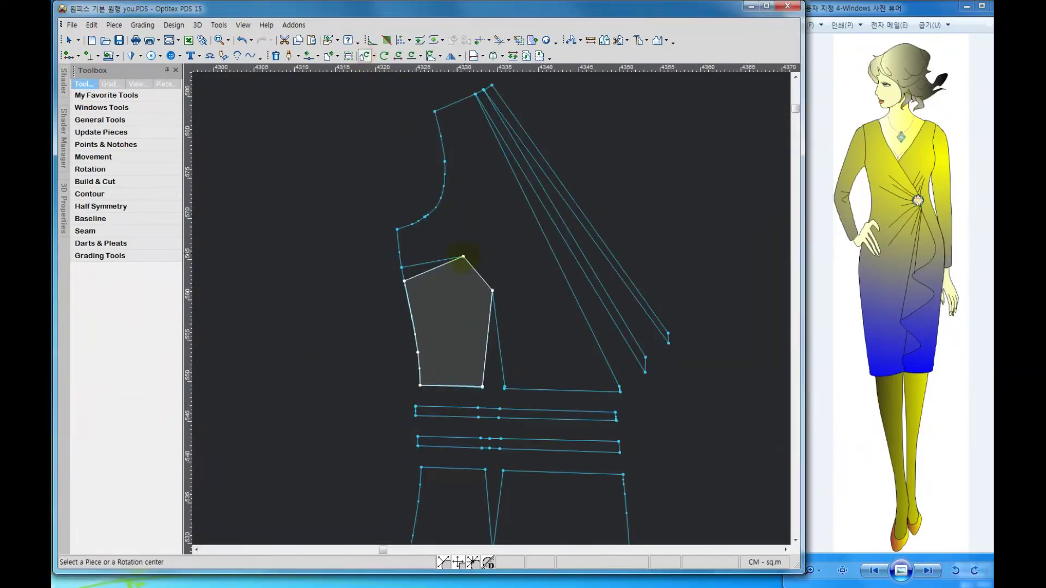
{"action": "left_click", "coordinate": [420, 385]}
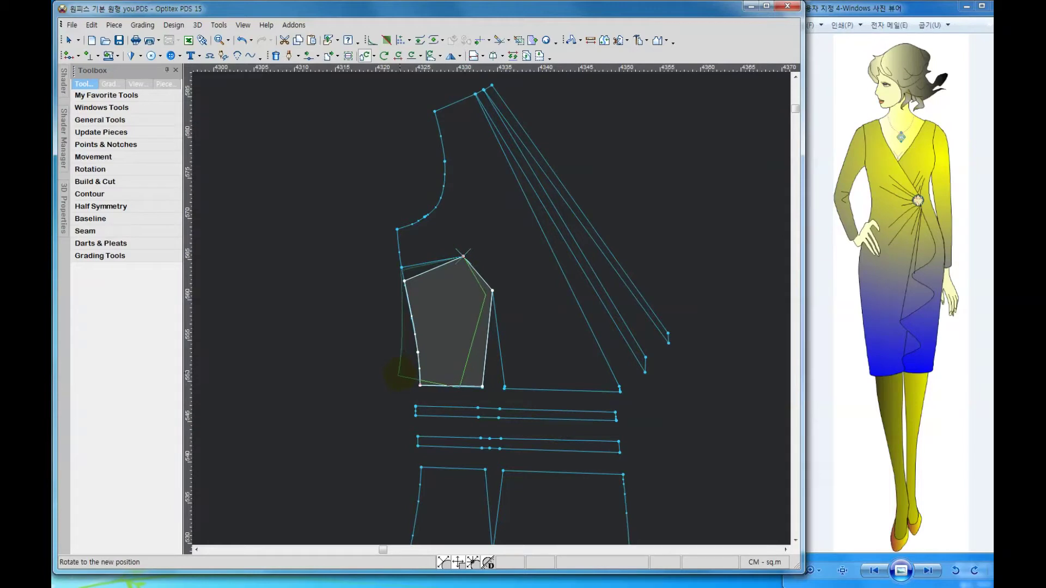
{"action": "left_click", "coordinate": [400, 371]}
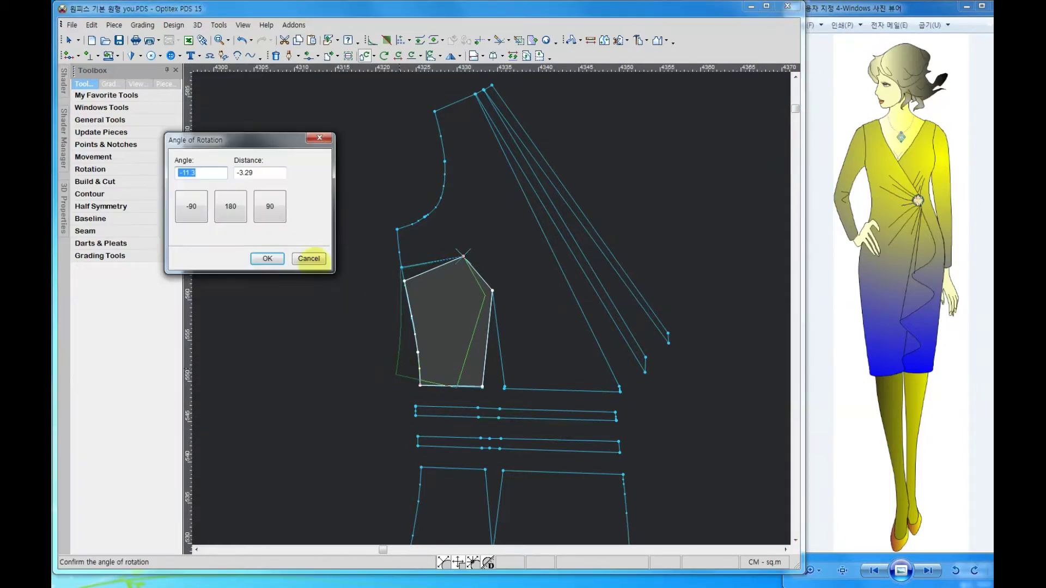
{"action": "left_click", "coordinate": [273, 258]}
{"action": "right_click", "coordinate": [363, 146]}
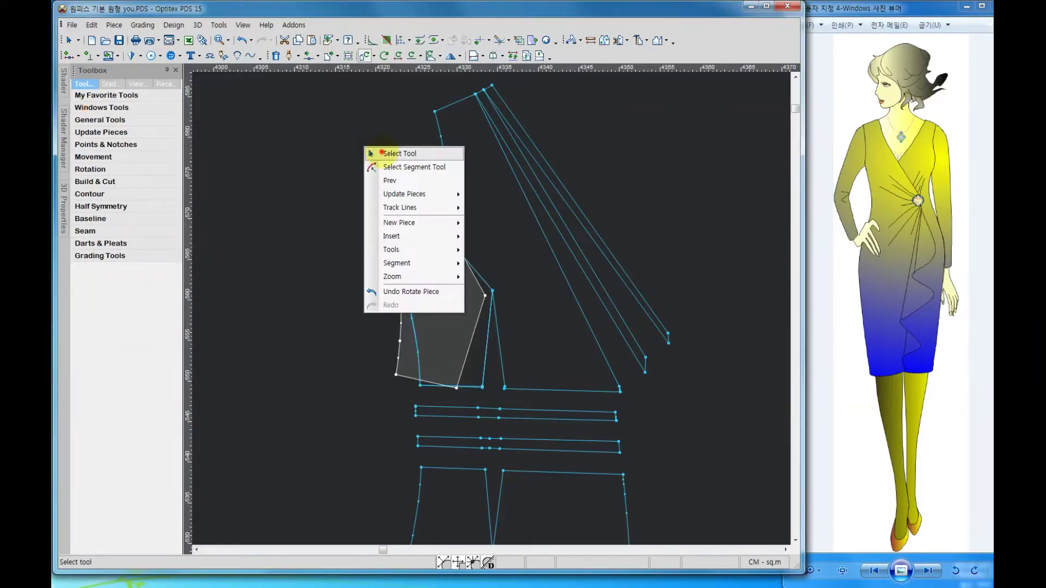
{"action": "left_click", "coordinate": [384, 151]}
Draw an internal line from the side panel's upper corner to the bodice's lower-right corner
{"action": "left_click", "coordinate": [289, 57]}
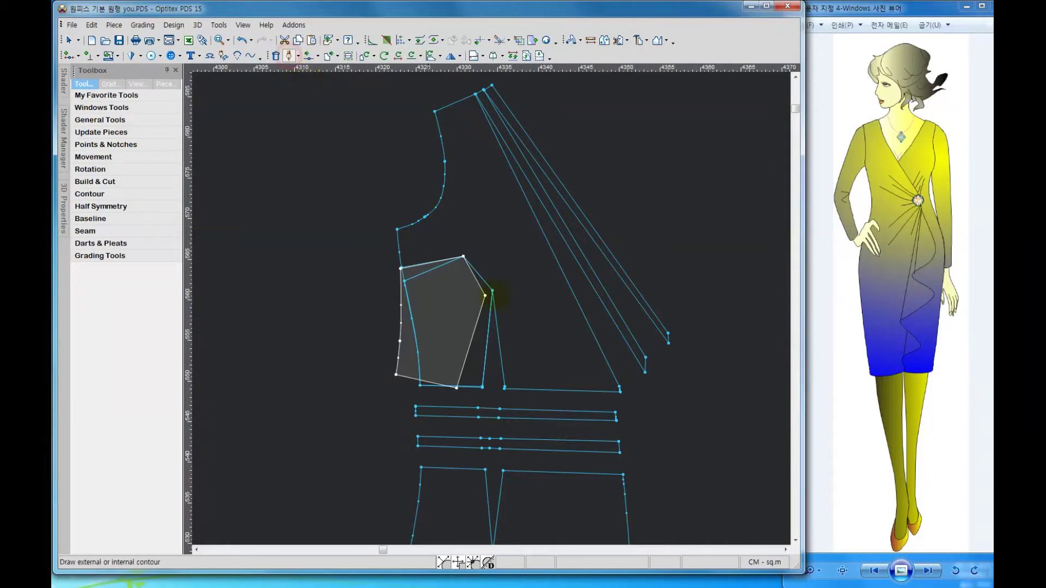
{"action": "left_click", "coordinate": [492, 291]}
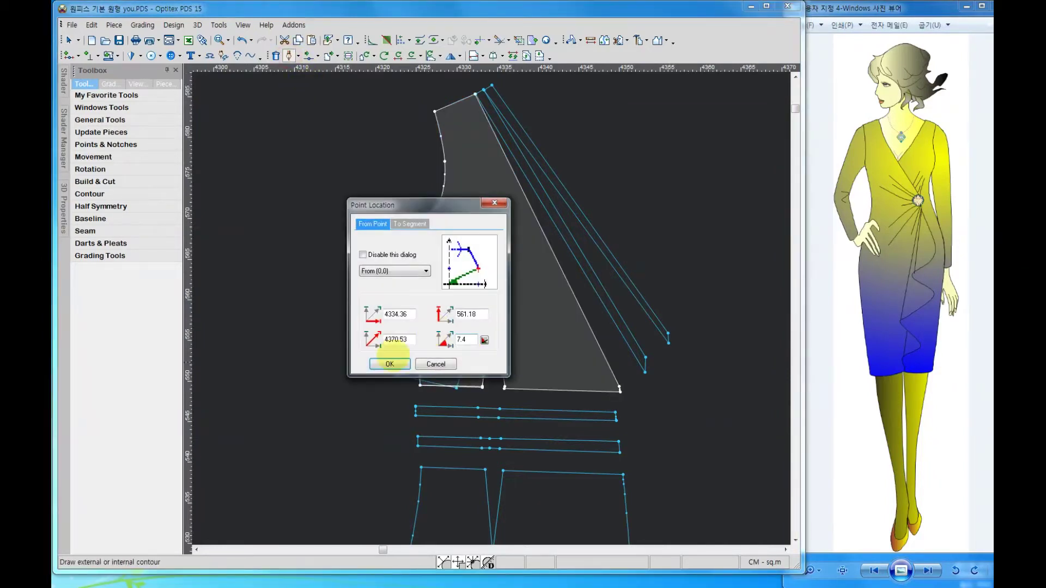
{"action": "key", "text": "Return"}
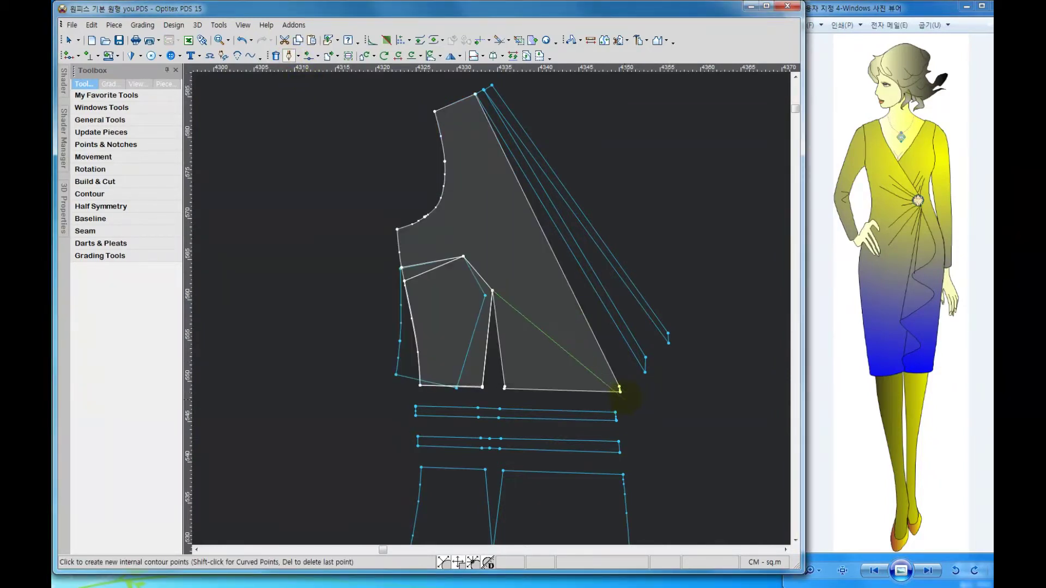
{"action": "left_click", "coordinate": [549, 373]}
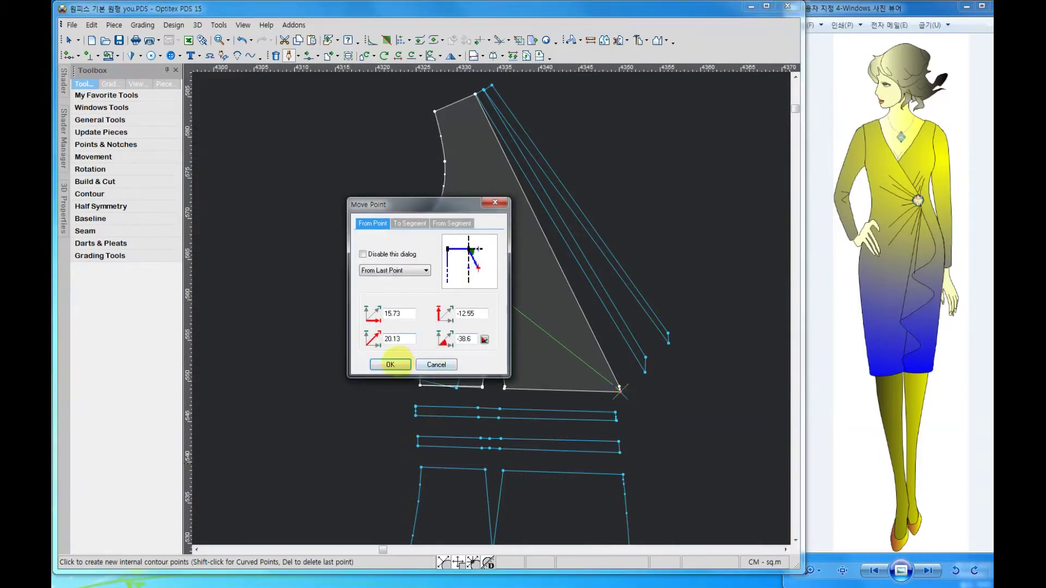
{"action": "key", "text": "Return"}
{"action": "right_click", "coordinate": [642, 206]}
{"action": "left_click", "coordinate": [671, 211]}
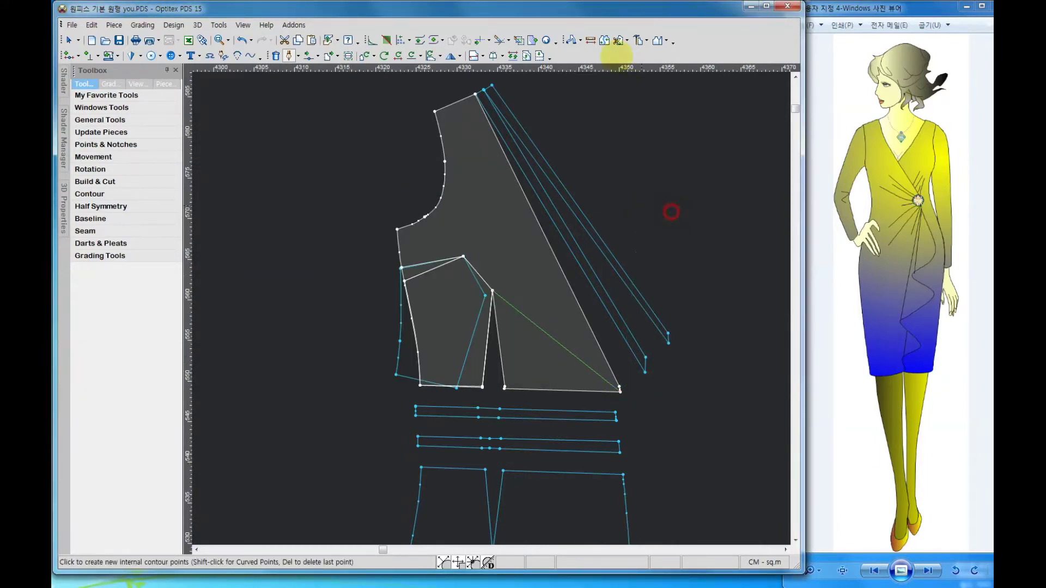
Form the triangular area below the new line into its own piece
{"action": "left_click", "coordinate": [636, 40]}
{"action": "left_click", "coordinate": [526, 355]}
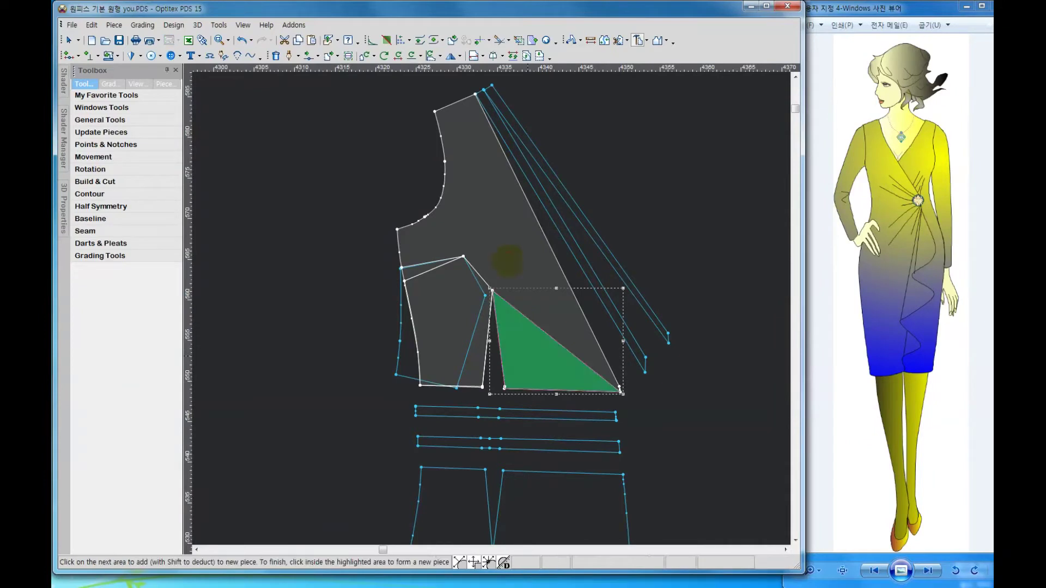
{"action": "left_click", "coordinate": [298, 39]}
Make the triangle its own piece and rotate it -12.9° about its top point
{"action": "right_click", "coordinate": [523, 331]}
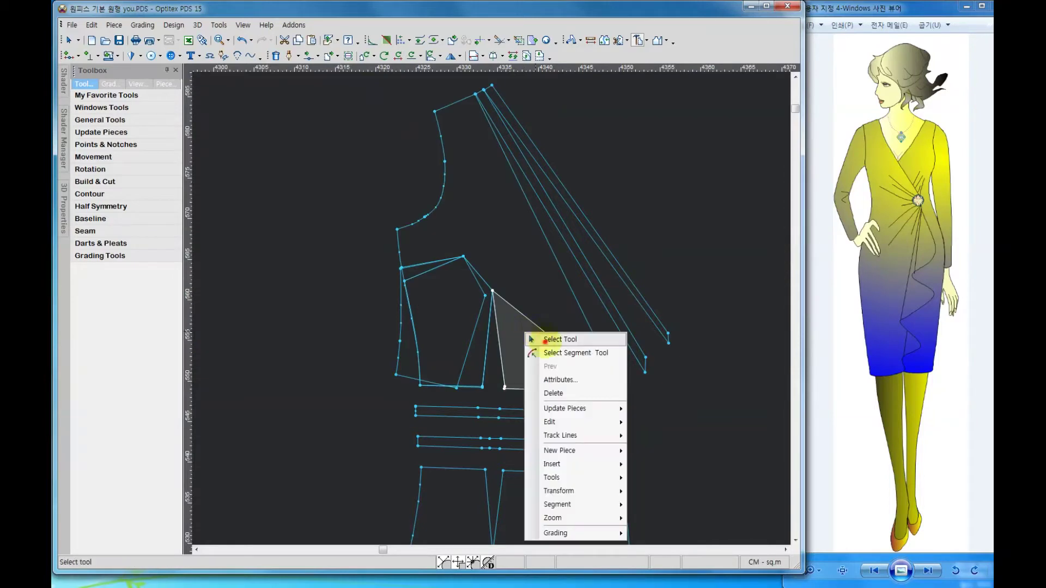
{"action": "left_click", "coordinate": [545, 339]}
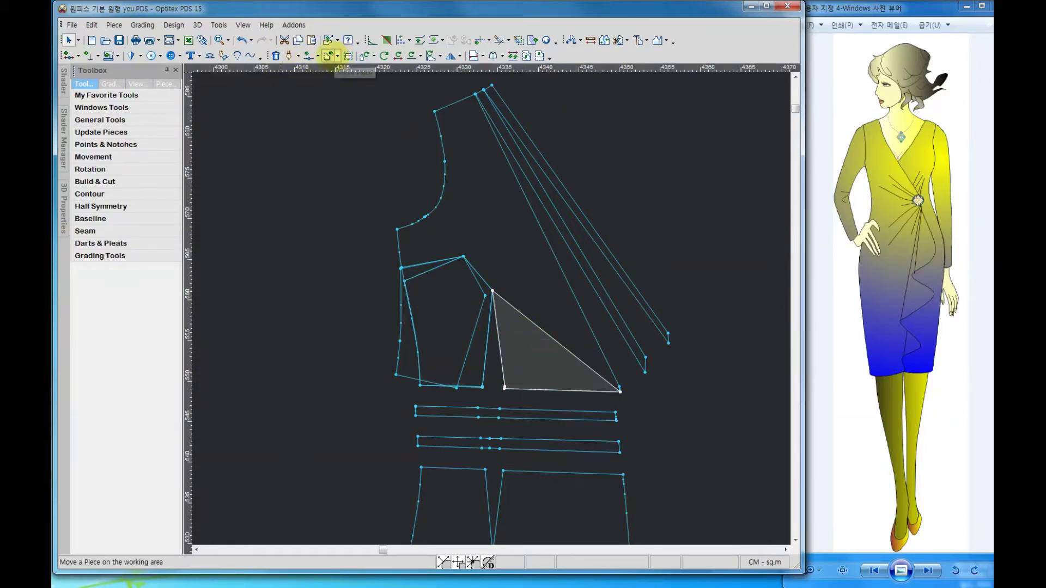
{"action": "left_click", "coordinate": [365, 55]}
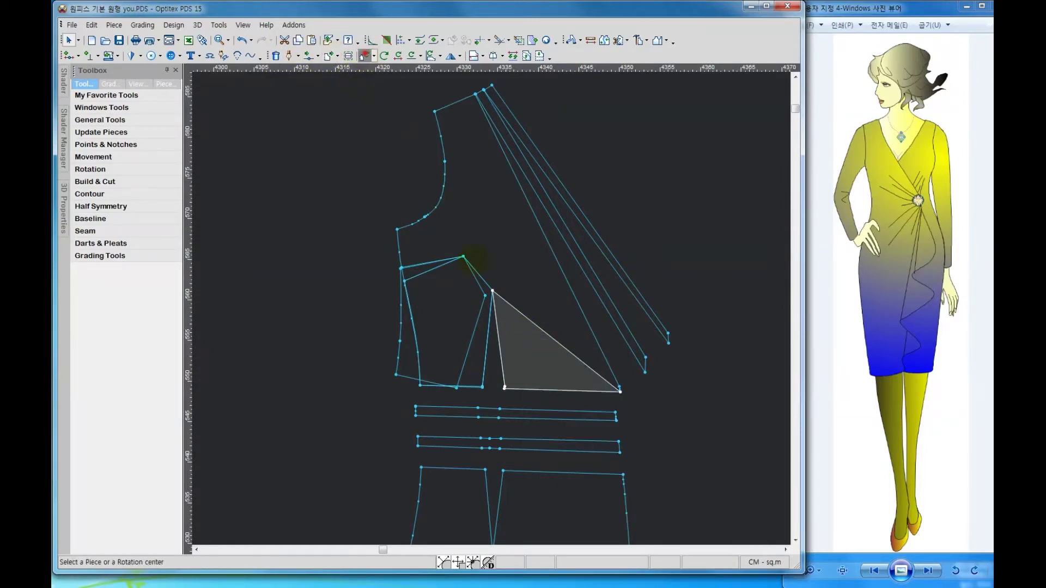
{"action": "left_click", "coordinate": [492, 291]}
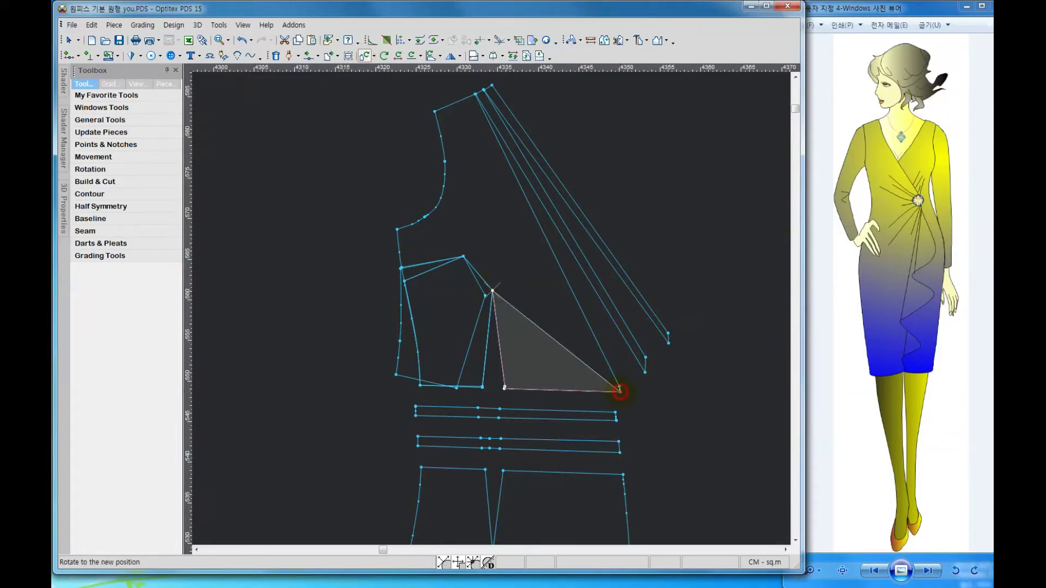
{"action": "left_click", "coordinate": [619, 391]}
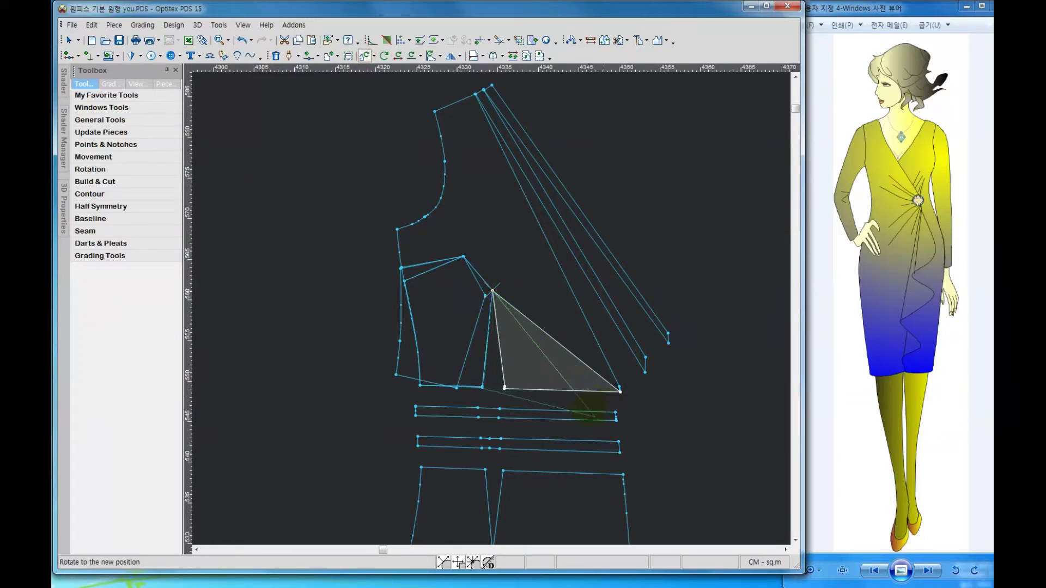
{"action": "left_click", "coordinate": [591, 410]}
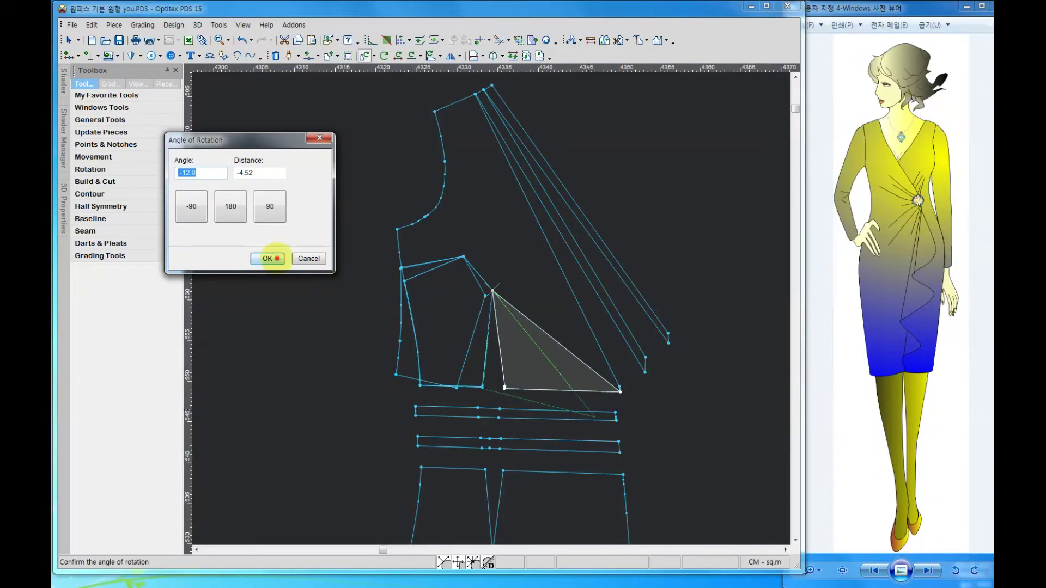
{"action": "left_click", "coordinate": [270, 258]}
{"action": "right_click", "coordinate": [313, 209]}
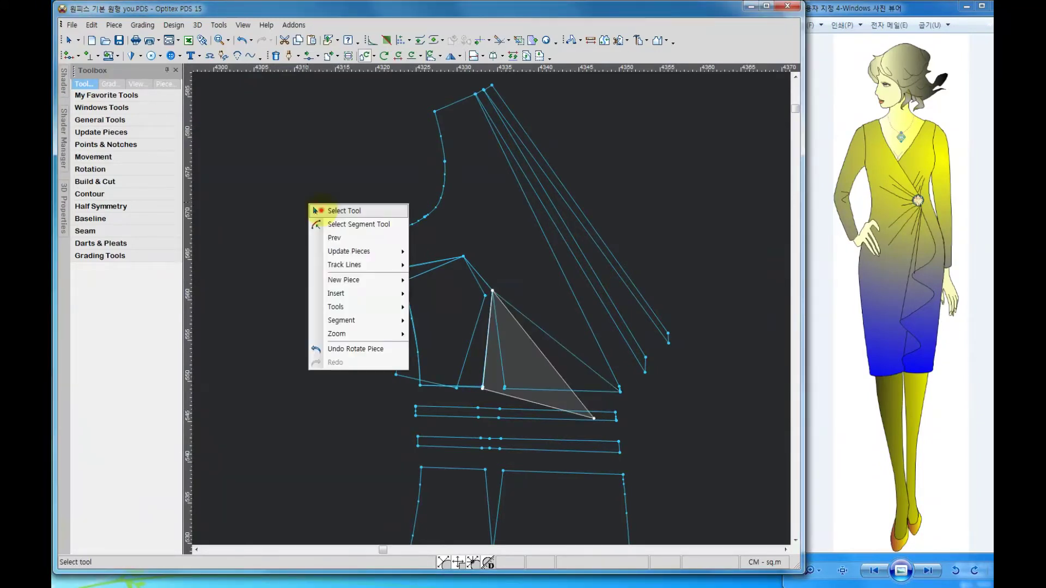
{"action": "left_click", "coordinate": [314, 209]}
Drag the two thin waistband strips down so they stack directly above the skirt
{"action": "middle_click_drag", "start_coordinate": [700, 354], "coordinate": [493, 309]}
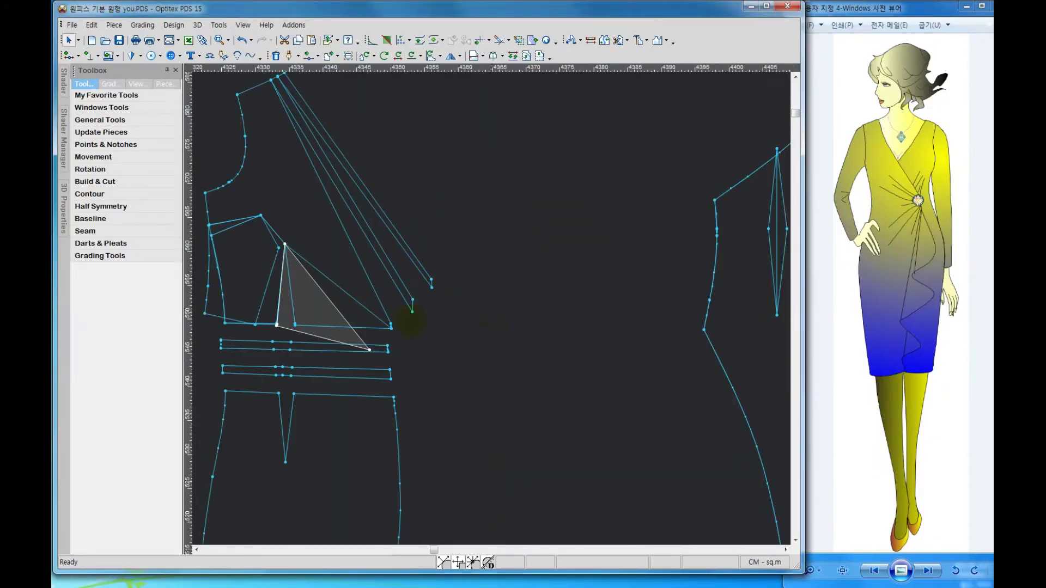
{"action": "scroll", "coordinate": [410, 323], "scroll_direction": "down", "scroll_amount": 2}
{"action": "left_click", "coordinate": [471, 397]}
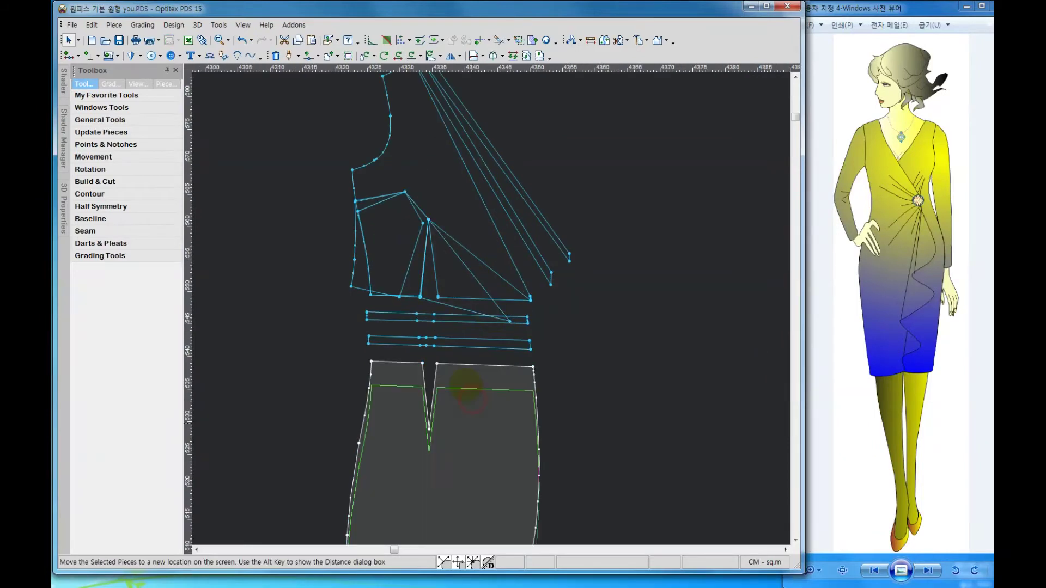
{"action": "scroll", "coordinate": [457, 314], "scroll_direction": "up", "scroll_amount": 1}
{"action": "left_click_drag", "start_coordinate": [457, 315], "coordinate": [461, 353]}
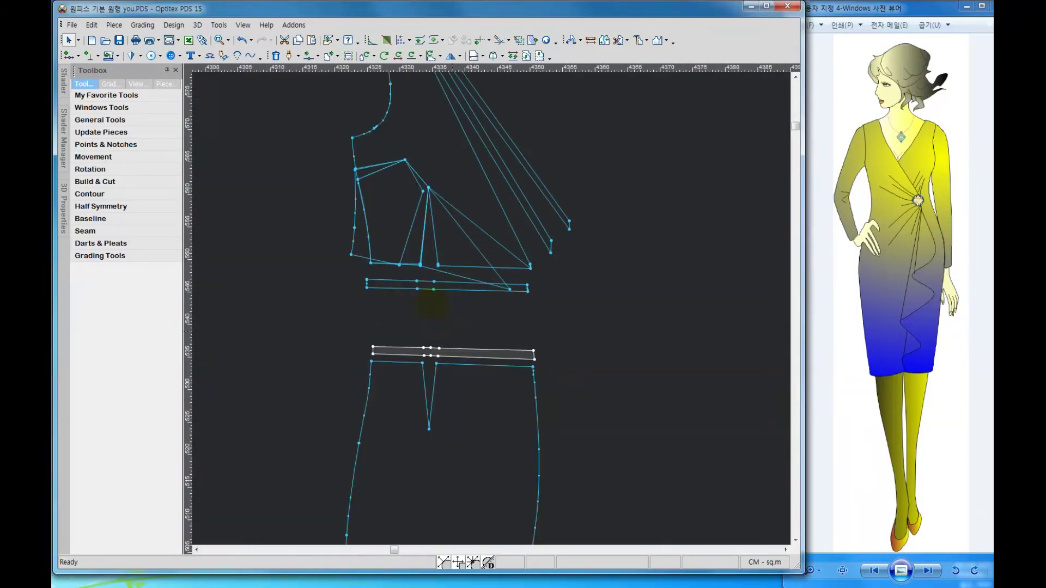
{"action": "left_click_drag", "start_coordinate": [444, 287], "coordinate": [451, 335]}
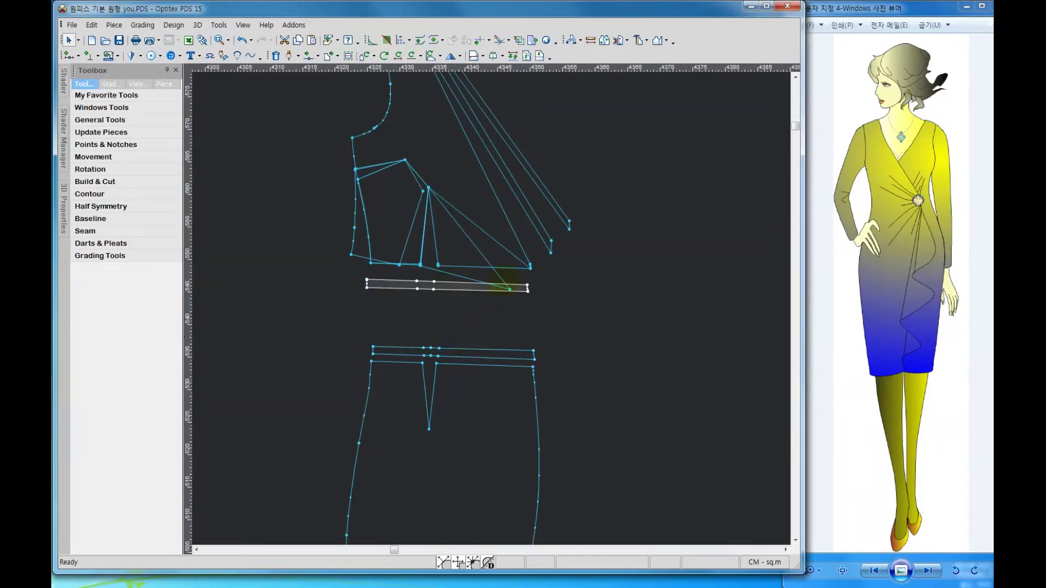
{"action": "scroll", "coordinate": [507, 250], "scroll_direction": "down", "scroll_amount": 1}
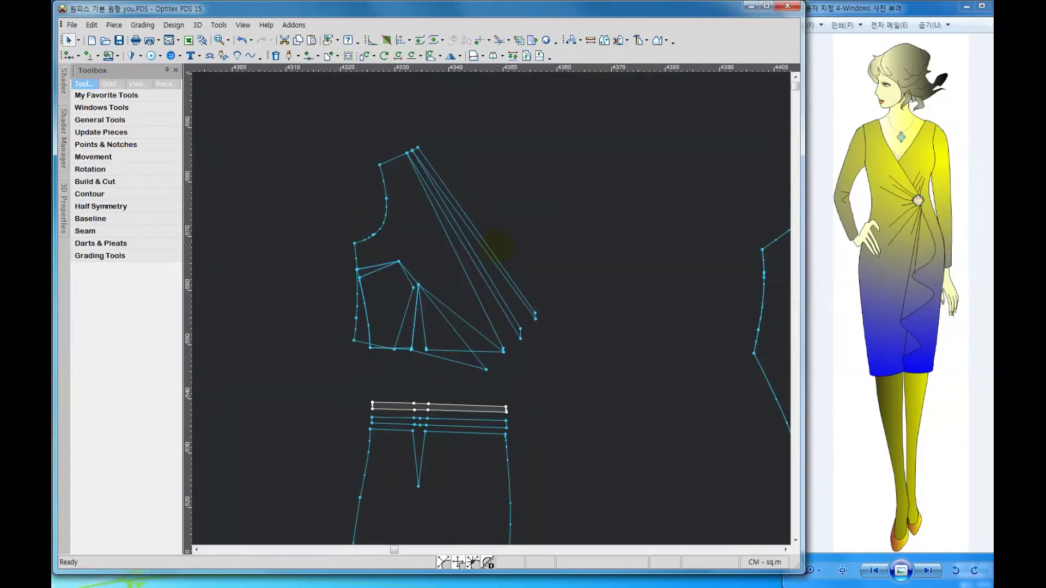
Form the upper bodice area into a new piece
{"action": "left_click", "coordinate": [637, 40]}
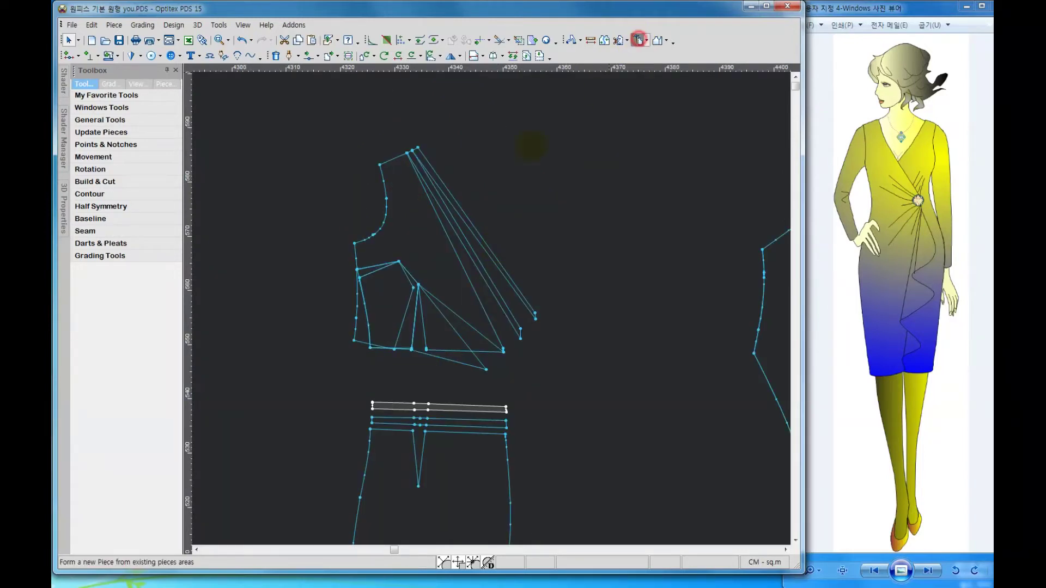
{"action": "left_click", "coordinate": [413, 232]}
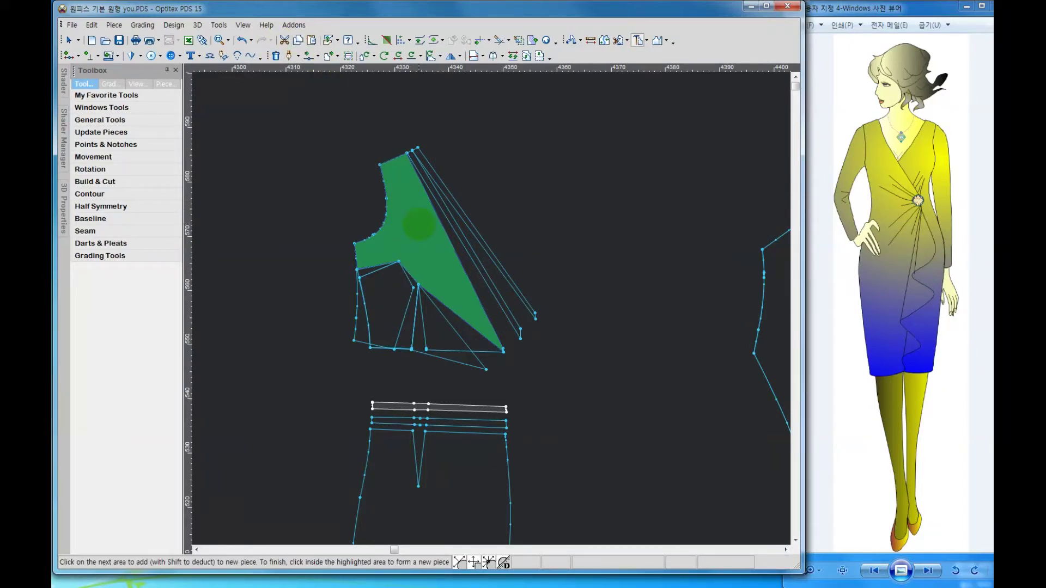
{"action": "left_click", "coordinate": [419, 224]}
{"action": "right_click", "coordinate": [420, 226]}
{"action": "left_click", "coordinate": [457, 233]}
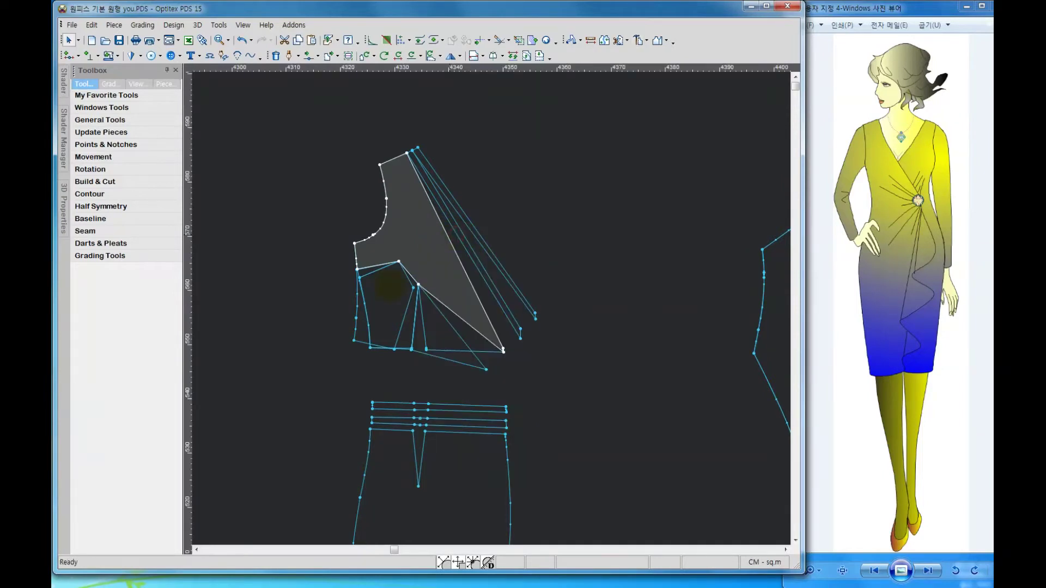
Move the side panel and upper bodice pieces together to the left, clear of the outlines
{"action": "left_click", "coordinate": [359, 333]}
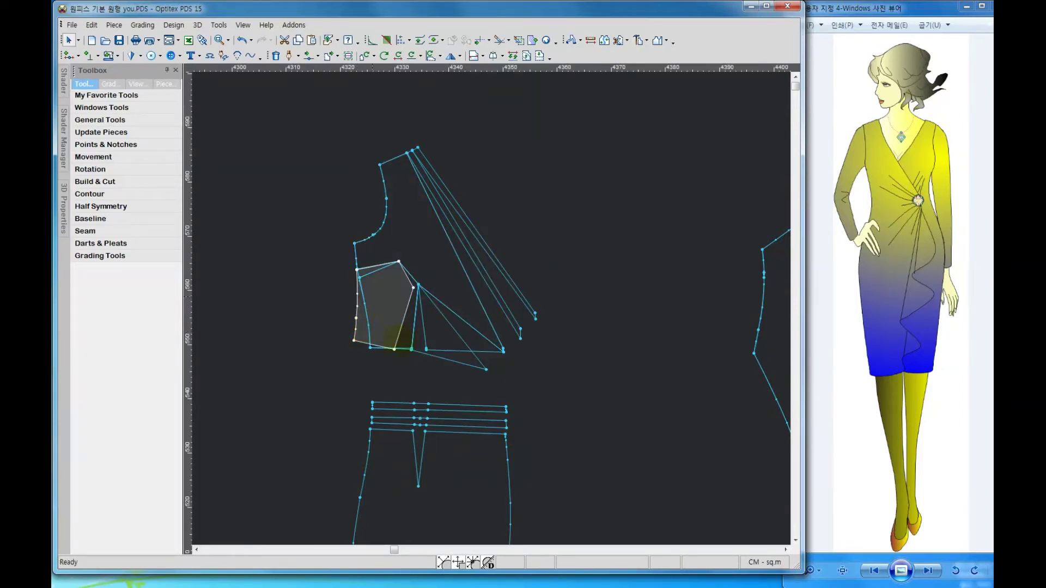
{"action": "left_click", "coordinate": [403, 344], "text": "shift"}
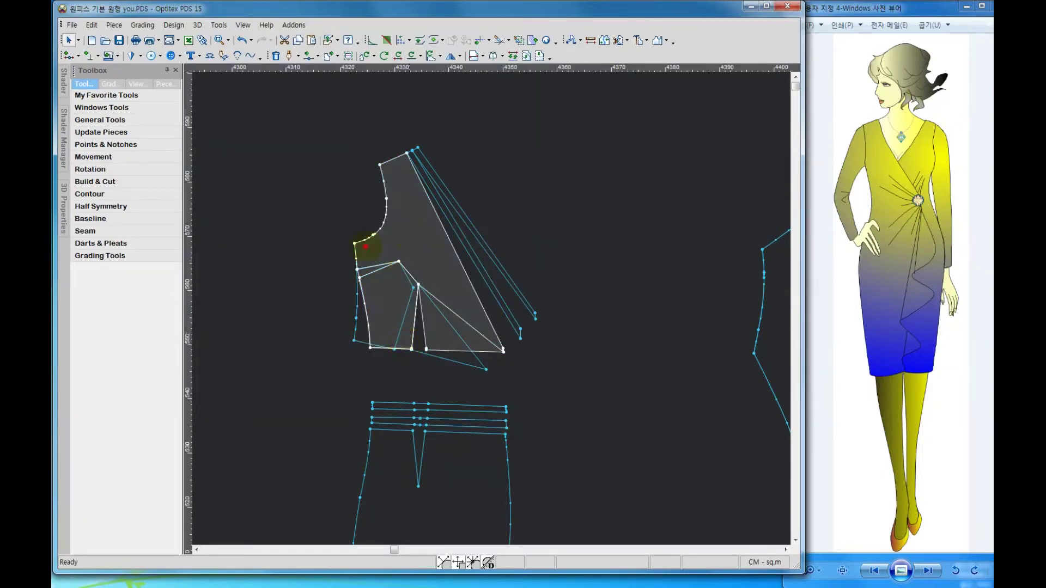
{"action": "left_click_drag", "start_coordinate": [366, 246], "coordinate": [268, 306]}
Shift the selected small strip piece down and to the right
{"action": "scroll", "coordinate": [490, 308], "scroll_direction": "down", "scroll_amount": 2}
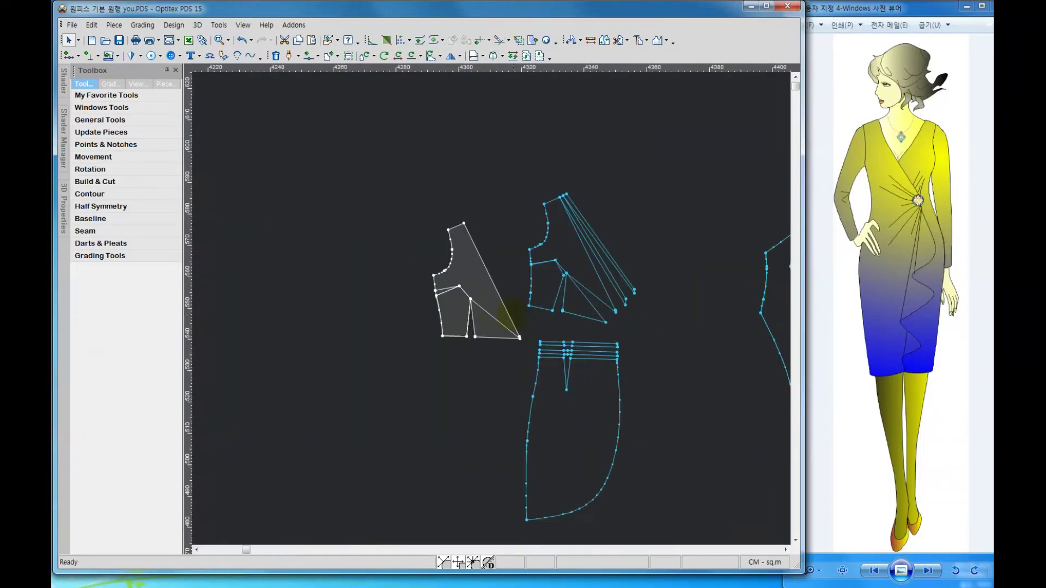
{"action": "scroll", "coordinate": [491, 308], "scroll_direction": "down", "scroll_amount": 1}
{"action": "scroll", "coordinate": [491, 308], "scroll_direction": "down", "scroll_amount": 2}
{"action": "left_click_drag", "start_coordinate": [462, 279], "coordinate": [605, 449]}
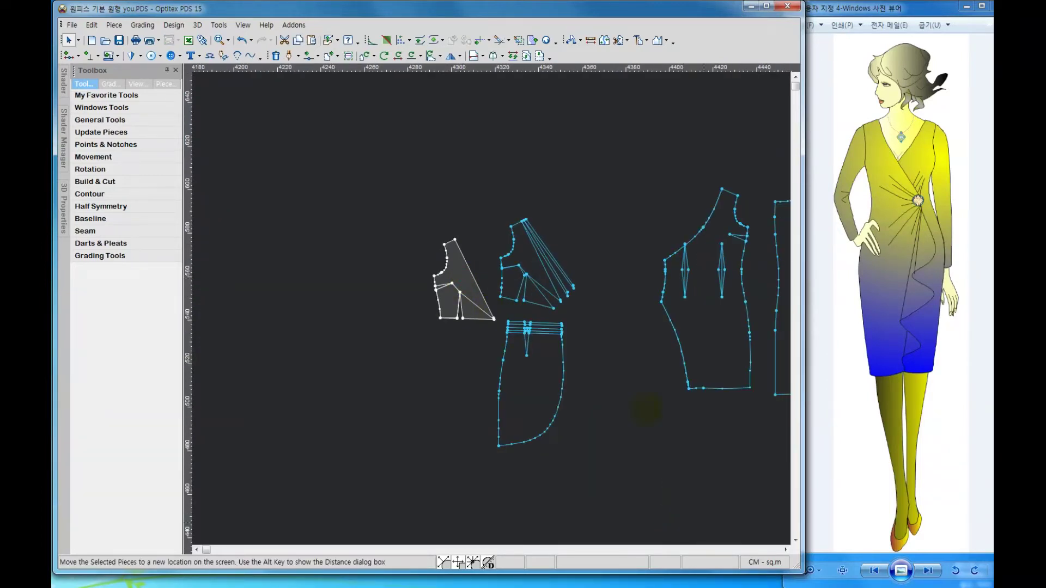
{"action": "scroll", "coordinate": [583, 280], "scroll_direction": "up", "scroll_amount": 2}
{"action": "scroll", "coordinate": [523, 316], "scroll_direction": "up", "scroll_amount": 1}
{"action": "scroll", "coordinate": [480, 325], "scroll_direction": "up", "scroll_amount": 1}
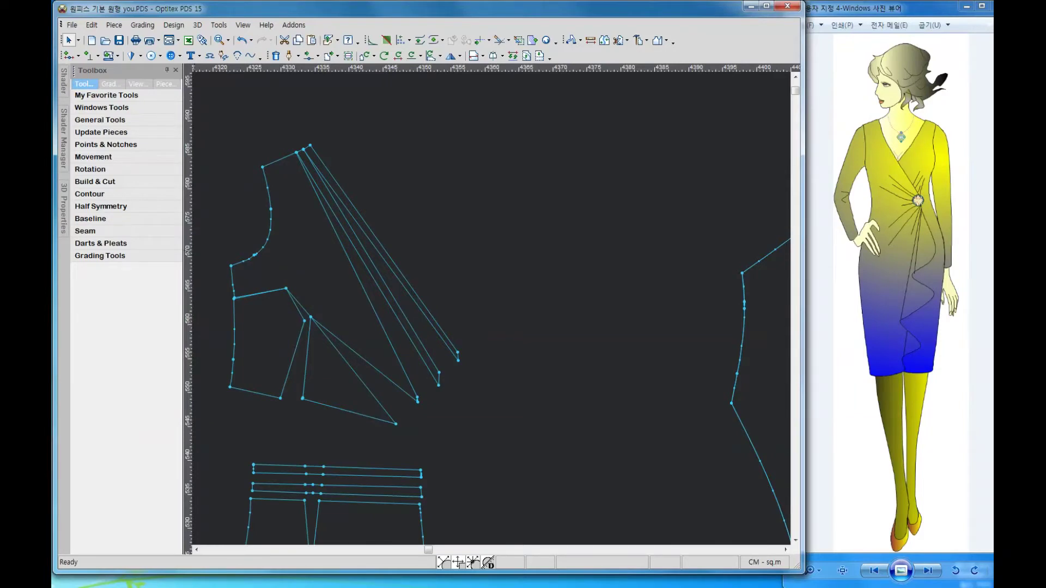
Move the waistband strip onto the bodice waist, snapping its left end to the side waist corner
{"action": "scroll", "coordinate": [472, 248], "scroll_direction": "down", "scroll_amount": 2}
{"action": "scroll", "coordinate": [491, 301], "scroll_direction": "up", "scroll_amount": 1}
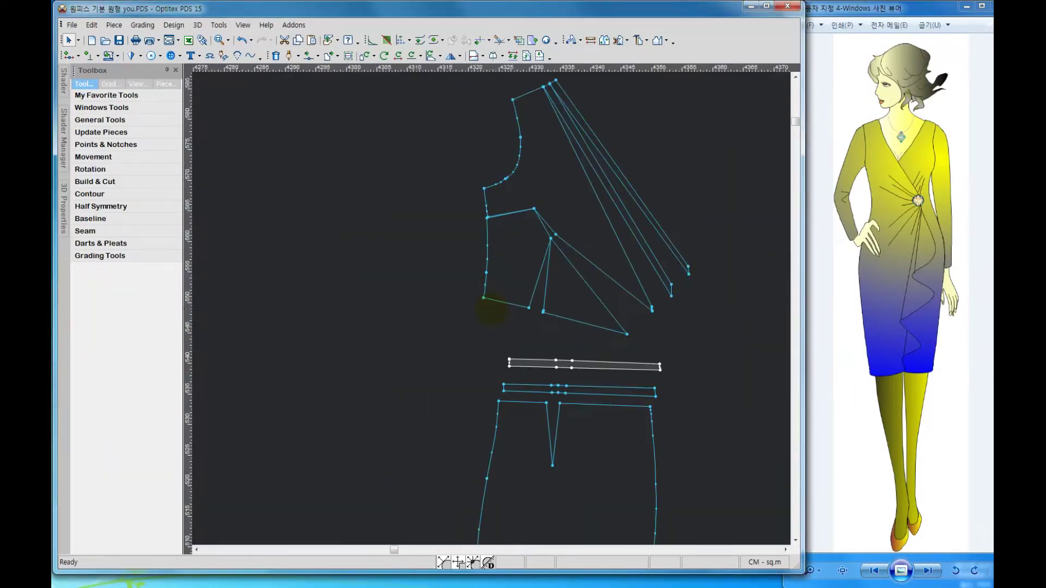
{"action": "scroll", "coordinate": [491, 306], "scroll_direction": "up", "scroll_amount": 1}
{"action": "scroll", "coordinate": [524, 412], "scroll_direction": "up", "scroll_amount": 1}
{"action": "left_click_drag", "start_coordinate": [532, 410], "coordinate": [473, 288]}
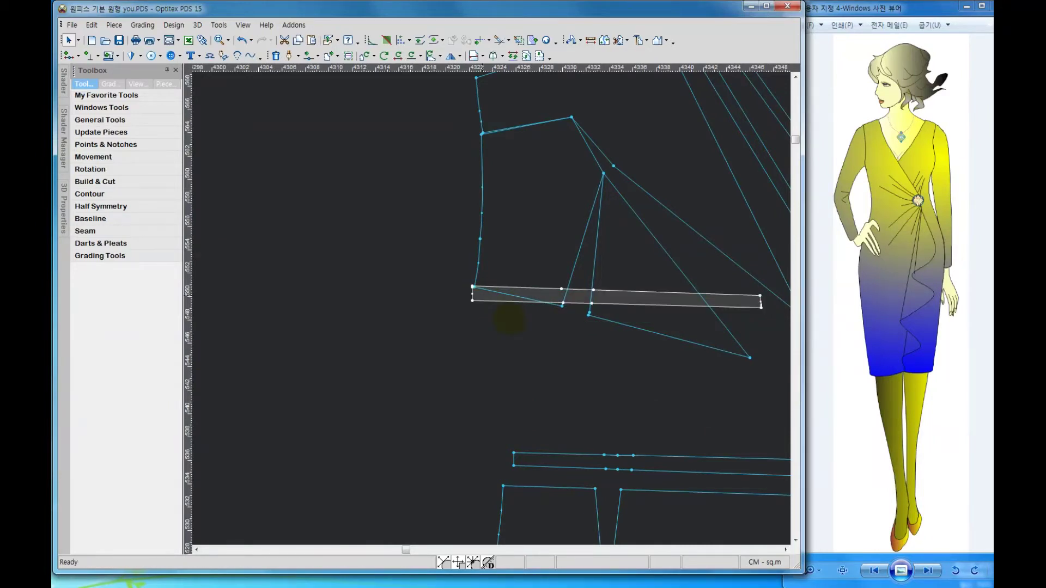
{"action": "scroll", "coordinate": [490, 308], "scroll_direction": "up", "scroll_amount": 3}
{"action": "scroll", "coordinate": [458, 309], "scroll_direction": "up", "scroll_amount": 2}
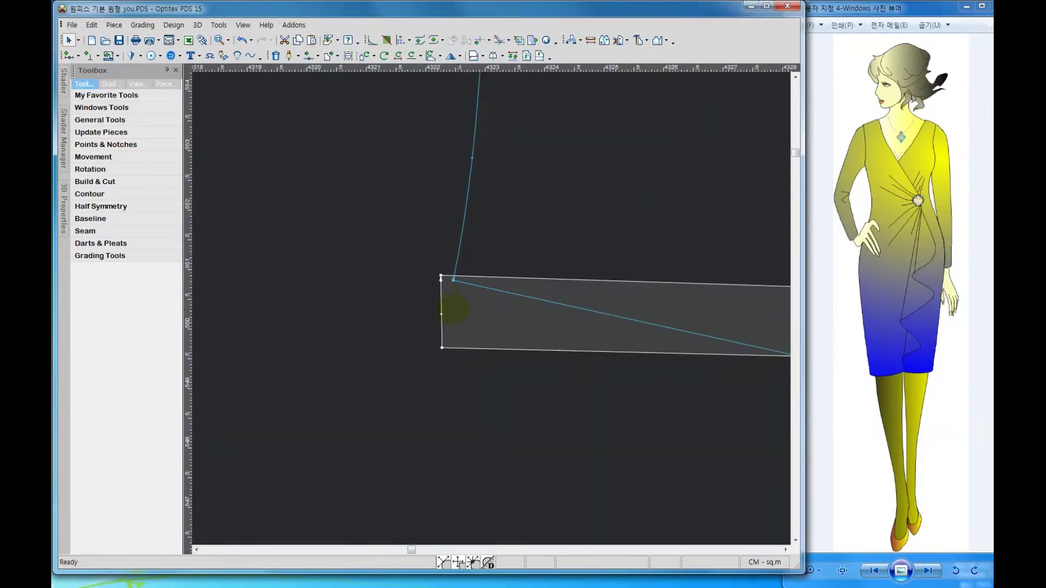
{"action": "mouse_move", "coordinate": [453, 295]}
{"action": "left_mouse_down"}
{"action": "mouse_move", "coordinate": [466, 301]}
{"action": "mouse_move", "coordinate": [455, 302]}
{"action": "left_mouse_up"}
{"action": "scroll", "coordinate": [504, 313], "scroll_direction": "down", "scroll_amount": 2}
{"action": "scroll", "coordinate": [492, 309], "scroll_direction": "down", "scroll_amount": 3}
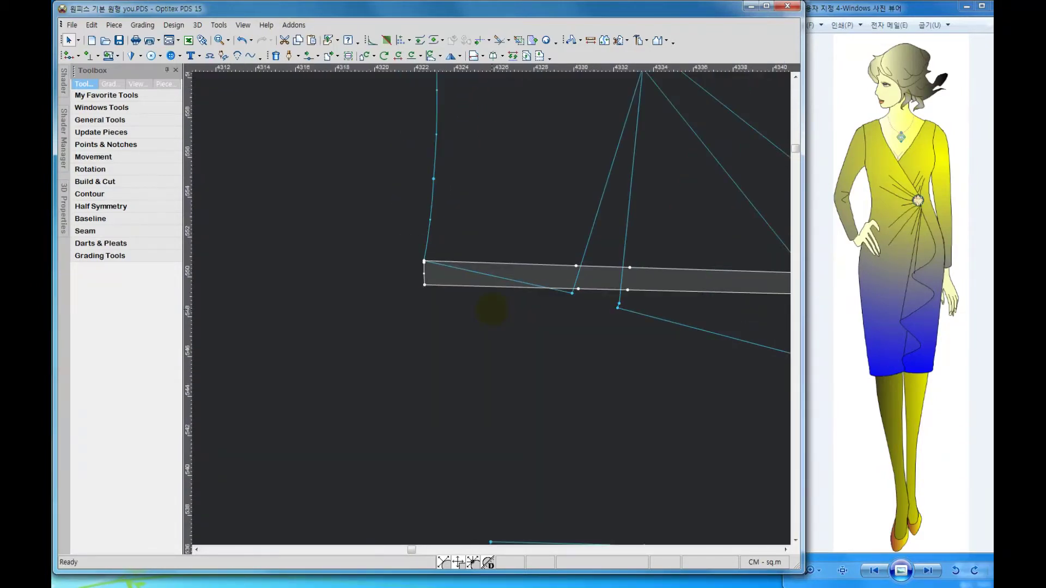
{"action": "scroll", "coordinate": [492, 310], "scroll_direction": "down", "scroll_amount": 2}
{"action": "scroll", "coordinate": [460, 257], "scroll_direction": "down", "scroll_amount": 1}
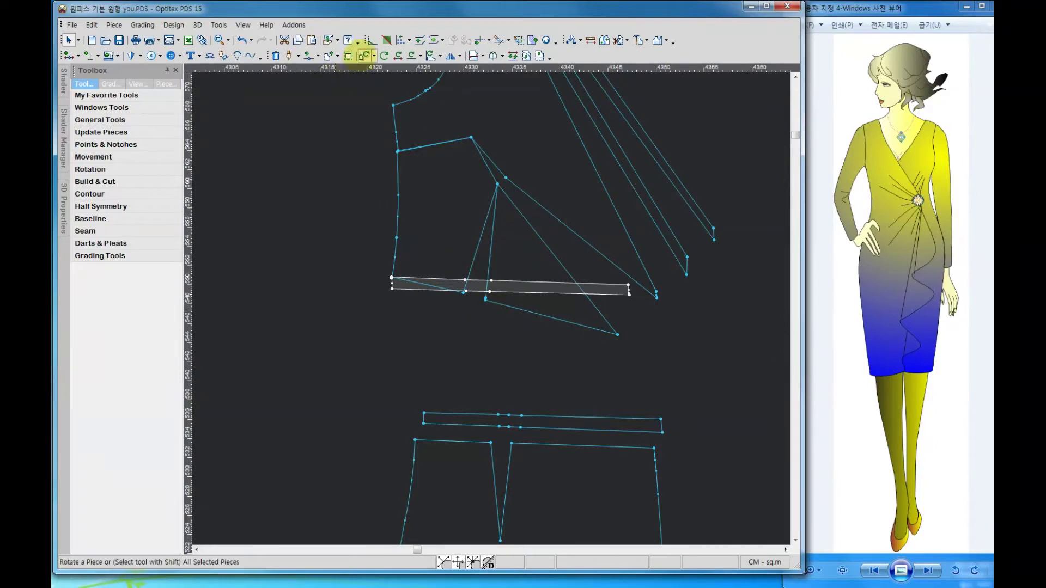
Rotate the first waistband strip -2.5° about its left end
{"action": "left_click", "coordinate": [364, 56]}
{"action": "left_click", "coordinate": [391, 279]}
{"action": "left_click", "coordinate": [628, 292]}
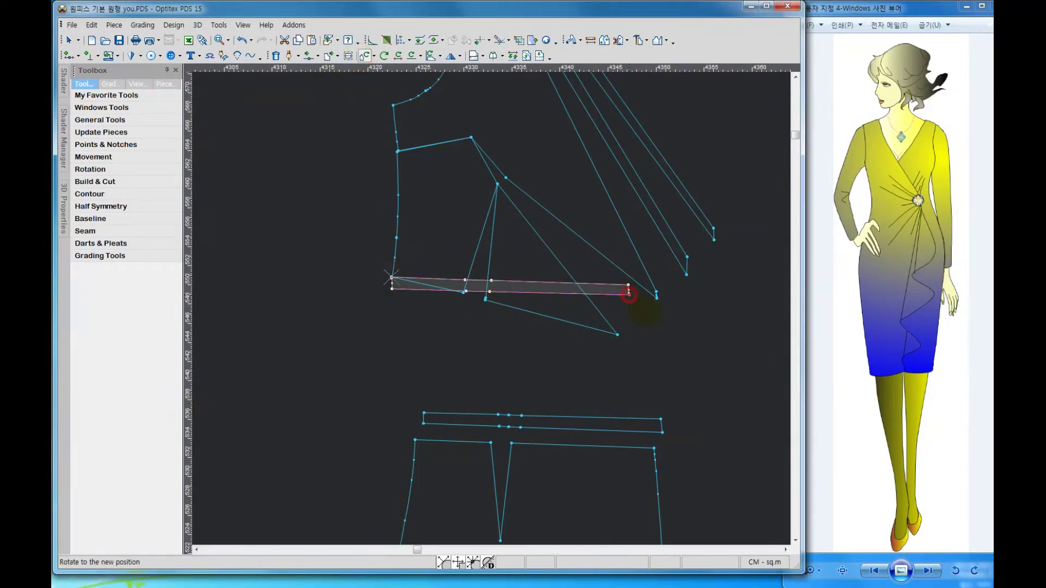
{"action": "left_click", "coordinate": [626, 347]}
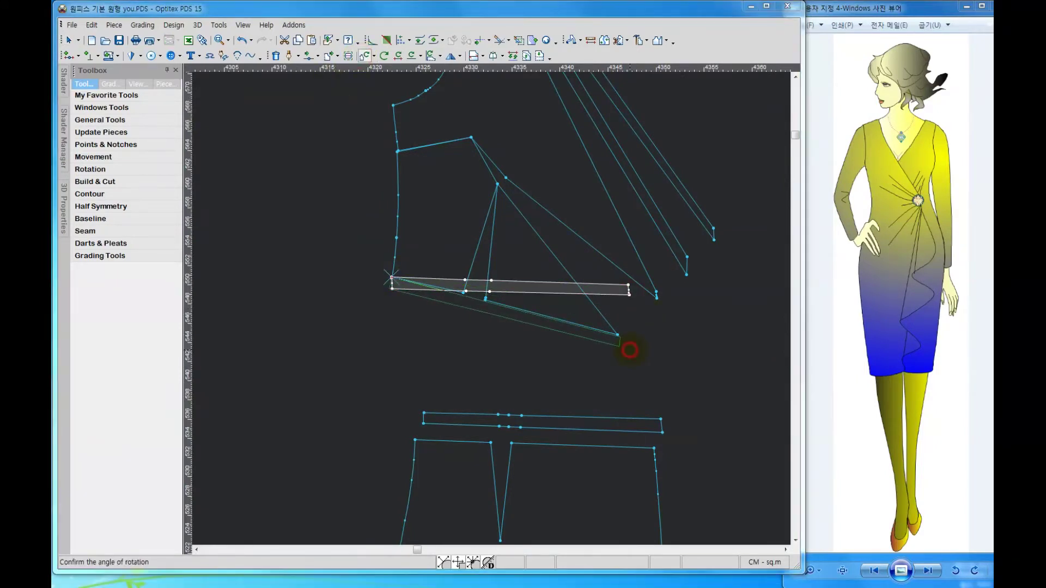
{"action": "left_click", "coordinate": [267, 258]}
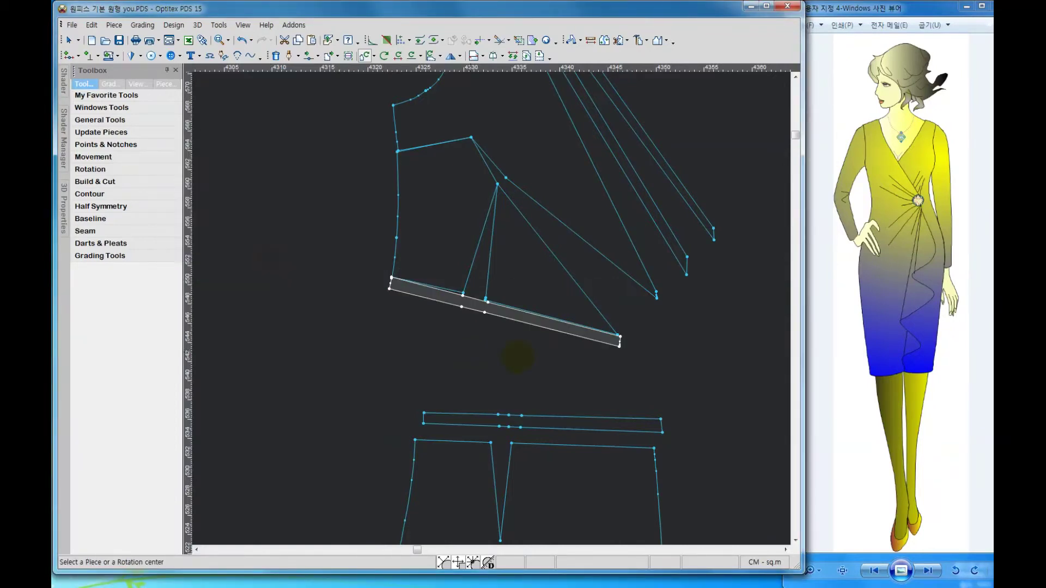
{"action": "left_click", "coordinate": [392, 278]}
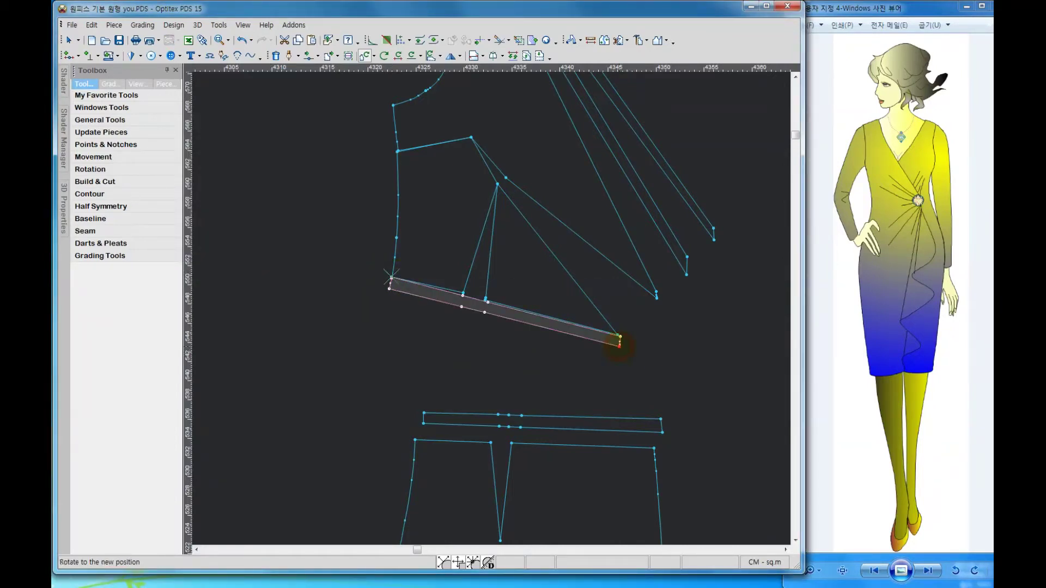
{"action": "left_click", "coordinate": [619, 339]}
{"action": "left_click", "coordinate": [618, 376]}
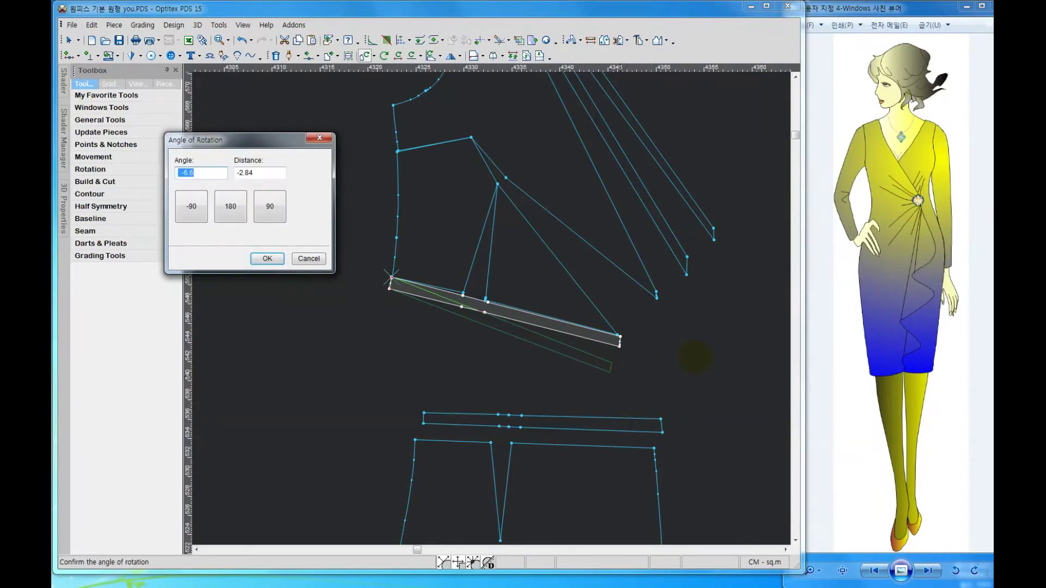
{"action": "type", "text": "-"}
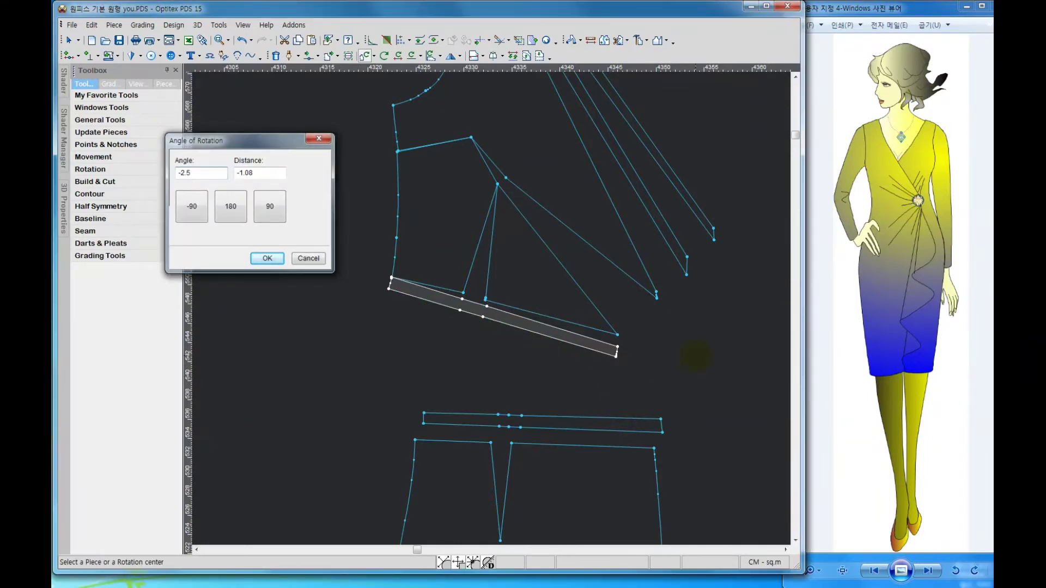
{"action": "key", "text": "Return"}
Move the second waistband strip up and snap its corner to the waist point
{"action": "right_click", "coordinate": [672, 371]}
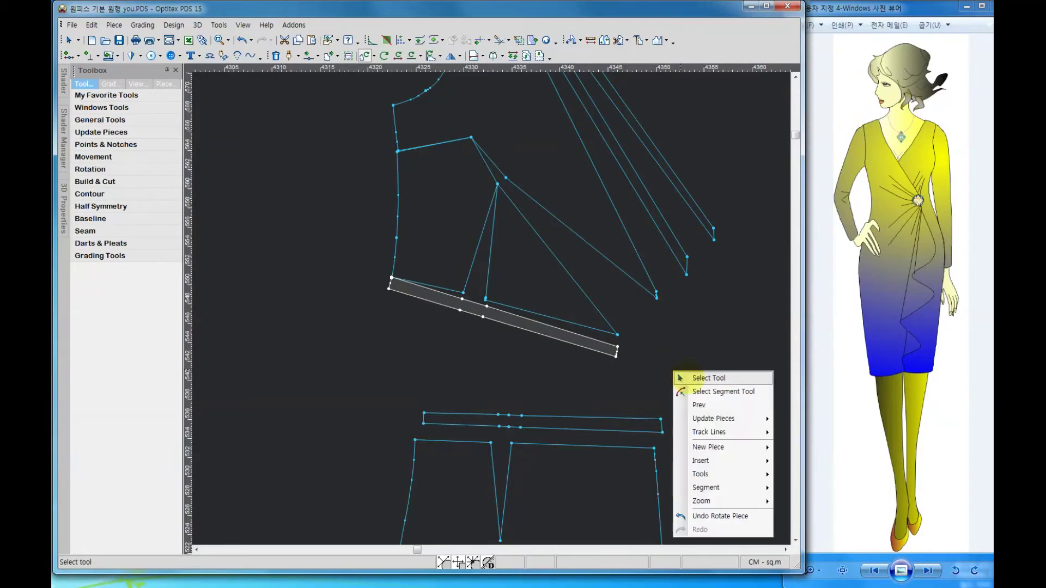
{"action": "left_click", "coordinate": [690, 377]}
{"action": "left_click_drag", "start_coordinate": [440, 416], "coordinate": [402, 295]}
{"action": "scroll", "coordinate": [436, 300], "scroll_direction": "up", "scroll_amount": 3}
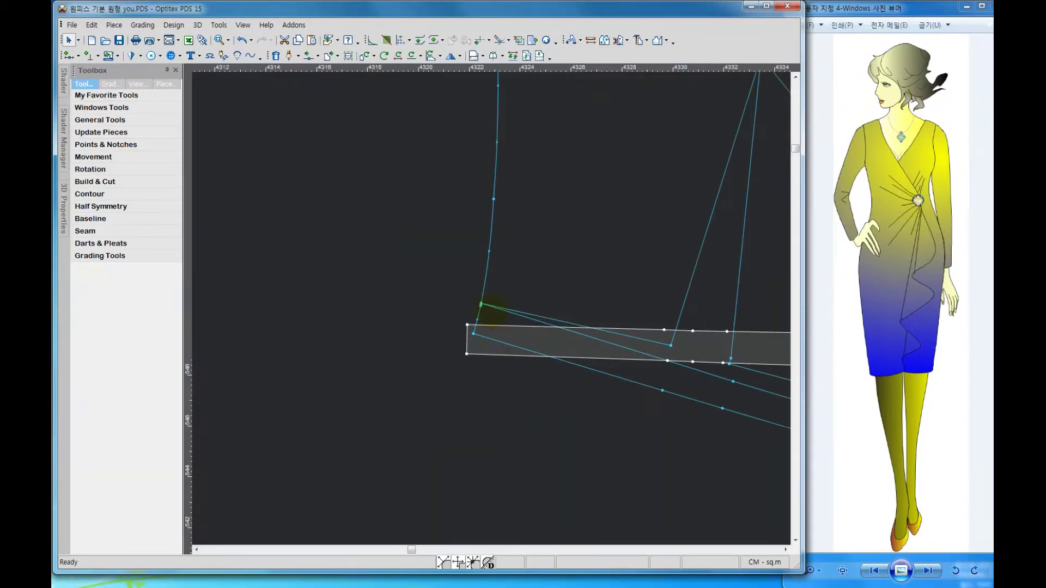
{"action": "scroll", "coordinate": [484, 309], "scroll_direction": "up", "scroll_amount": 2}
{"action": "left_click_drag", "start_coordinate": [467, 393], "coordinate": [469, 418]}
{"action": "scroll", "coordinate": [491, 304], "scroll_direction": "down", "scroll_amount": 2}
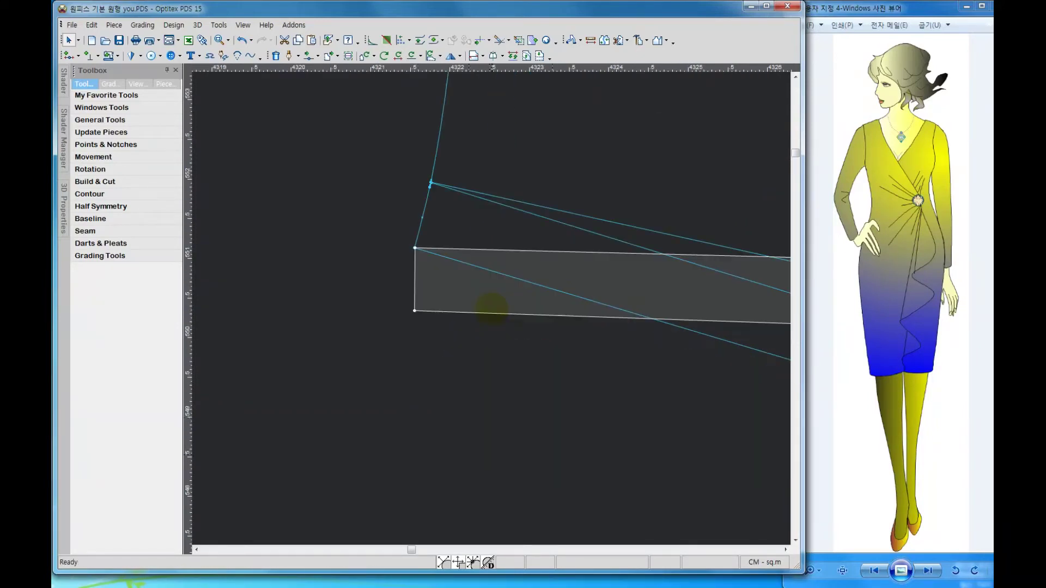
{"action": "scroll", "coordinate": [490, 304], "scroll_direction": "down", "scroll_amount": 2}
{"action": "scroll", "coordinate": [493, 309], "scroll_direction": "down", "scroll_amount": 1}
{"action": "scroll", "coordinate": [492, 311], "scroll_direction": "down", "scroll_amount": 2}
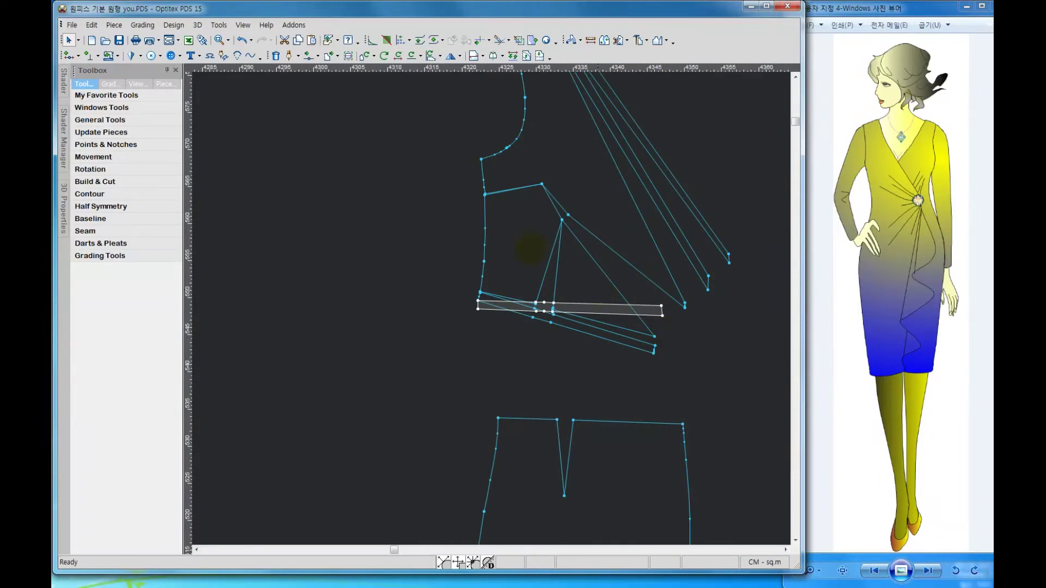
{"action": "scroll", "coordinate": [492, 315], "scroll_direction": "up", "scroll_amount": 1}
{"action": "scroll", "coordinate": [490, 304], "scroll_direction": "up", "scroll_amount": 2}
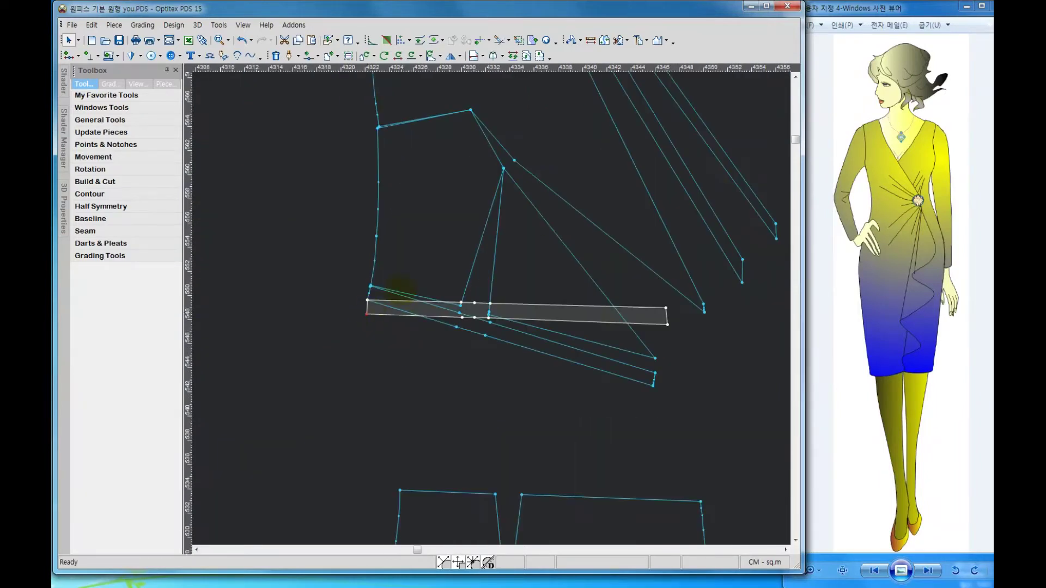
Rotate the second waistband strip -2.5° about its left corner
{"action": "left_click", "coordinate": [365, 55]}
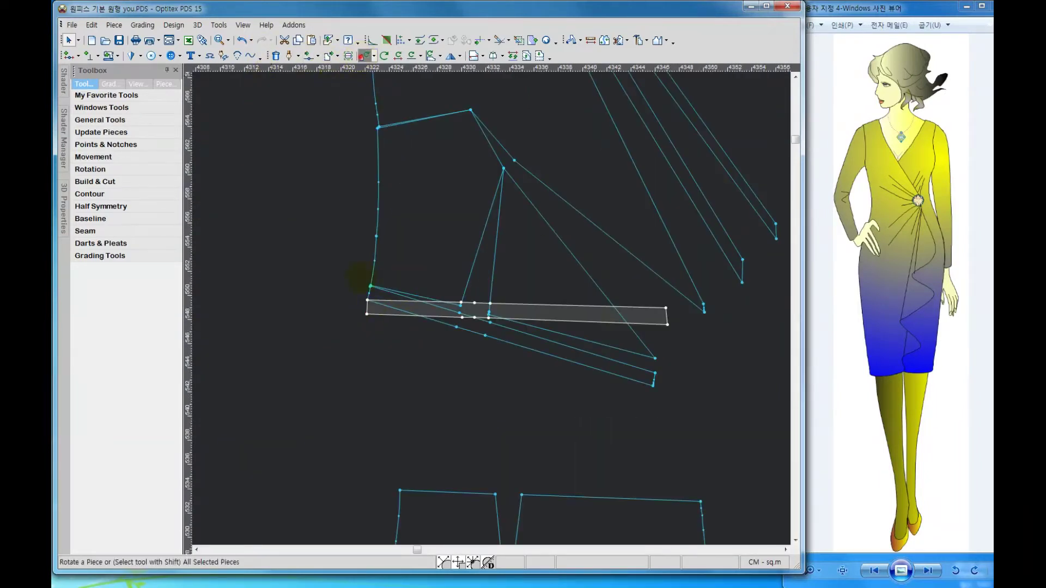
{"action": "left_click", "coordinate": [367, 301]}
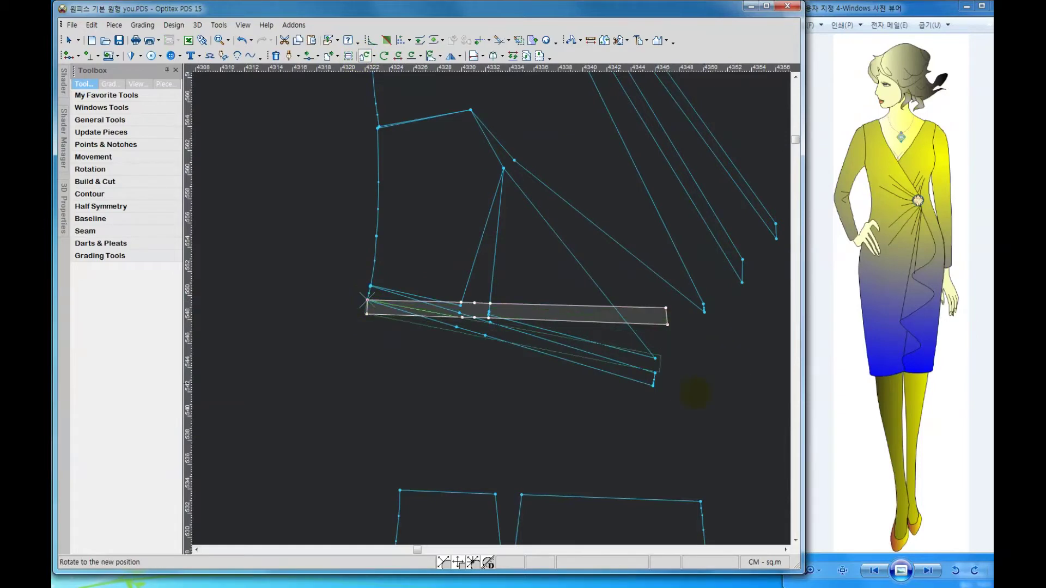
{"action": "left_click", "coordinate": [683, 415]}
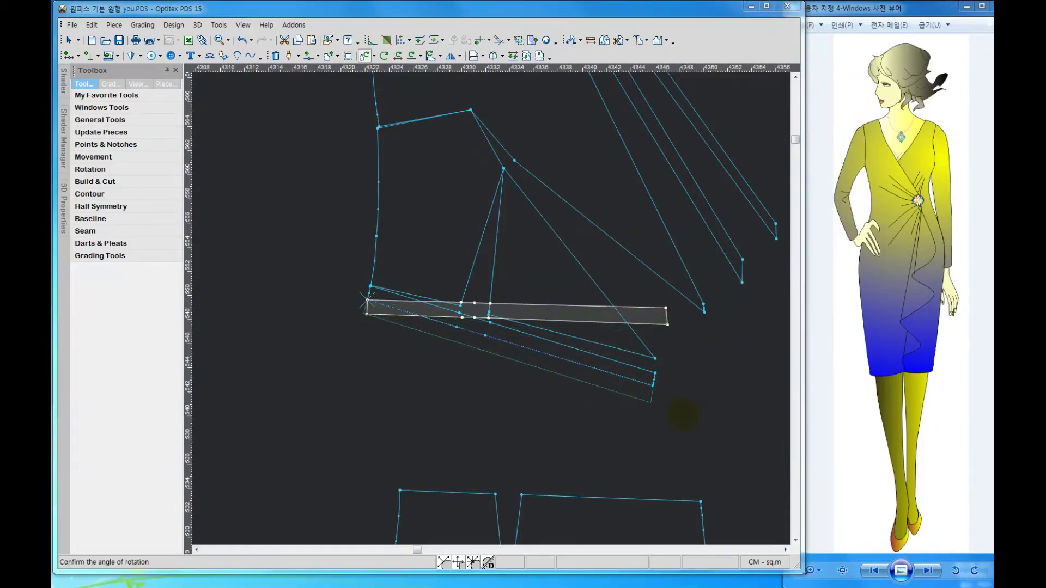
{"action": "left_click", "coordinate": [268, 258]}
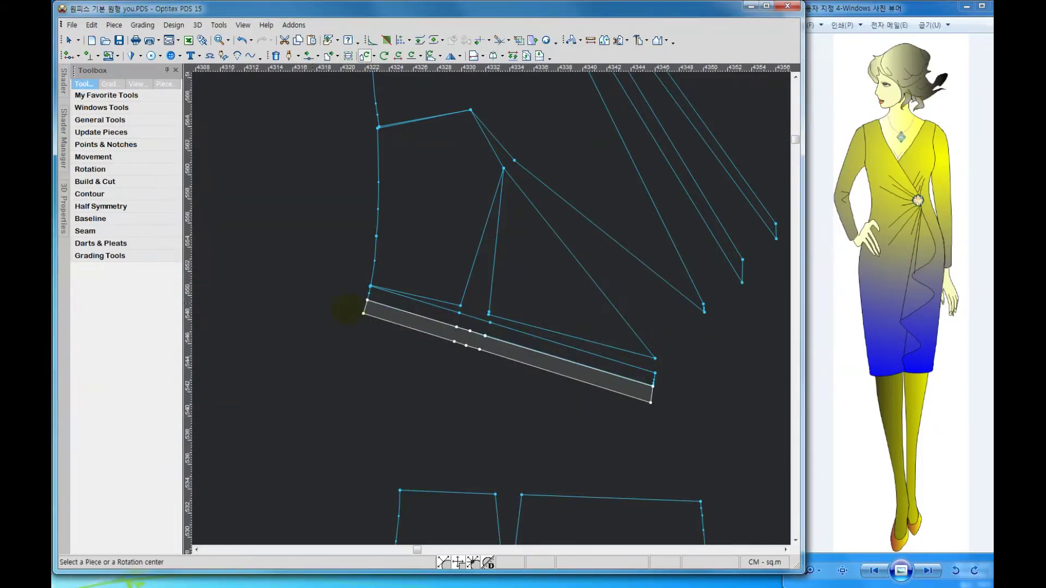
{"action": "left_click", "coordinate": [650, 402]}
{"action": "left_click", "coordinate": [650, 426]}
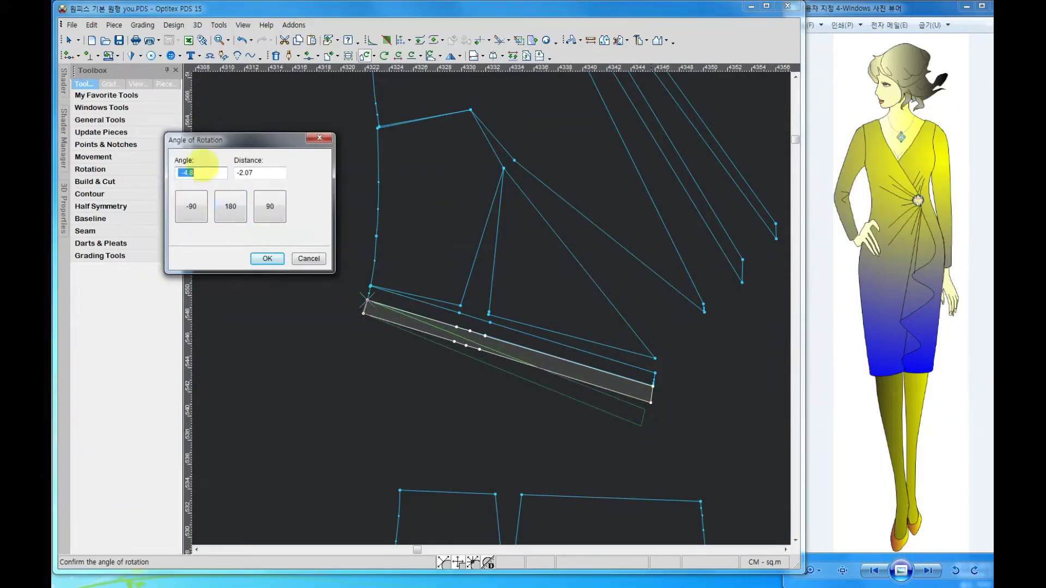
{"action": "type", "text": "-1"}
{"action": "key", "text": "BackSpace"}
{"action": "type", "text": "2.5"}
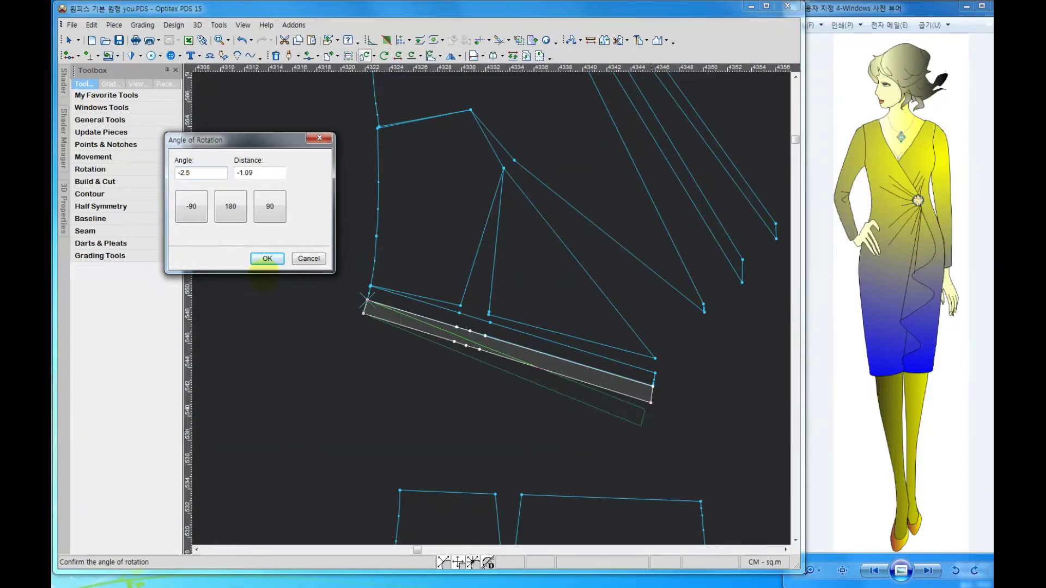
{"action": "left_click", "coordinate": [267, 258]}
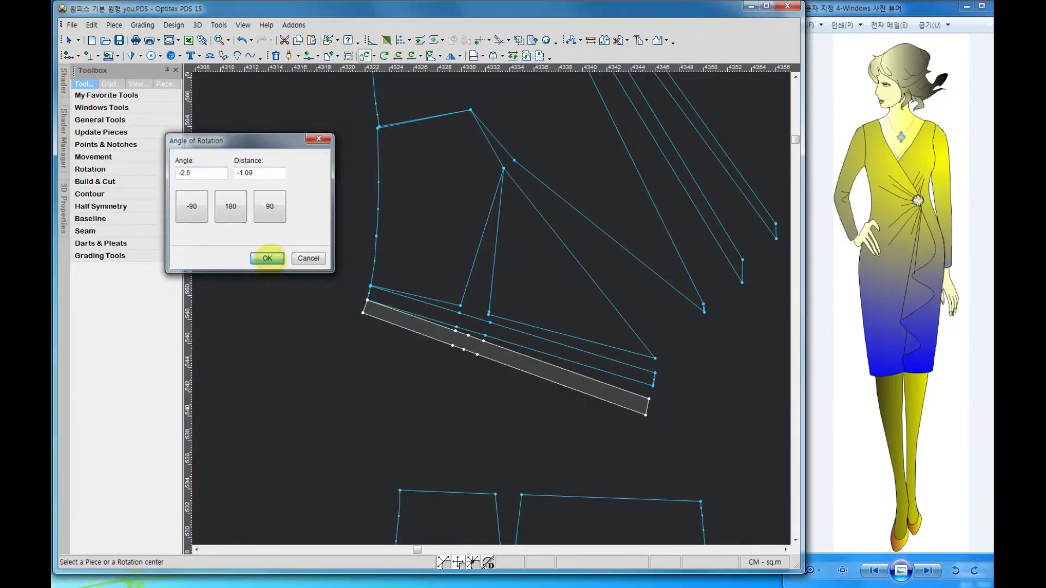
Move the skirt pieces up to sit just below the waistband strips
{"action": "right_click", "coordinate": [428, 396]}
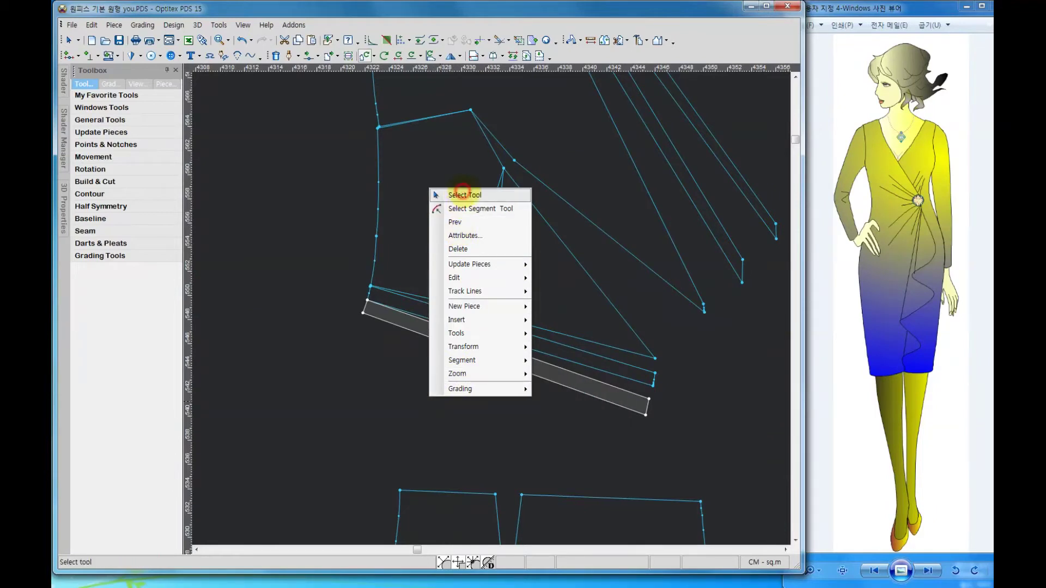
{"action": "left_click", "coordinate": [463, 195]}
{"action": "left_click_drag", "start_coordinate": [444, 480], "coordinate": [383, 351]}
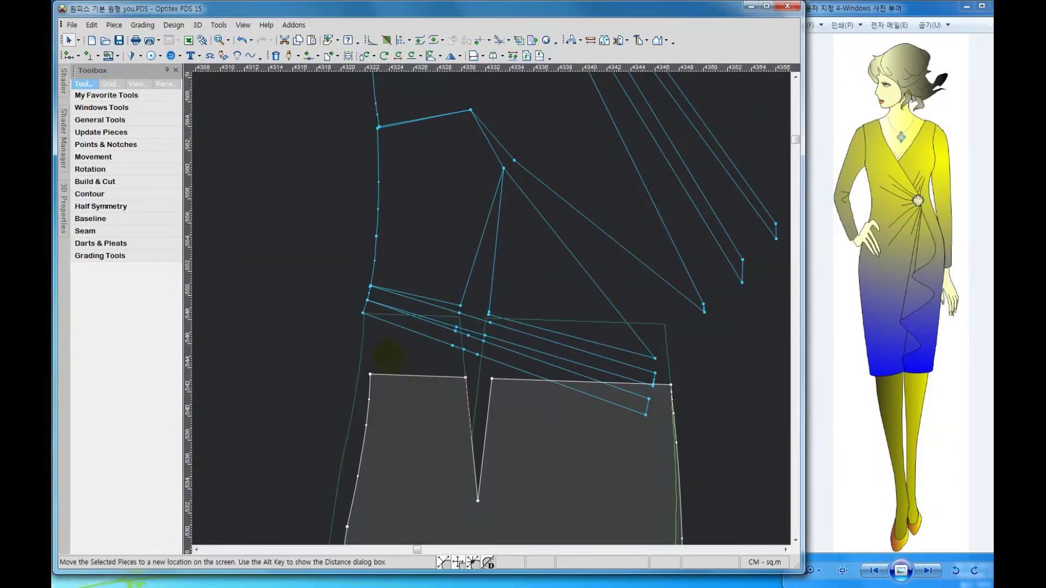
{"action": "left_click_drag", "start_coordinate": [383, 350], "coordinate": [390, 359]}
{"action": "scroll", "coordinate": [458, 311], "scroll_direction": "up", "scroll_amount": 2}
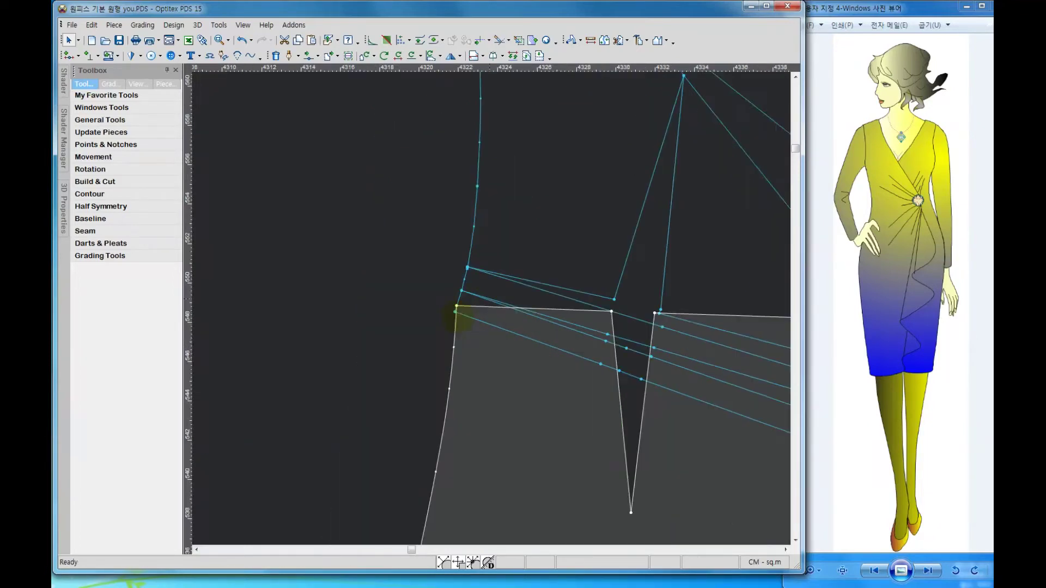
{"action": "scroll", "coordinate": [479, 311], "scroll_direction": "up", "scroll_amount": 2}
{"action": "scroll", "coordinate": [495, 310], "scroll_direction": "up", "scroll_amount": 1}
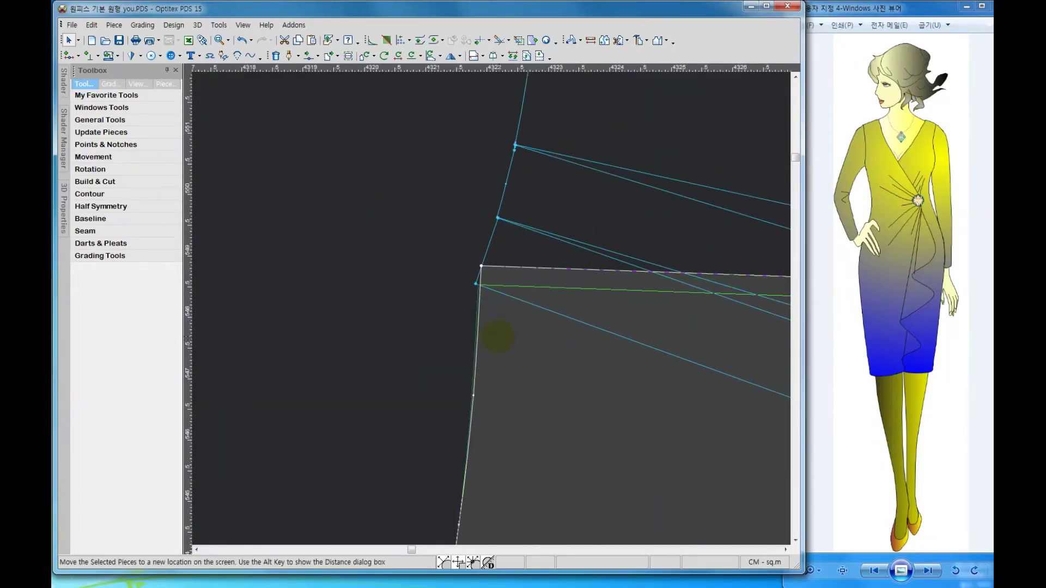
{"action": "scroll", "coordinate": [492, 310], "scroll_direction": "down", "scroll_amount": 2}
{"action": "scroll", "coordinate": [492, 309], "scroll_direction": "down", "scroll_amount": 3}
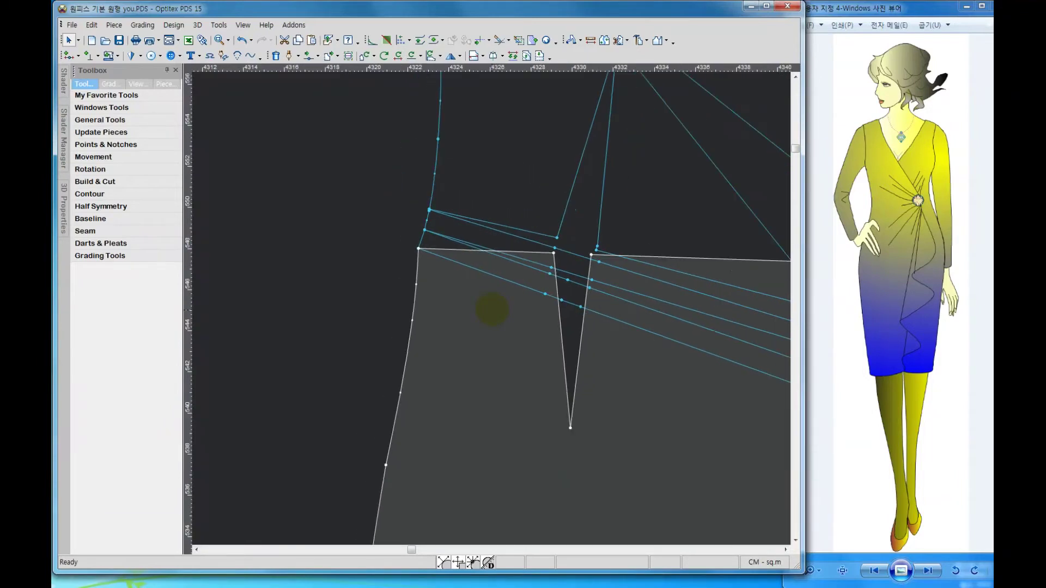
{"action": "scroll", "coordinate": [492, 310], "scroll_direction": "down", "scroll_amount": 2}
{"action": "scroll", "coordinate": [491, 310], "scroll_direction": "down", "scroll_amount": 3}
{"action": "scroll", "coordinate": [491, 310], "scroll_direction": "down", "scroll_amount": 3}
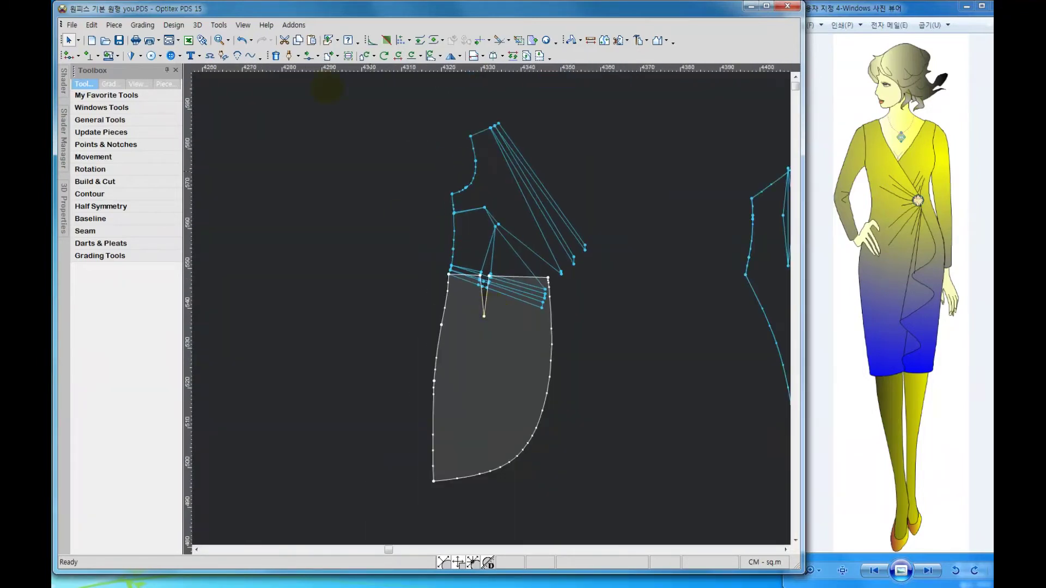
Rotate the skirt outward about its top-left corner, finishing with a -2.5° angle
{"action": "left_click", "coordinate": [365, 56]}
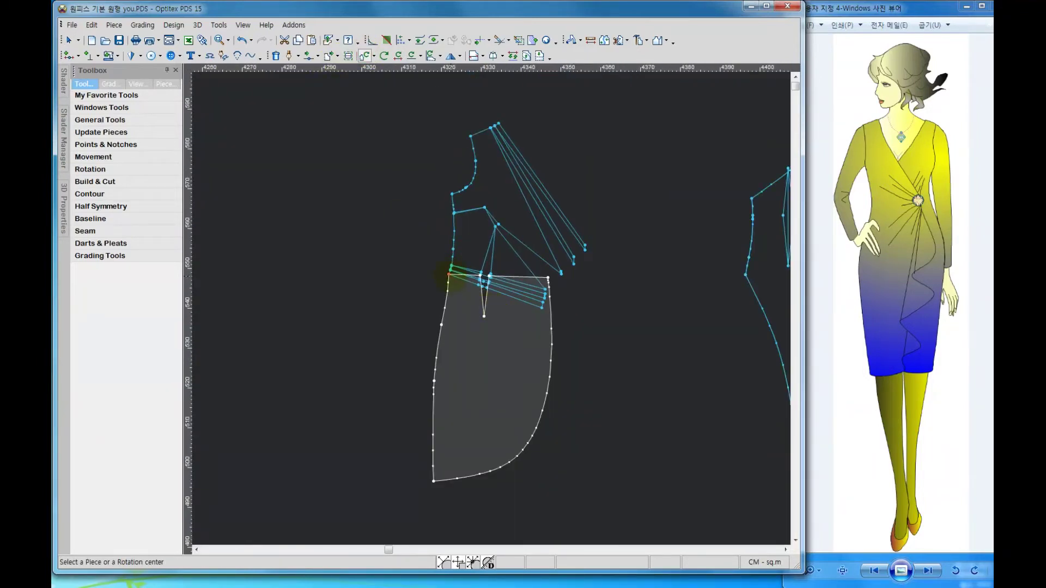
{"action": "left_click", "coordinate": [434, 481]}
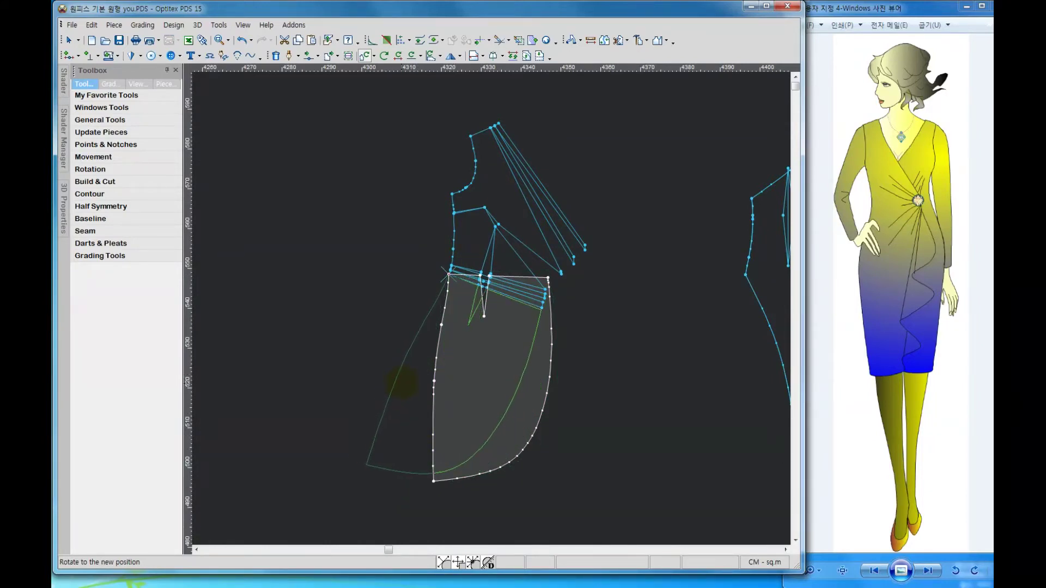
{"action": "left_click", "coordinate": [403, 384]}
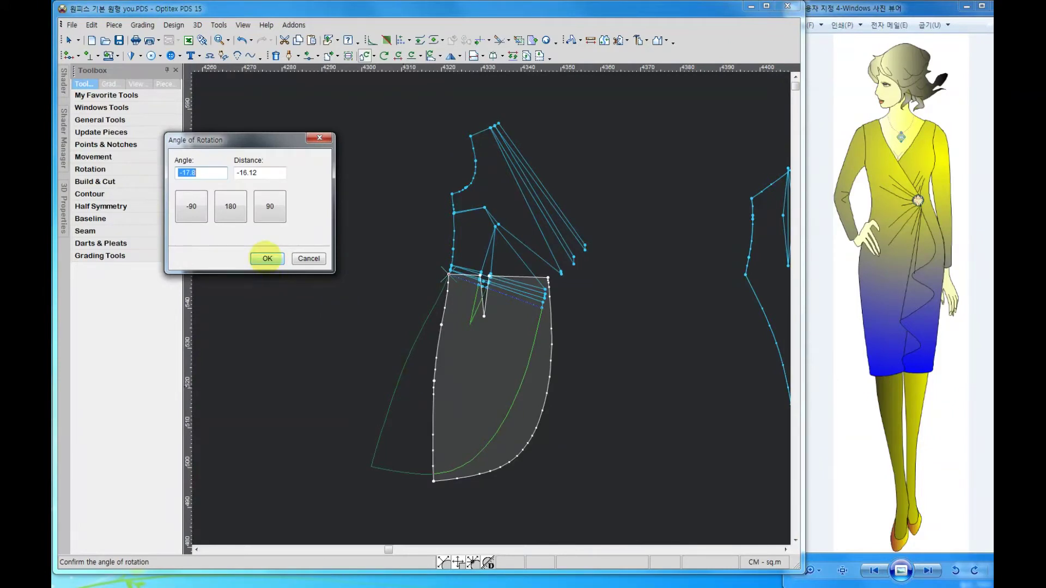
{"action": "left_click", "coordinate": [267, 258]}
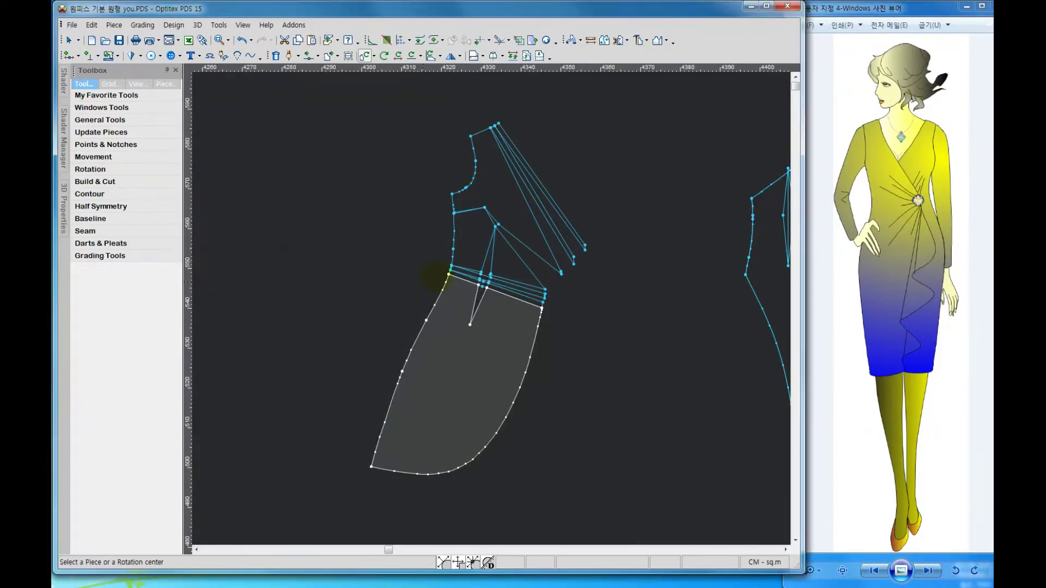
{"action": "left_click", "coordinate": [448, 275]}
{"action": "left_click", "coordinate": [371, 467]}
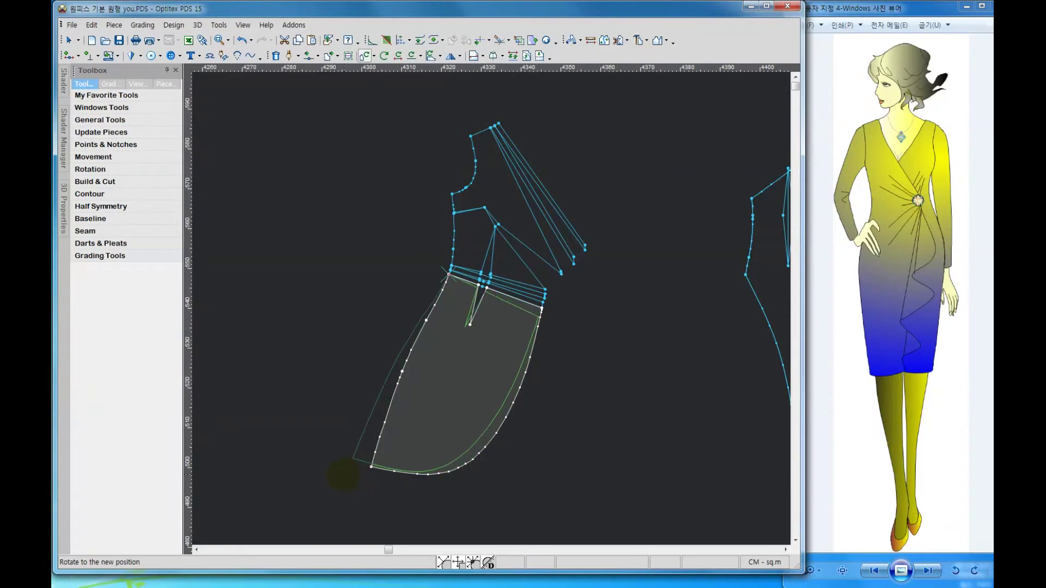
{"action": "left_click", "coordinate": [342, 475]}
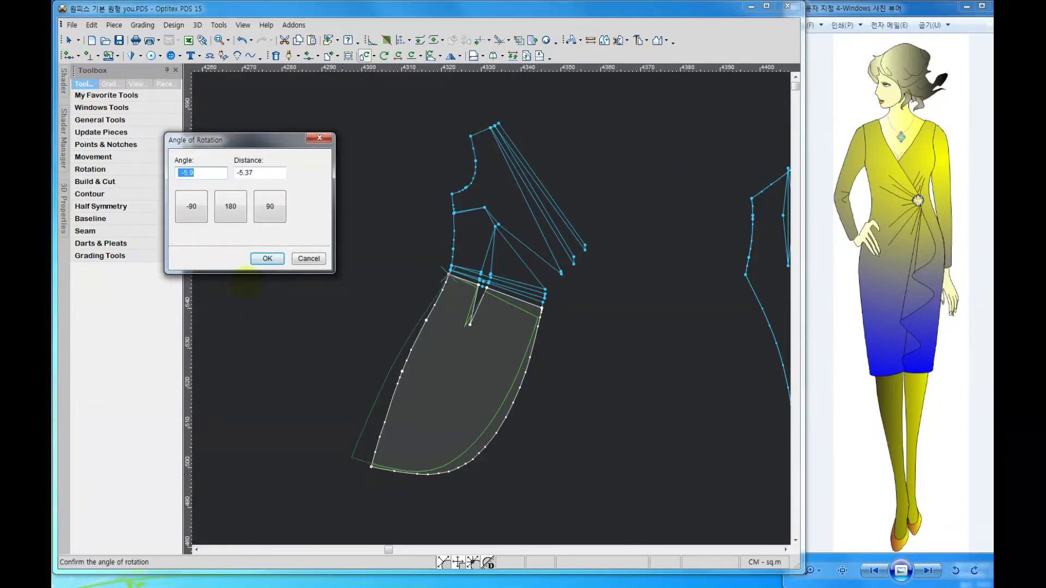
{"action": "type", "text": "-2.5"}
{"action": "left_click", "coordinate": [267, 259]}
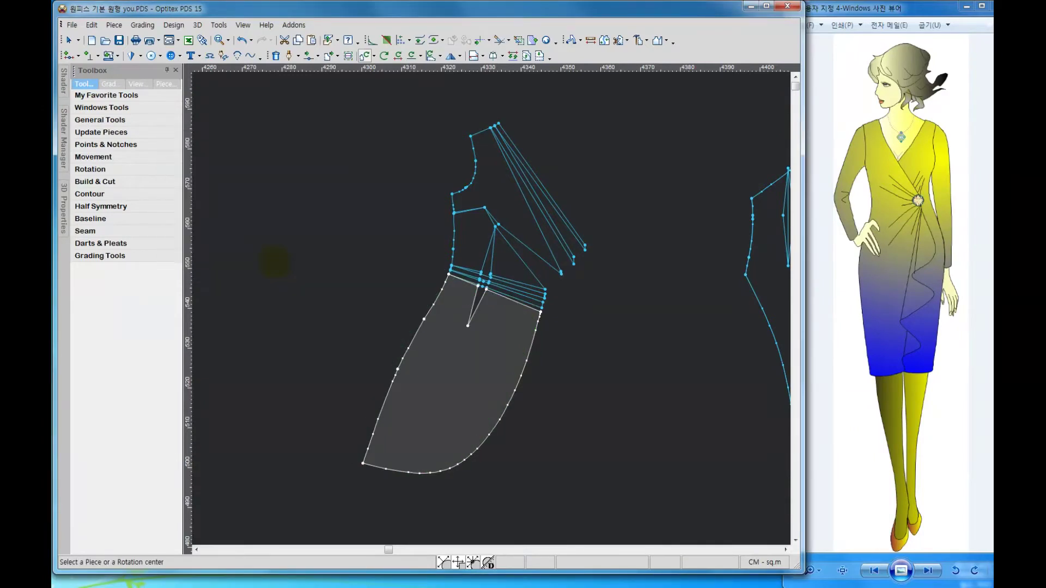
{"action": "right_click", "coordinate": [328, 253]}
{"action": "left_click", "coordinate": [338, 260]}
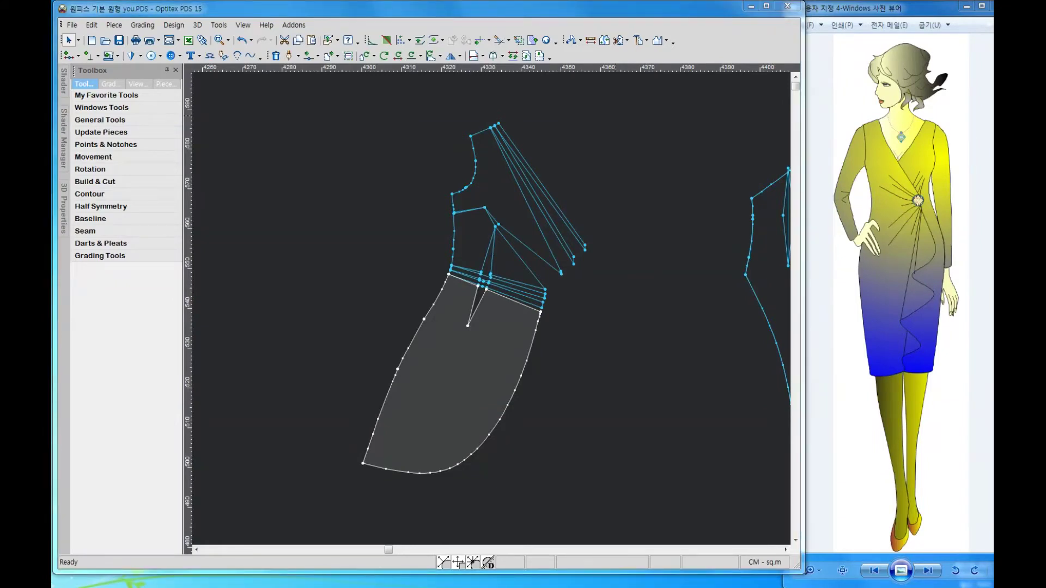
Draw an internal line from the dart leg through the dart apex down to the hem
{"action": "left_click", "coordinate": [290, 55]}
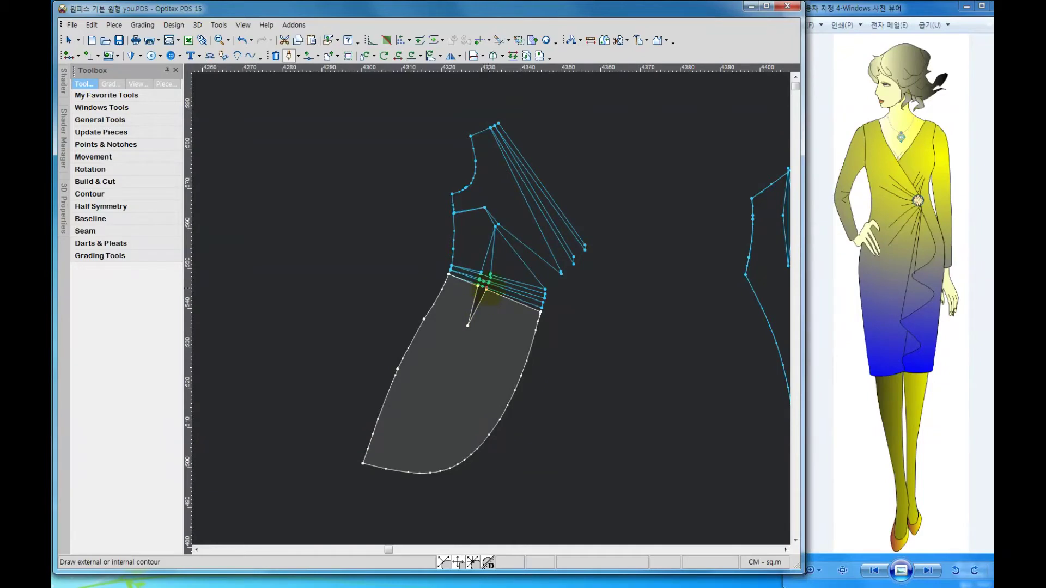
{"action": "left_click", "coordinate": [488, 290]}
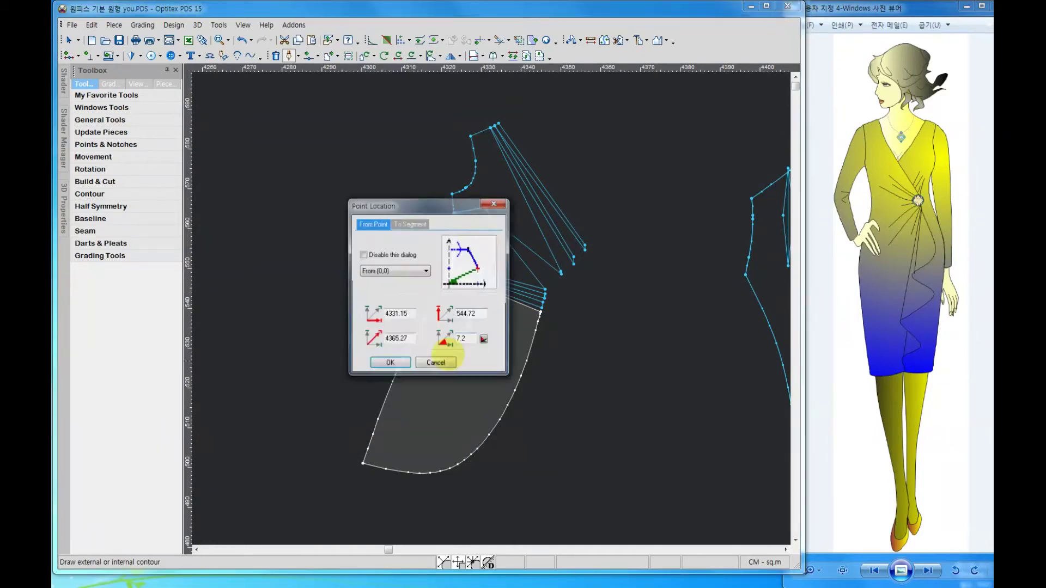
{"action": "key", "text": "Return"}
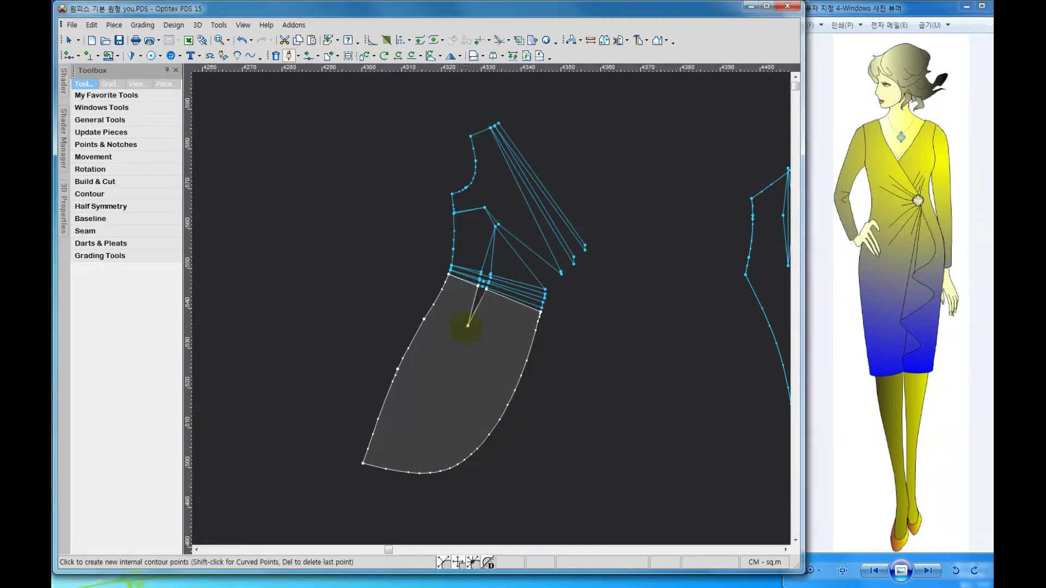
{"action": "left_click", "coordinate": [468, 326]}
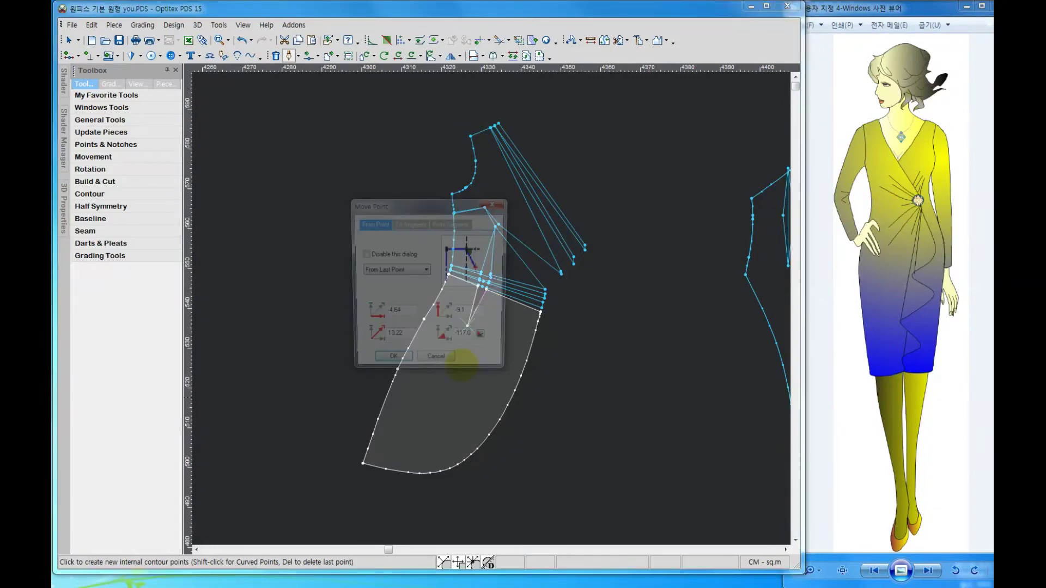
{"action": "key", "text": "Return"}
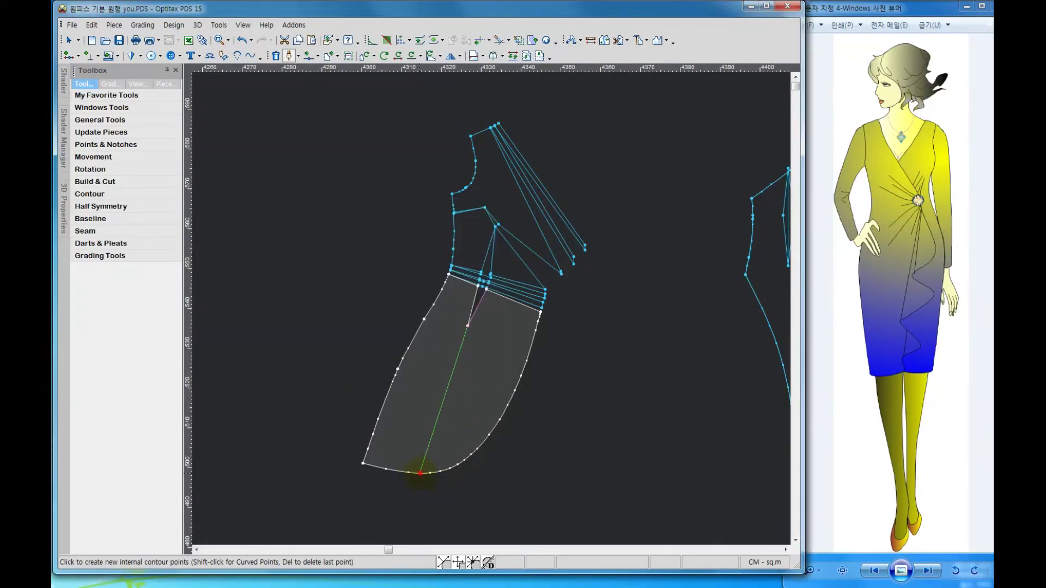
{"action": "left_click", "coordinate": [420, 473]}
{"action": "key", "text": "Return"}
{"action": "right_click", "coordinate": [566, 376]}
{"action": "left_click", "coordinate": [583, 379]}
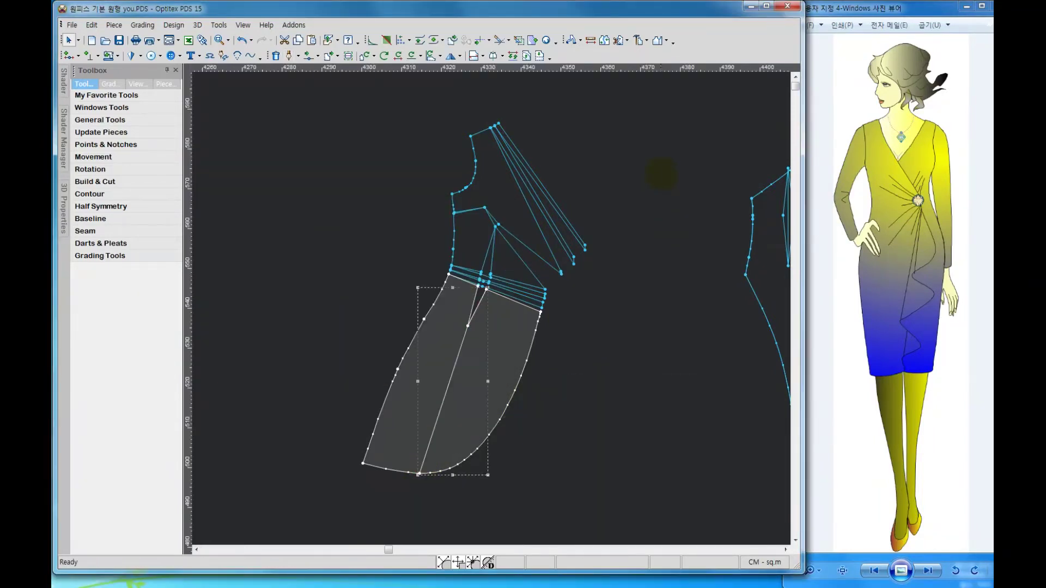
Form the skirt area right of the line into a separate piece
{"action": "left_click", "coordinate": [637, 40]}
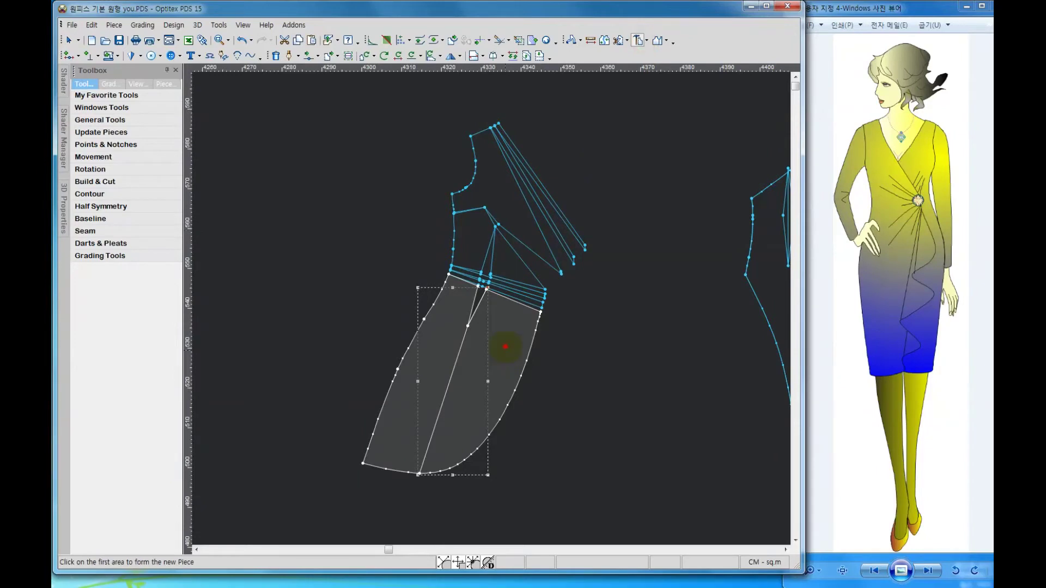
{"action": "left_click", "coordinate": [505, 347]}
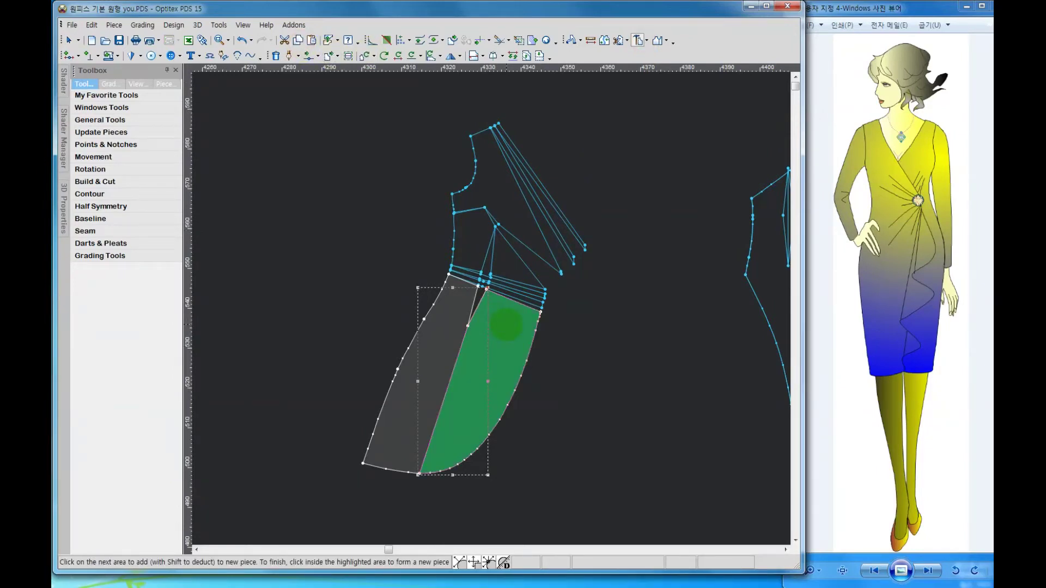
{"action": "left_click", "coordinate": [506, 324]}
{"action": "right_click", "coordinate": [510, 330]}
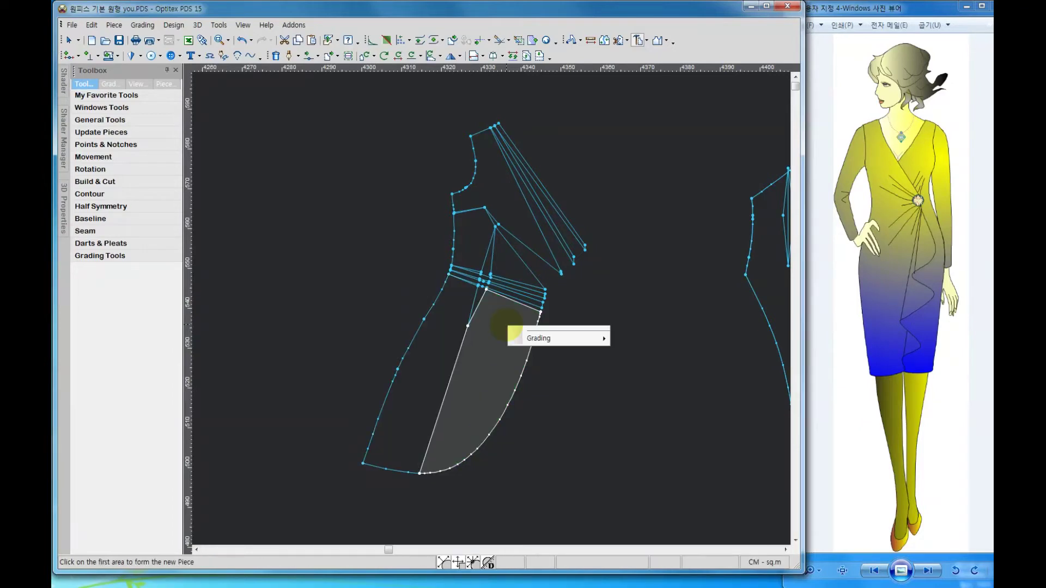
{"action": "left_click", "coordinate": [521, 334]}
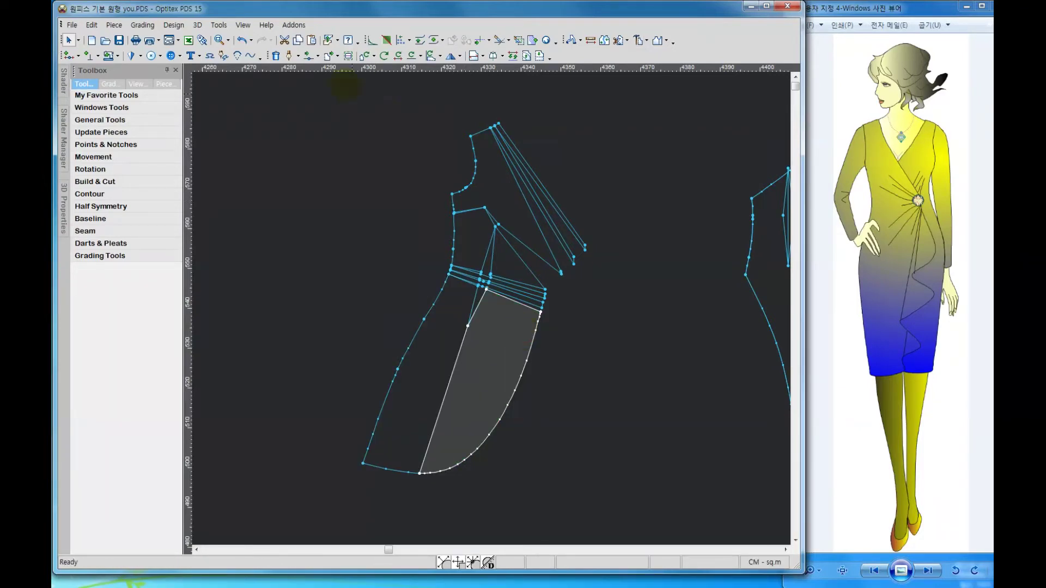
{"action": "left_click", "coordinate": [364, 55]}
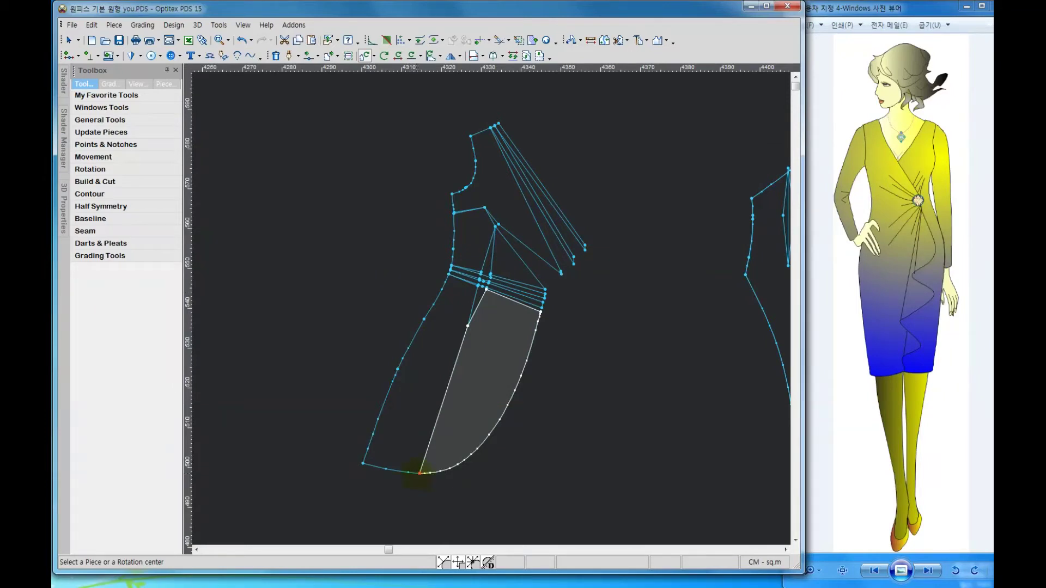
Rotate the right skirt section outward about its hem point
{"action": "left_click", "coordinate": [419, 473]}
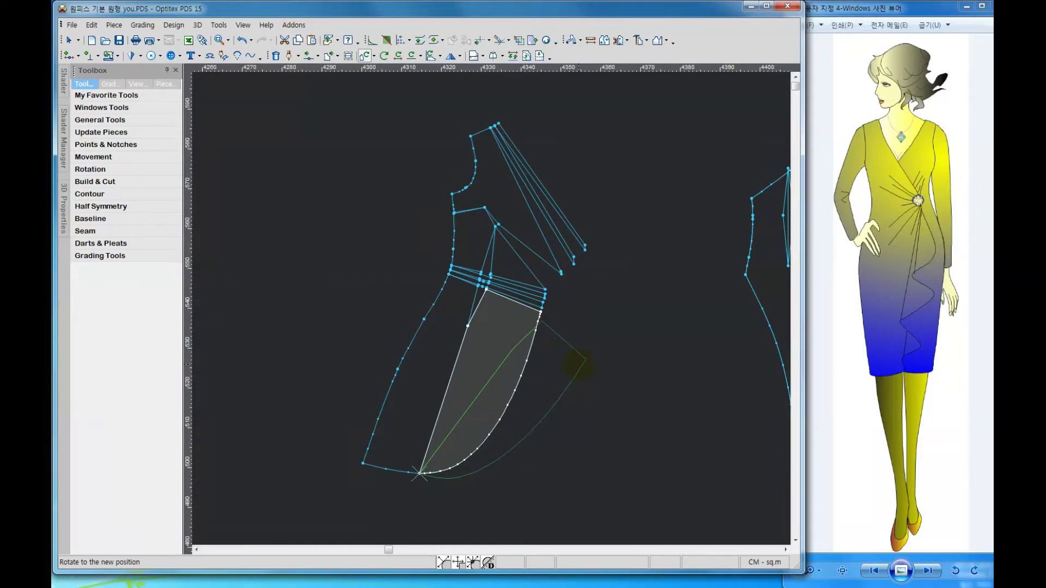
{"action": "left_click", "coordinate": [578, 361]}
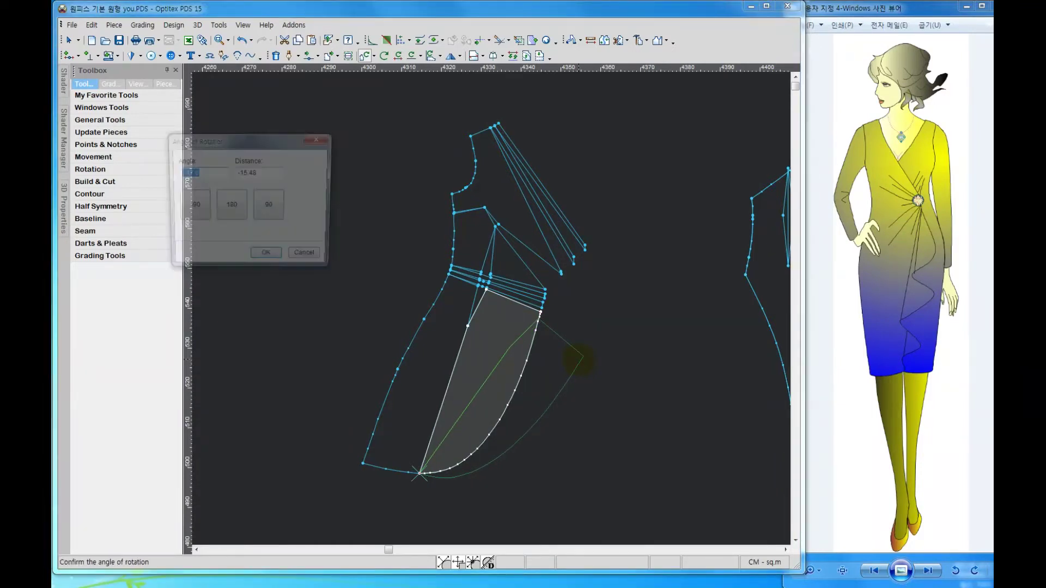
{"action": "left_click", "coordinate": [266, 252]}
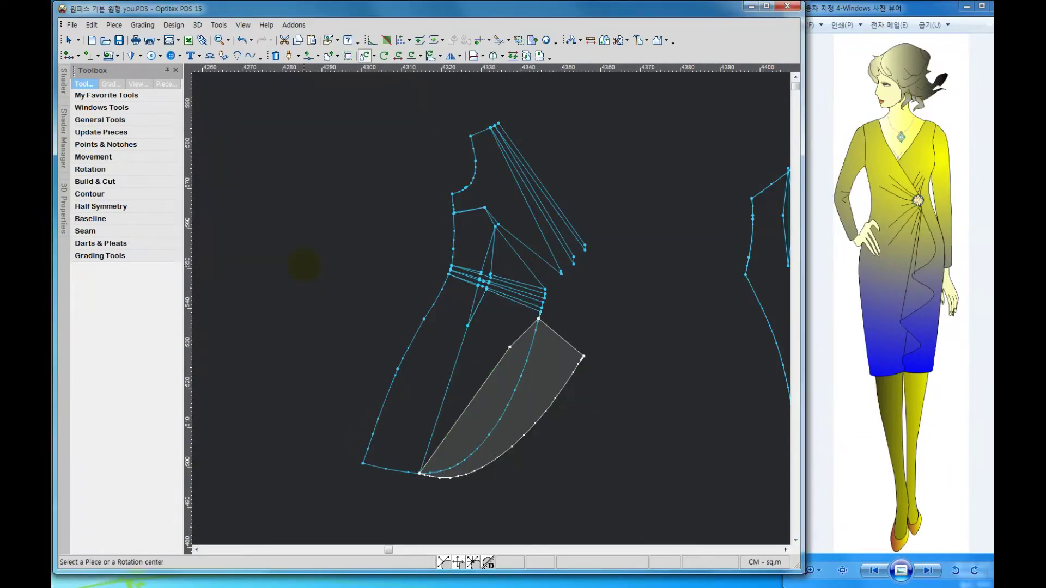
{"action": "right_click", "coordinate": [322, 278]}
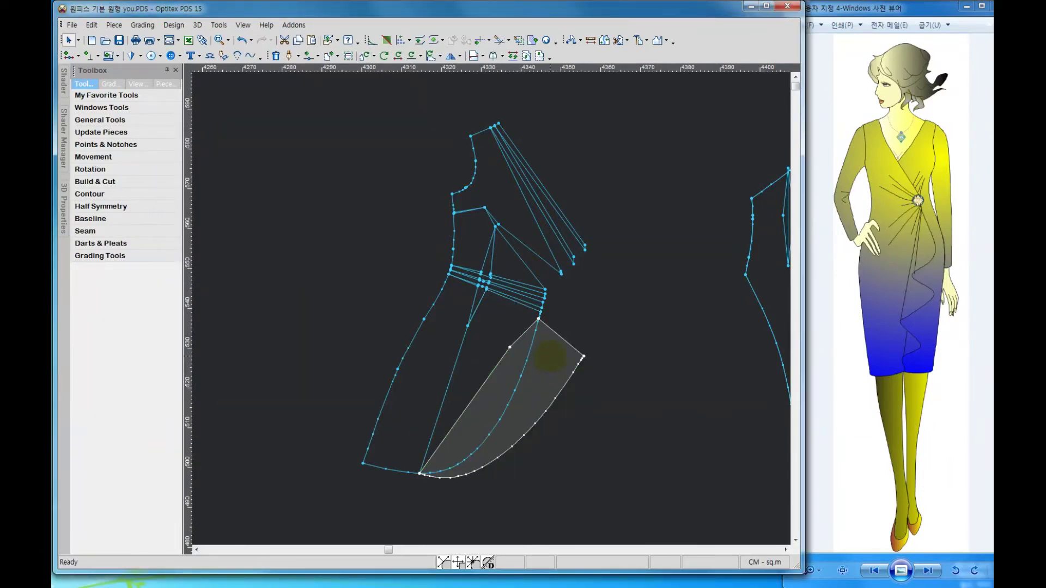
Nudge the rotated section up so its top corner meets the waist seam
{"action": "scroll", "coordinate": [518, 327], "scroll_direction": "up", "scroll_amount": 1}
{"action": "scroll", "coordinate": [490, 305], "scroll_direction": "up", "scroll_amount": 2}
{"action": "scroll", "coordinate": [491, 310], "scroll_direction": "up", "scroll_amount": 2}
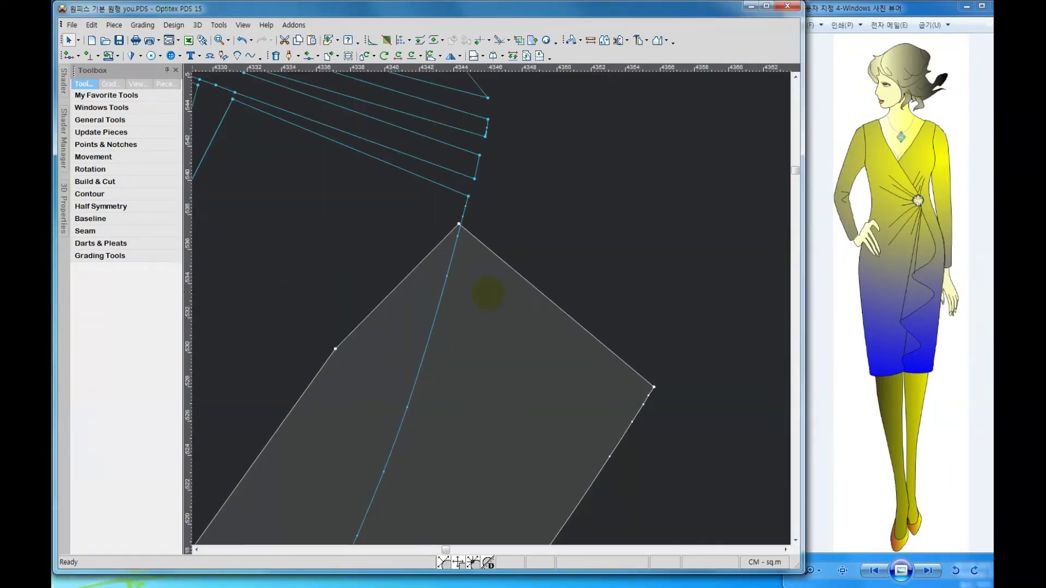
{"action": "left_click_drag", "start_coordinate": [489, 291], "coordinate": [498, 266]}
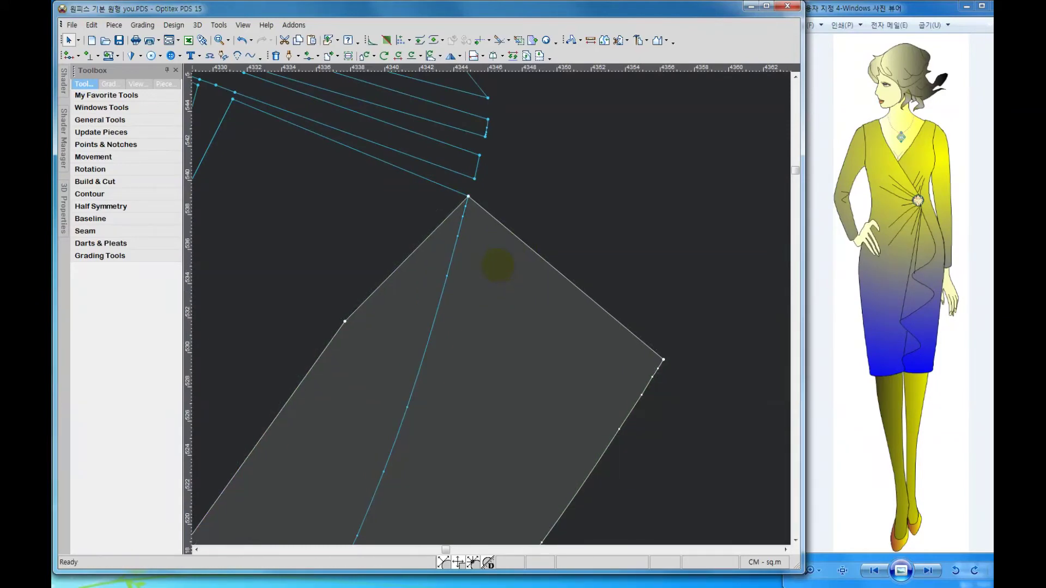
{"action": "scroll", "coordinate": [472, 353], "scroll_direction": "down", "scroll_amount": 2}
{"action": "scroll", "coordinate": [491, 327], "scroll_direction": "down", "scroll_amount": 2}
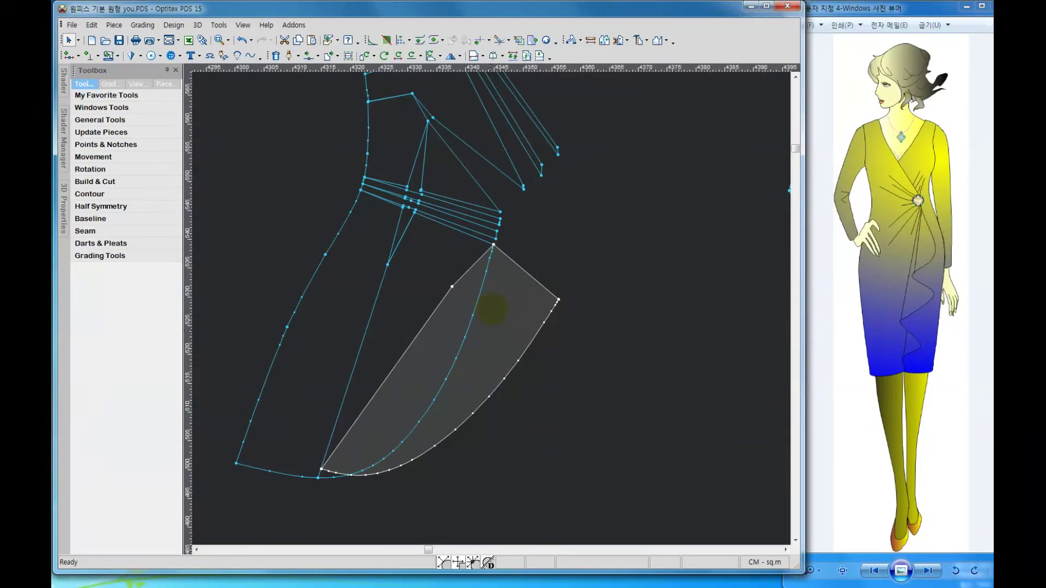
{"action": "scroll", "coordinate": [492, 309], "scroll_direction": "down", "scroll_amount": 2}
{"action": "scroll", "coordinate": [493, 306], "scroll_direction": "up", "scroll_amount": 1}
{"action": "scroll", "coordinate": [493, 308], "scroll_direction": "up", "scroll_amount": 1}
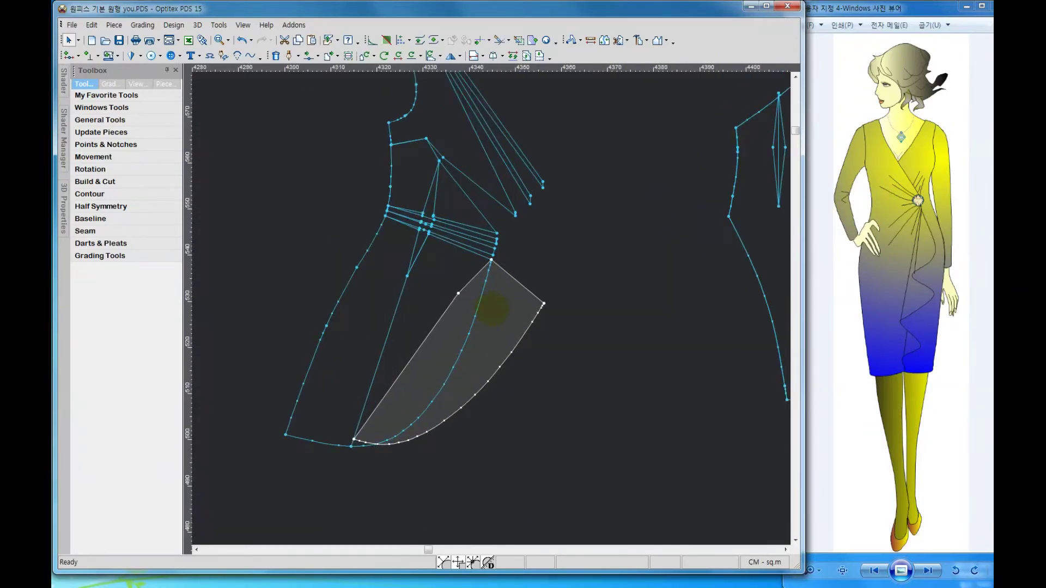
{"action": "scroll", "coordinate": [492, 309], "scroll_direction": "down", "scroll_amount": 2}
{"action": "scroll", "coordinate": [490, 278], "scroll_direction": "up", "scroll_amount": 1}
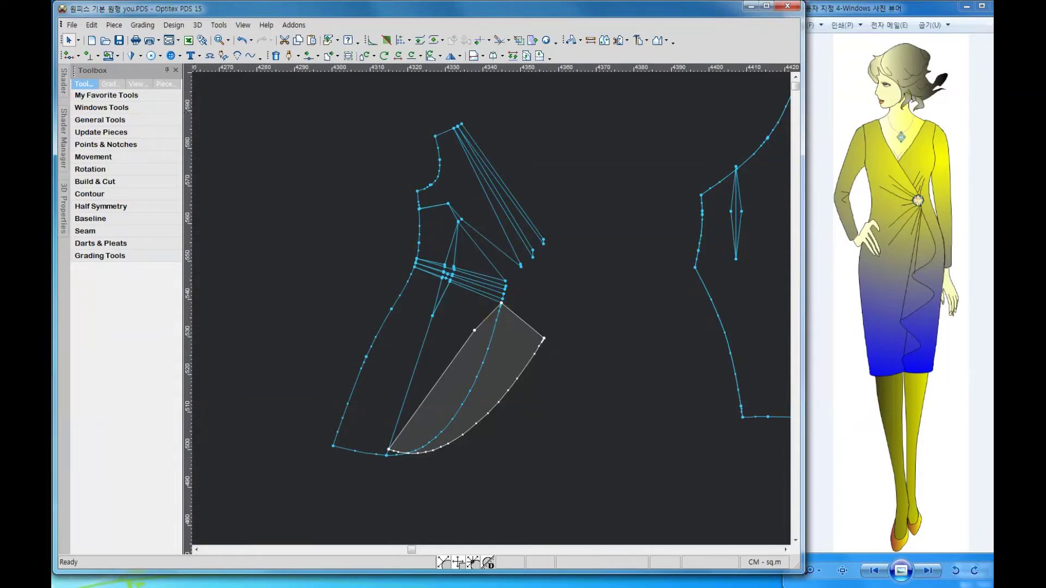
Start an internal contour at the shoulder tip and add a point lower down
{"action": "left_click", "coordinate": [434, 40]}
{"action": "scroll", "coordinate": [547, 196], "scroll_direction": "up", "scroll_amount": 1}
{"action": "scroll", "coordinate": [493, 310], "scroll_direction": "down", "scroll_amount": 1}
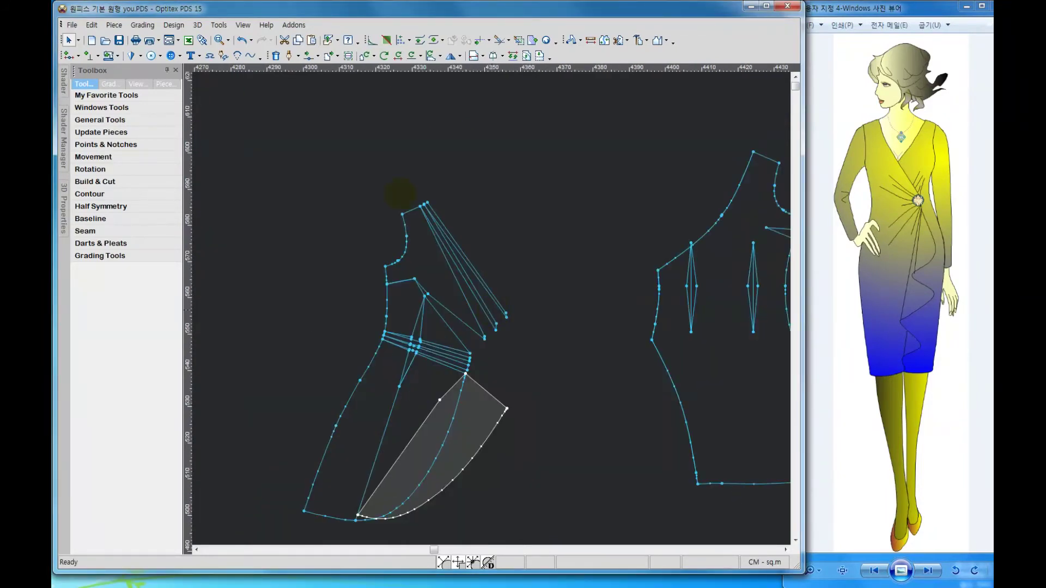
{"action": "left_click", "coordinate": [289, 56]}
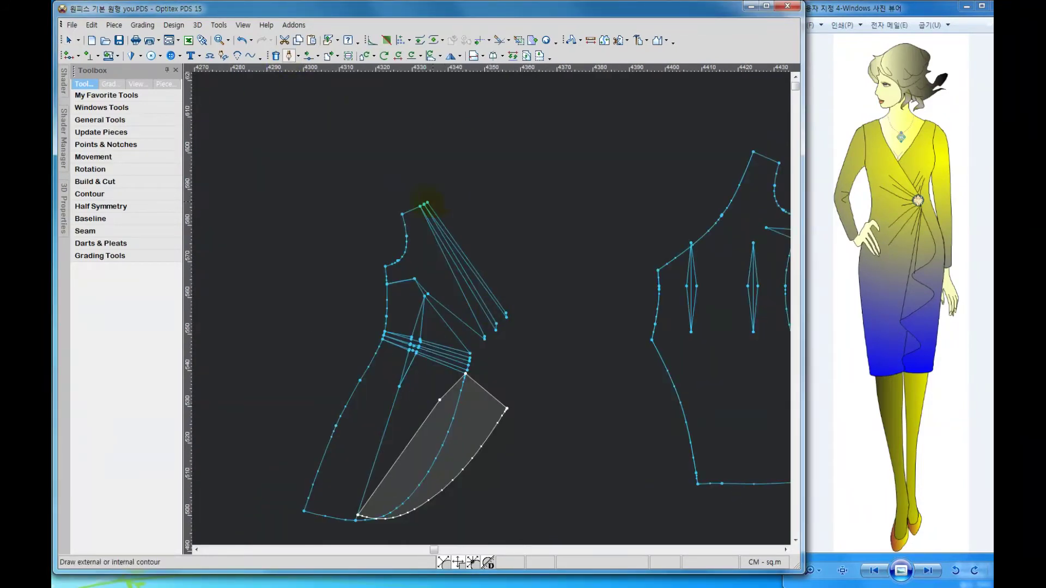
{"action": "left_click", "coordinate": [402, 214]}
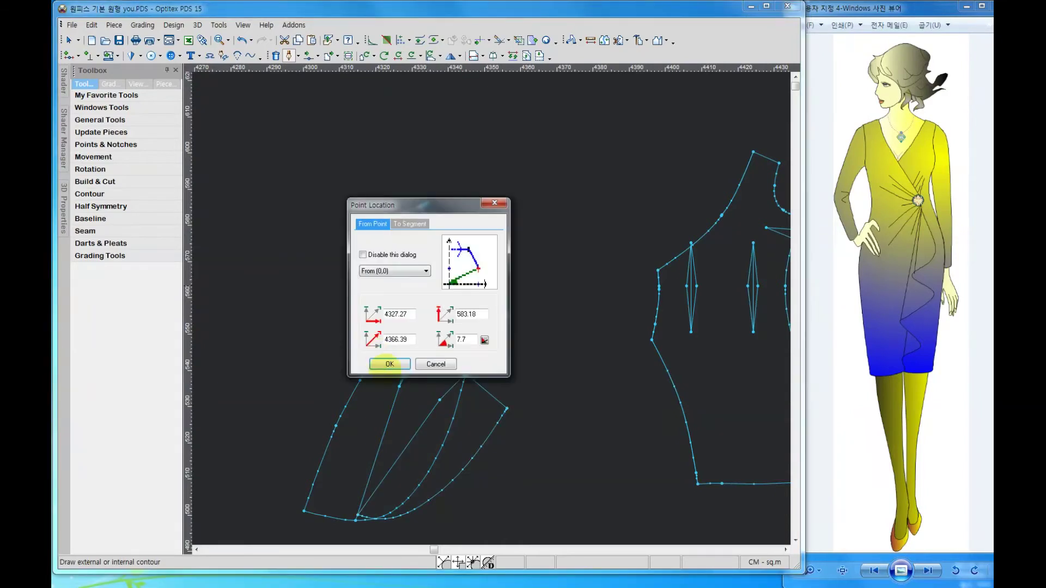
{"action": "key", "text": "Return"}
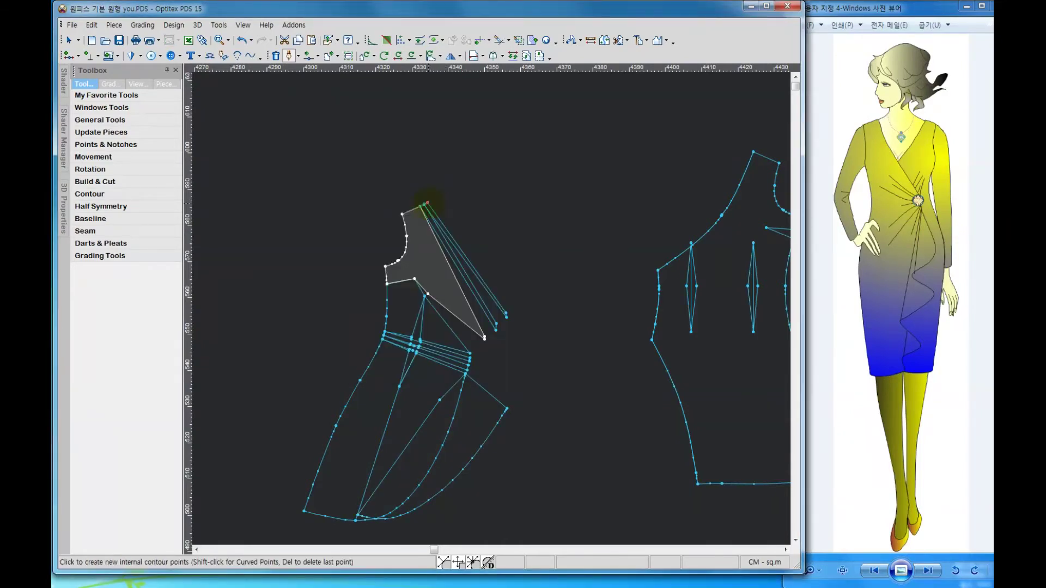
{"action": "left_click", "coordinate": [485, 338]}
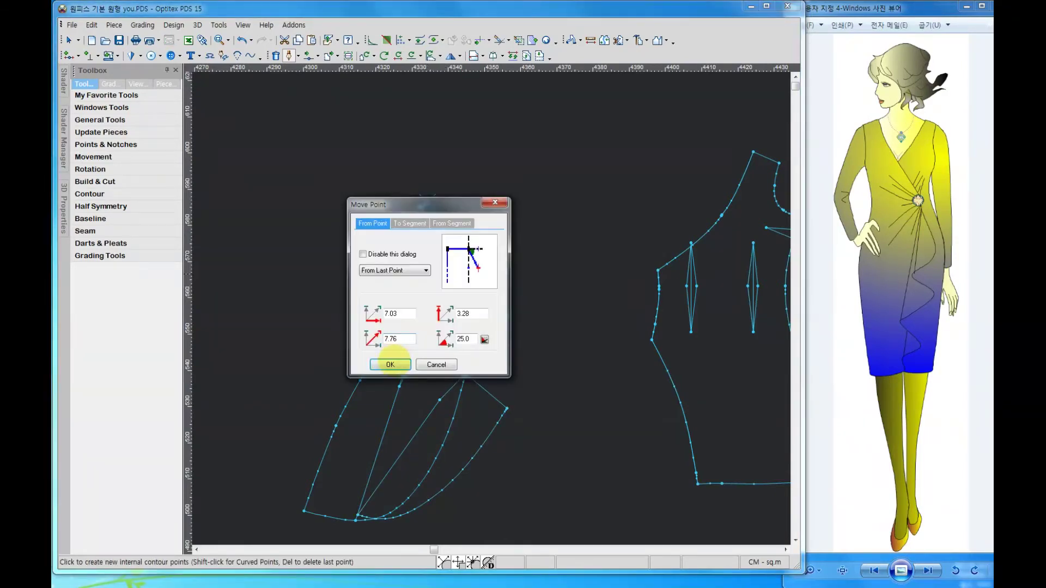
{"action": "key", "text": "Return"}
Continue the contour through the three pleat ends
{"action": "scroll", "coordinate": [490, 305], "scroll_direction": "up", "scroll_amount": 1}
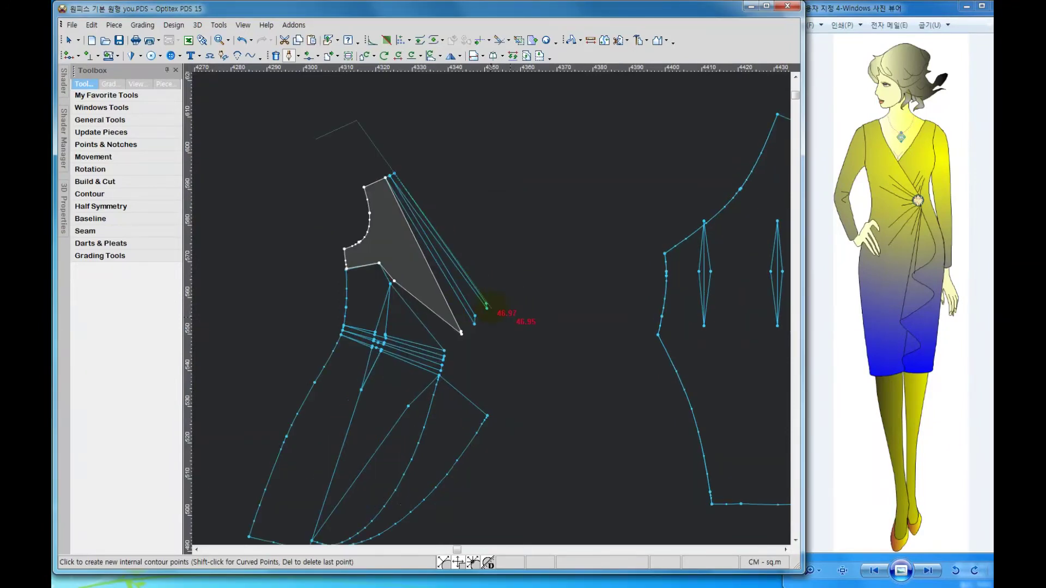
{"action": "scroll", "coordinate": [493, 308], "scroll_direction": "up", "scroll_amount": 1}
{"action": "scroll", "coordinate": [485, 305], "scroll_direction": "up", "scroll_amount": 1}
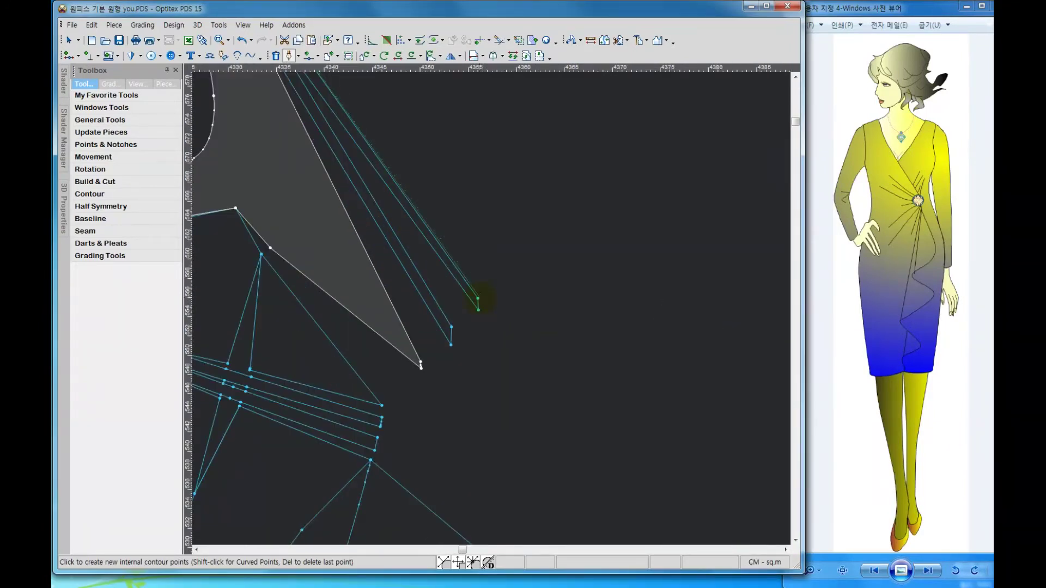
{"action": "left_click", "coordinate": [479, 300]}
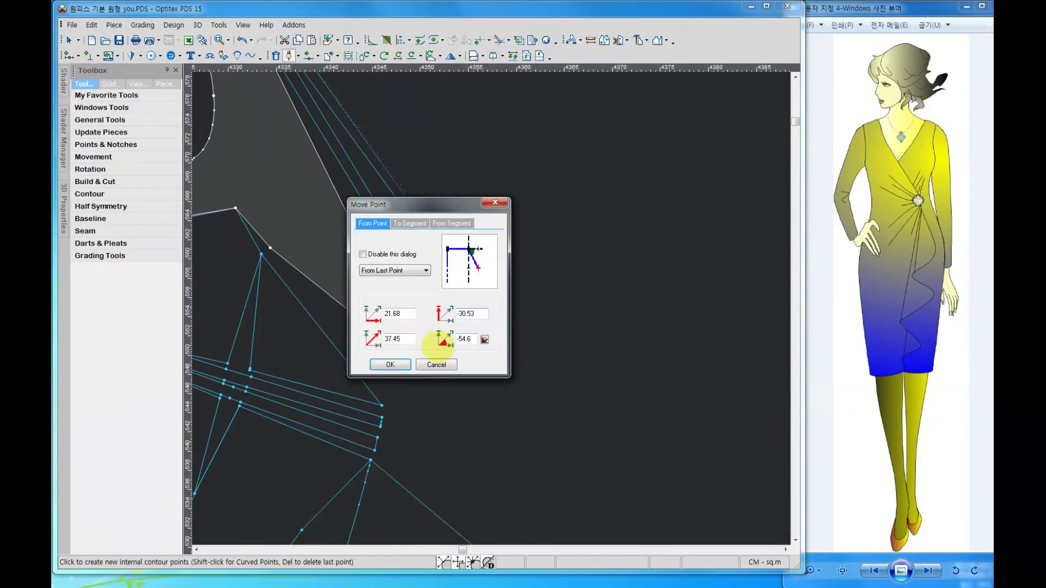
{"action": "key", "text": "Return"}
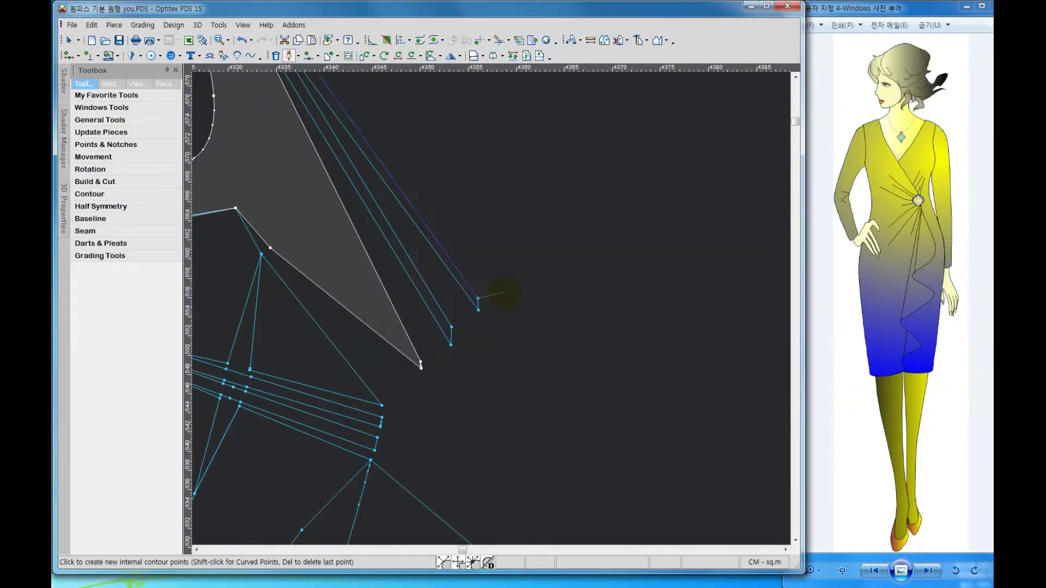
{"action": "left_click", "coordinate": [478, 310]}
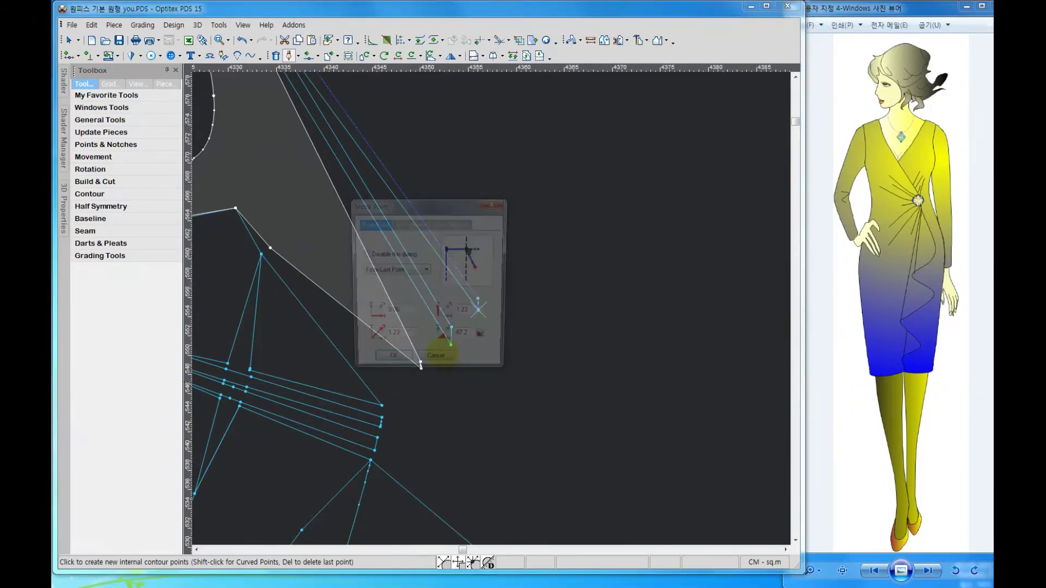
{"action": "key", "text": "Return"}
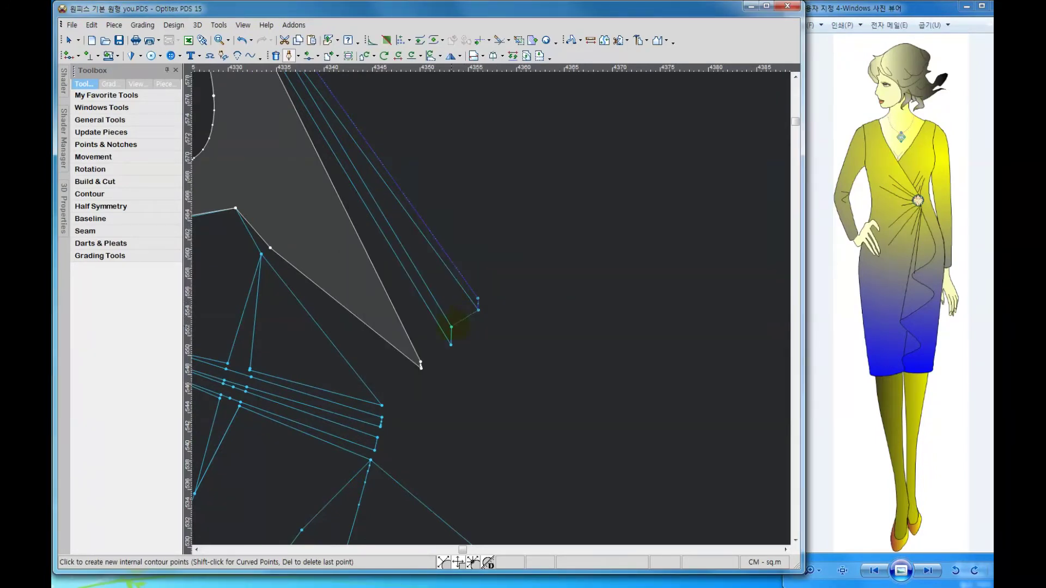
{"action": "left_click", "coordinate": [451, 327]}
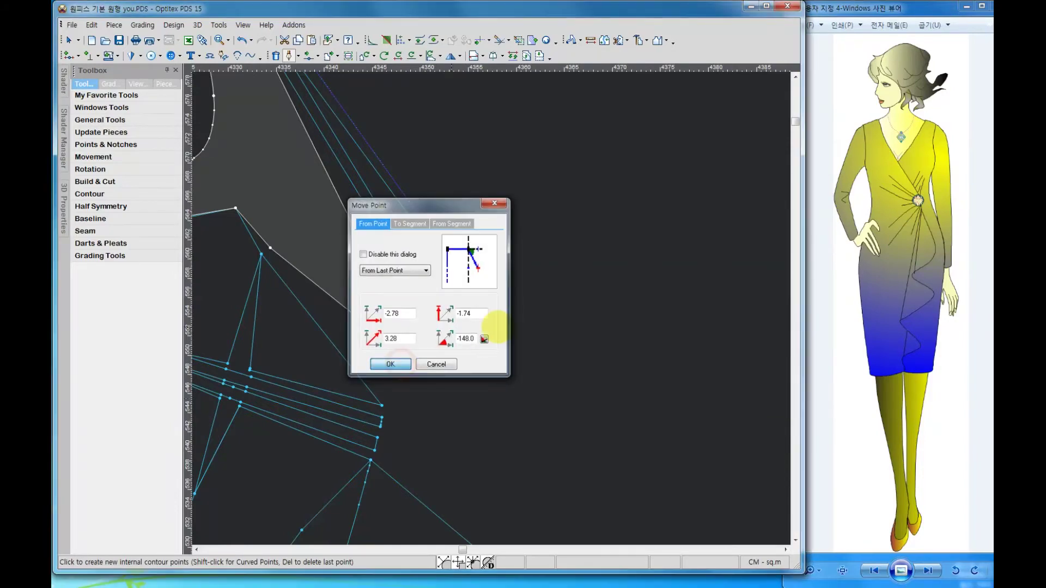
{"action": "key", "text": "Return"}
Add contour points down to the piece's lower tip
{"action": "left_click", "coordinate": [451, 344]}
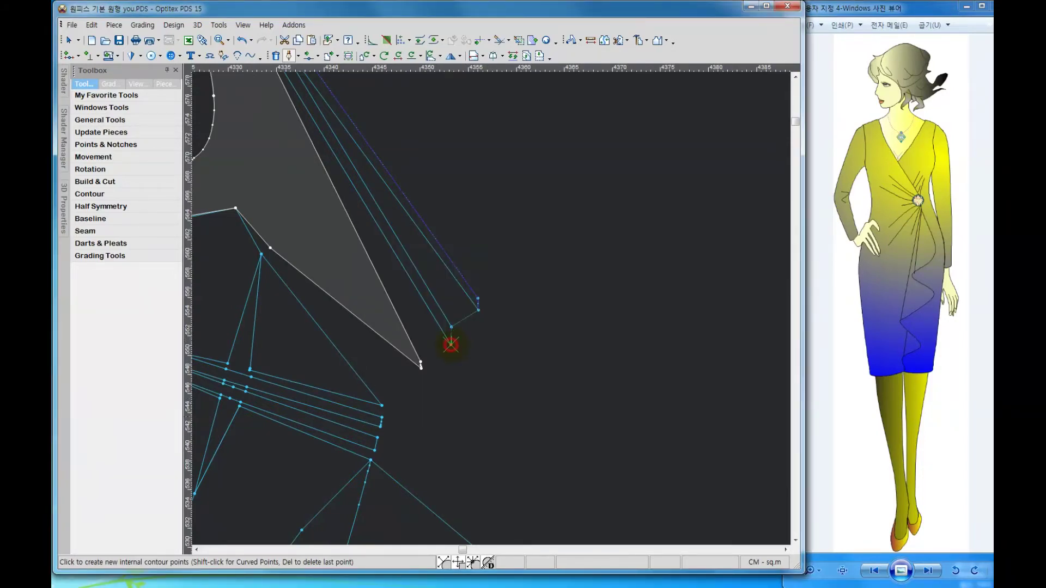
{"action": "left_click", "coordinate": [387, 365]}
{"action": "left_click", "coordinate": [421, 365]}
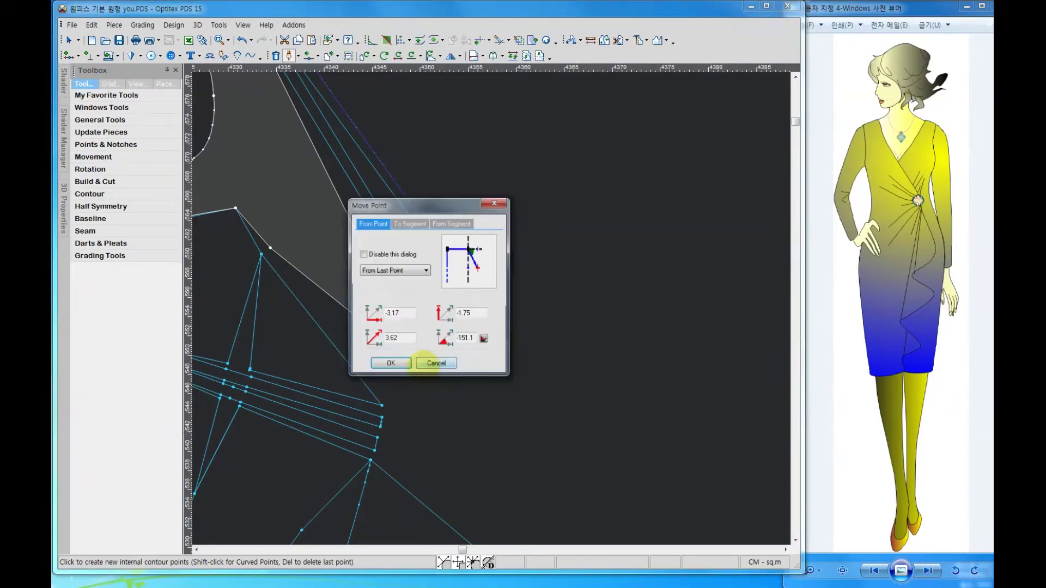
{"action": "left_click", "coordinate": [436, 364]}
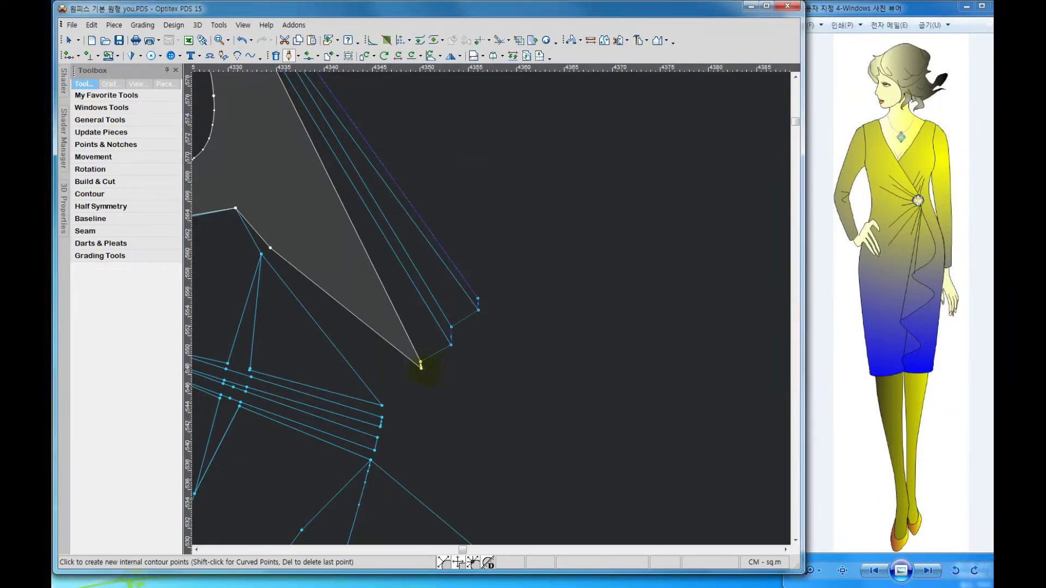
{"action": "left_click", "coordinate": [427, 395]}
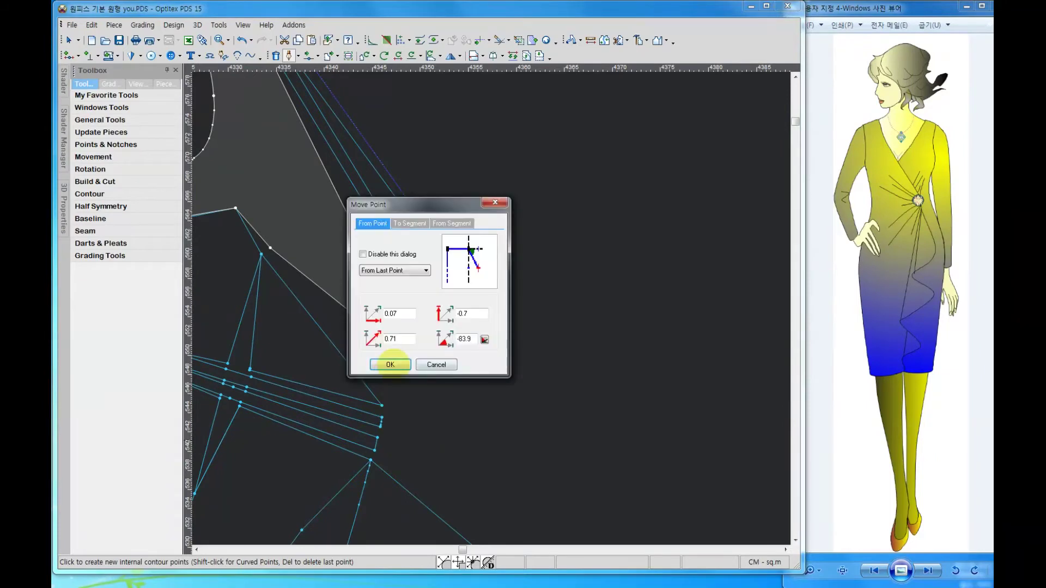
{"action": "left_click", "coordinate": [391, 364]}
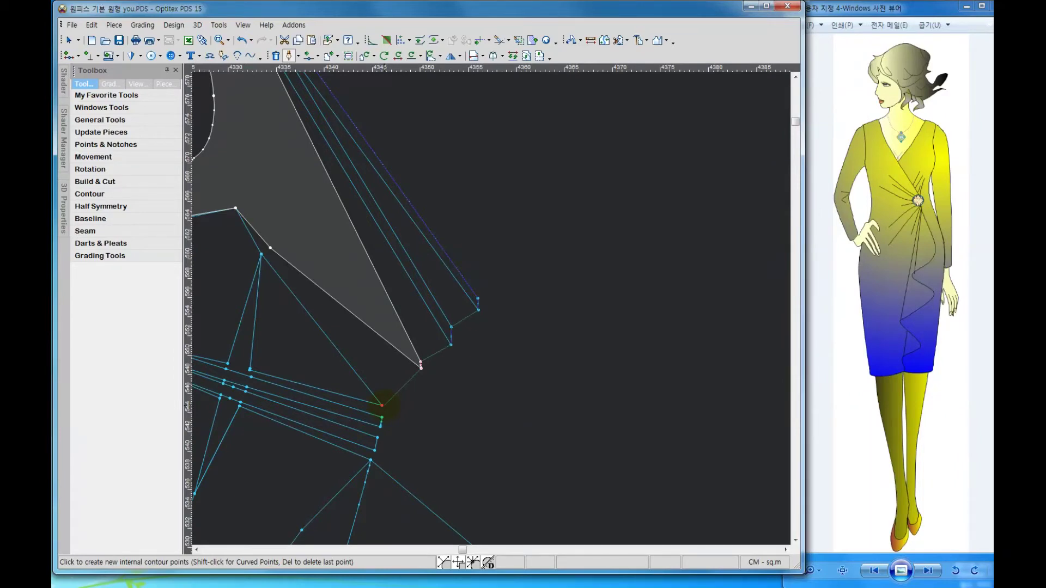
Extend the contour along the waist band and past it
{"action": "left_click", "coordinate": [382, 406]}
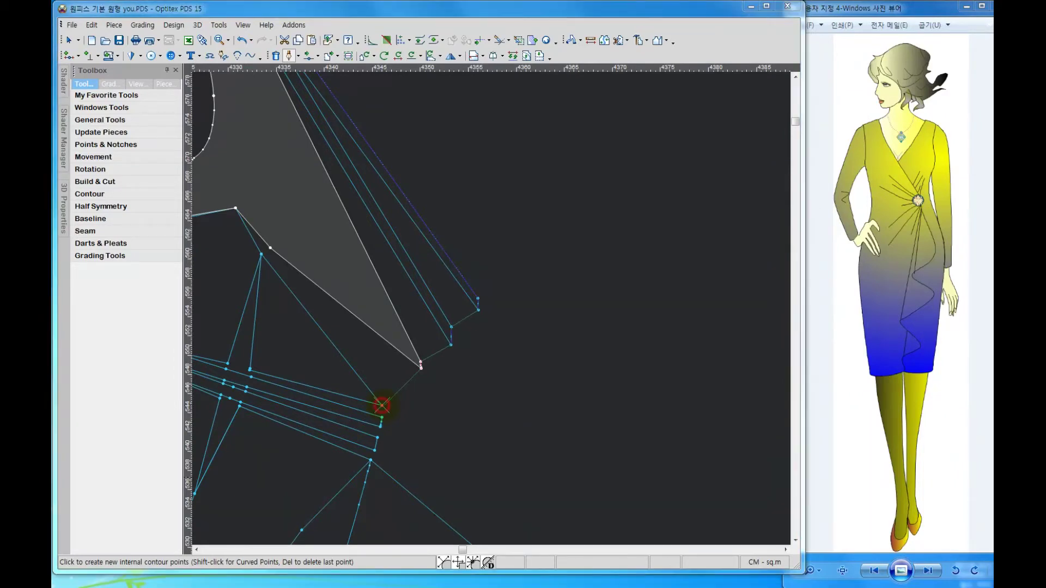
{"action": "key", "text": "Return"}
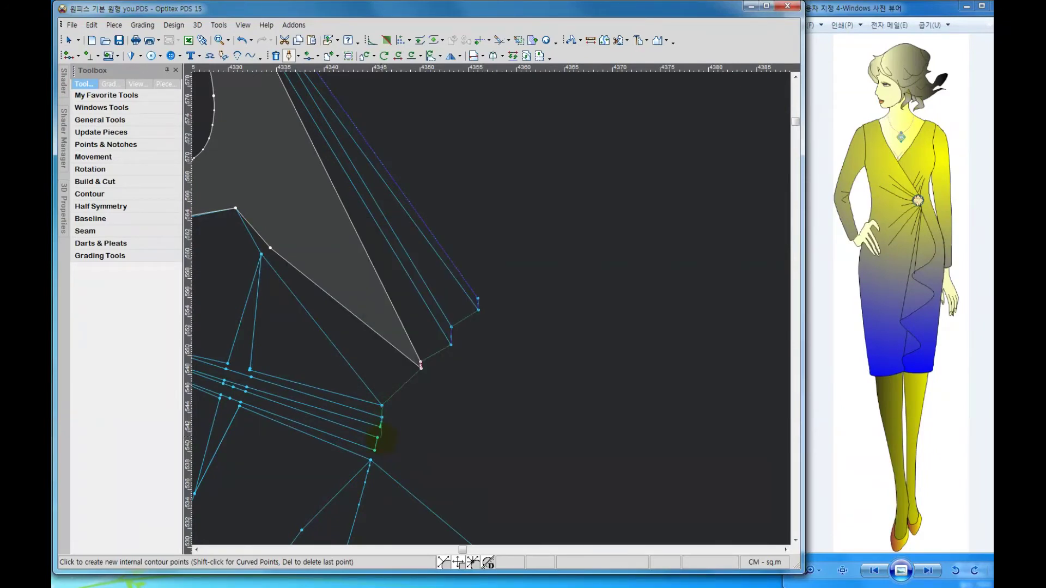
{"action": "left_click", "coordinate": [377, 437]}
{"action": "key", "text": "Return"}
{"action": "left_click", "coordinate": [370, 459]}
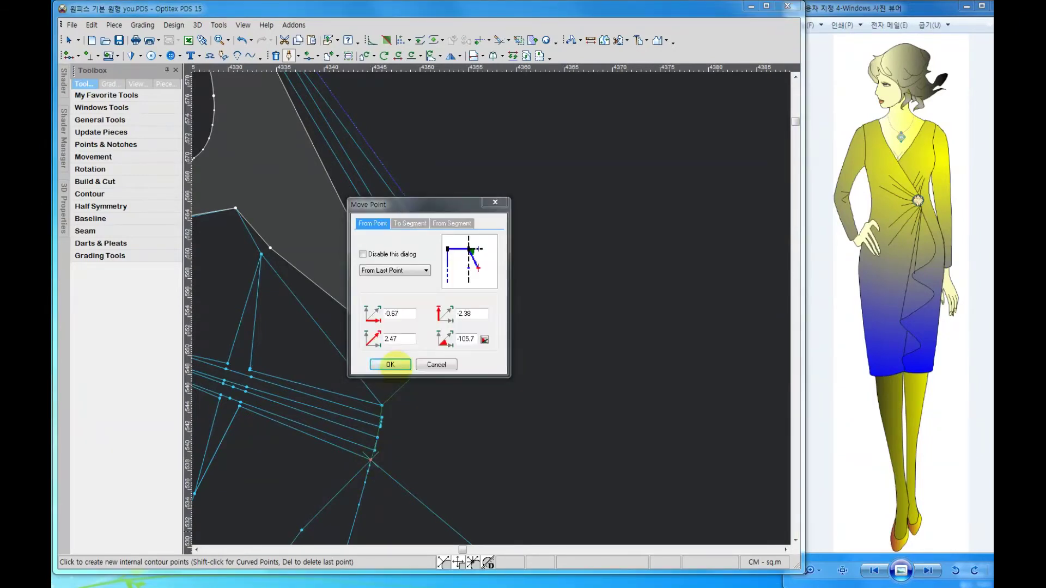
{"action": "left_click", "coordinate": [391, 364]}
{"action": "scroll", "coordinate": [493, 311], "scroll_direction": "down", "scroll_amount": 2}
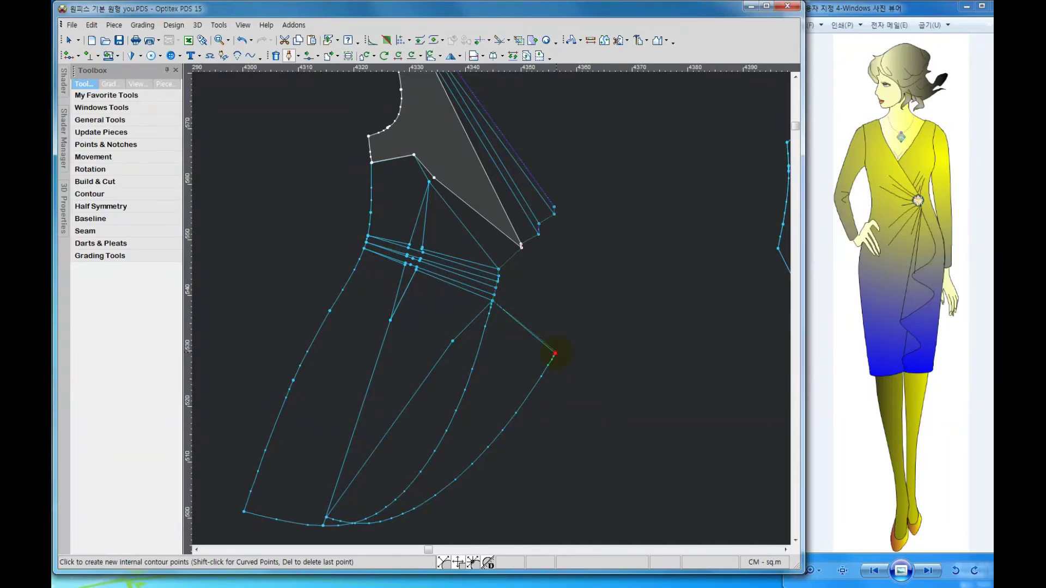
Trace contour points along the hem curve from its right corner to its left corner
{"action": "left_click", "coordinate": [555, 354]}
{"action": "key", "text": "Return"}
{"action": "left_click", "coordinate": [490, 445]}
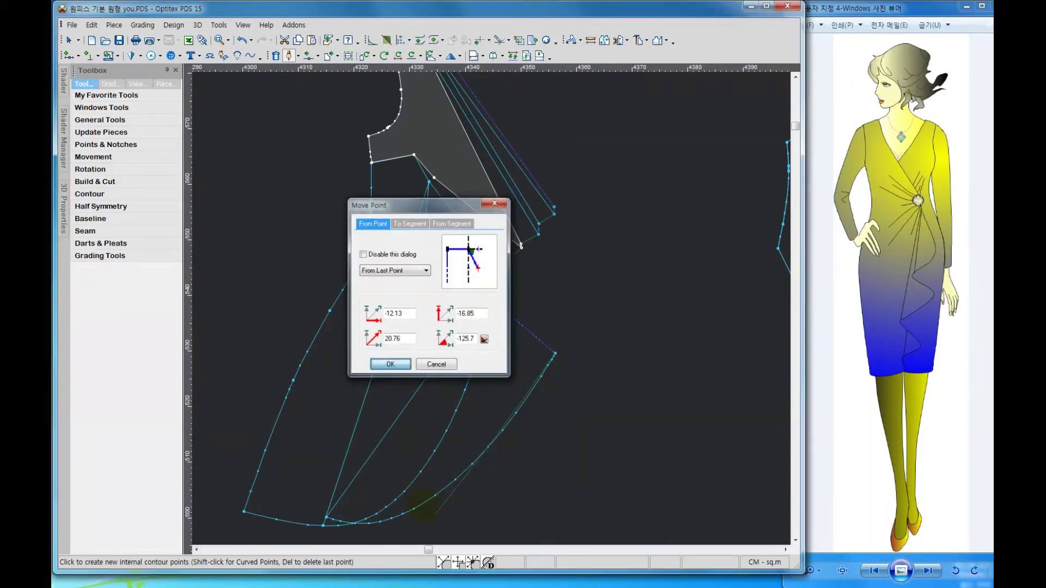
{"action": "key", "text": "Return"}
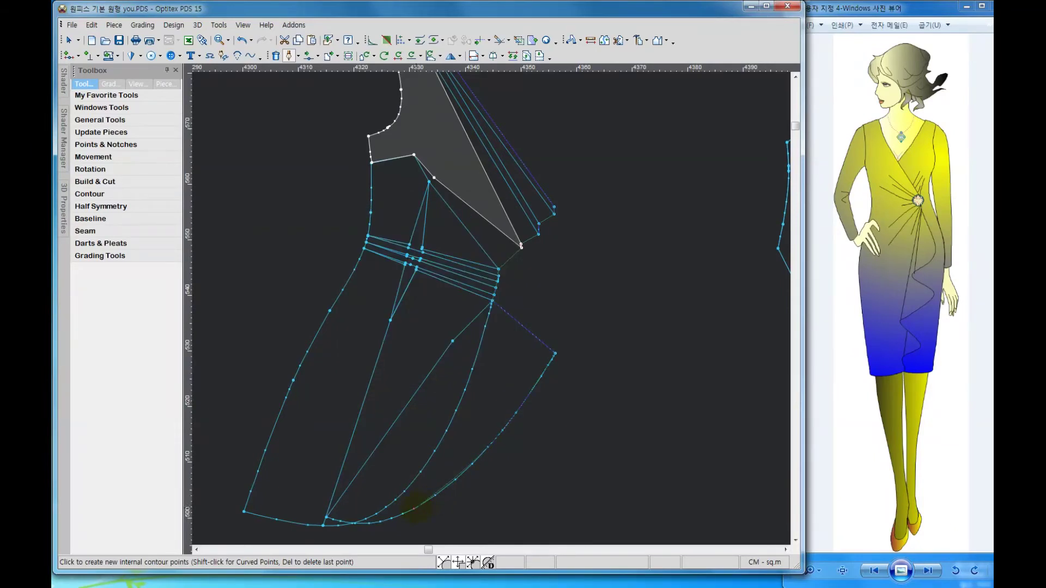
{"action": "left_click", "coordinate": [415, 508]}
{"action": "key", "text": "Return"}
{"action": "left_click", "coordinate": [381, 521]}
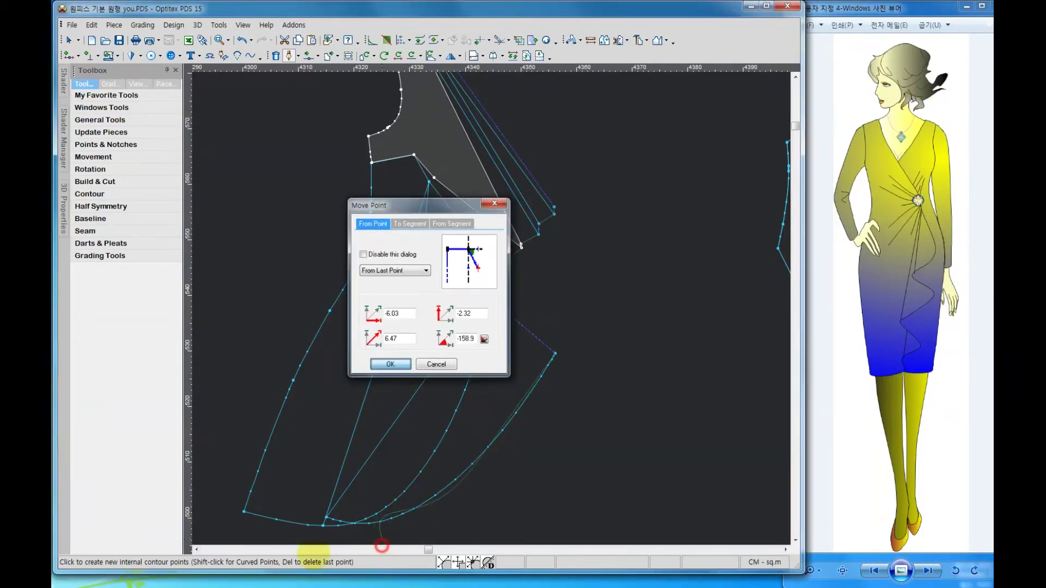
{"action": "key", "text": "Return"}
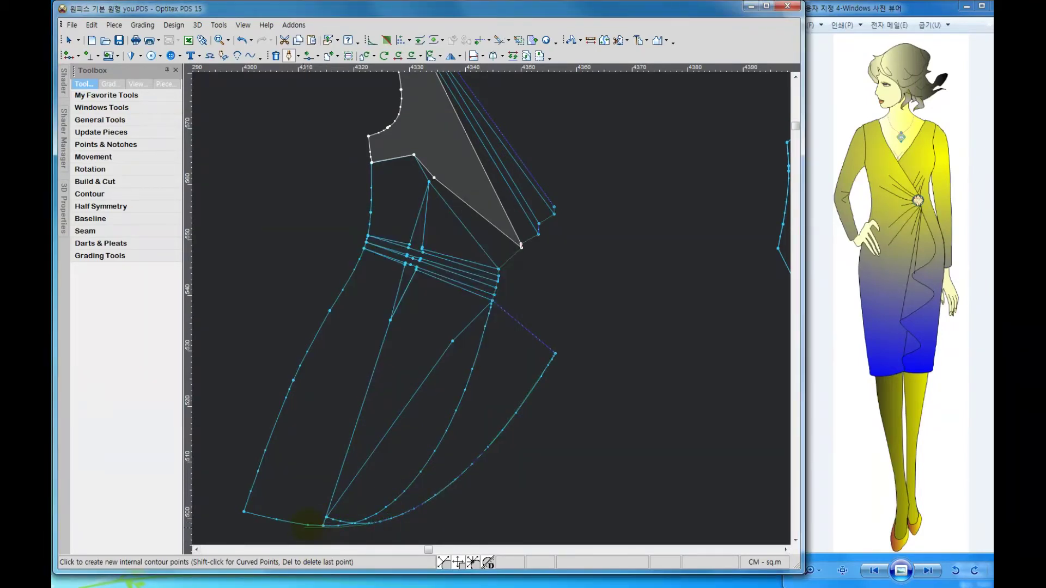
{"action": "left_click", "coordinate": [310, 525]}
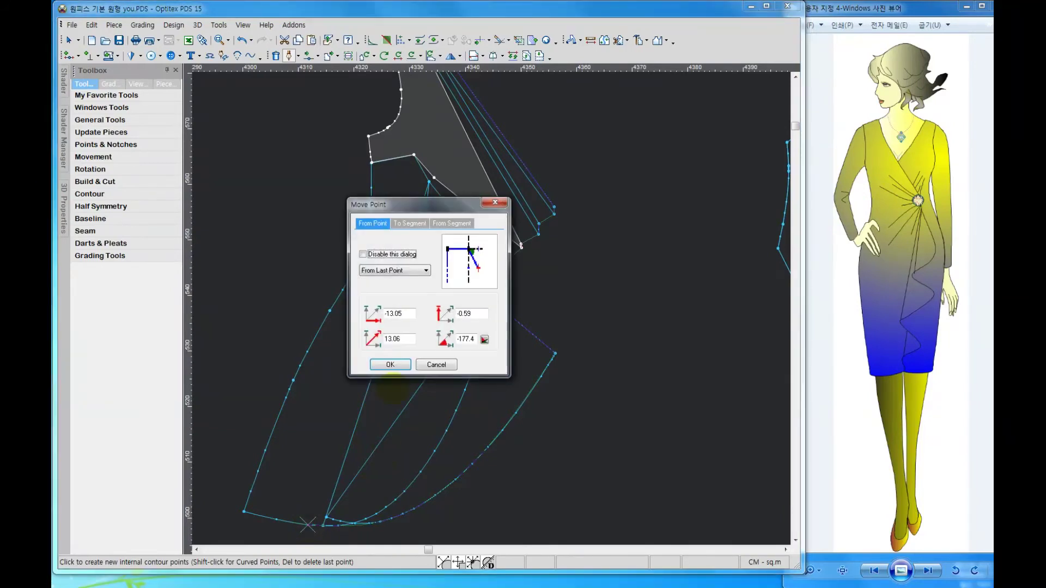
{"action": "left_click", "coordinate": [390, 364]}
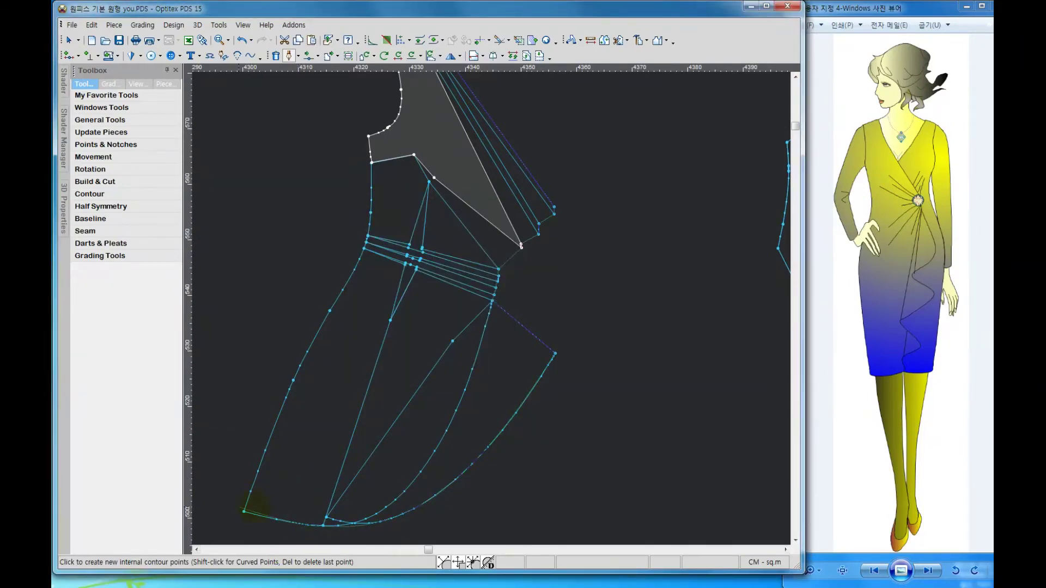
{"action": "left_click", "coordinate": [244, 511]}
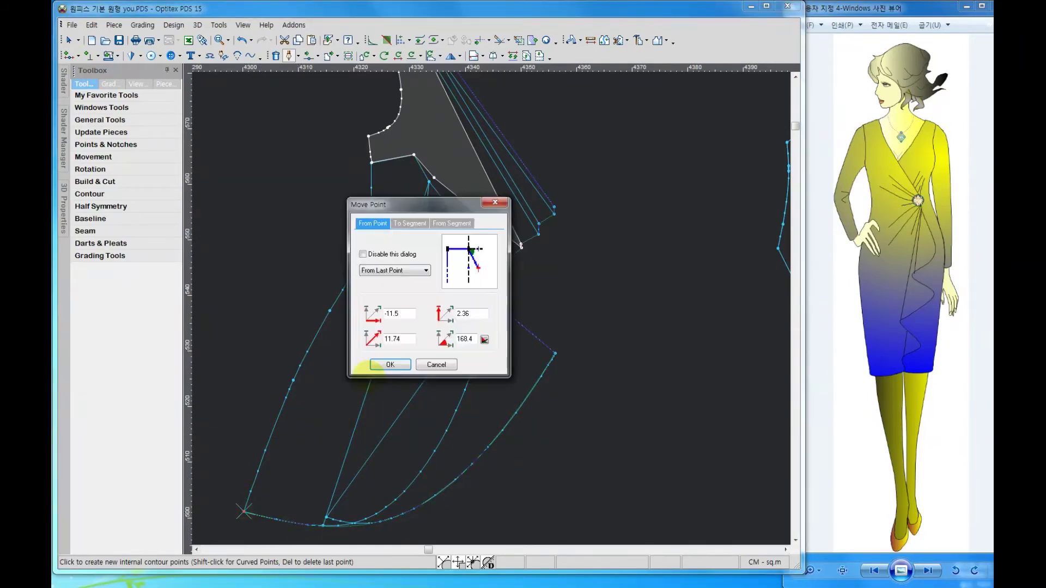
{"action": "key", "text": "Return"}
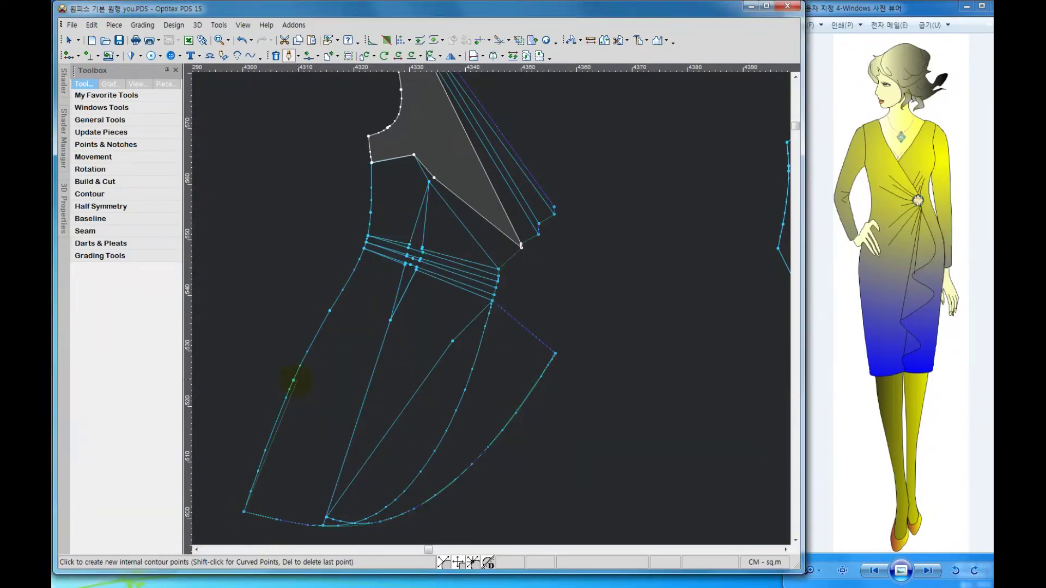
Run the contour up the left side seam toward the armhole
{"action": "left_click", "coordinate": [293, 380]}
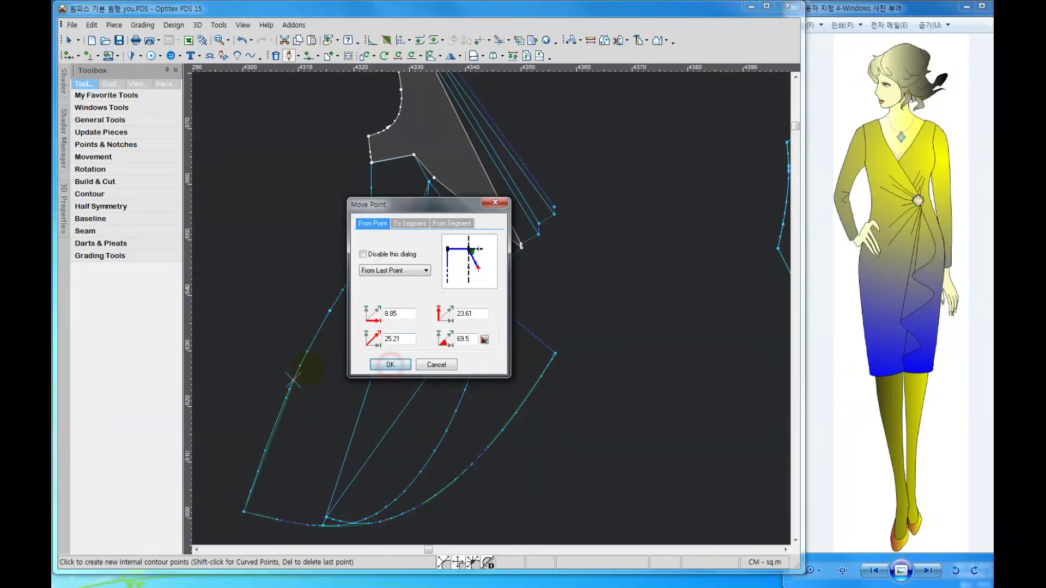
{"action": "key", "text": "Return"}
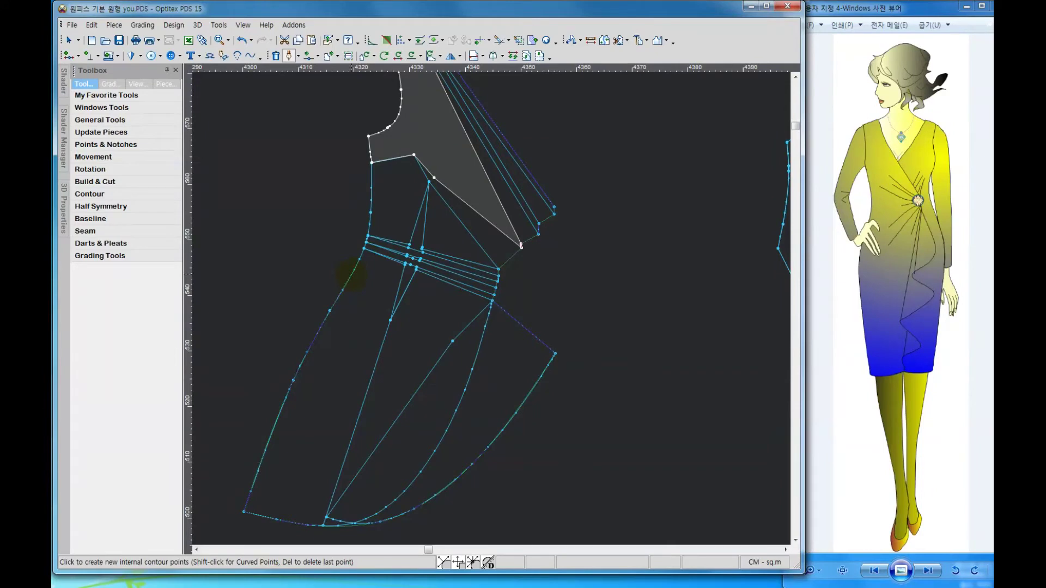
{"action": "left_click", "coordinate": [343, 289]}
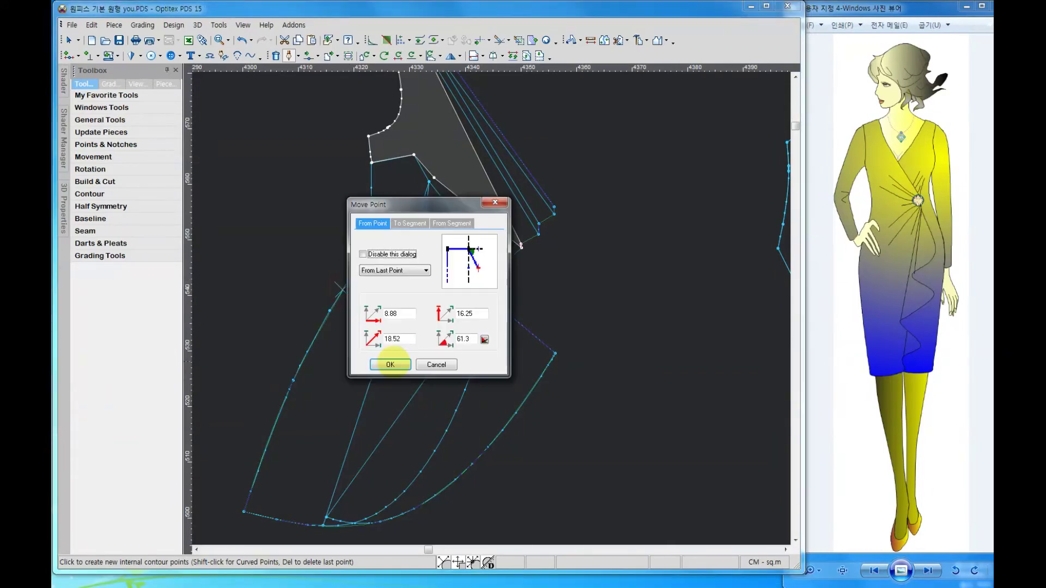
{"action": "key", "text": "Return"}
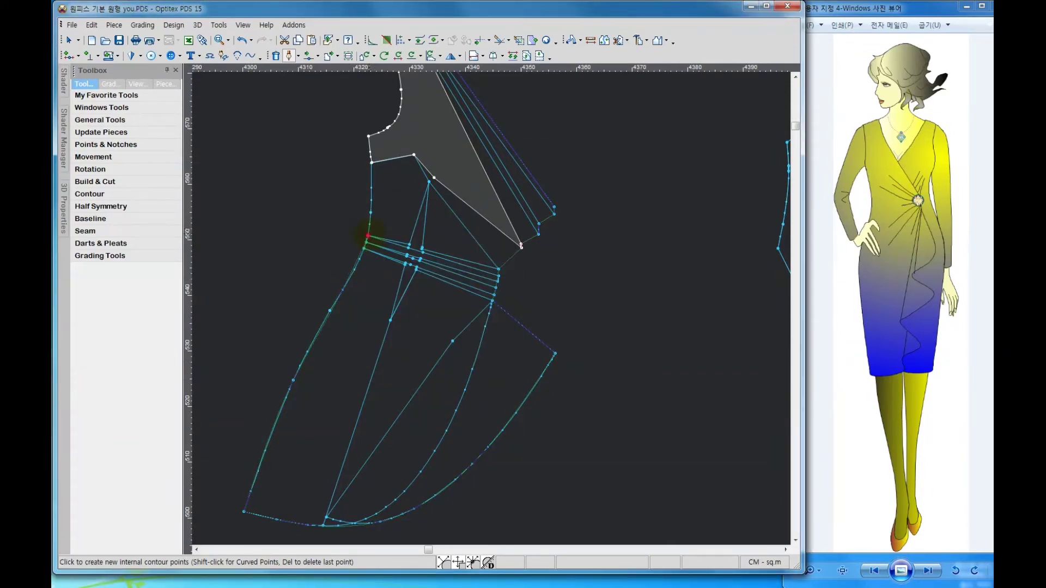
{"action": "left_click", "coordinate": [376, 141]}
{"action": "key", "text": "Return"}
End the line on the armhole curve and start a new contour at the armhole corner
{"action": "left_click", "coordinate": [389, 130]}
{"action": "key", "text": "Return"}
{"action": "scroll", "coordinate": [390, 136], "scroll_direction": "up", "scroll_amount": 3}
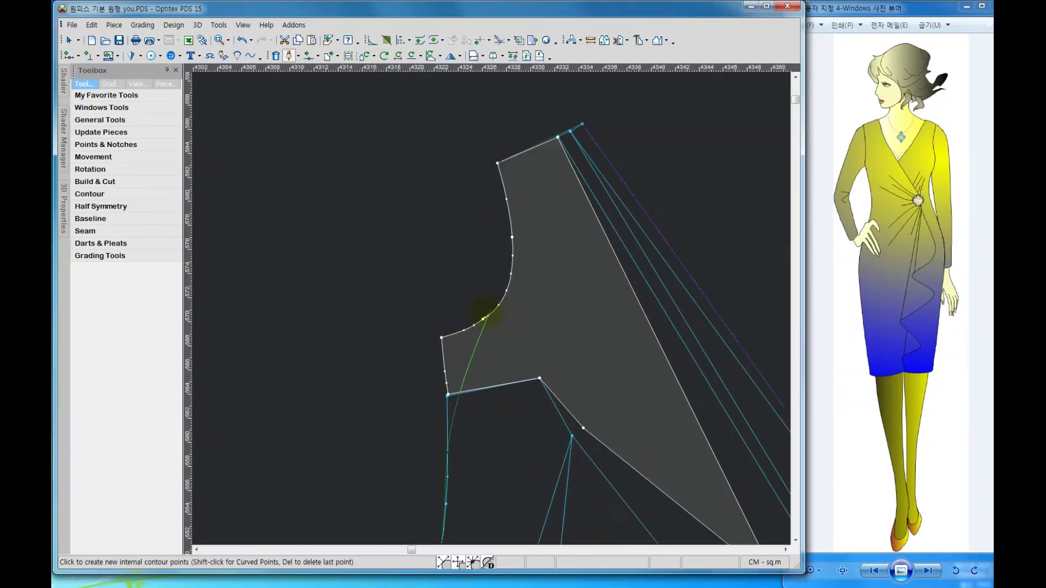
{"action": "left_click", "coordinate": [442, 338]}
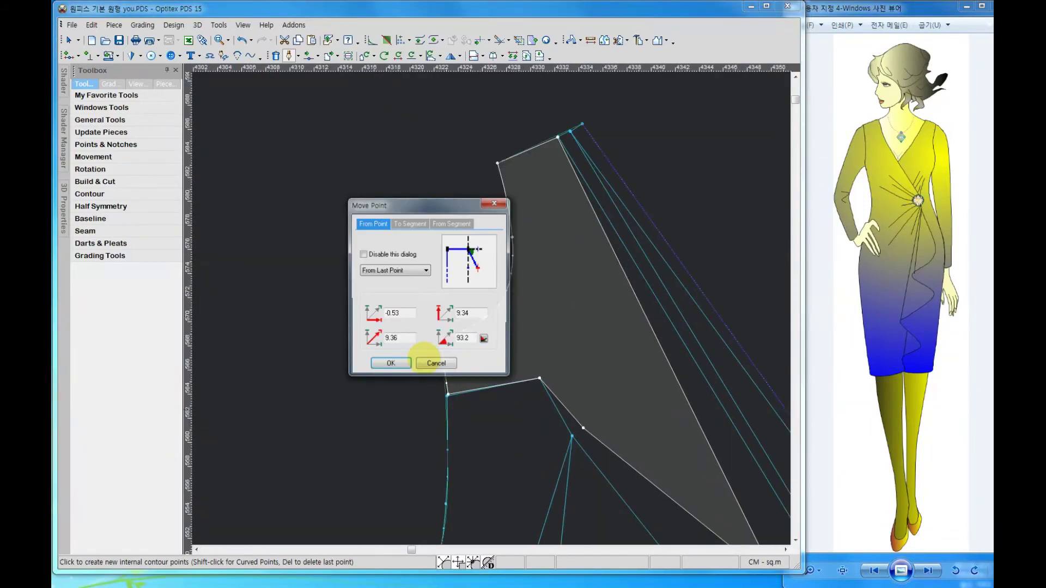
{"action": "key", "text": "Return"}
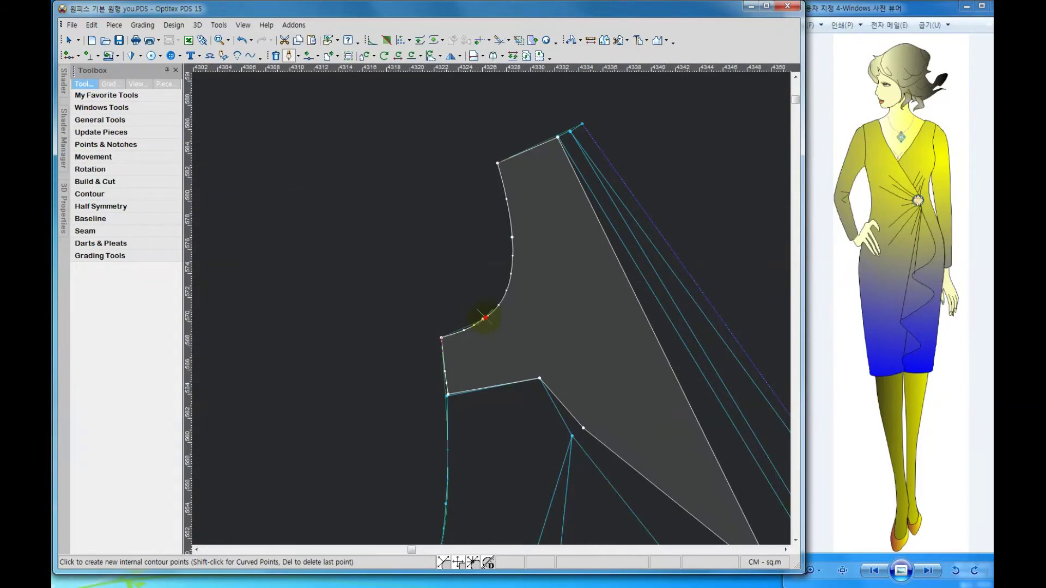
Trace the armhole curve up to the shoulder end and finish digitizing the contour
{"action": "left_click", "coordinate": [485, 317]}
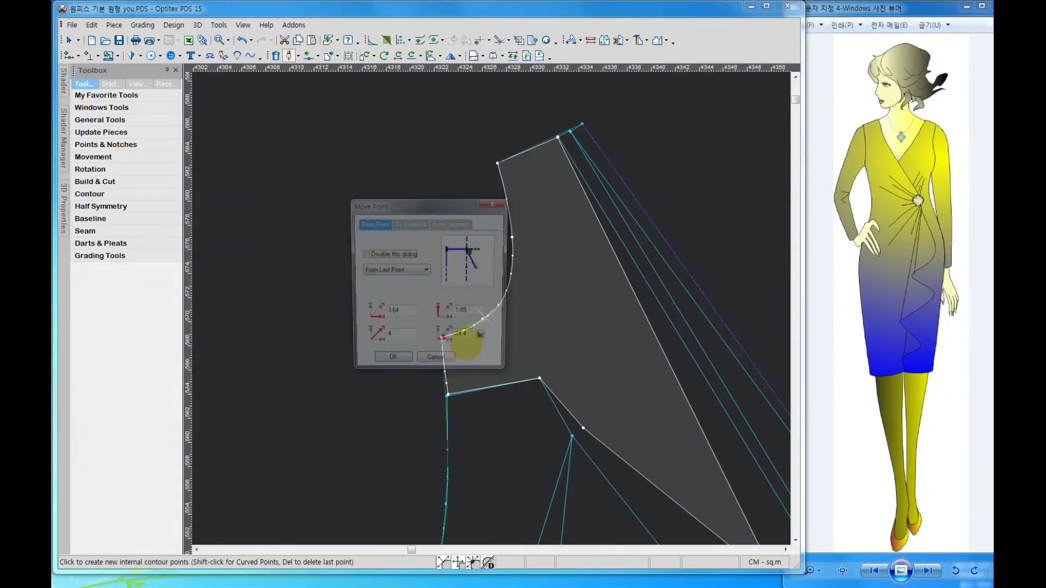
{"action": "key", "text": "Return"}
{"action": "left_click", "coordinate": [512, 274]}
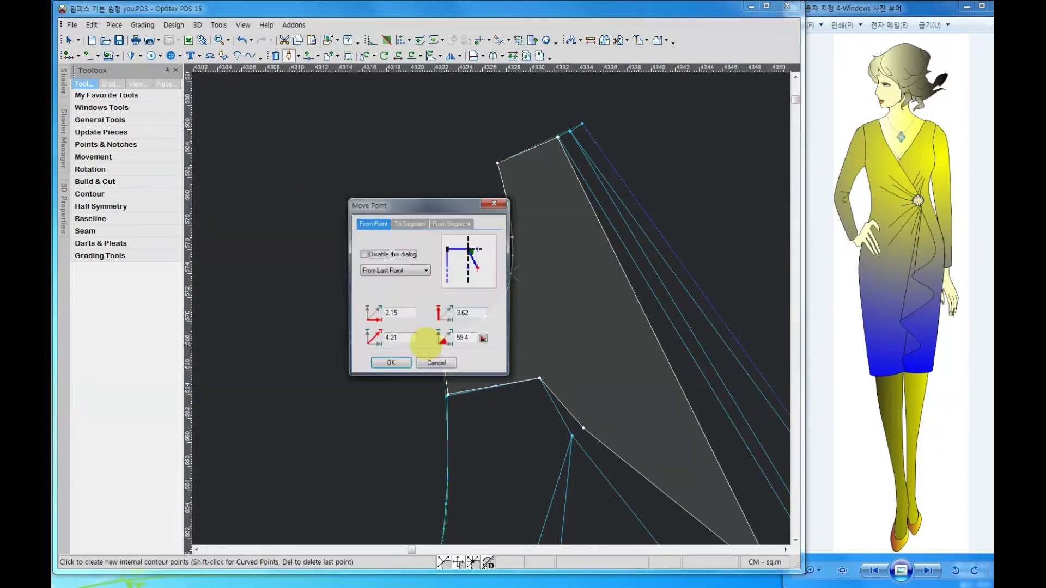
{"action": "key", "text": "Return"}
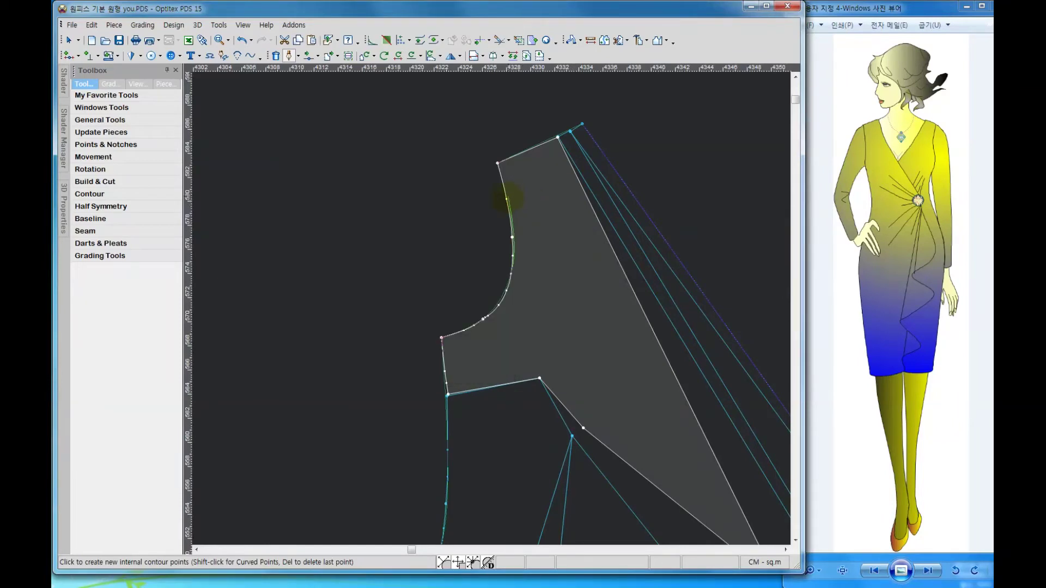
{"action": "left_click", "coordinate": [505, 198]}
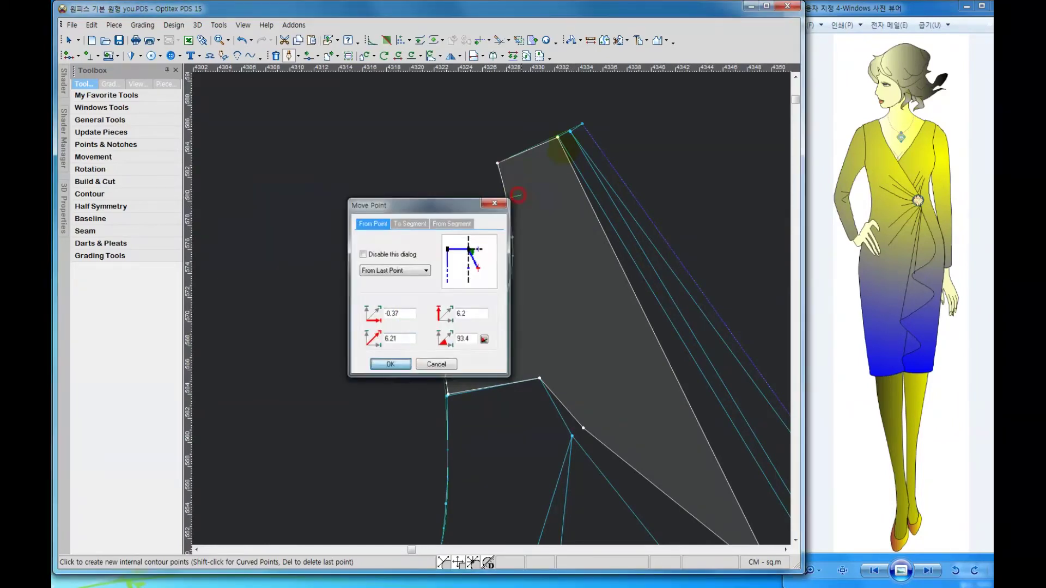
{"action": "key", "text": "Return"}
{"action": "scroll", "coordinate": [490, 294], "scroll_direction": "down", "scroll_amount": 2}
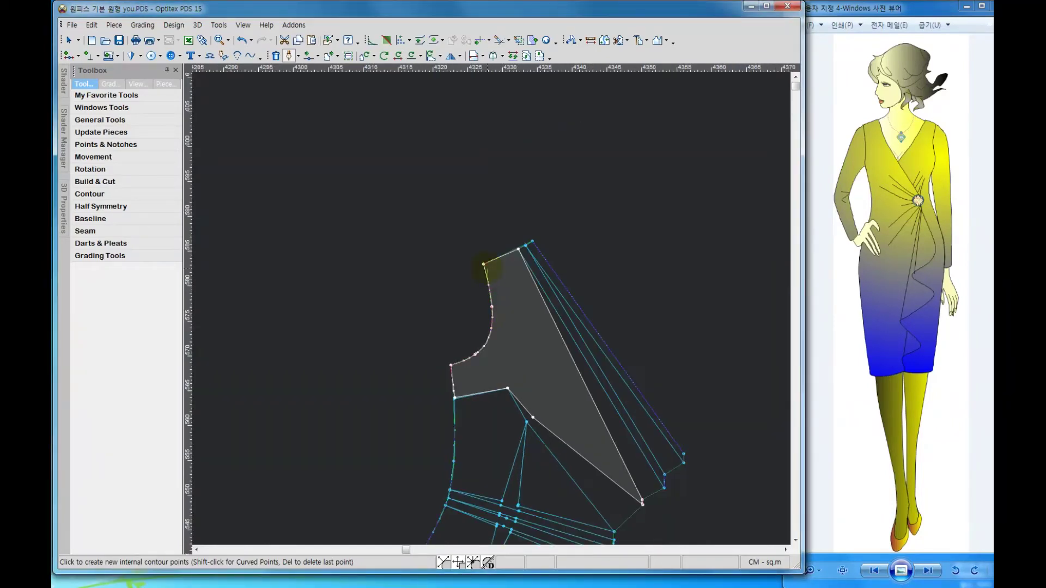
{"action": "left_click", "coordinate": [483, 265]}
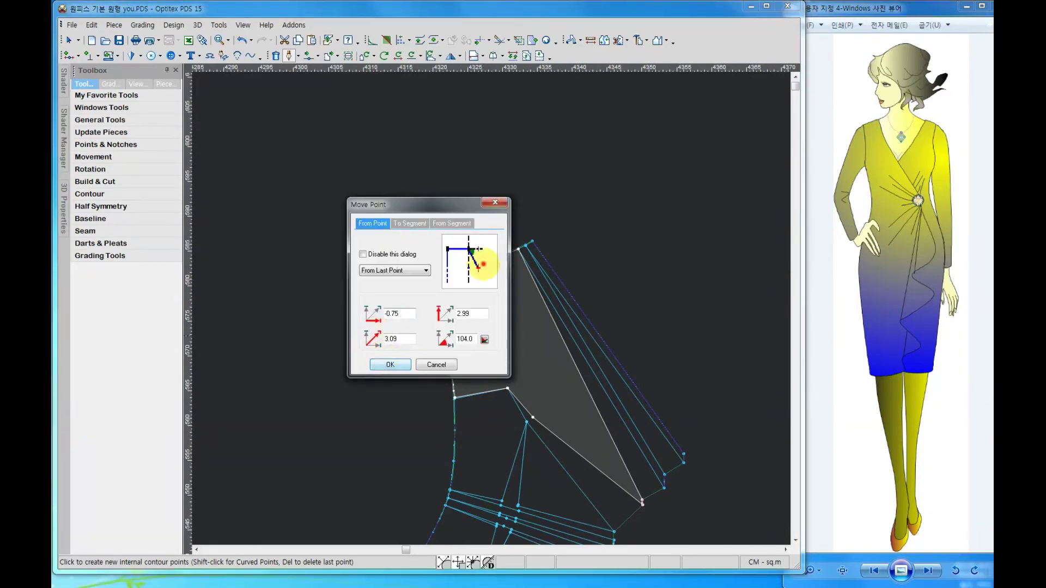
{"action": "key", "text": "Return"}
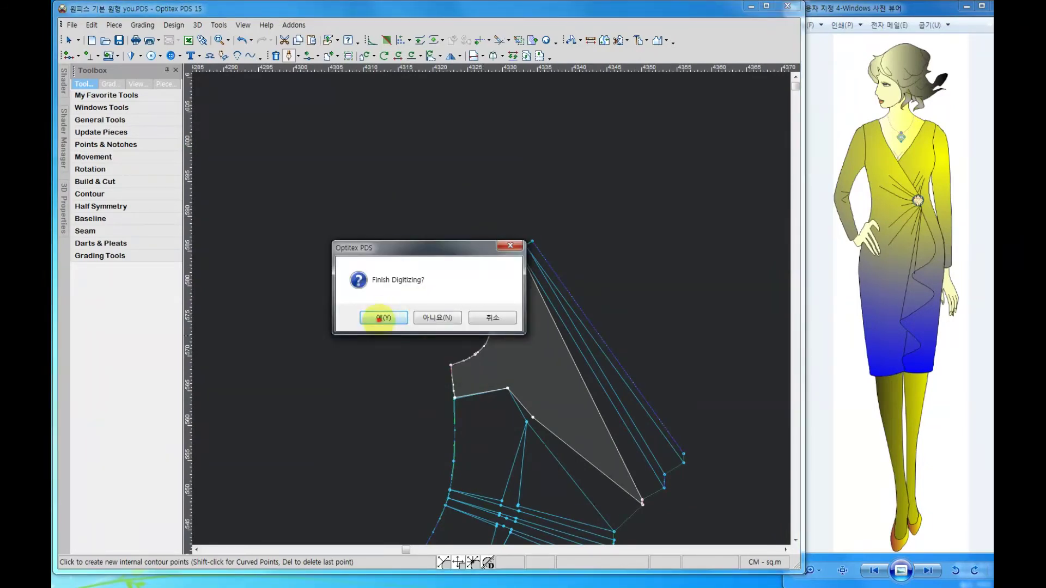
{"action": "left_click", "coordinate": [380, 318]}
Choose the Form New Piece from Areas tool
{"action": "scroll", "coordinate": [491, 304], "scroll_direction": "down", "scroll_amount": 1}
{"action": "scroll", "coordinate": [488, 297], "scroll_direction": "down", "scroll_amount": 1}
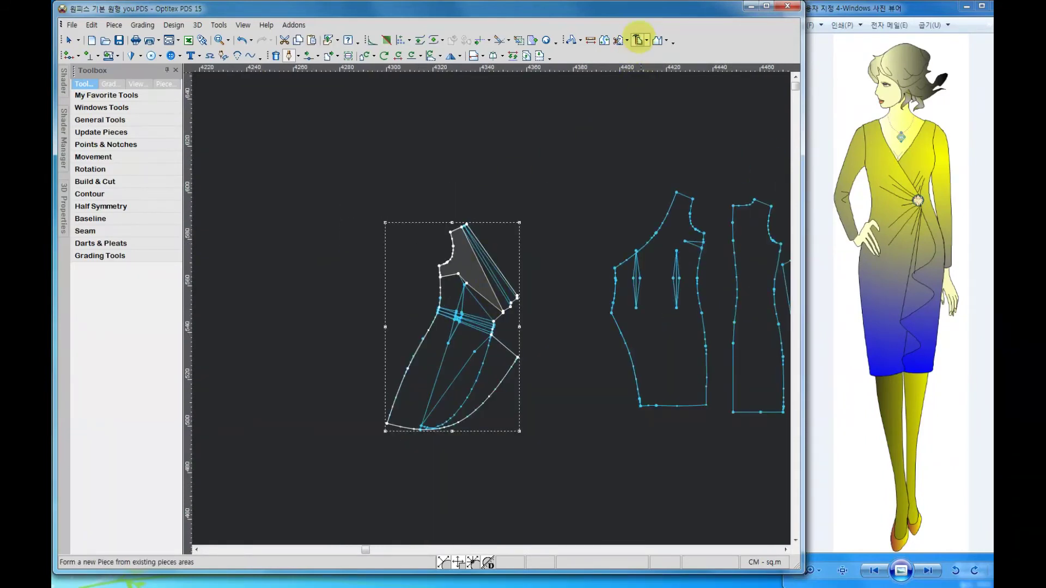
{"action": "left_click", "coordinate": [638, 39]}
Pick the first skirt areas, including the neighbouring and left panels, for the new piece
{"action": "left_click", "coordinate": [499, 365]}
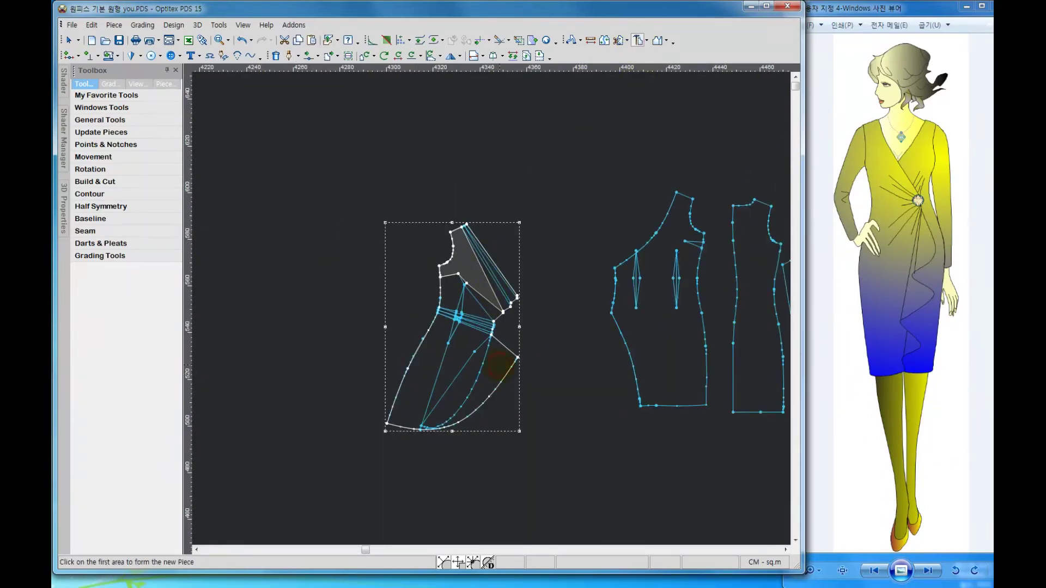
{"action": "left_click", "coordinate": [469, 376]}
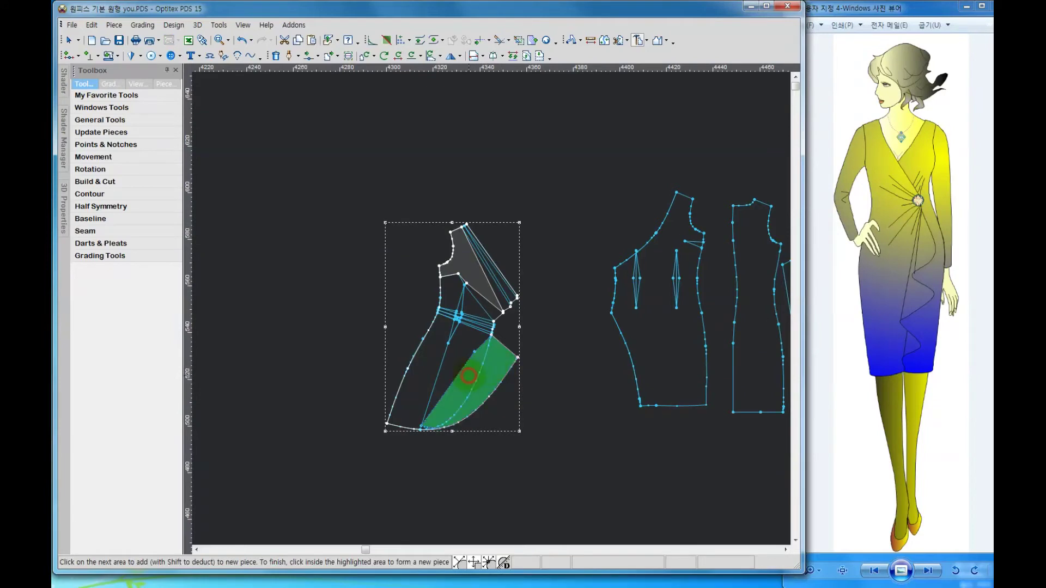
{"action": "left_click", "coordinate": [425, 372]}
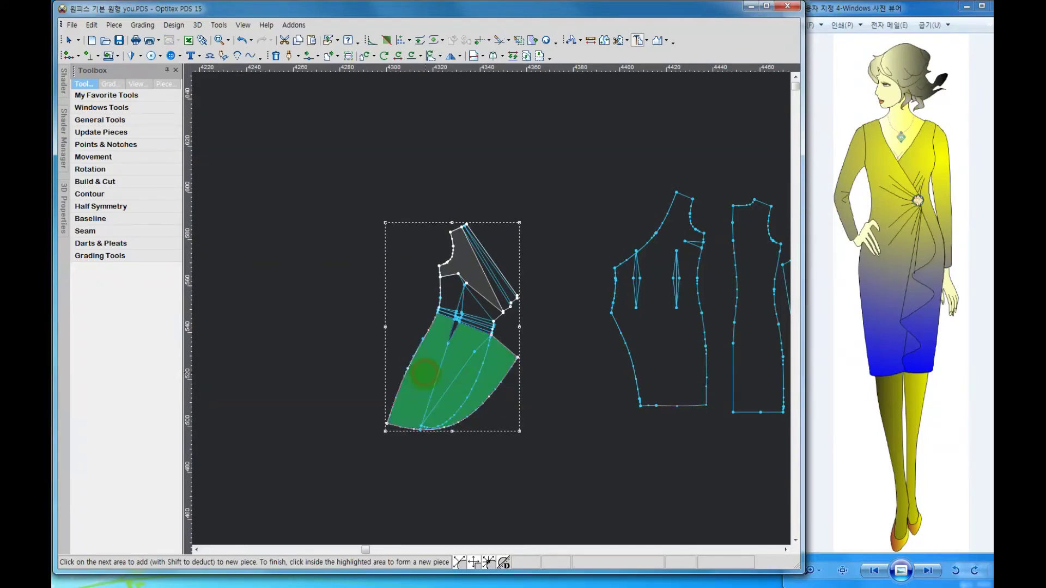
{"action": "scroll", "coordinate": [461, 314], "scroll_direction": "up", "scroll_amount": 2}
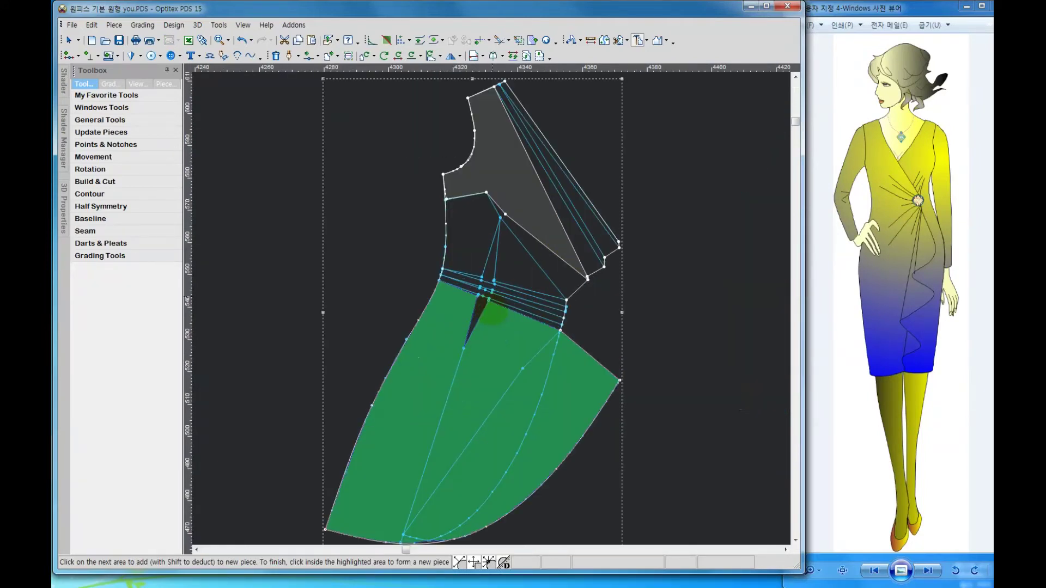
{"action": "scroll", "coordinate": [461, 313], "scroll_direction": "up", "scroll_amount": 2}
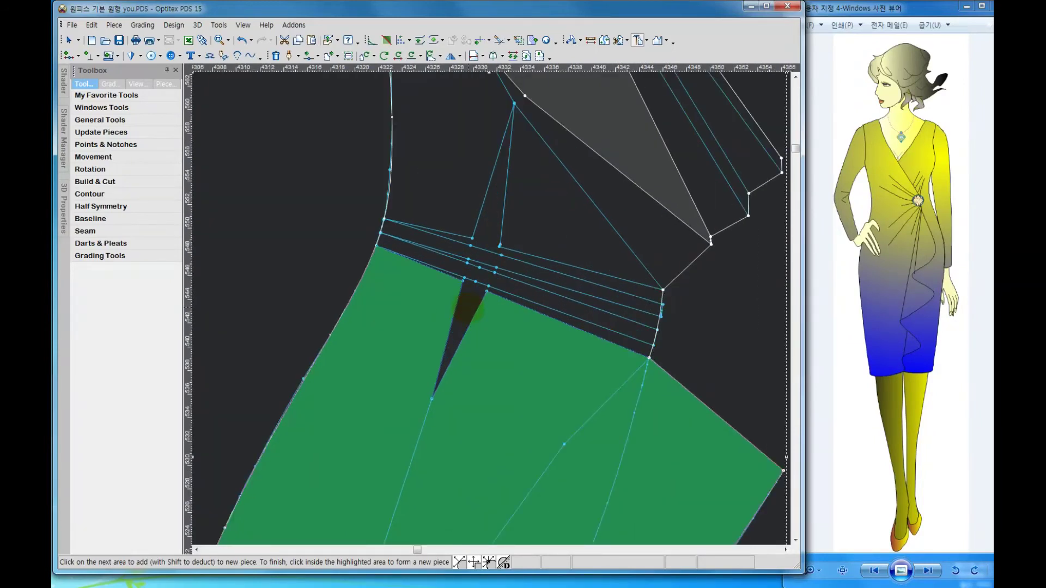
Add the dart triangles, the waist strips and the upper bodice area
{"action": "left_click", "coordinate": [467, 308]}
{"action": "left_click", "coordinate": [570, 304]}
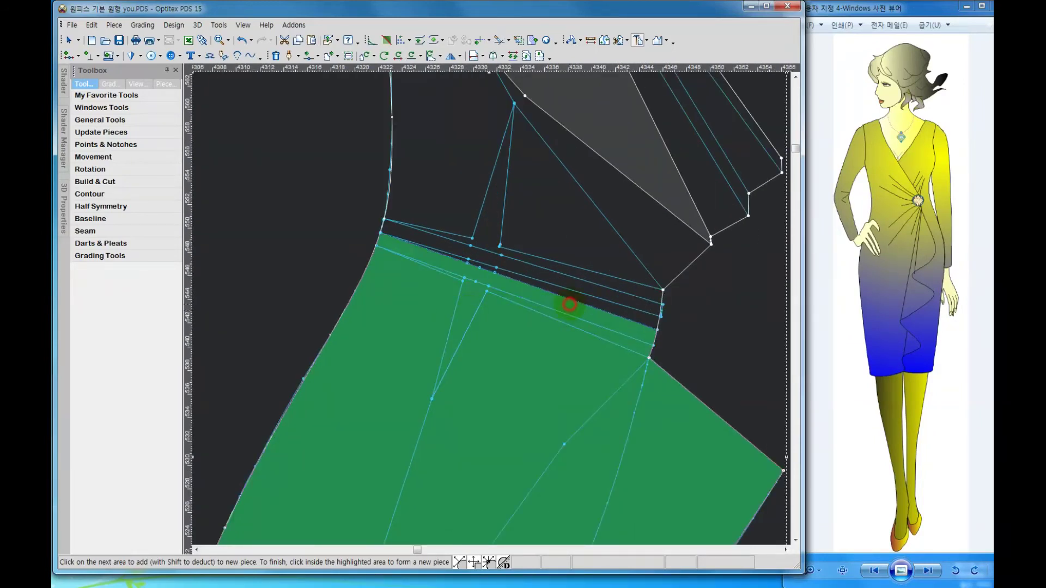
{"action": "left_click", "coordinate": [575, 289]}
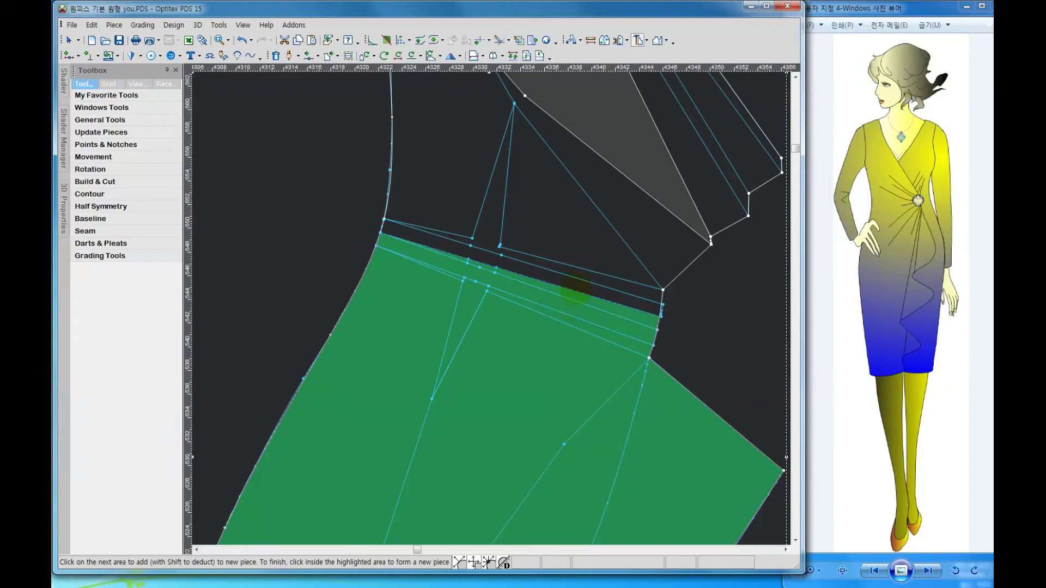
{"action": "left_click", "coordinate": [577, 283]}
{"action": "left_click", "coordinate": [579, 272]}
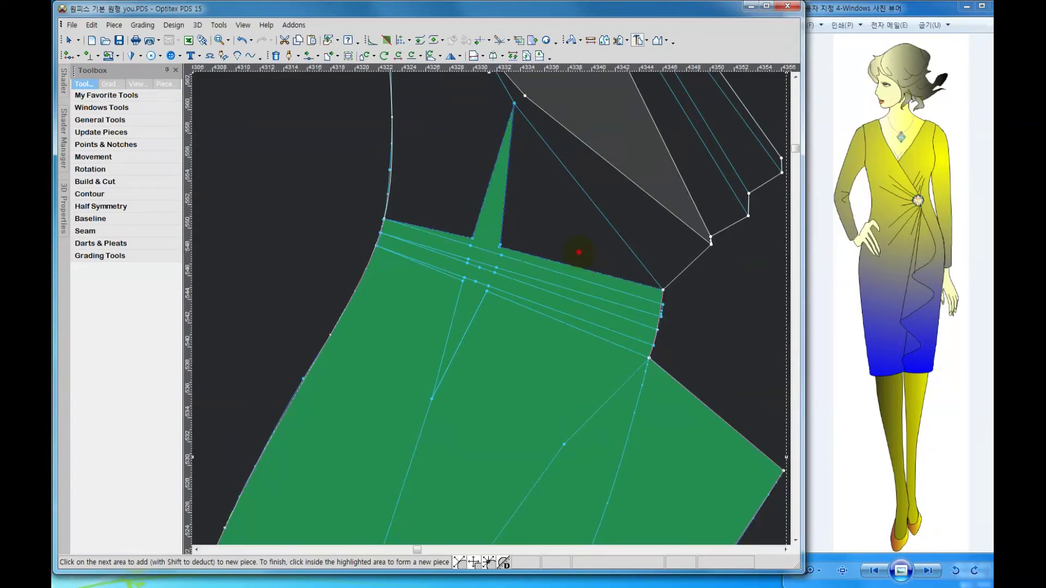
{"action": "left_click", "coordinate": [533, 220]}
{"action": "left_click", "coordinate": [614, 193]}
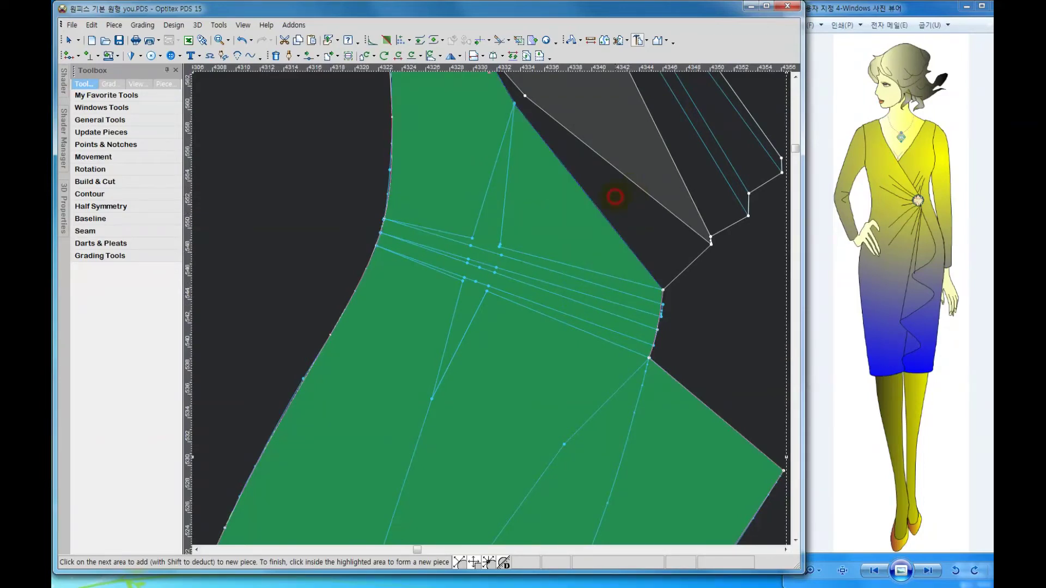
{"action": "scroll", "coordinate": [469, 259], "scroll_direction": "down", "scroll_amount": 2}
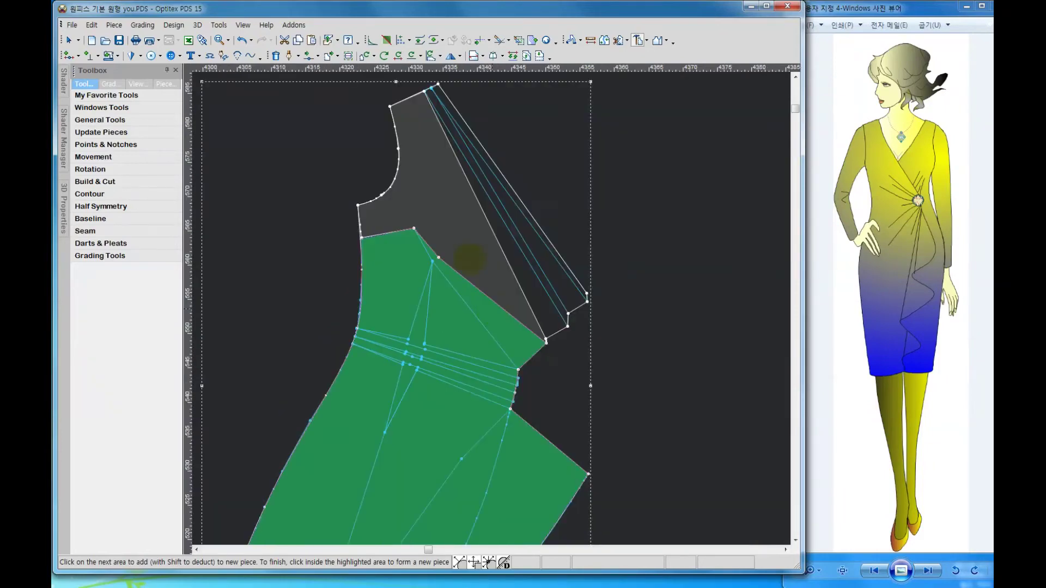
Add the grey shoulder and neck area and the shoulder strips
{"action": "left_click", "coordinate": [505, 261]}
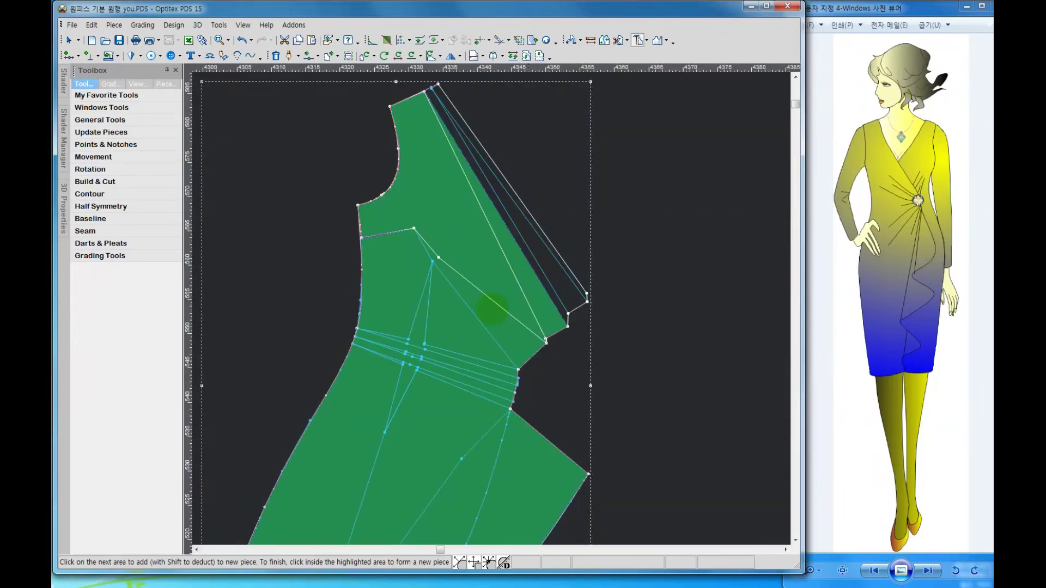
{"action": "scroll", "coordinate": [491, 303], "scroll_direction": "up", "scroll_amount": 1}
{"action": "left_click", "coordinate": [493, 299]}
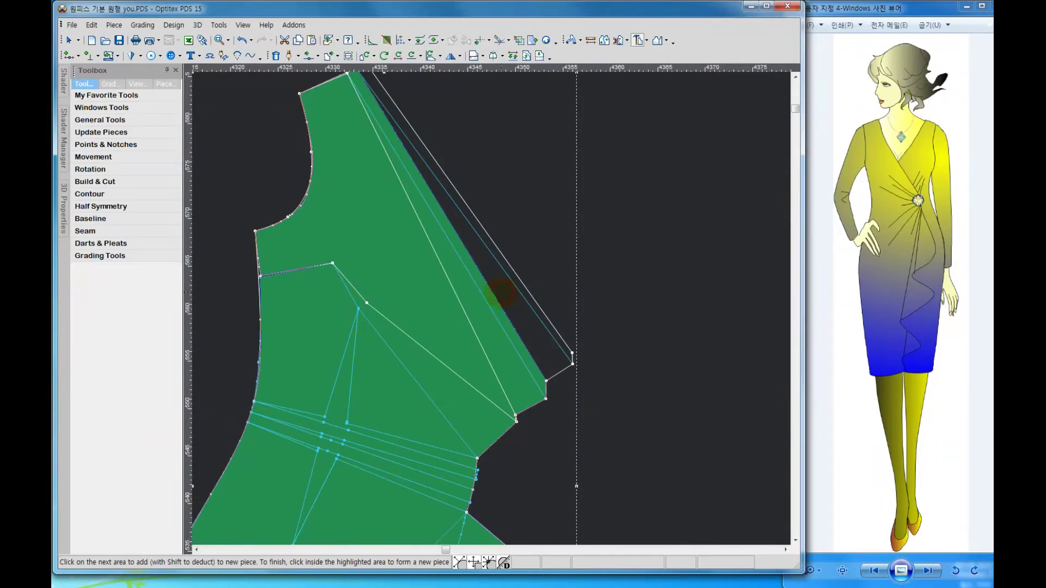
{"action": "left_click", "coordinate": [500, 294]}
{"action": "scroll", "coordinate": [491, 309], "scroll_direction": "up", "scroll_amount": 1}
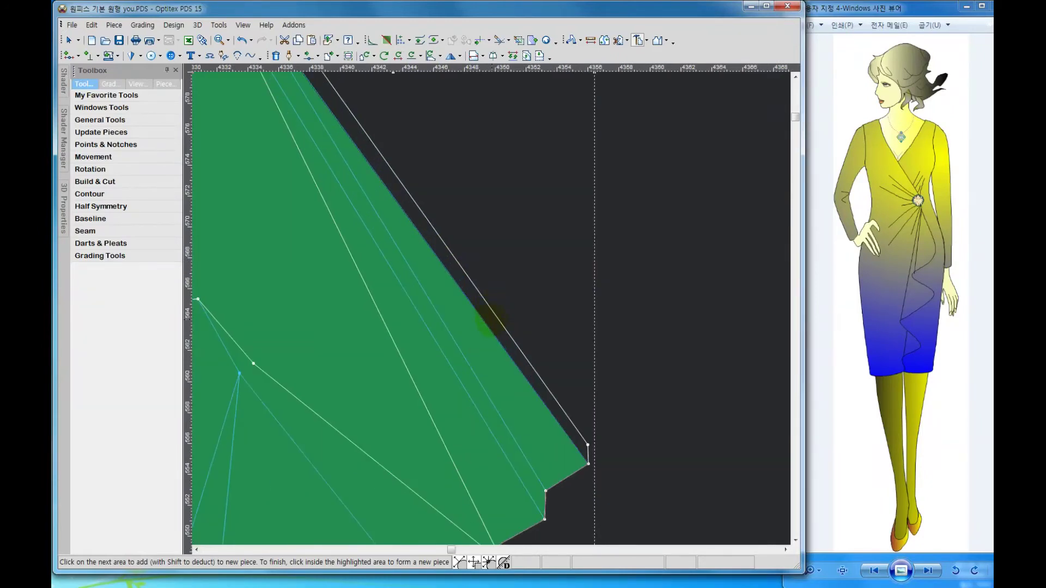
{"action": "scroll", "coordinate": [485, 310], "scroll_direction": "down", "scroll_amount": 1}
{"action": "scroll", "coordinate": [474, 362], "scroll_direction": "down", "scroll_amount": 1}
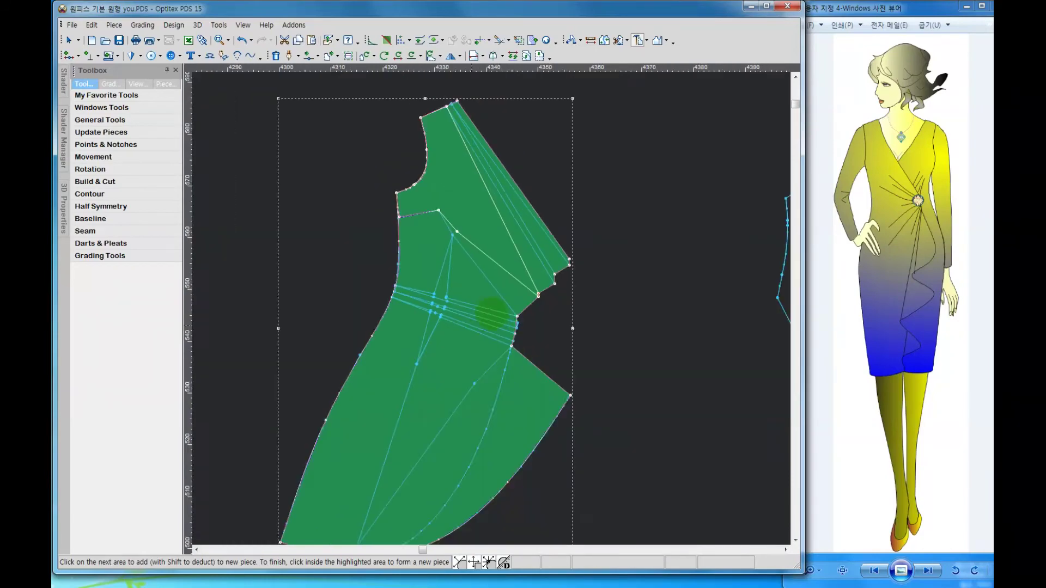
{"action": "scroll", "coordinate": [488, 305], "scroll_direction": "down", "scroll_amount": 1}
{"action": "scroll", "coordinate": [411, 467], "scroll_direction": "up", "scroll_amount": 1}
{"action": "scroll", "coordinate": [490, 298], "scroll_direction": "up", "scroll_amount": 1}
{"action": "scroll", "coordinate": [493, 305], "scroll_direction": "up", "scroll_amount": 1}
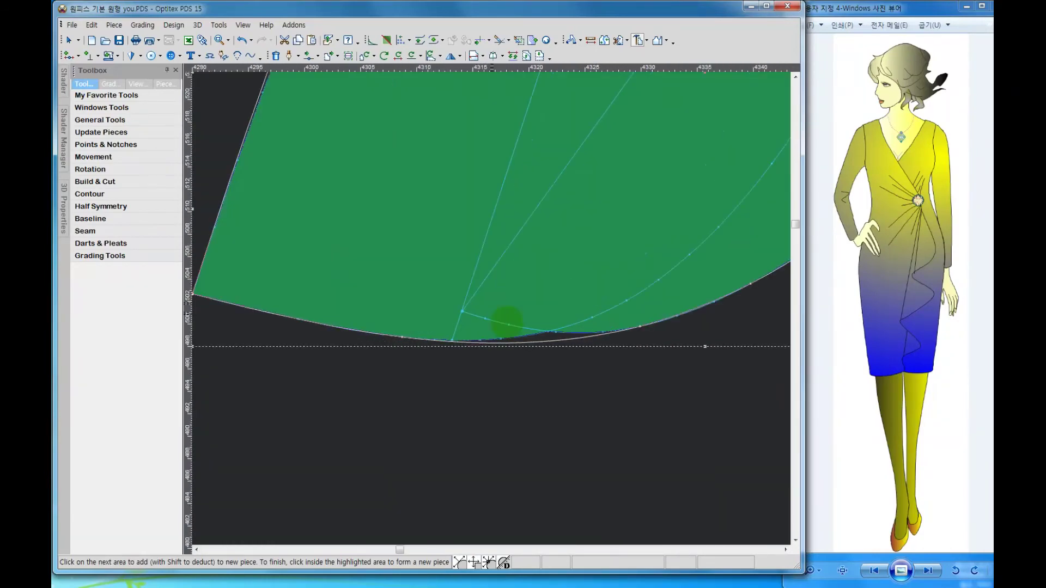
{"action": "scroll", "coordinate": [508, 318], "scroll_direction": "up", "scroll_amount": 1}
{"action": "scroll", "coordinate": [485, 302], "scroll_direction": "up", "scroll_amount": 2}
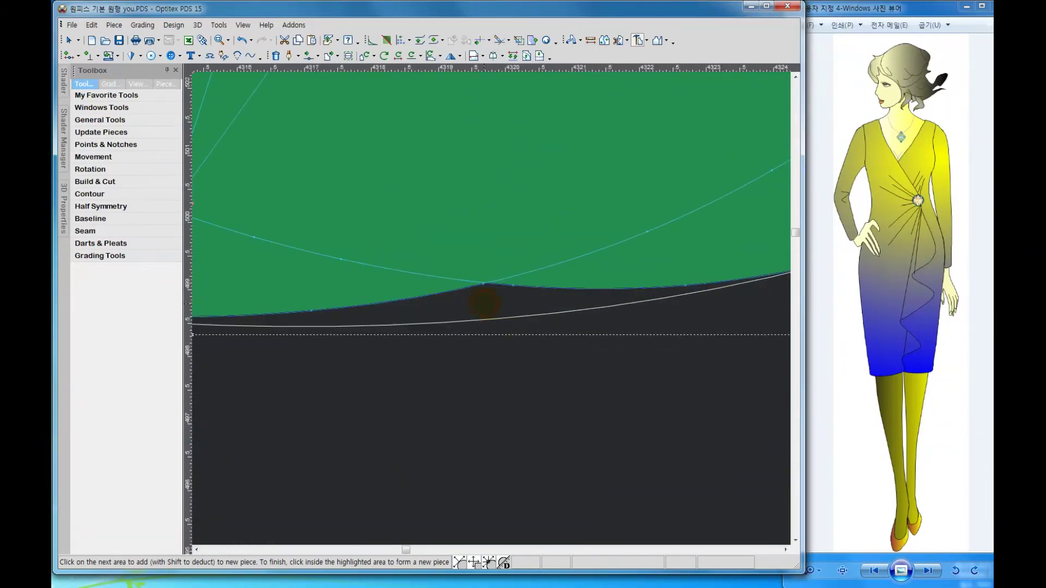
Add the area above the hem curve and zoom out
{"action": "left_click", "coordinate": [486, 303]}
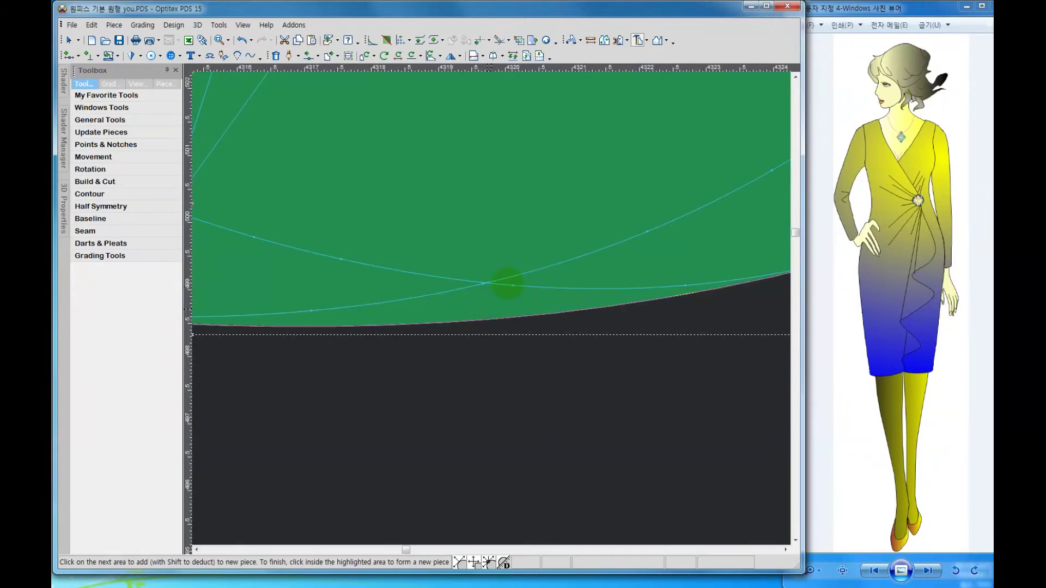
{"action": "scroll", "coordinate": [507, 283], "scroll_direction": "down", "scroll_amount": 1}
{"action": "scroll", "coordinate": [490, 303], "scroll_direction": "down", "scroll_amount": 1}
{"action": "scroll", "coordinate": [498, 290], "scroll_direction": "down", "scroll_amount": 2}
{"action": "scroll", "coordinate": [497, 285], "scroll_direction": "down", "scroll_amount": 1}
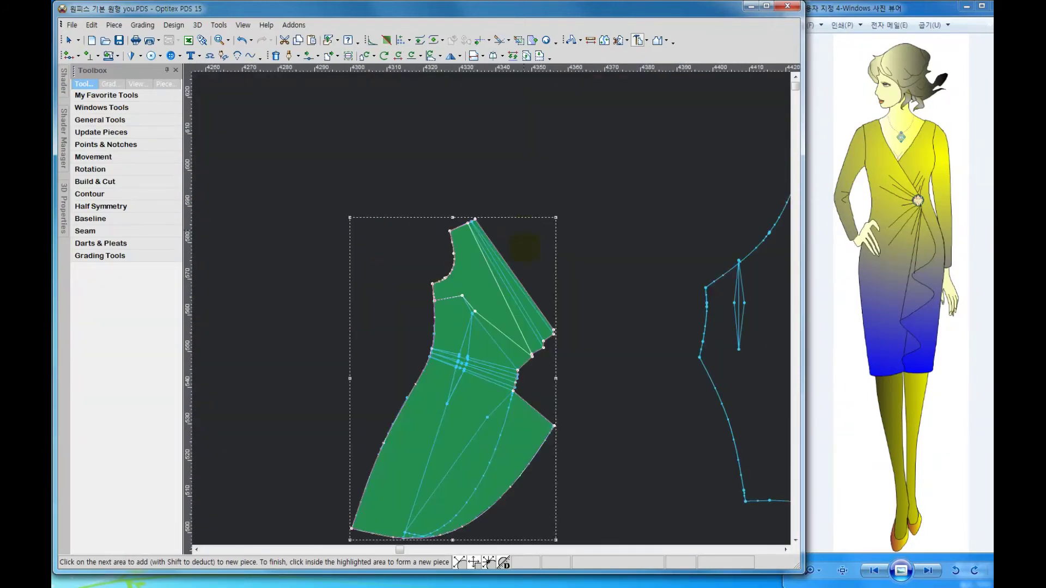
{"action": "scroll", "coordinate": [463, 355], "scroll_direction": "down", "scroll_amount": 1}
{"action": "scroll", "coordinate": [414, 229], "scroll_direction": "down", "scroll_amount": 1}
{"action": "scroll", "coordinate": [370, 109], "scroll_direction": "down", "scroll_amount": 1}
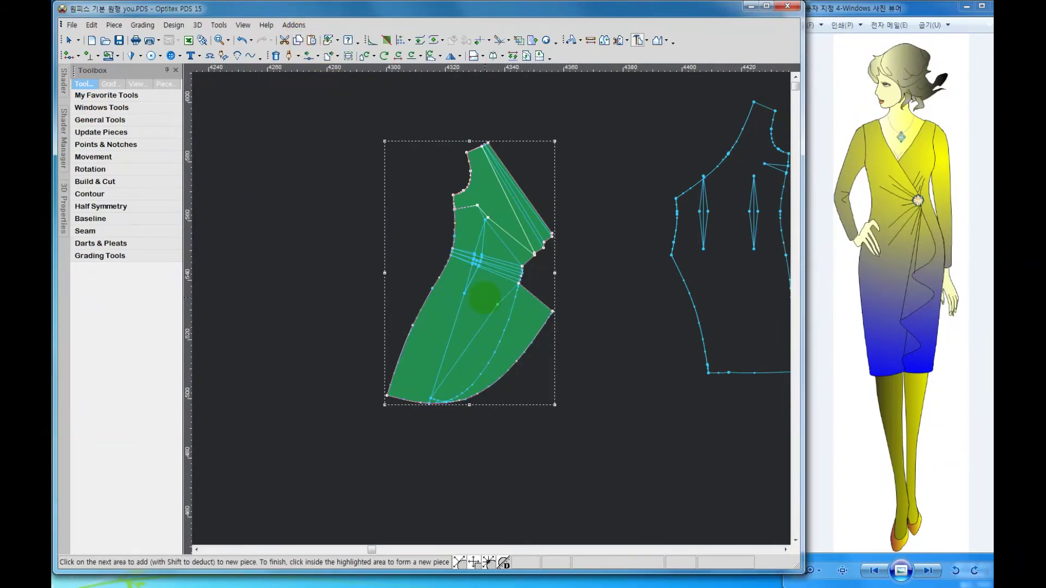
Form the new piece and drag it off the draft to the left
{"action": "right_click", "coordinate": [484, 297]}
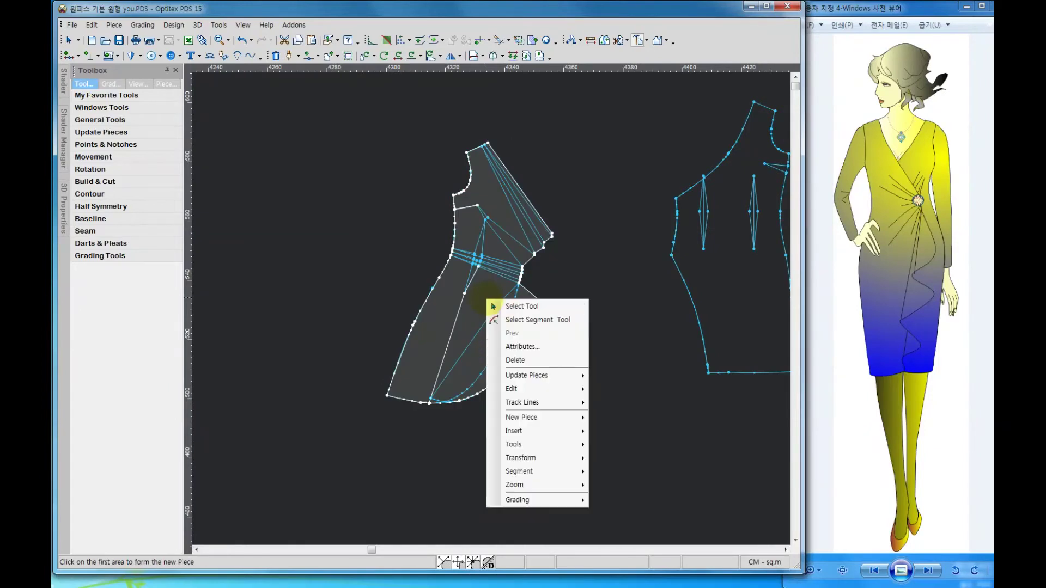
{"action": "left_click", "coordinate": [507, 305]}
{"action": "mouse_move", "coordinate": [507, 305]}
{"action": "left_mouse_down"}
{"action": "mouse_move", "coordinate": [283, 299]}
{"action": "mouse_move", "coordinate": [292, 297]}
{"action": "left_mouse_up"}
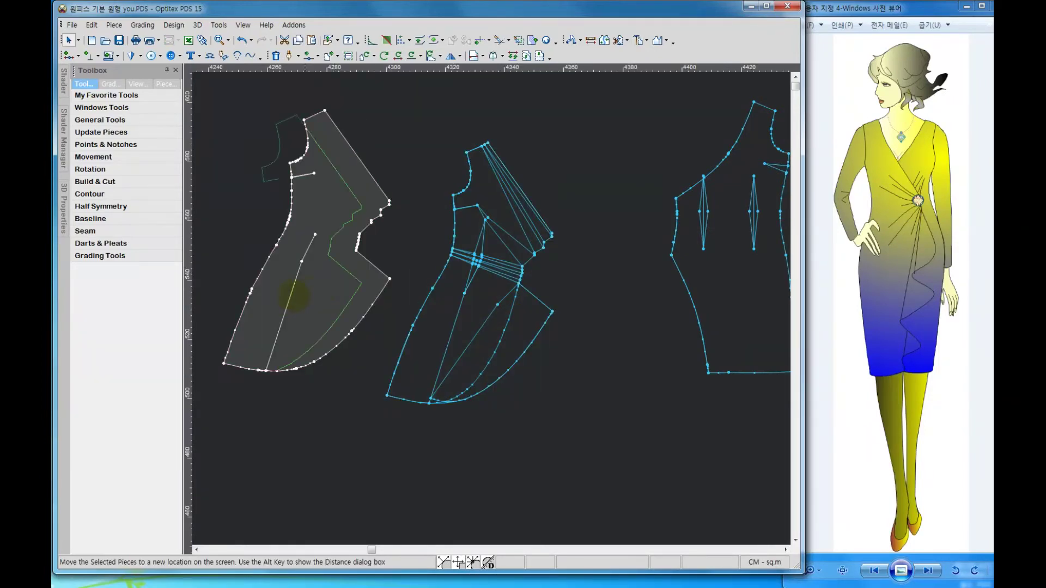
{"action": "scroll", "coordinate": [491, 307], "scroll_direction": "down", "scroll_amount": 3}
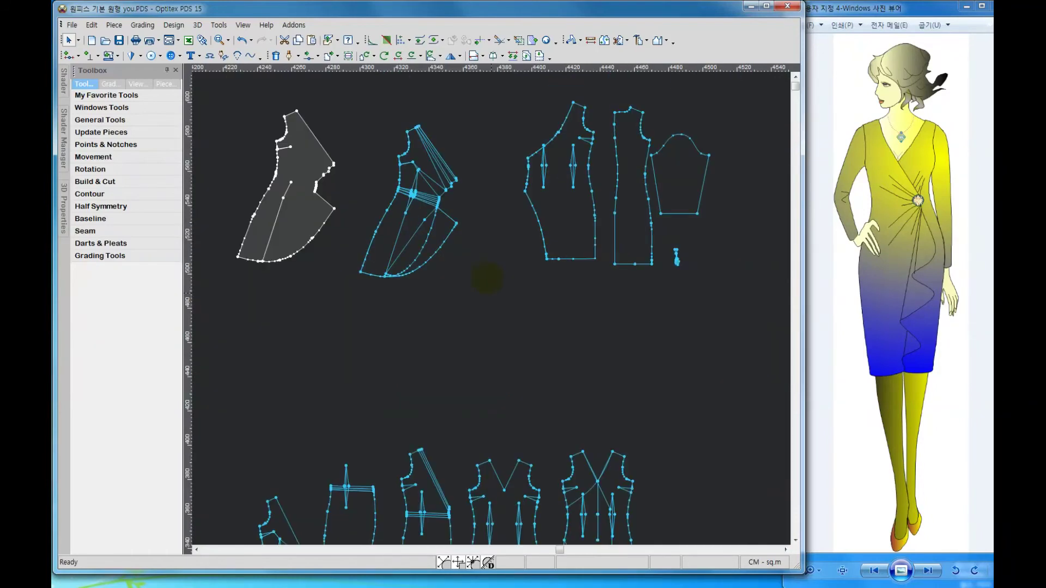
Move the middle draft aside and place the new piece beside the bodice pieces
{"action": "left_click_drag", "start_coordinate": [518, 325], "coordinate": [356, 108]}
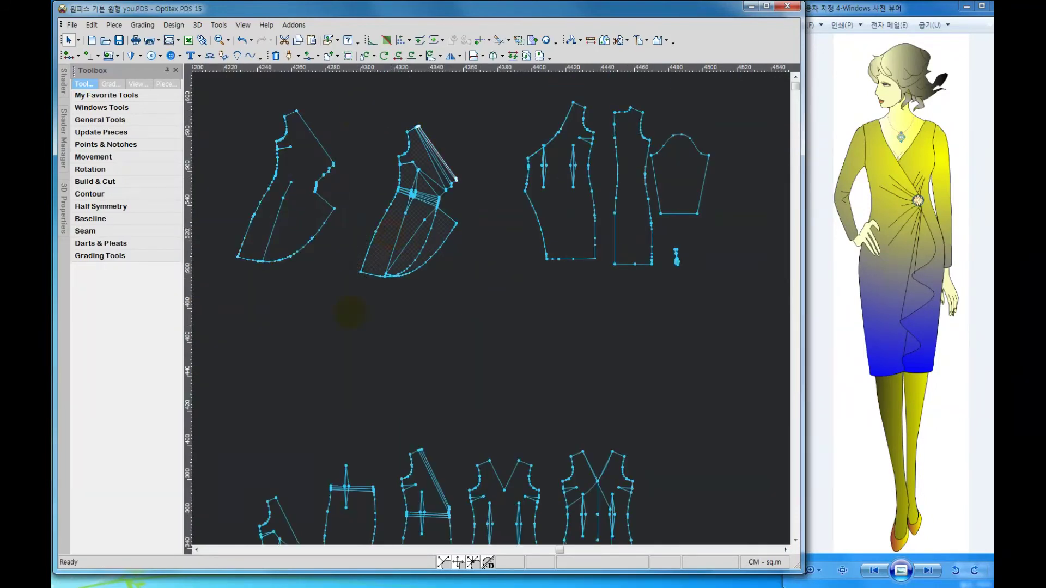
{"action": "left_click_drag", "start_coordinate": [391, 228], "coordinate": [243, 432]}
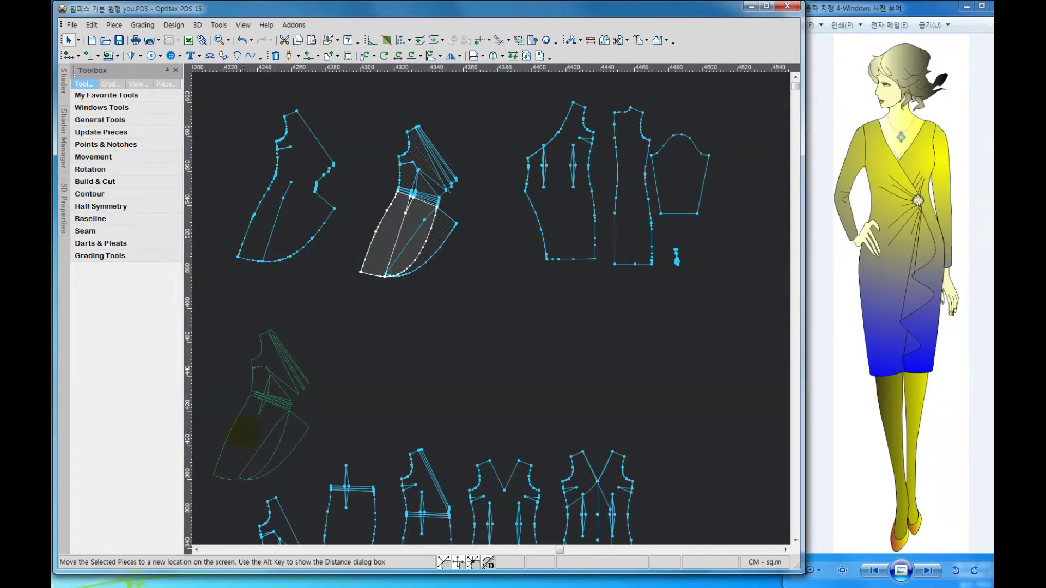
{"action": "scroll", "coordinate": [273, 360], "scroll_direction": "down", "scroll_amount": 1}
{"action": "left_click_drag", "start_coordinate": [244, 432], "coordinate": [430, 381]}
{"action": "scroll", "coordinate": [587, 217], "scroll_direction": "up", "scroll_amount": 2}
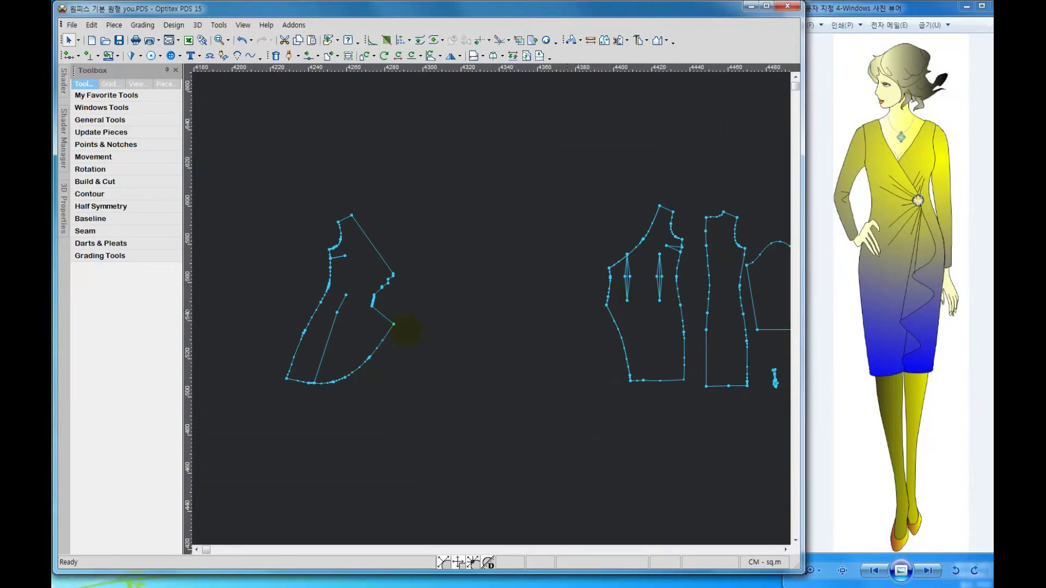
{"action": "left_click_drag", "start_coordinate": [407, 331], "coordinate": [607, 315]}
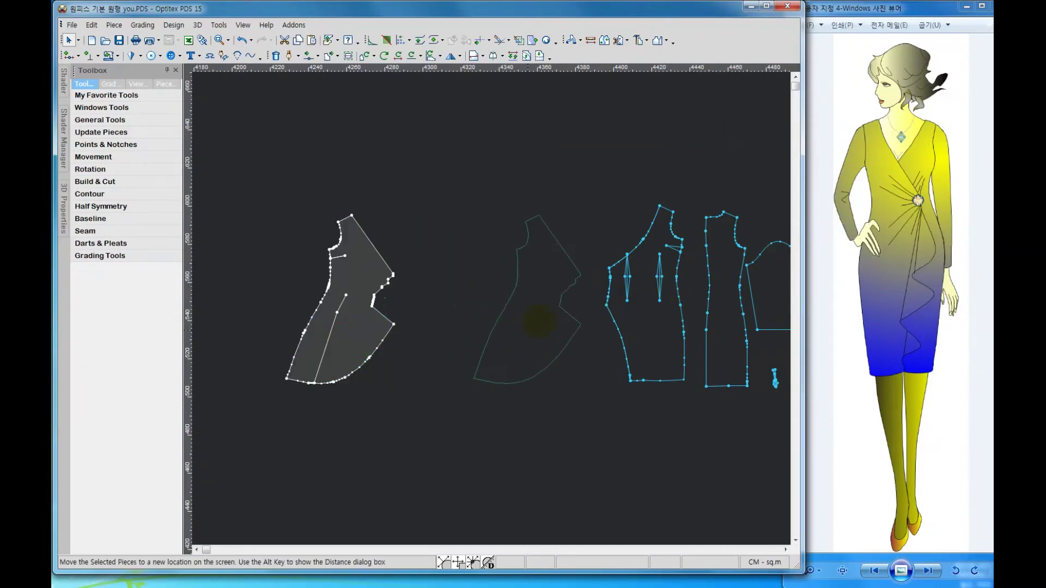
{"action": "scroll", "coordinate": [397, 318], "scroll_direction": "up", "scroll_amount": 1}
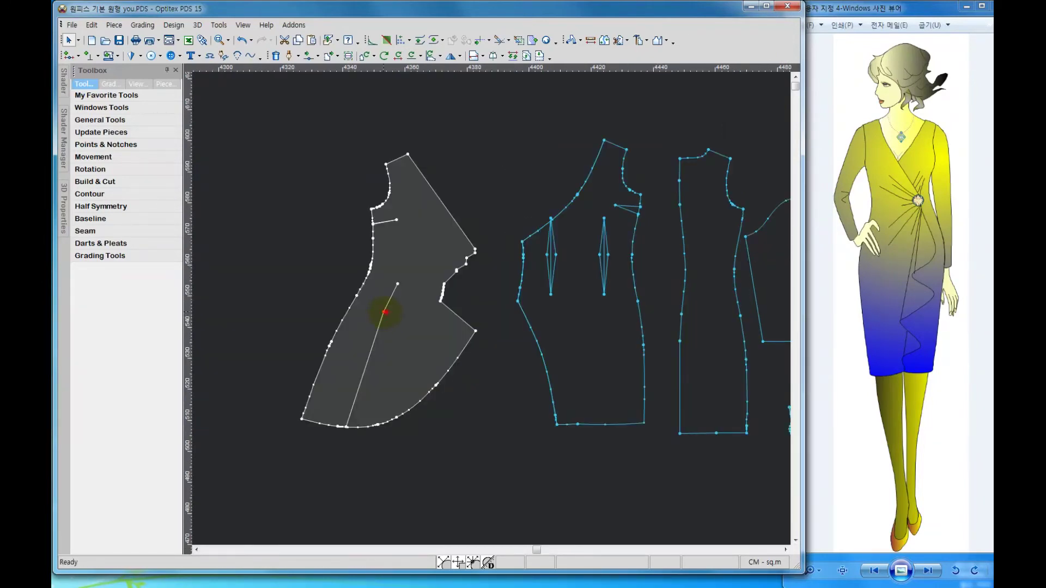
Delete the long internal line and select the short line near the armhole
{"action": "left_click", "coordinate": [385, 312]}
{"action": "left_click", "coordinate": [429, 295]}
{"action": "left_click", "coordinate": [398, 283]}
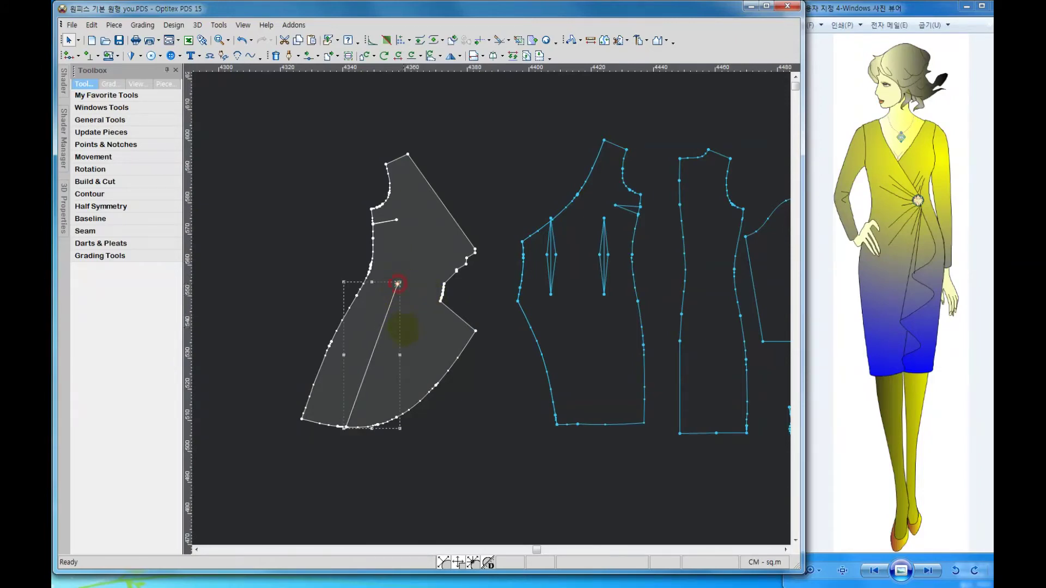
{"action": "key", "text": "Delete"}
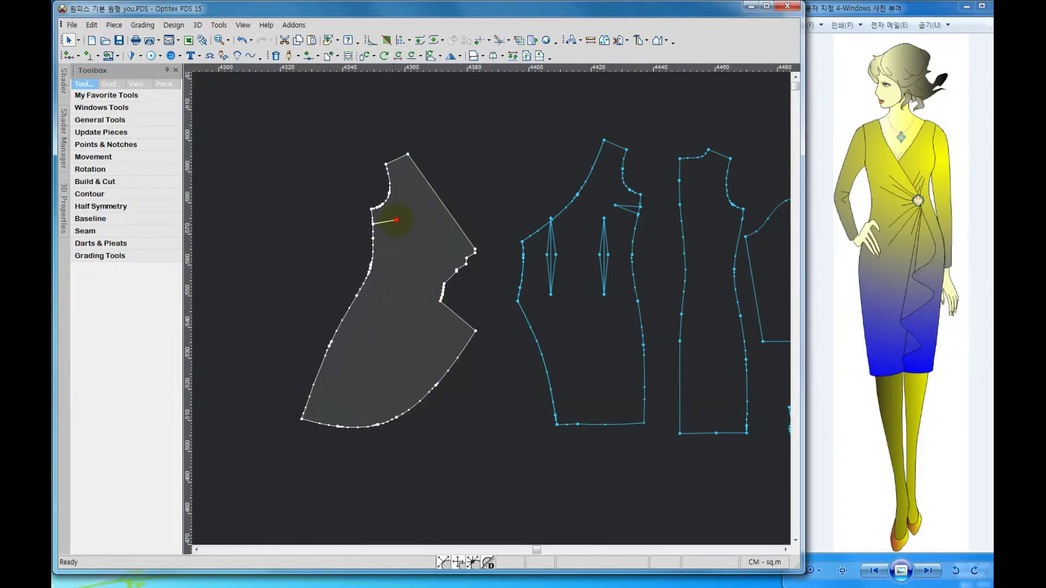
{"action": "left_click", "coordinate": [396, 221]}
{"action": "left_click", "coordinate": [366, 309]}
{"action": "left_click", "coordinate": [366, 276]}
Select points along the piece's side edge, then clear the selection
{"action": "left_click", "coordinate": [373, 267]}
{"action": "left_click", "coordinate": [412, 300]}
{"action": "left_click", "coordinate": [330, 343]}
{"action": "left_click", "coordinate": [331, 342]}
{"action": "left_click", "coordinate": [331, 342]}
{"action": "left_click", "coordinate": [336, 330]}
{"action": "right_click", "coordinate": [431, 256]}
Draw a first internal line from the side edge point into the front piece
{"action": "scroll", "coordinate": [391, 216], "scroll_direction": "up", "scroll_amount": 2}
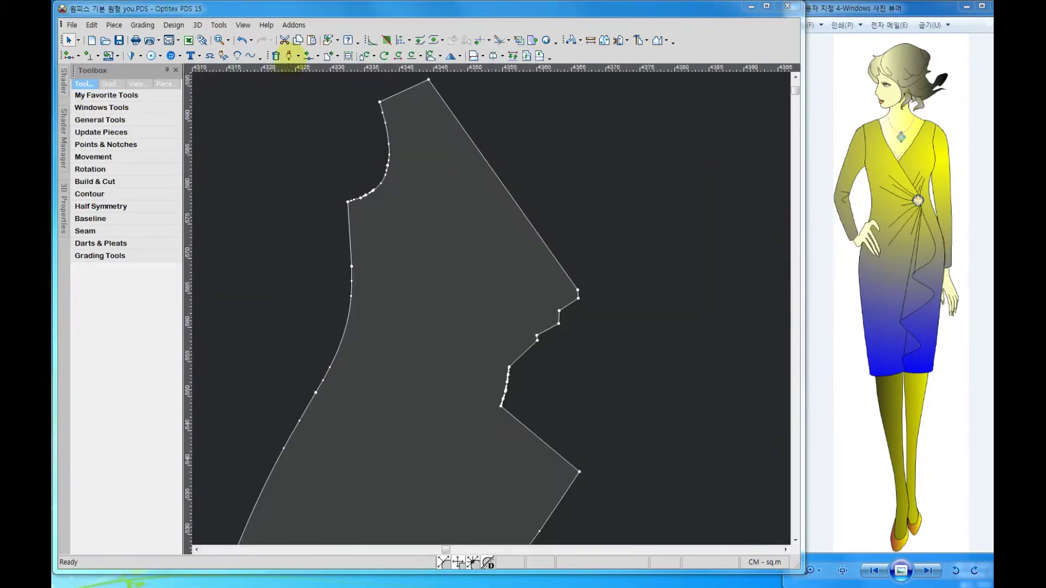
{"action": "left_click", "coordinate": [289, 56]}
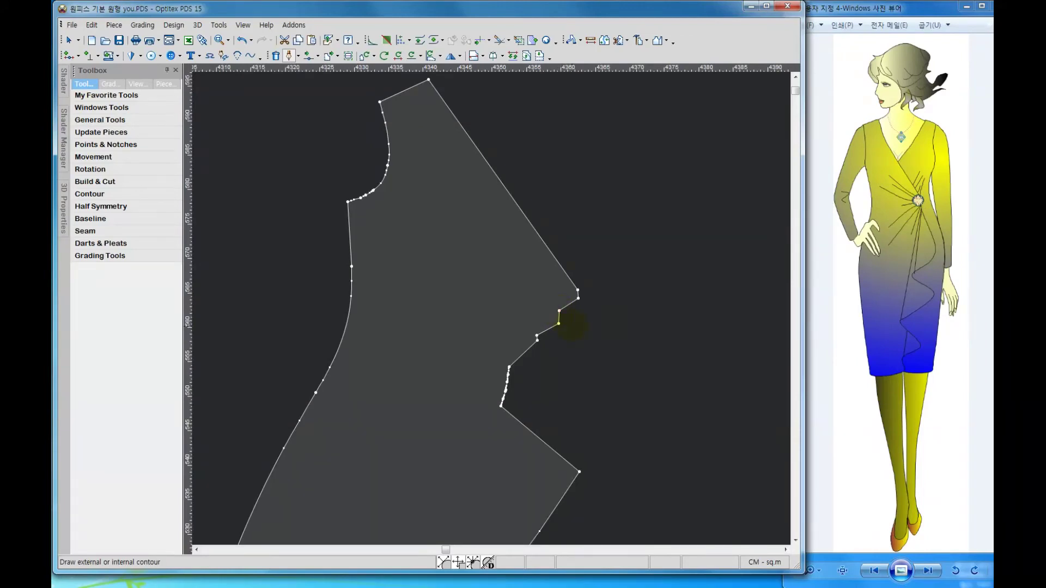
{"action": "left_click", "coordinate": [559, 322]}
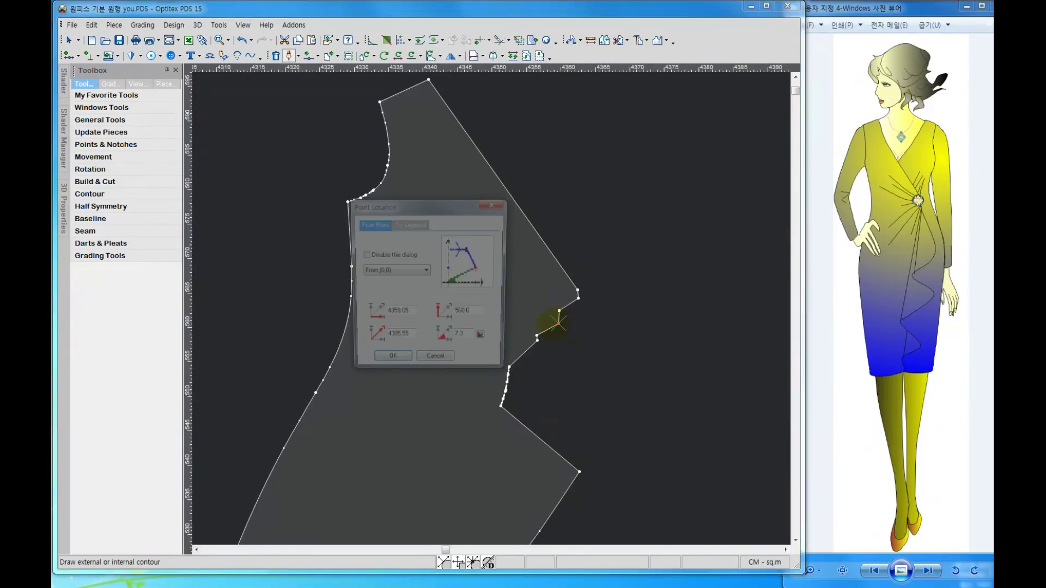
{"action": "key", "text": "Return"}
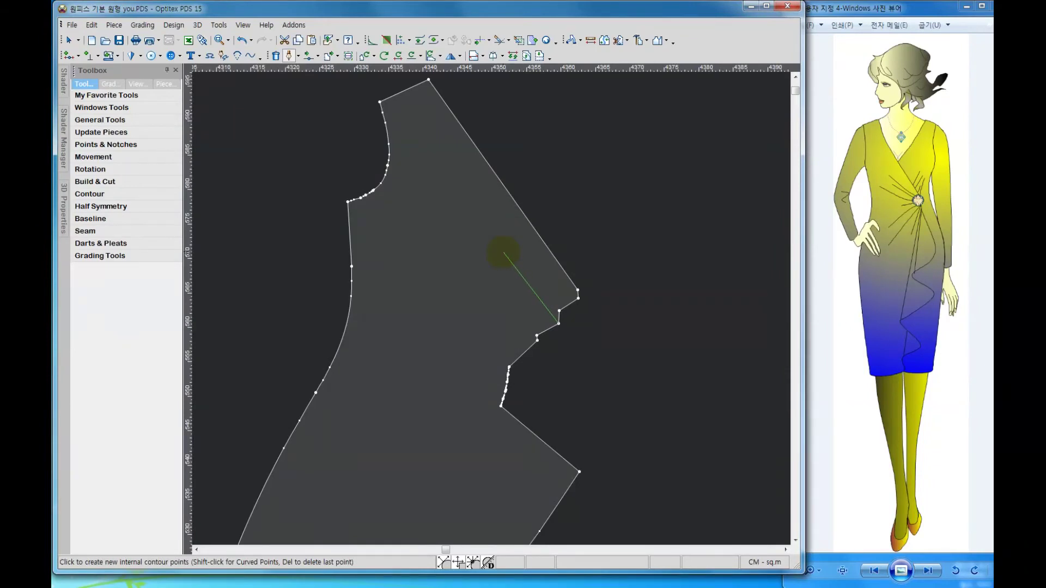
{"action": "left_click", "coordinate": [513, 246]}
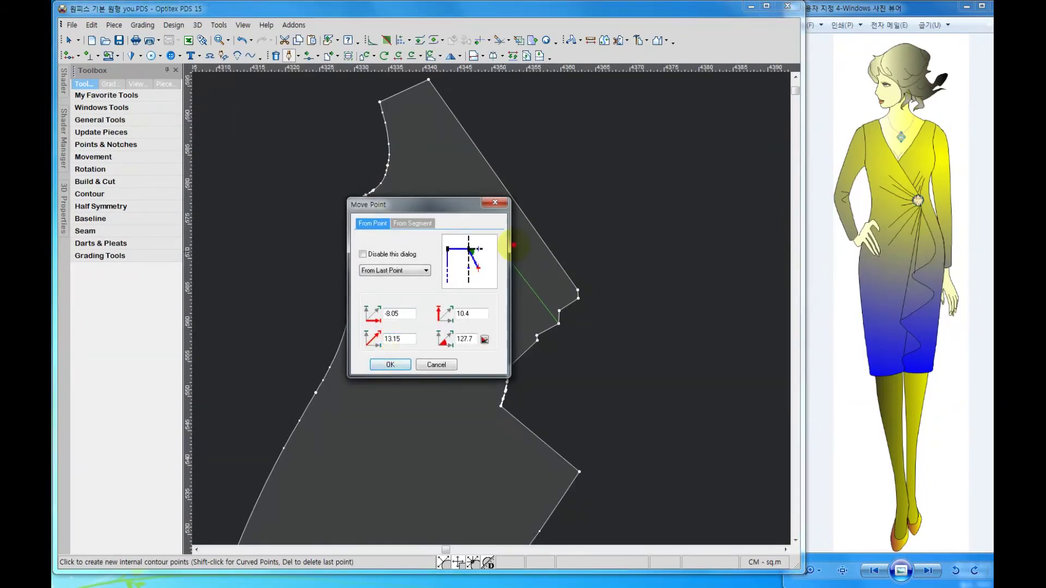
{"action": "key", "text": "Return"}
{"action": "right_click", "coordinate": [501, 233]}
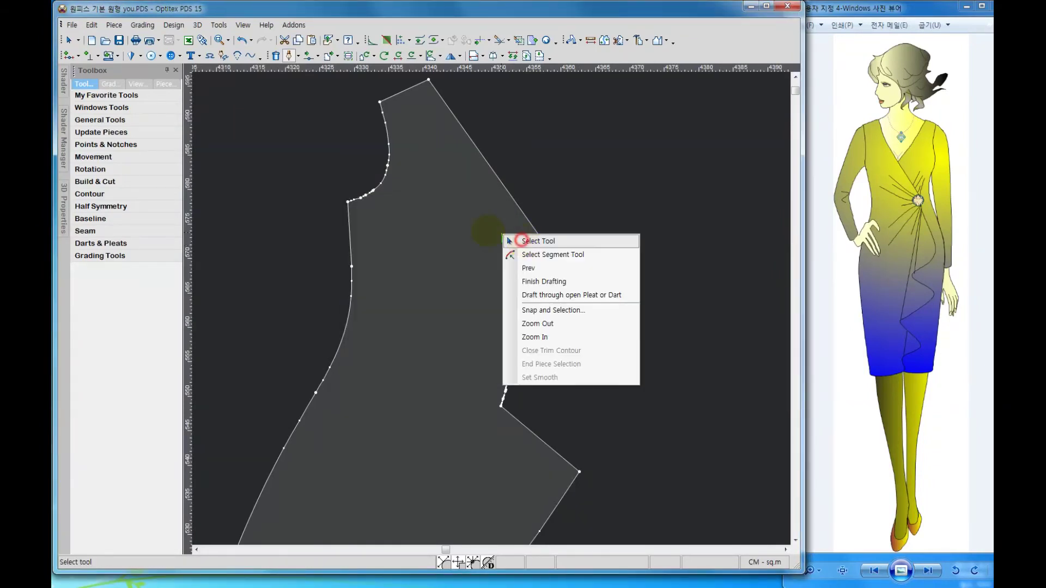
{"action": "left_click", "coordinate": [531, 238]}
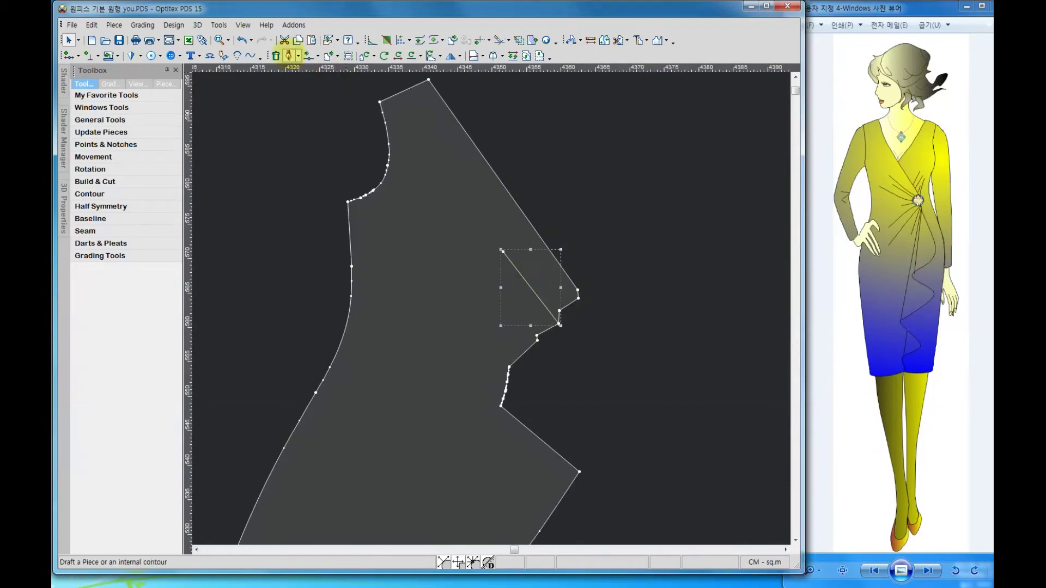
Draw a second internal line from the side edge, parallel to the first
{"action": "left_click", "coordinate": [288, 55]}
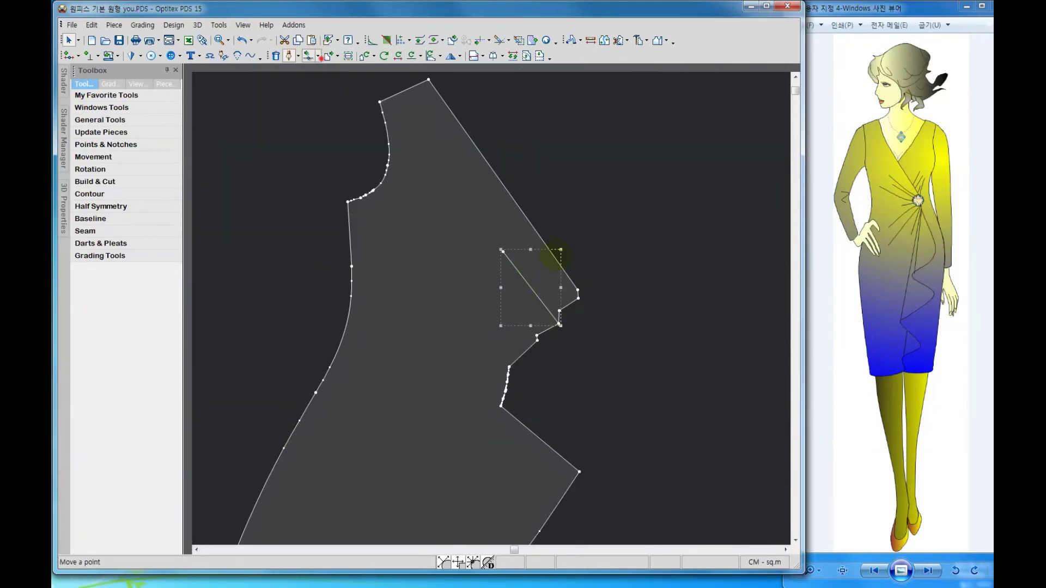
{"action": "left_click", "coordinate": [560, 311]}
{"action": "key", "text": "Return"}
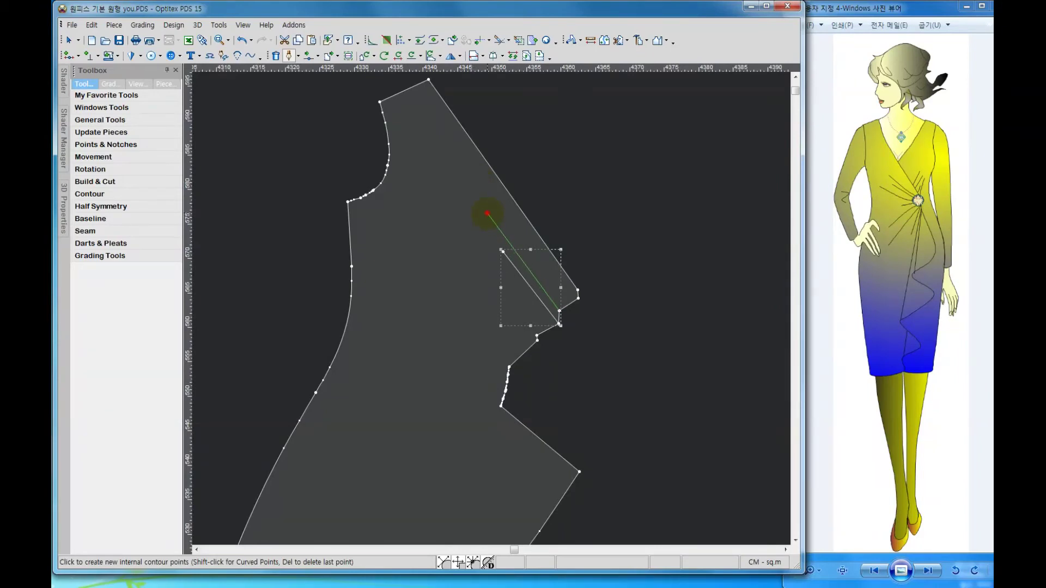
{"action": "left_click", "coordinate": [514, 203]}
{"action": "key", "text": "Return"}
{"action": "right_click", "coordinate": [602, 132]}
{"action": "left_click", "coordinate": [626, 138]}
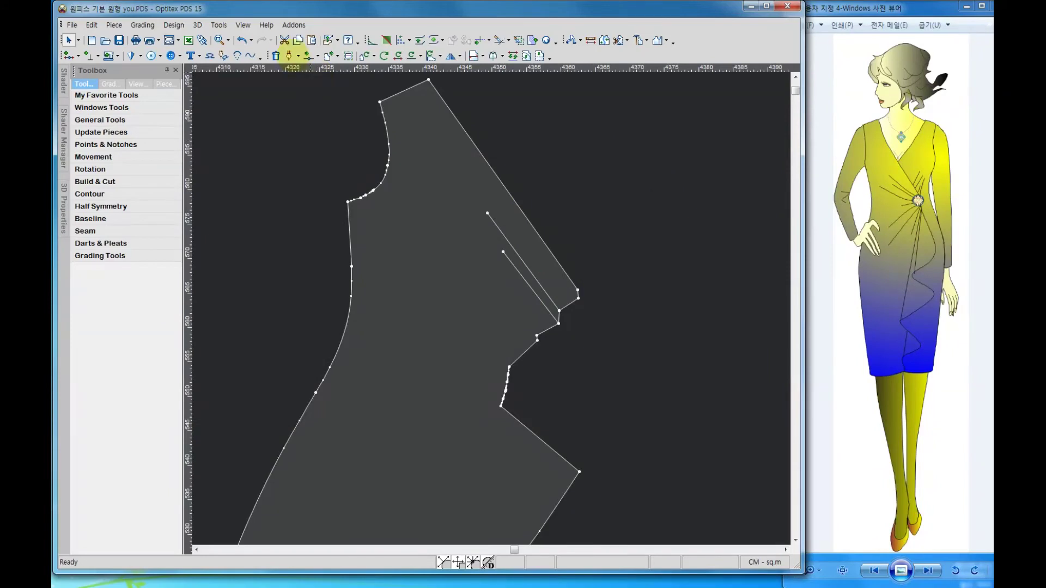
Draw a third internal line from the lower edge point into the piece
{"action": "left_click", "coordinate": [288, 56]}
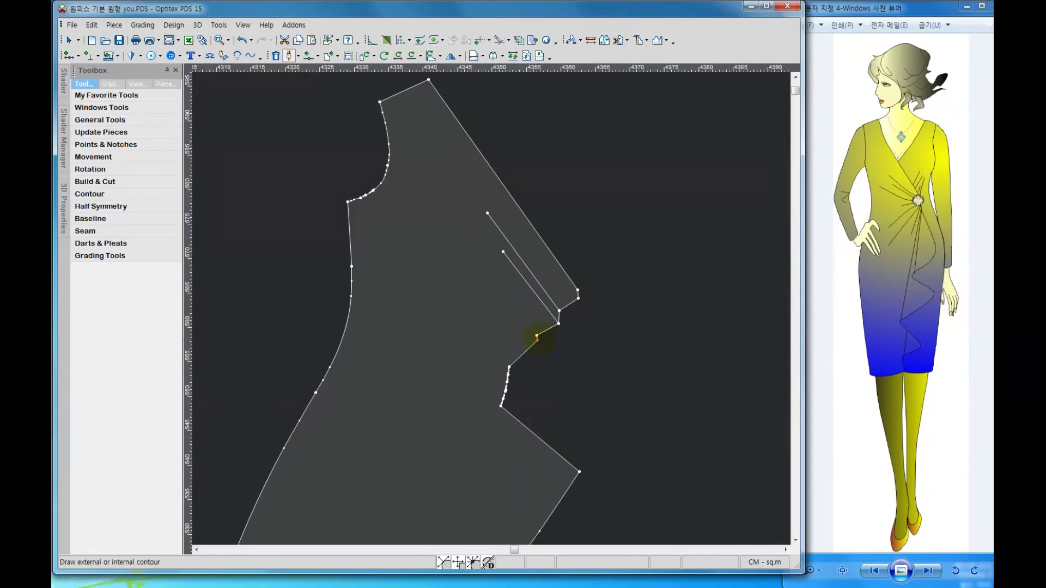
{"action": "left_click", "coordinate": [537, 339]}
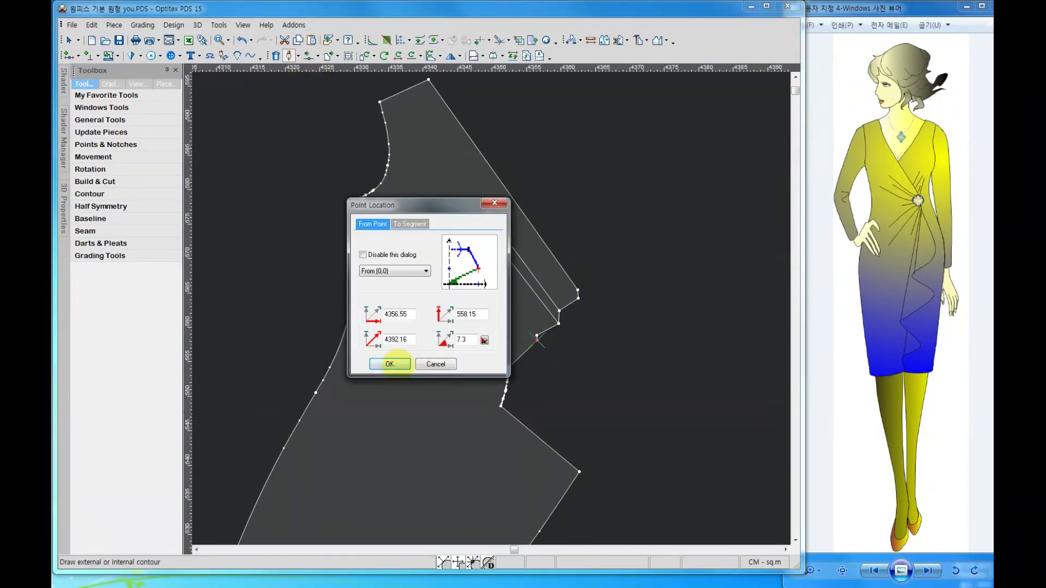
{"action": "key", "text": "Return"}
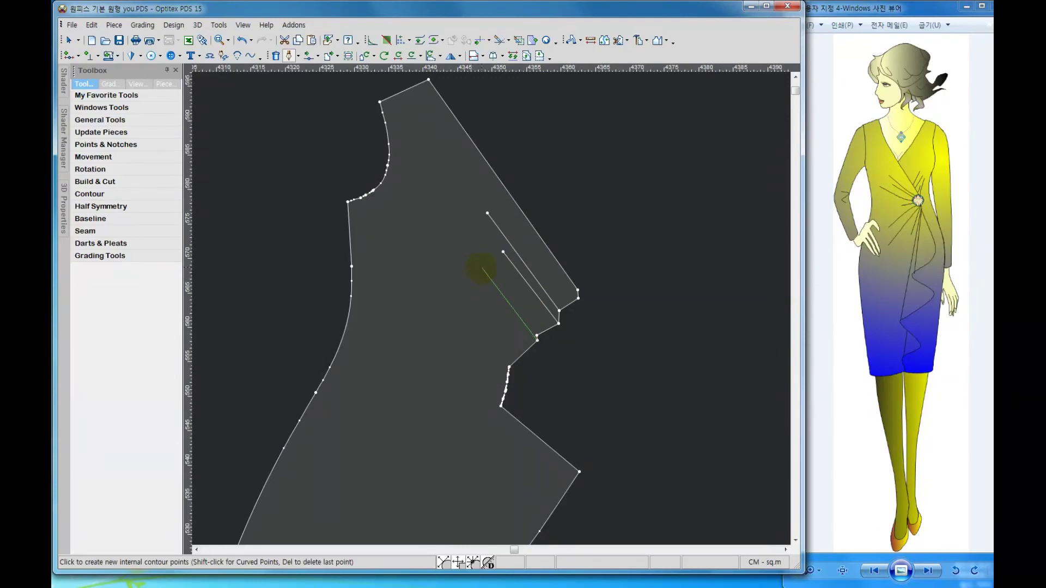
{"action": "right_click", "coordinate": [463, 244]}
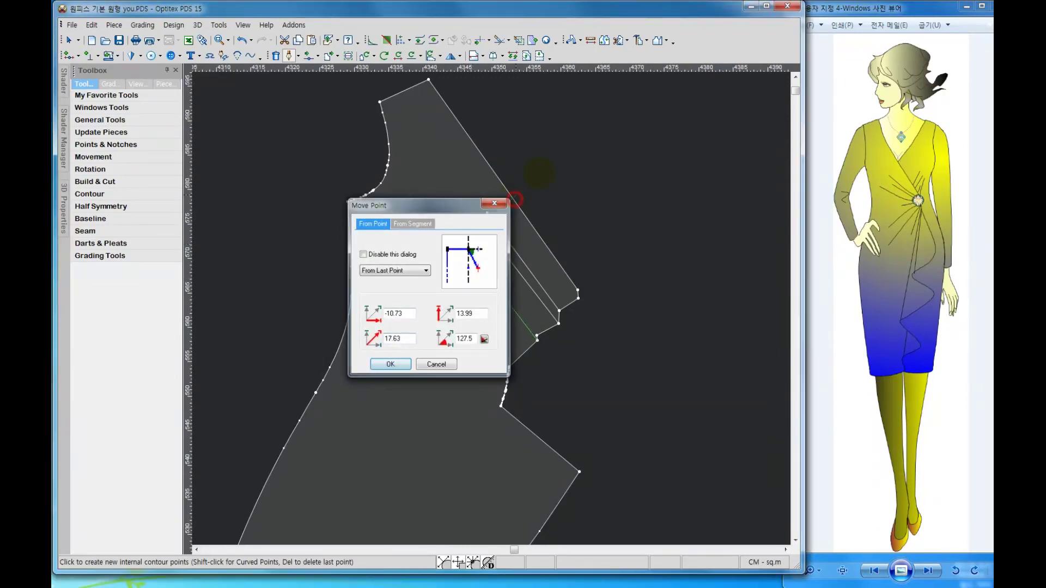
{"action": "key", "text": "Return"}
{"action": "right_click", "coordinate": [542, 173]}
{"action": "left_click", "coordinate": [567, 179]}
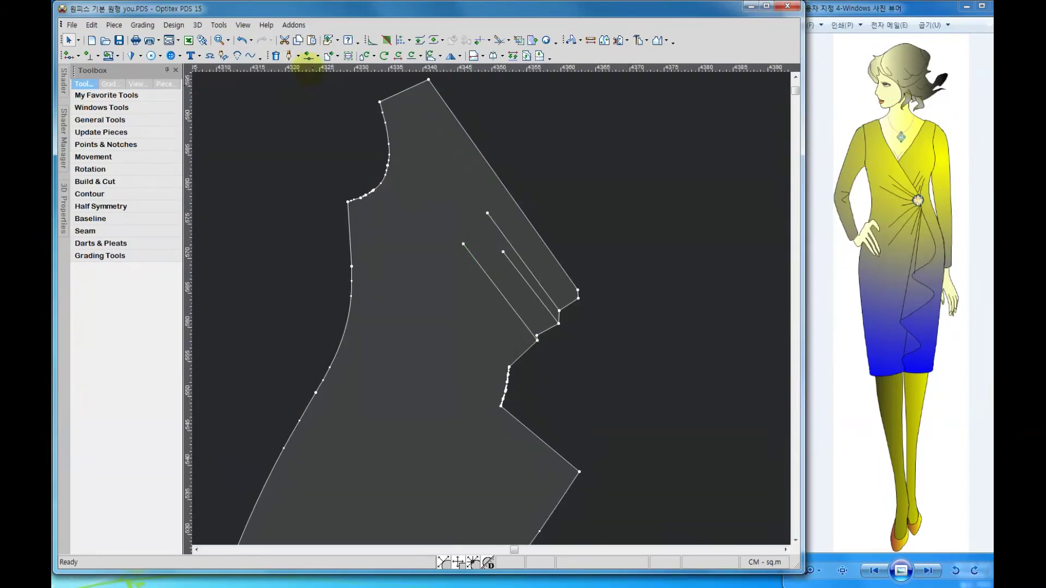
Add a fourth internal line running from the lower edge toward the side notch
{"action": "left_click", "coordinate": [289, 56]}
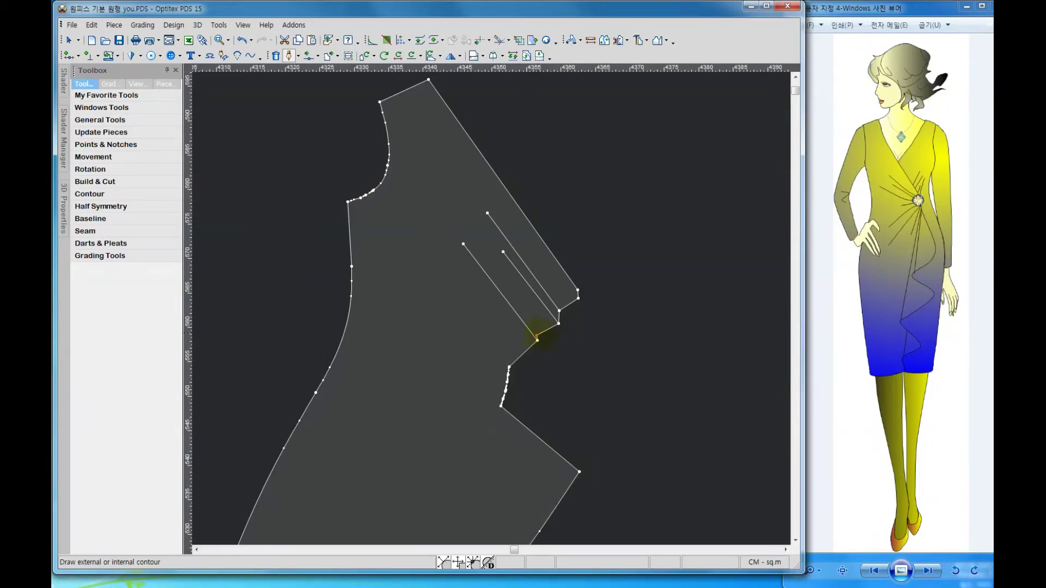
{"action": "left_click", "coordinate": [537, 338]}
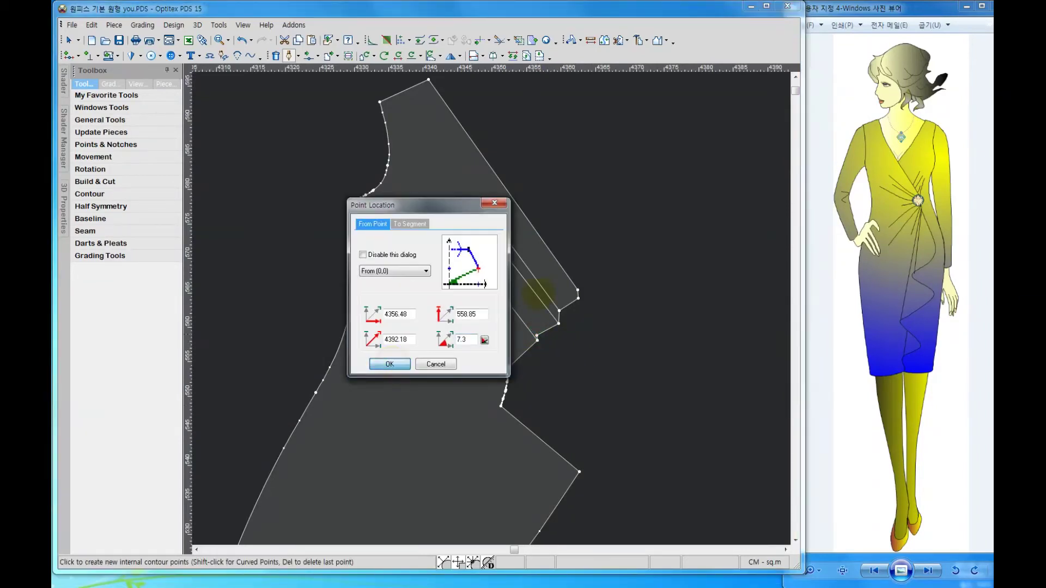
{"action": "key", "text": "Return"}
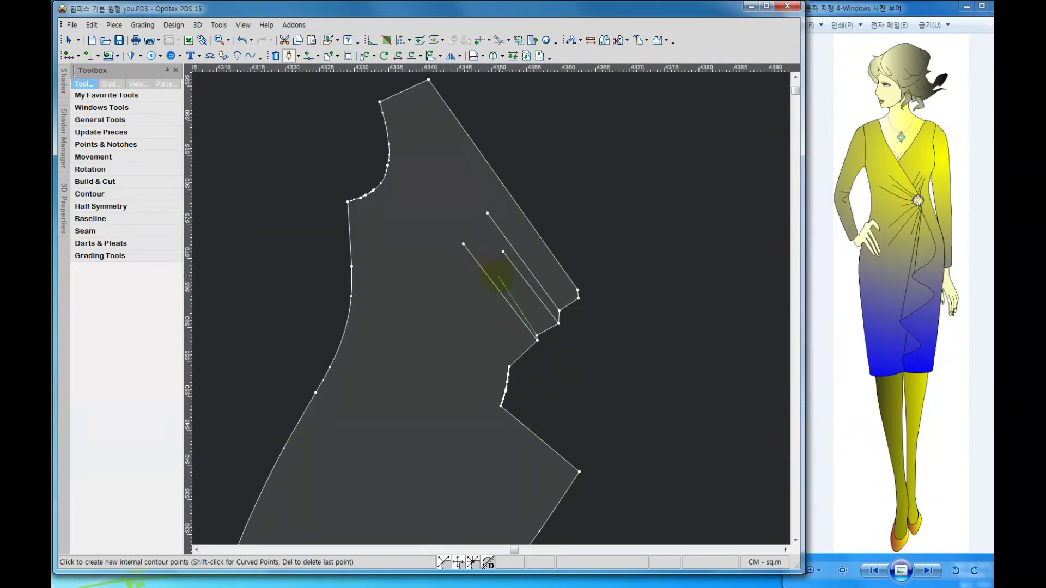
{"action": "left_click", "coordinate": [499, 279]}
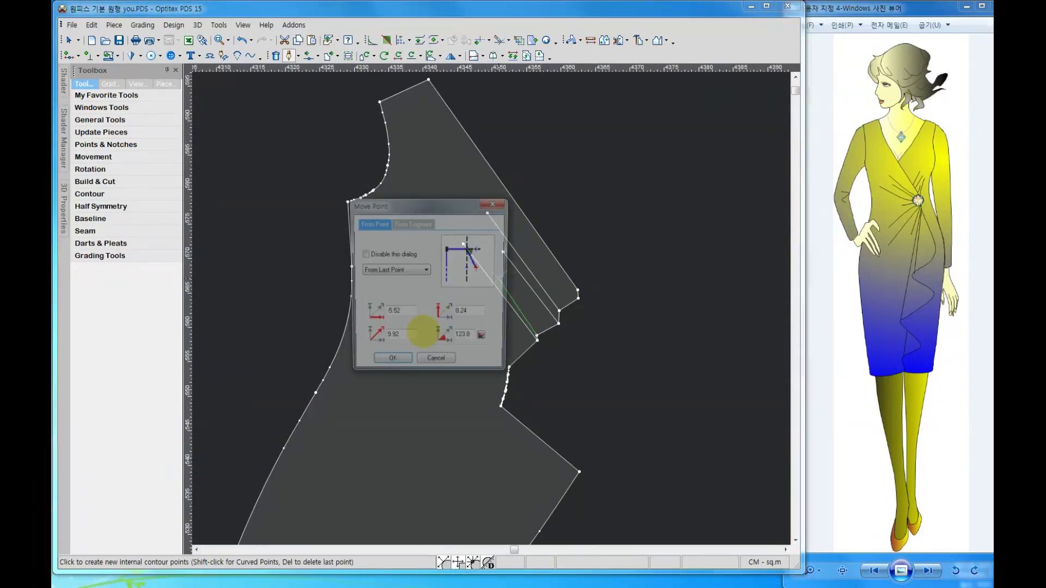
{"action": "key", "text": "Return"}
{"action": "right_click", "coordinate": [567, 233]}
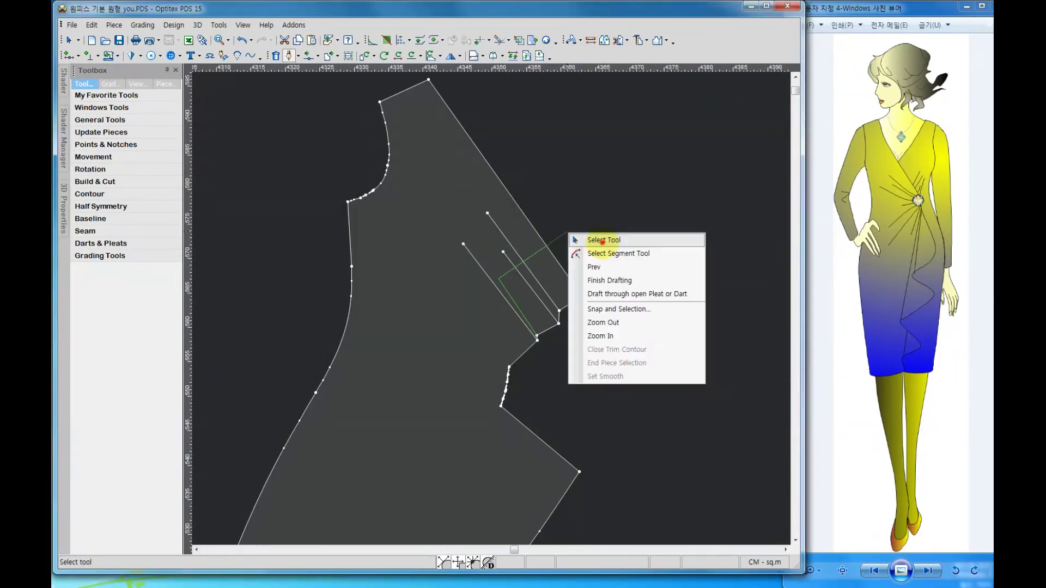
{"action": "left_click", "coordinate": [599, 237]}
Start the wavy internal curve at the side notch with its first points
{"action": "left_click", "coordinate": [289, 55]}
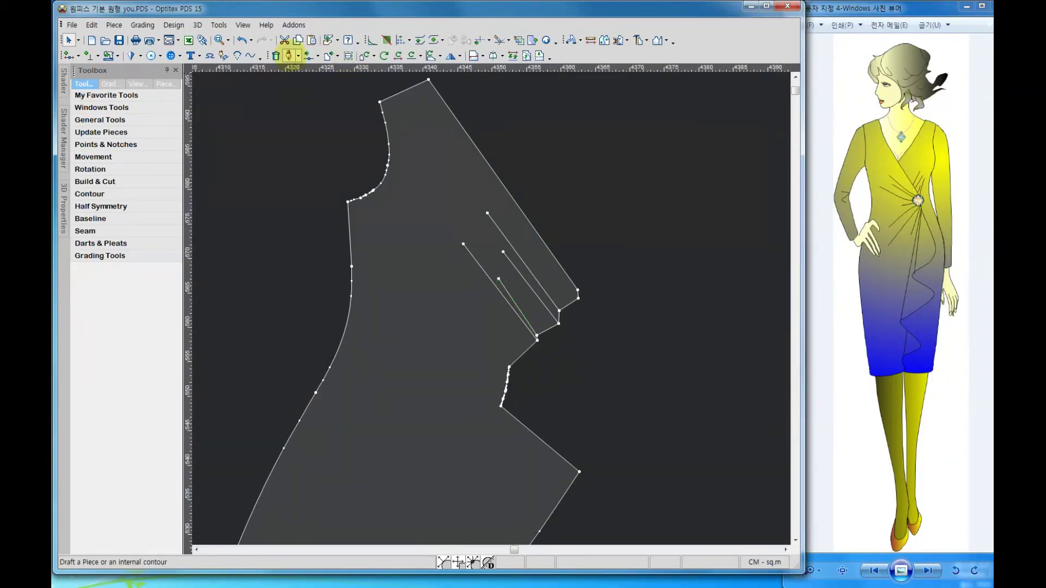
{"action": "left_click", "coordinate": [497, 355]}
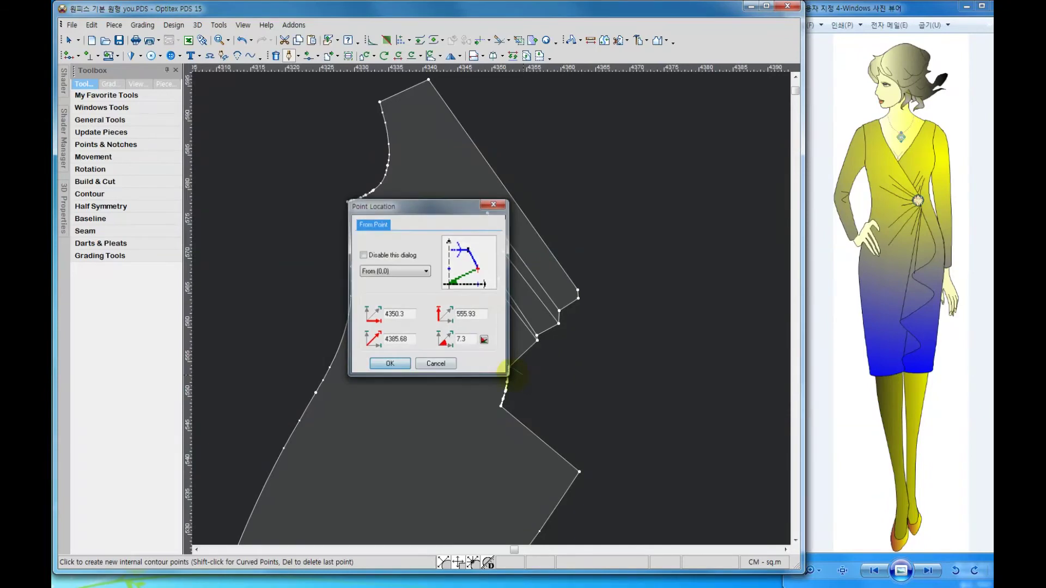
{"action": "key", "text": "Return"}
{"action": "left_click", "coordinate": [499, 369]}
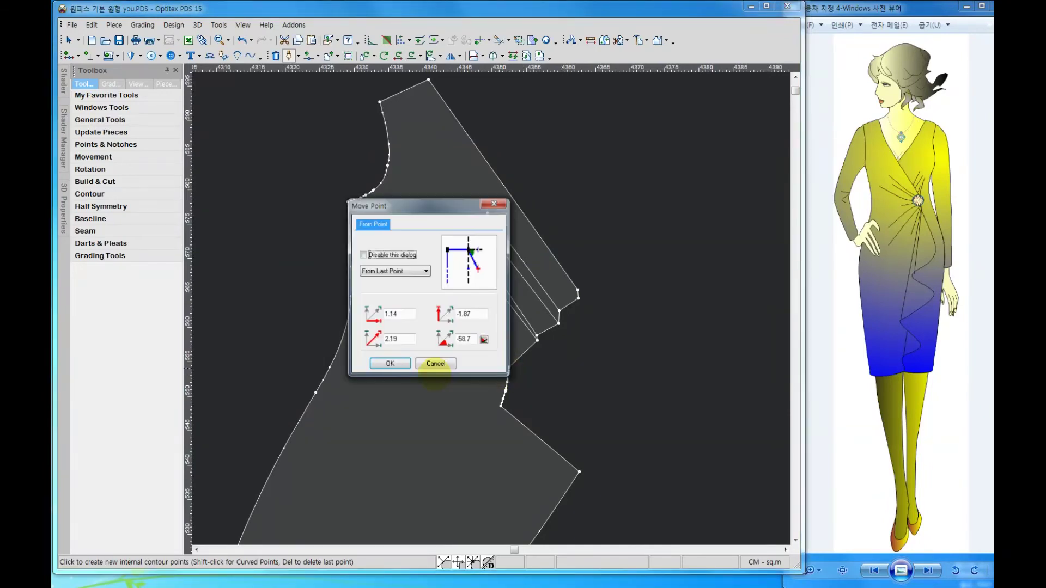
{"action": "key", "text": "Return"}
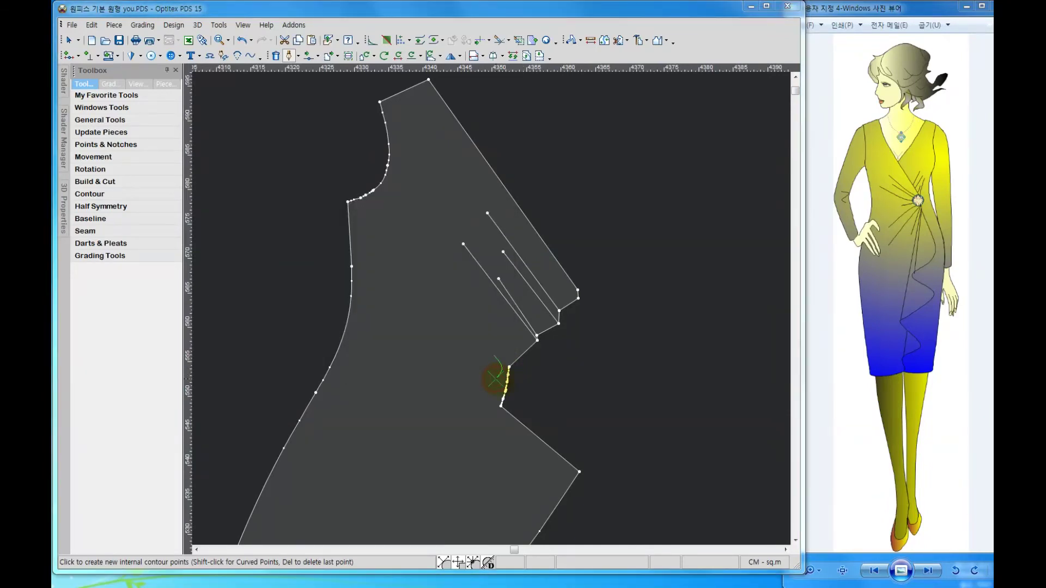
{"action": "left_click", "coordinate": [497, 376]}
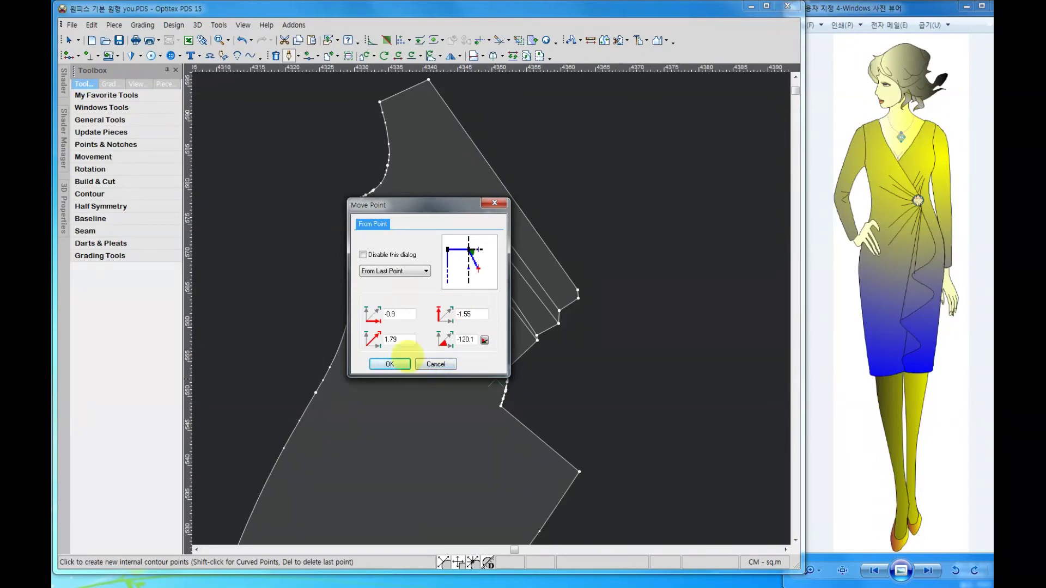
Add the remaining wavy curve points, finish drafting, and select the new curve
{"action": "left_click", "coordinate": [390, 363]}
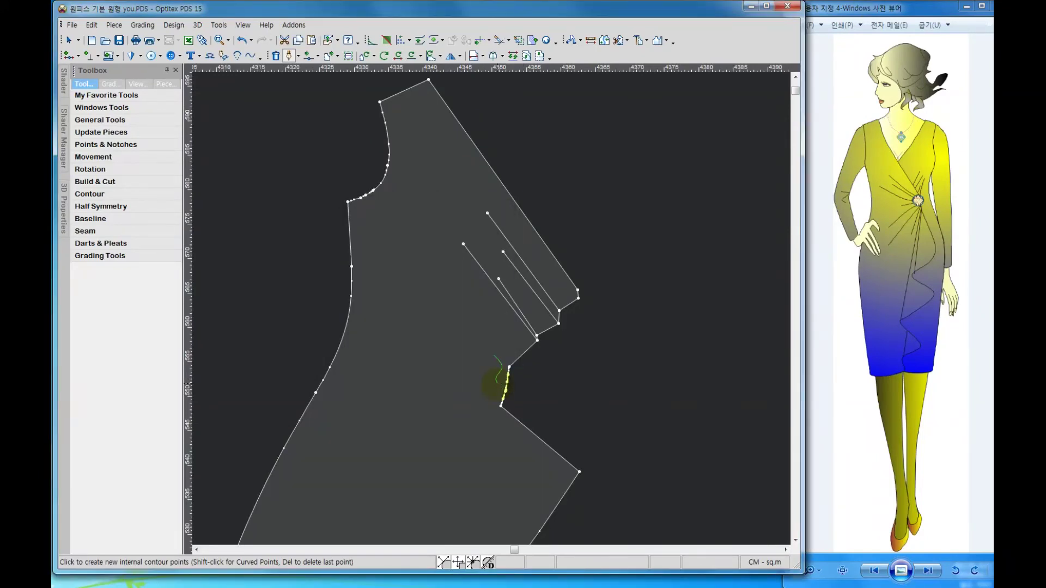
{"action": "left_click", "coordinate": [497, 384]}
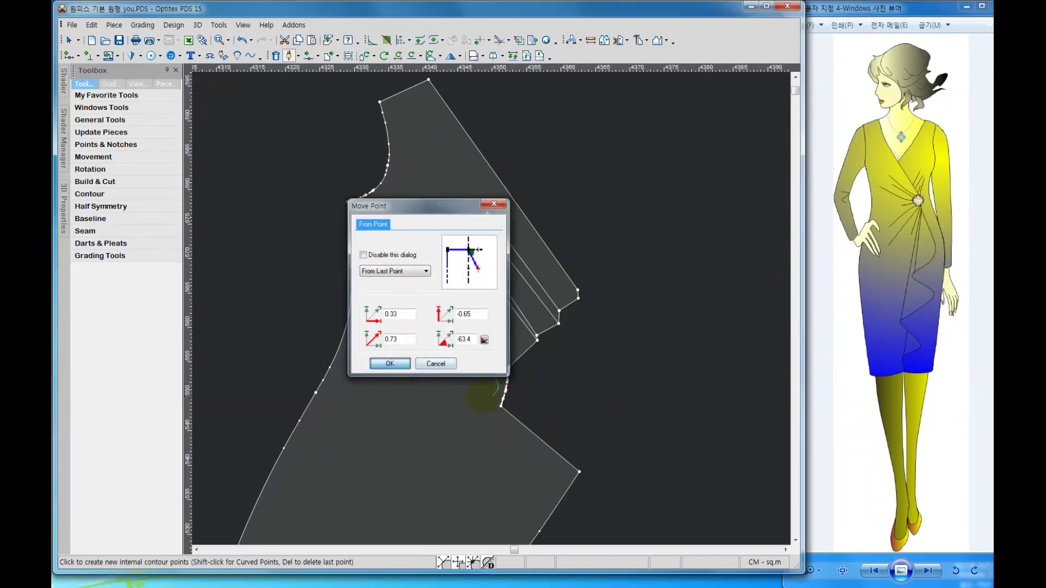
{"action": "left_click", "coordinate": [483, 396]}
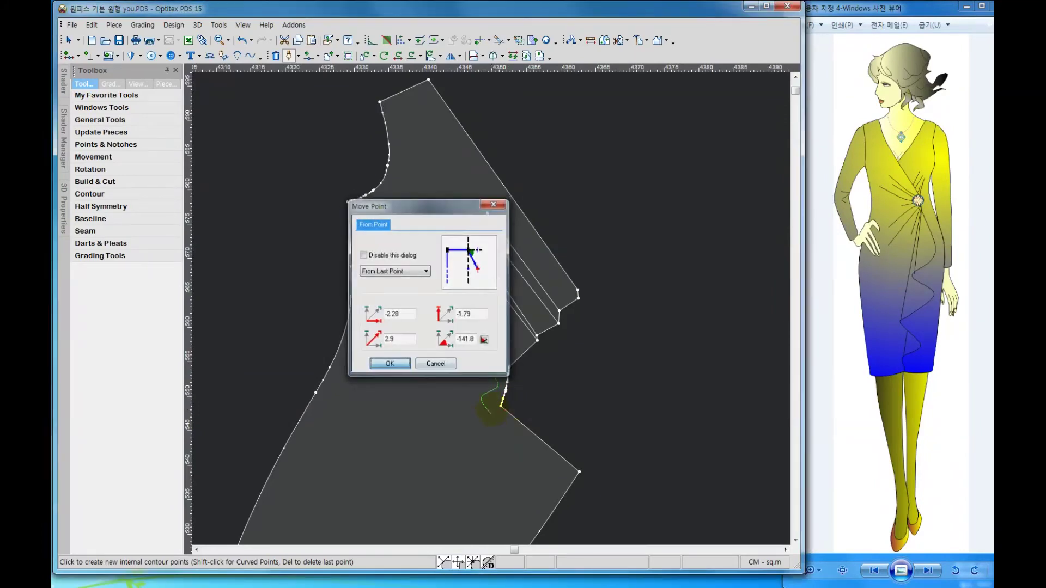
{"action": "key", "text": "Return"}
{"action": "left_click", "coordinate": [494, 404]}
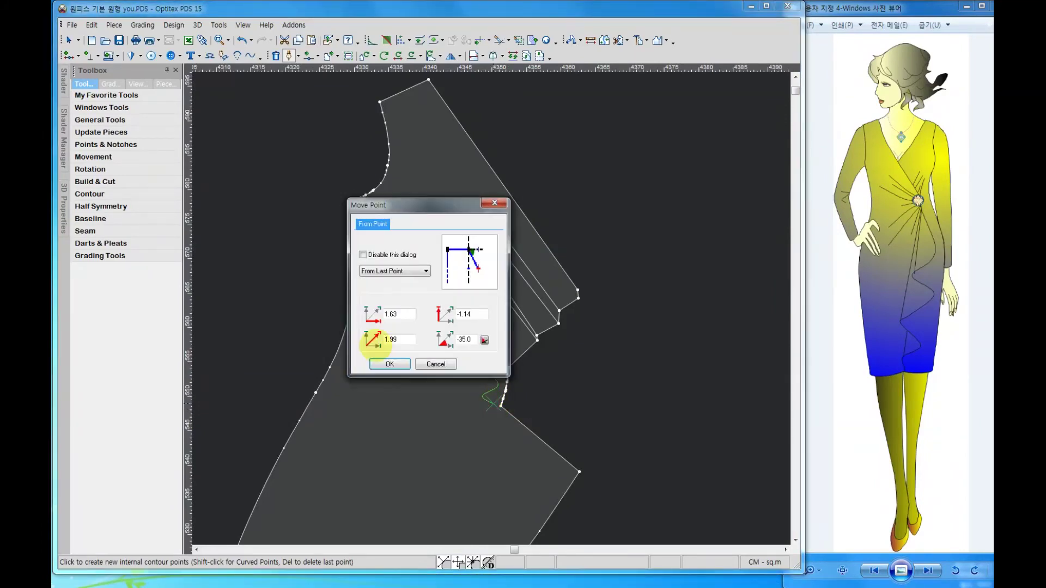
{"action": "key", "text": "Return"}
{"action": "right_click", "coordinate": [468, 343]}
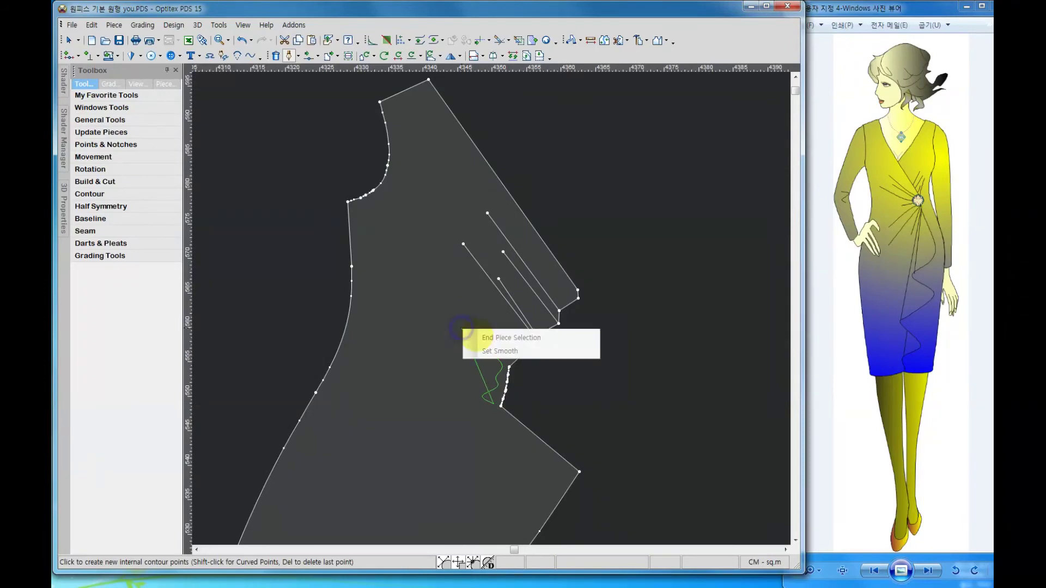
{"action": "left_click", "coordinate": [572, 350]}
{"action": "left_click", "coordinate": [619, 369]}
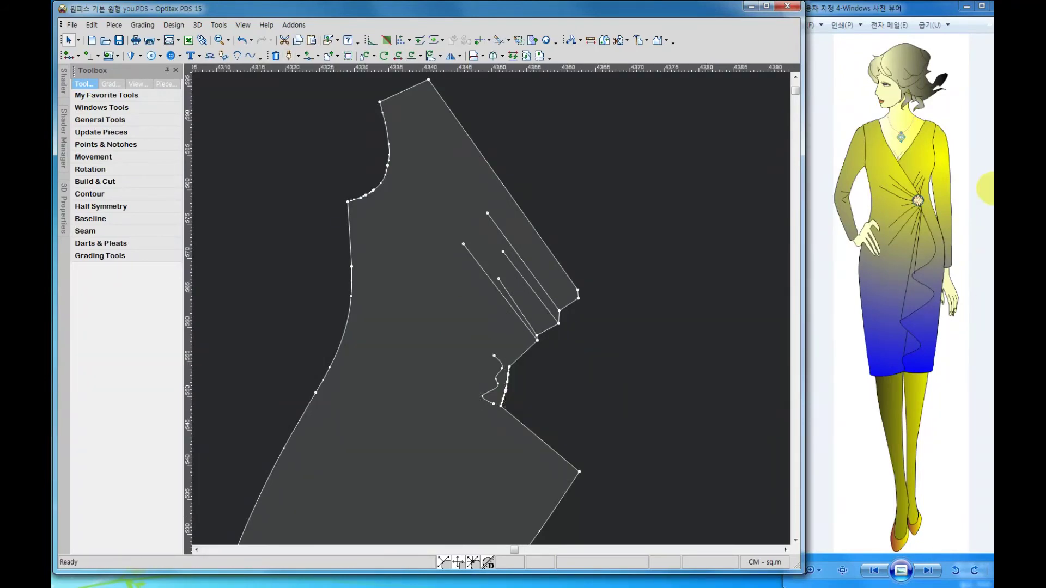
Draw another internal line ending near the side notch and select the notch lines
{"action": "left_click", "coordinate": [289, 55]}
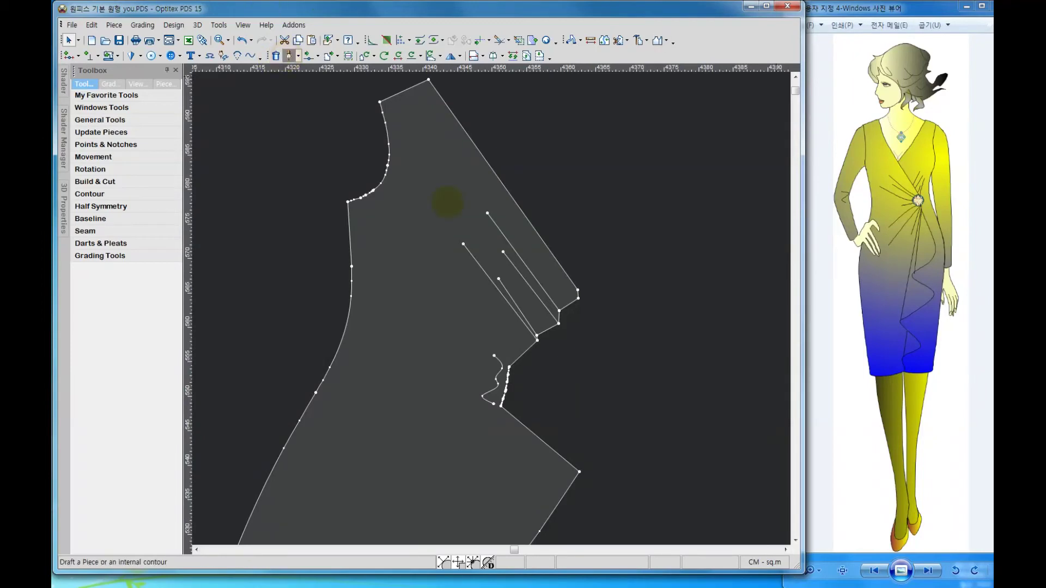
{"action": "left_click", "coordinate": [509, 368]}
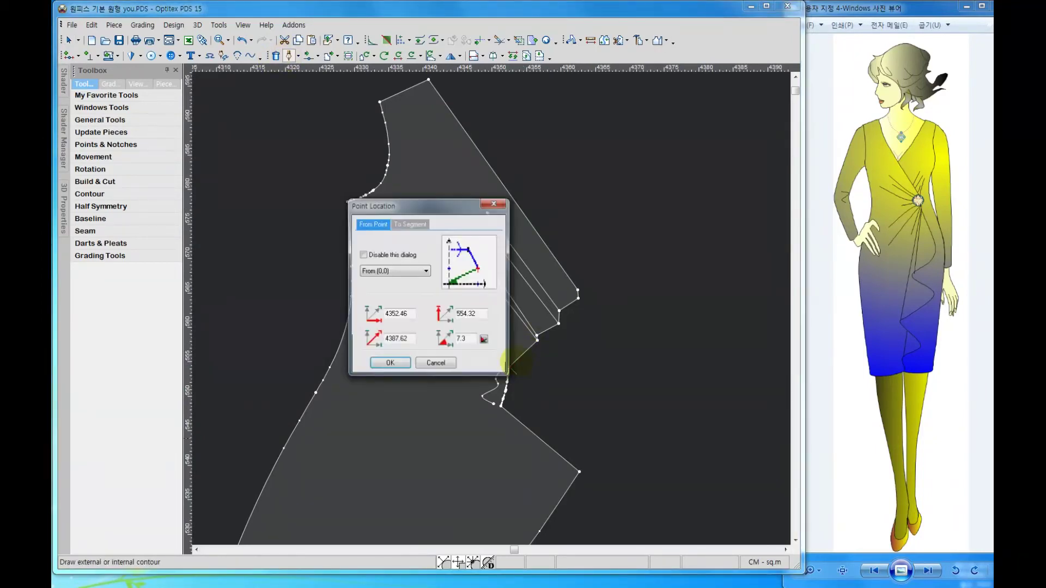
{"action": "key", "text": "Return"}
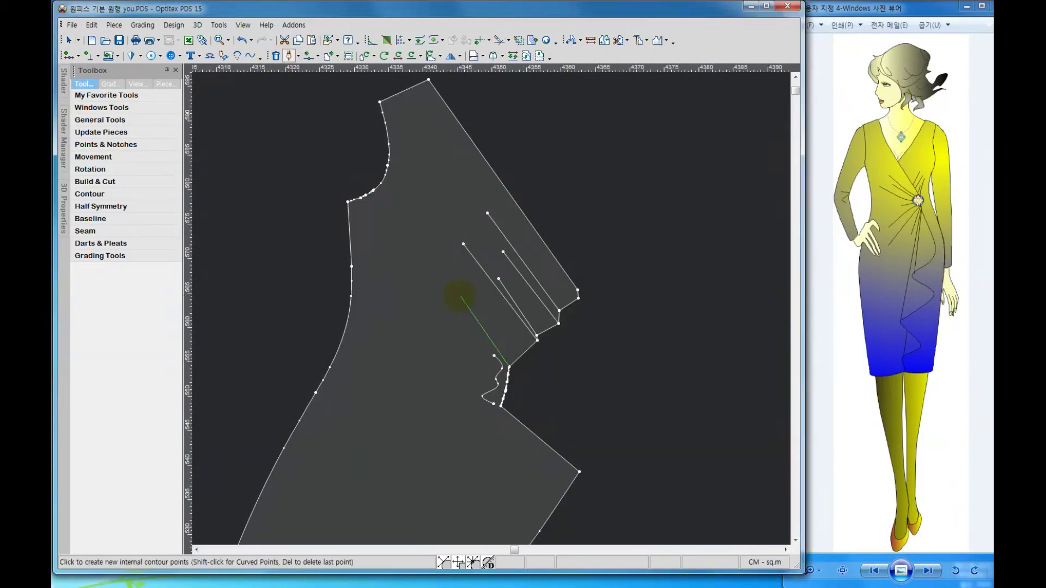
{"action": "left_click", "coordinate": [460, 297]}
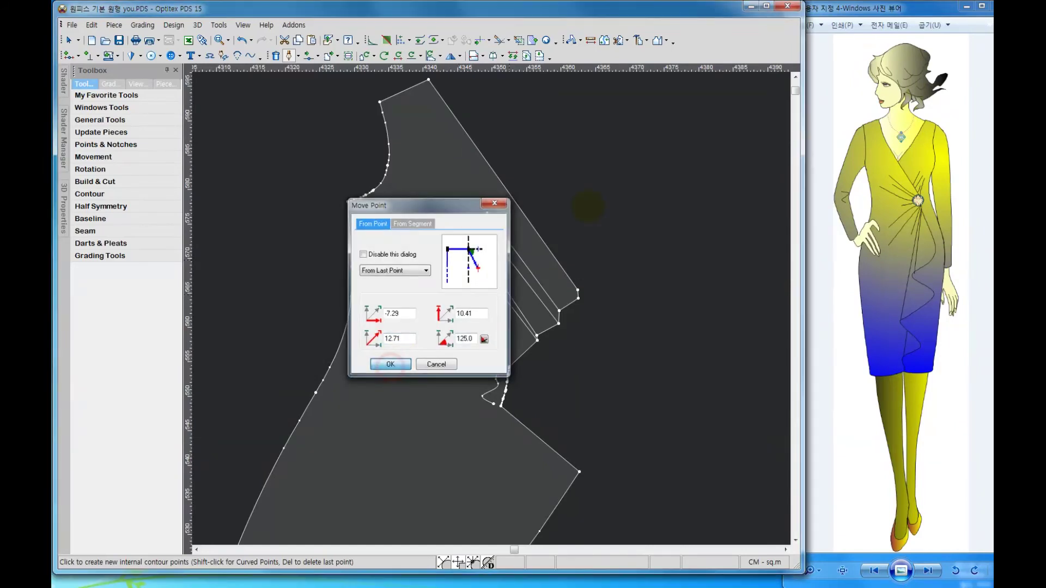
{"action": "left_click", "coordinate": [390, 364]}
{"action": "right_click", "coordinate": [568, 220]}
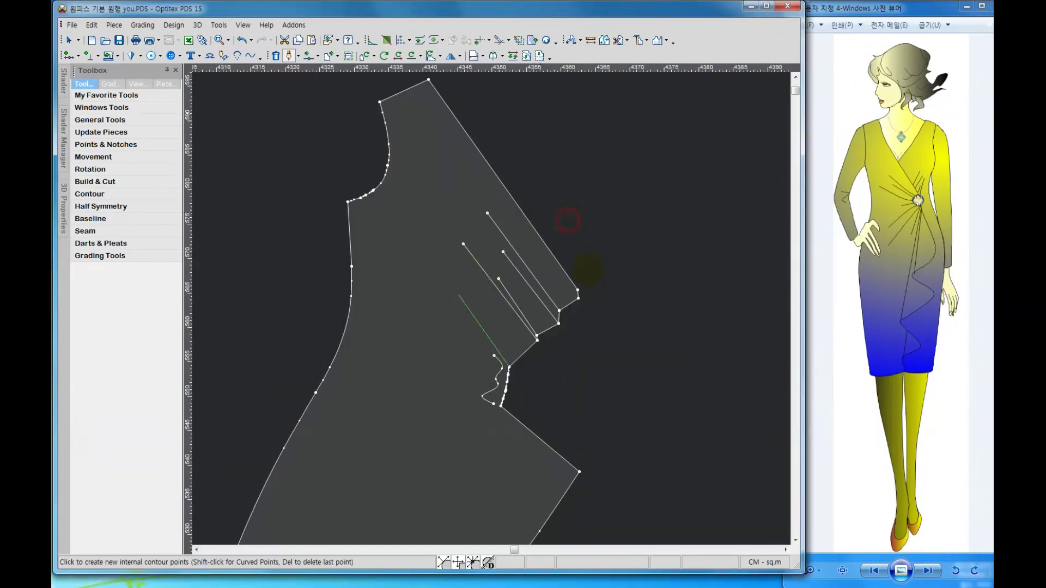
{"action": "right_click", "coordinate": [590, 269]}
{"action": "scroll", "coordinate": [481, 333], "scroll_direction": "down", "scroll_amount": 1}
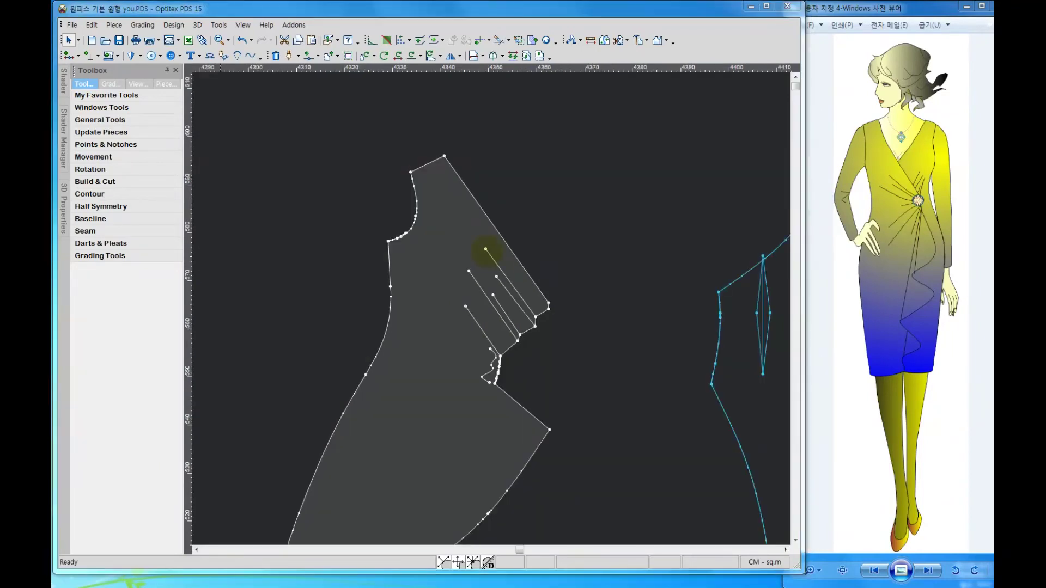
{"action": "left_click", "coordinate": [515, 318]}
{"action": "scroll", "coordinate": [524, 294], "scroll_direction": "up", "scroll_amount": 1}
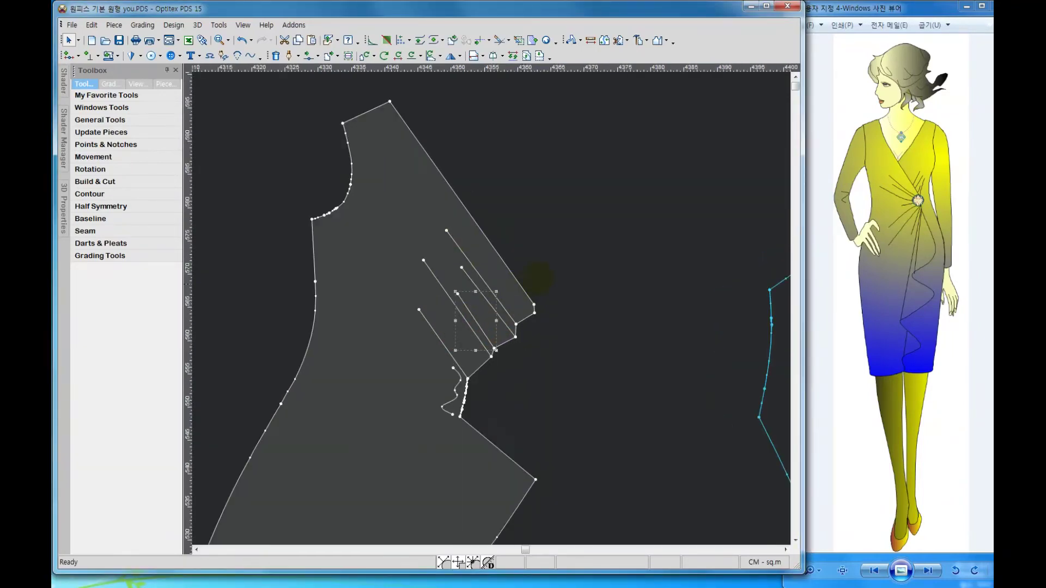
Draw an internal line up along the slanted upper edge from its lower corner
{"action": "left_click", "coordinate": [289, 56]}
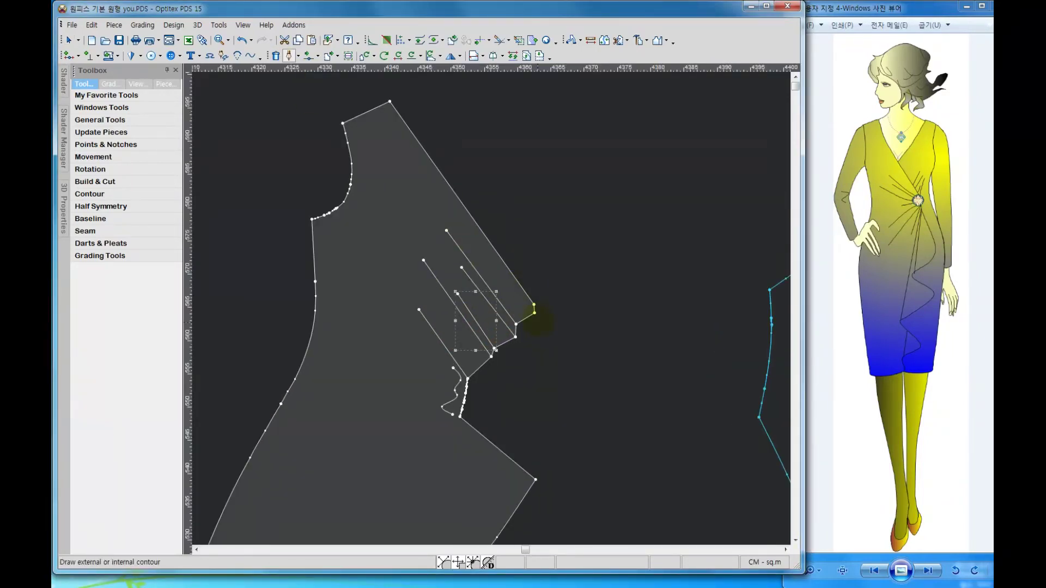
{"action": "left_click", "coordinate": [534, 312]}
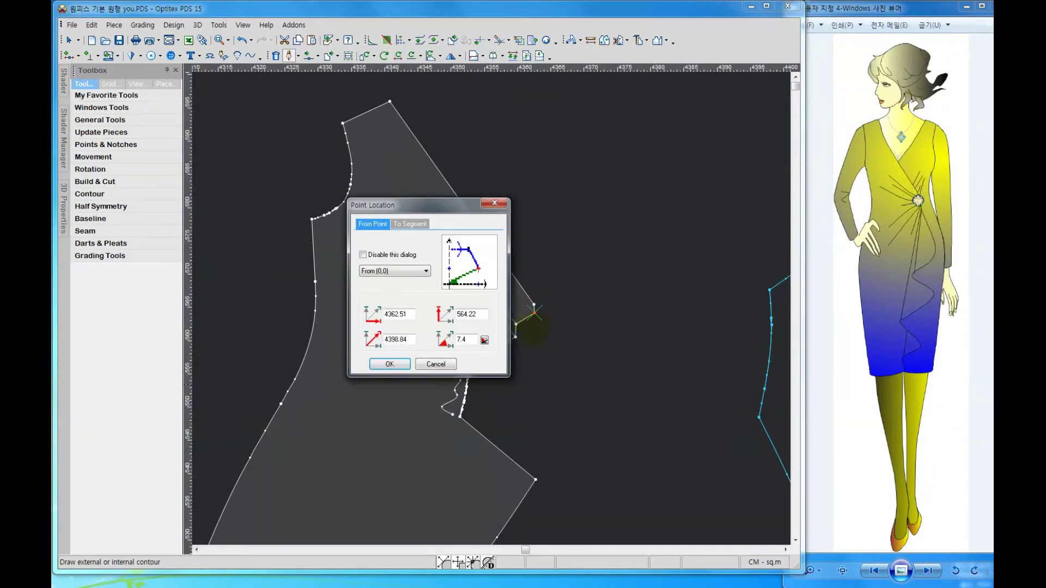
{"action": "key", "text": "Return"}
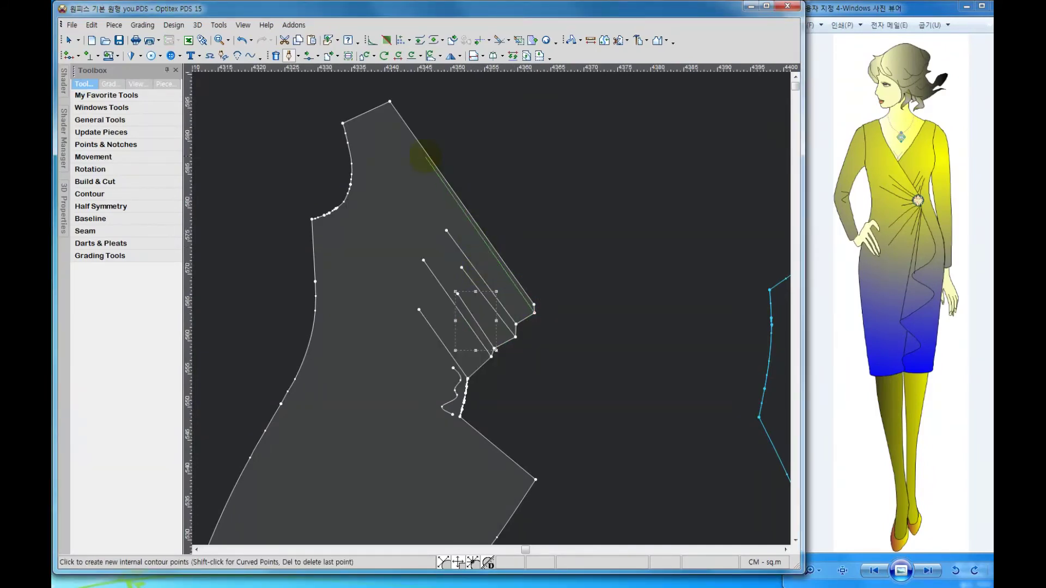
{"action": "left_click", "coordinate": [421, 158]}
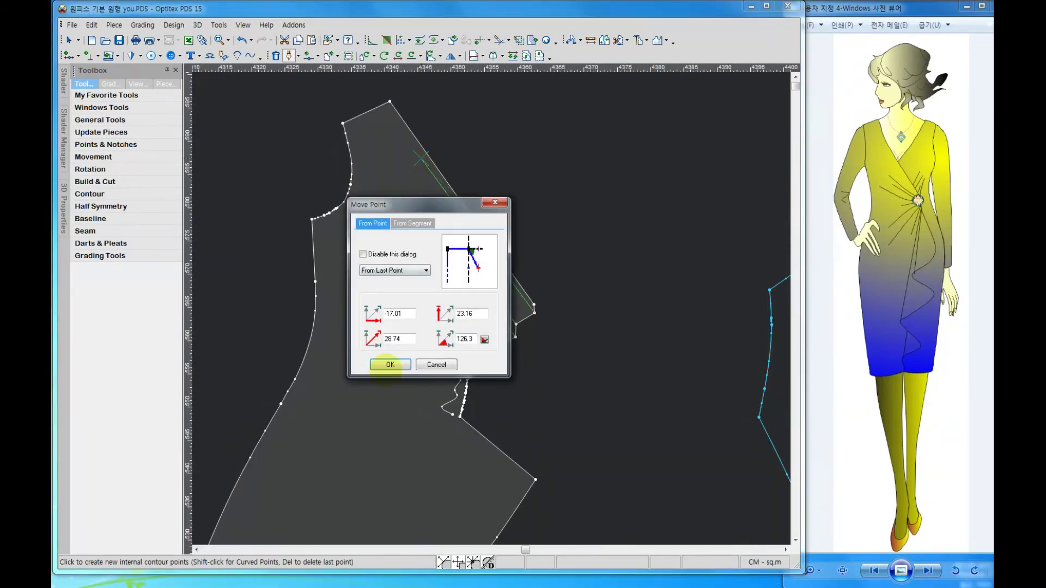
{"action": "left_click", "coordinate": [390, 365]}
{"action": "right_click", "coordinate": [515, 47]}
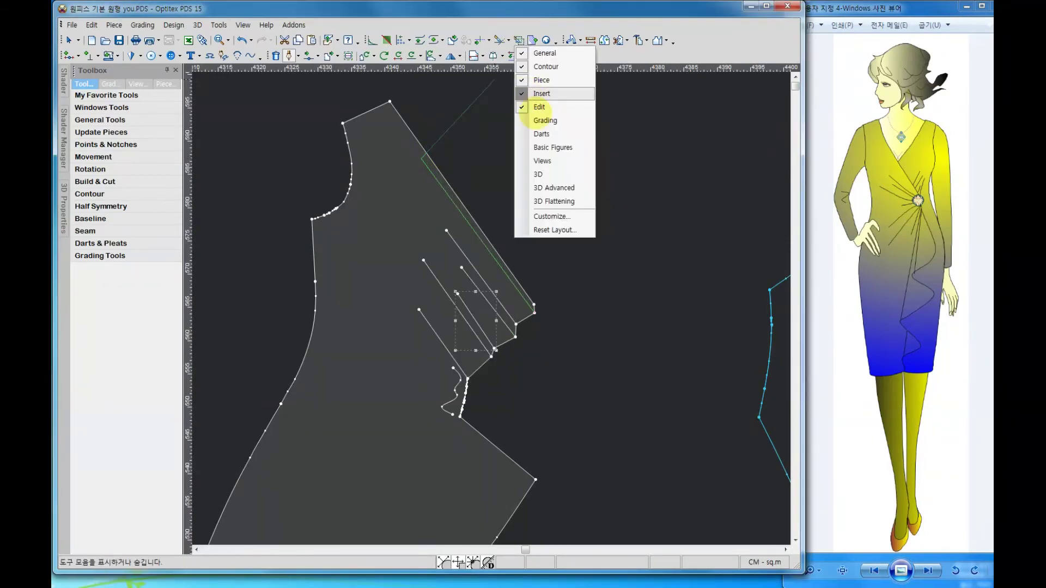
{"action": "right_click", "coordinate": [485, 126]}
{"action": "left_click", "coordinate": [618, 226]}
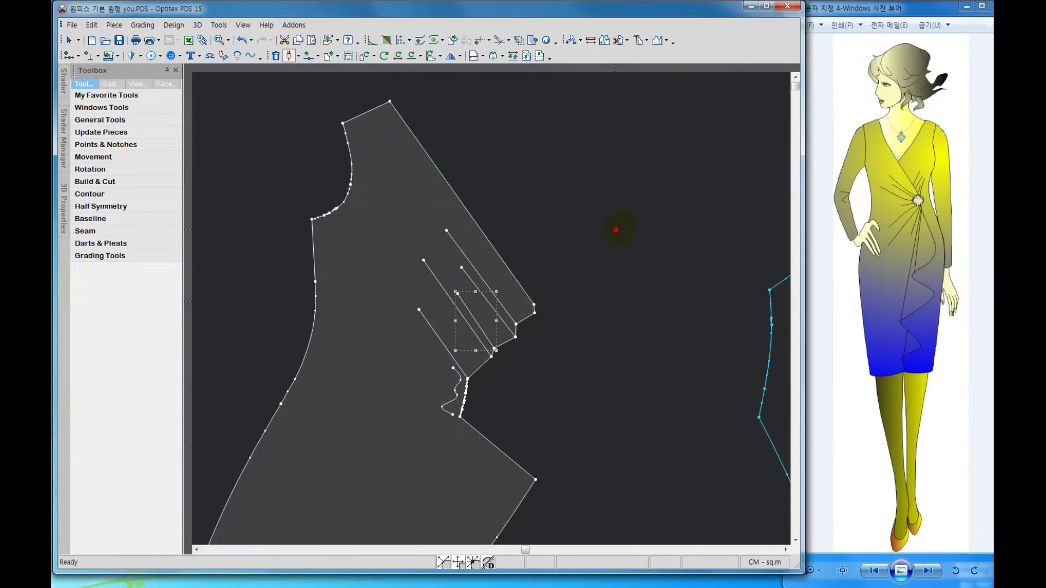
{"action": "scroll", "coordinate": [605, 316], "scroll_direction": "down", "scroll_amount": 2}
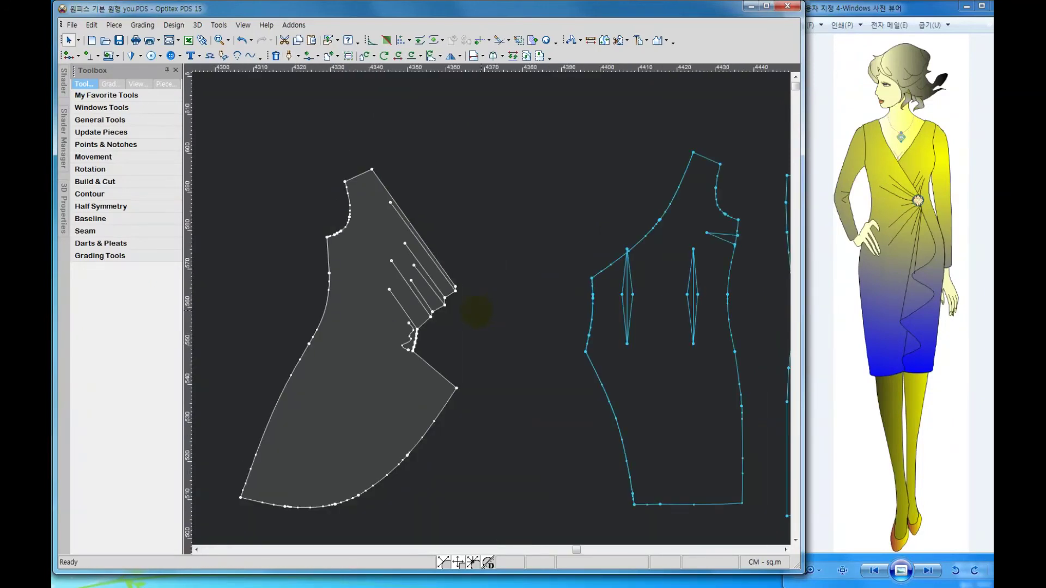
{"action": "left_click_drag", "start_coordinate": [390, 453], "coordinate": [429, 451]}
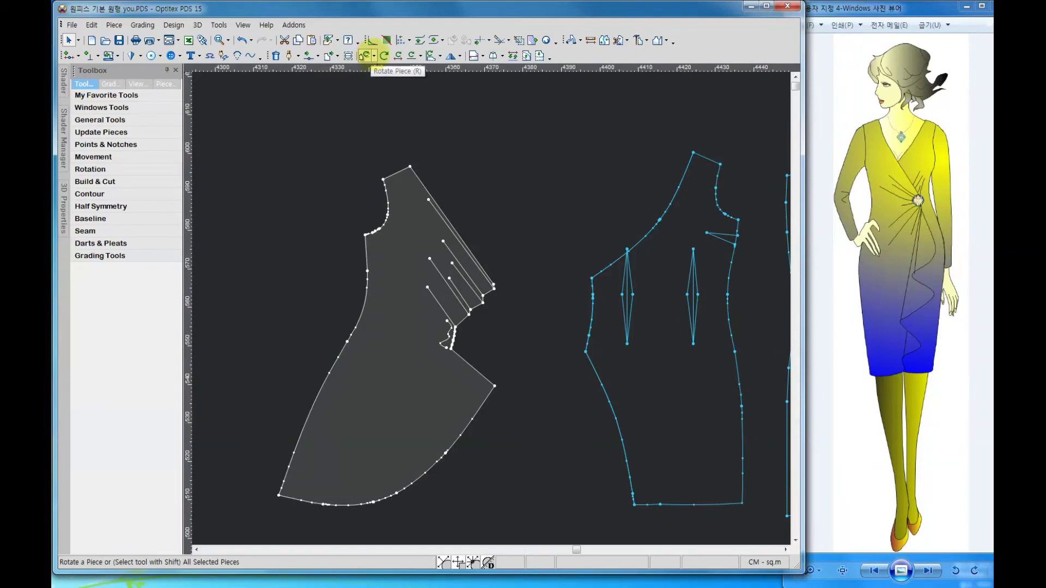
{"action": "left_click", "coordinate": [374, 56]}
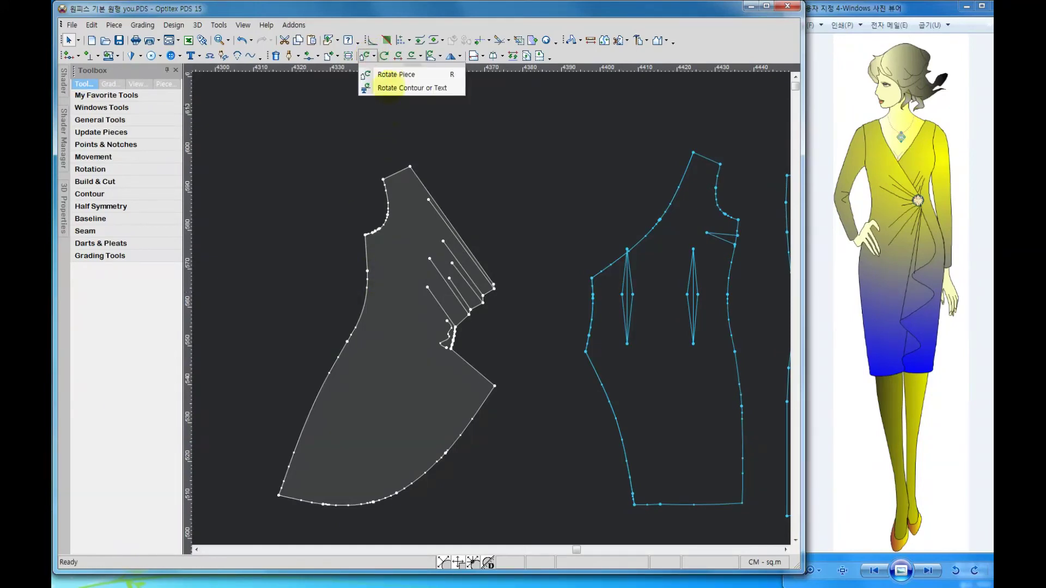
{"action": "left_click", "coordinate": [388, 75]}
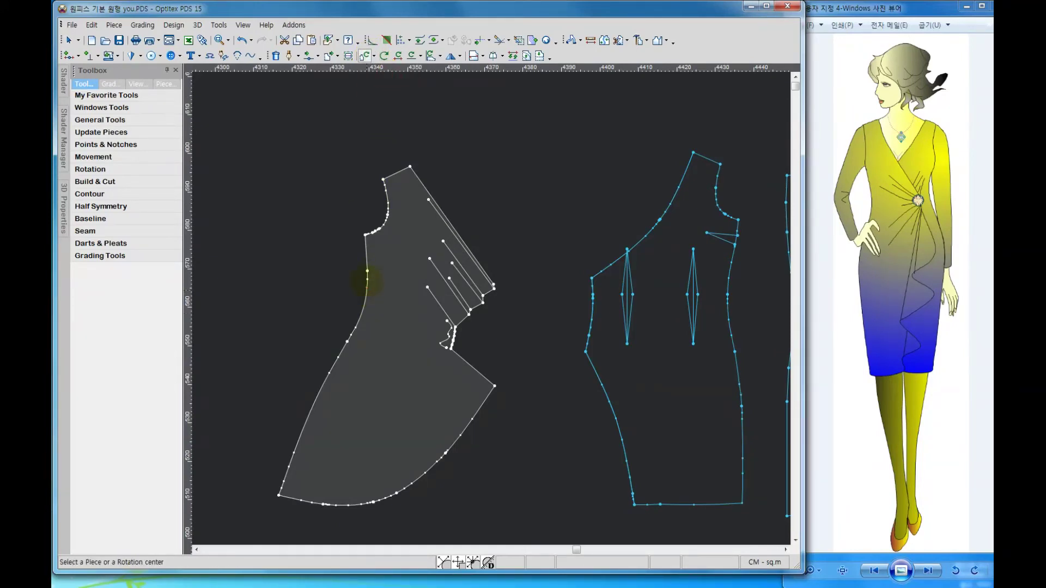
{"action": "left_click", "coordinate": [279, 495]}
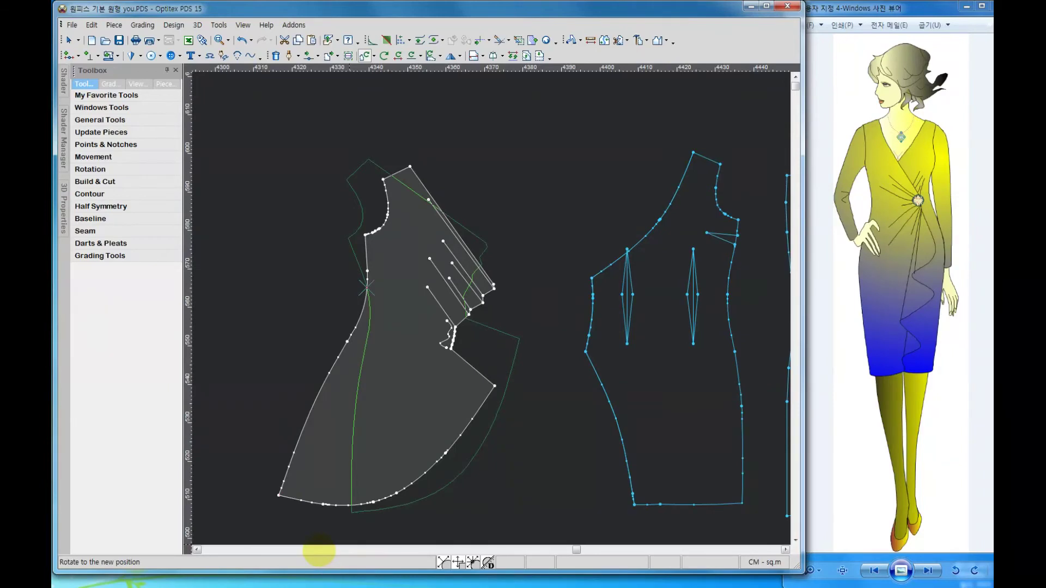
{"action": "left_click", "coordinate": [319, 550]}
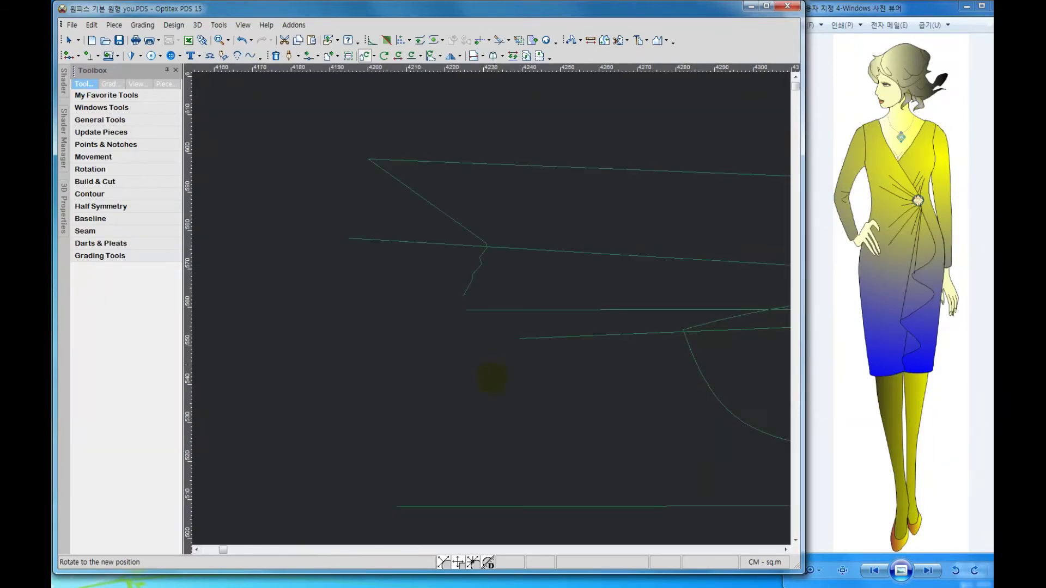
{"action": "right_click", "coordinate": [494, 386]}
{"action": "left_click", "coordinate": [515, 392]}
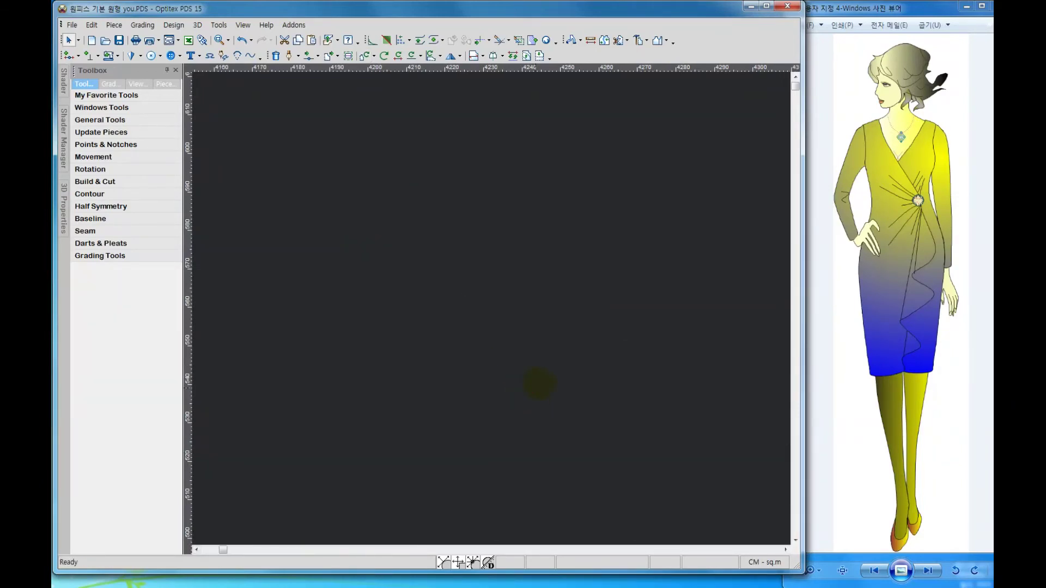
{"action": "scroll", "coordinate": [613, 322], "scroll_direction": "down", "scroll_amount": 3}
{"action": "scroll", "coordinate": [503, 297], "scroll_direction": "up", "scroll_amount": 2}
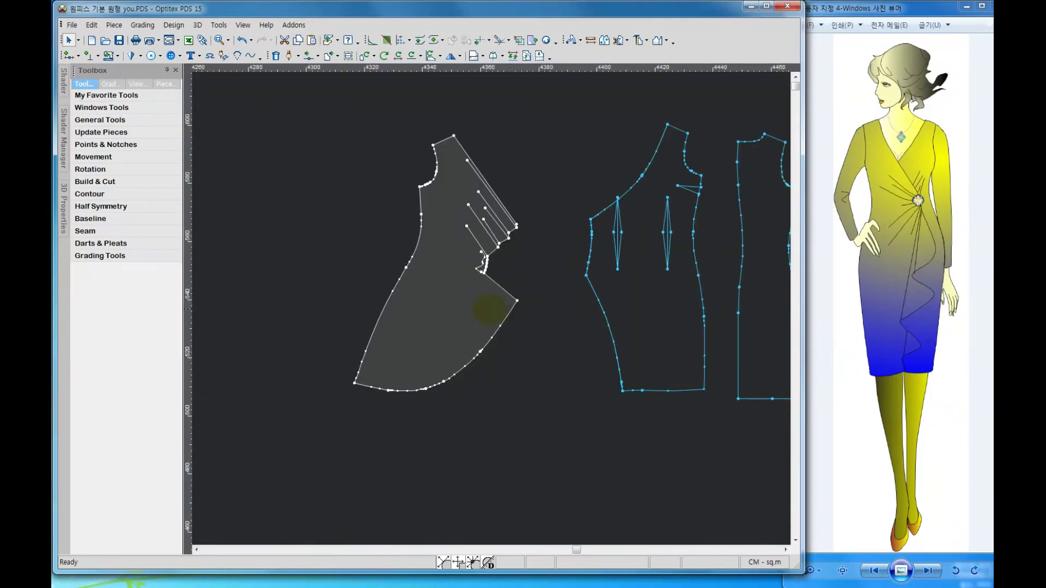
{"action": "scroll", "coordinate": [478, 303], "scroll_direction": "up", "scroll_amount": 2}
Drag the flared curved-hem piece onto the blue darted bodice piece so they overlap
{"action": "left_click", "coordinate": [490, 344]}
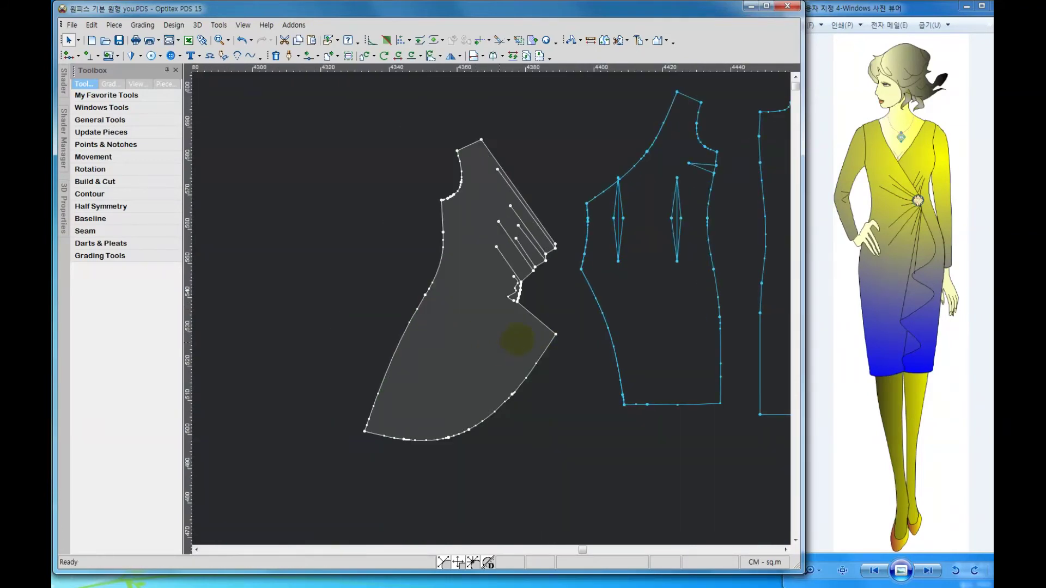
{"action": "left_click", "coordinate": [603, 303]}
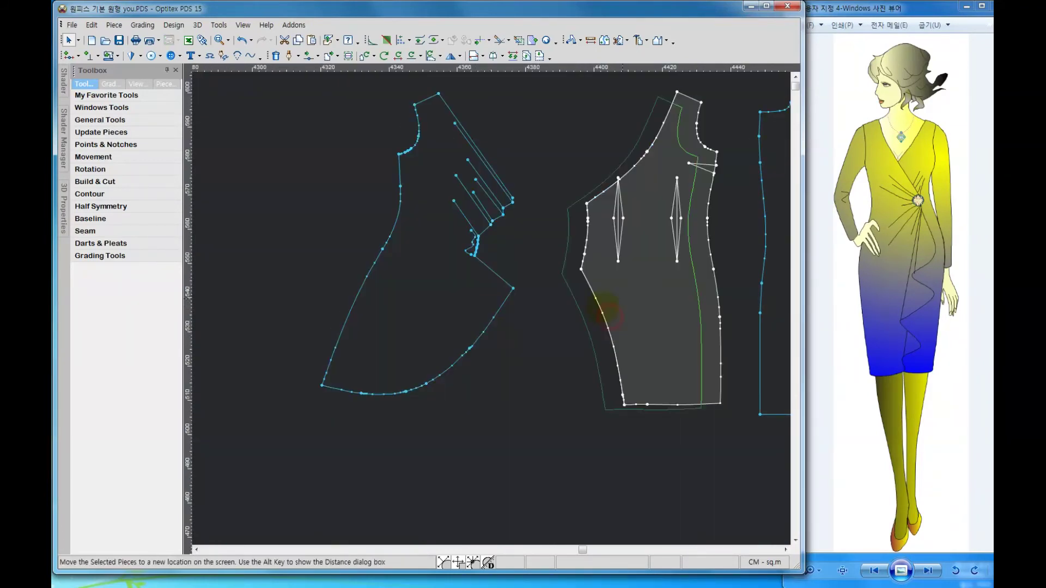
{"action": "left_click_drag", "start_coordinate": [475, 309], "coordinate": [624, 333]}
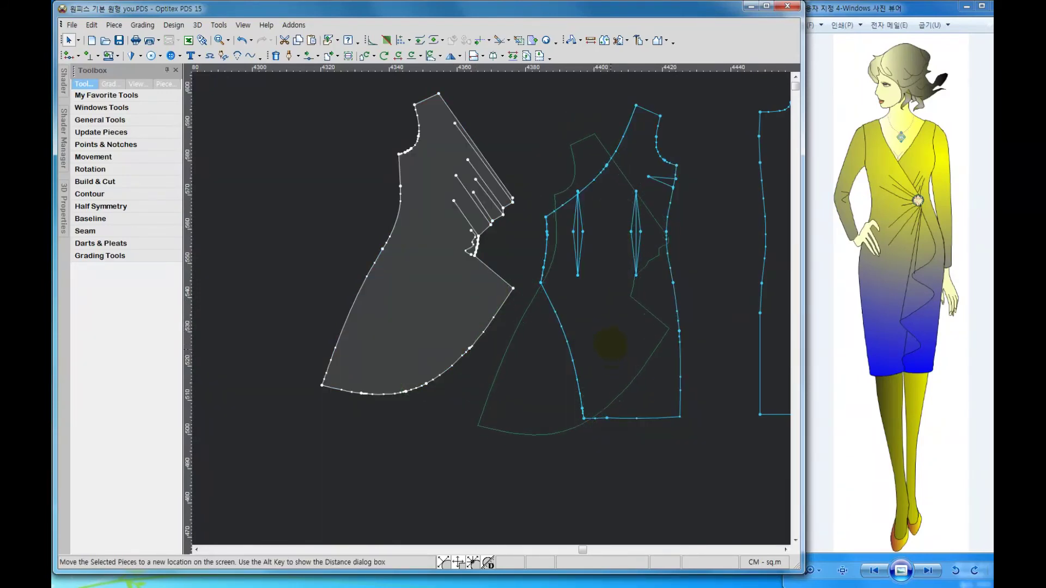
{"action": "left_click_drag", "start_coordinate": [609, 342], "coordinate": [602, 324]}
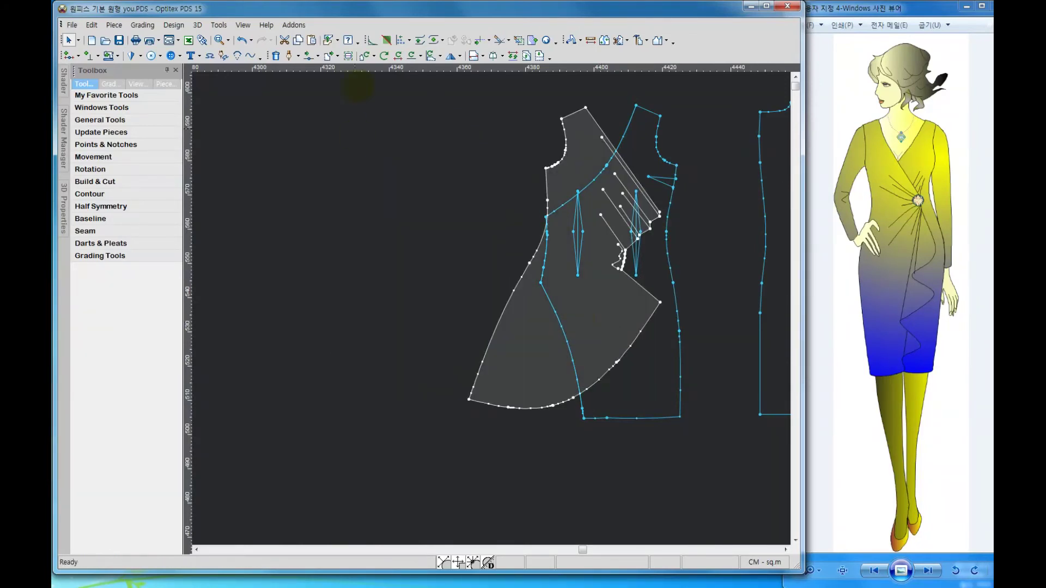
{"action": "left_click", "coordinate": [364, 60]}
{"action": "left_click", "coordinate": [364, 57]}
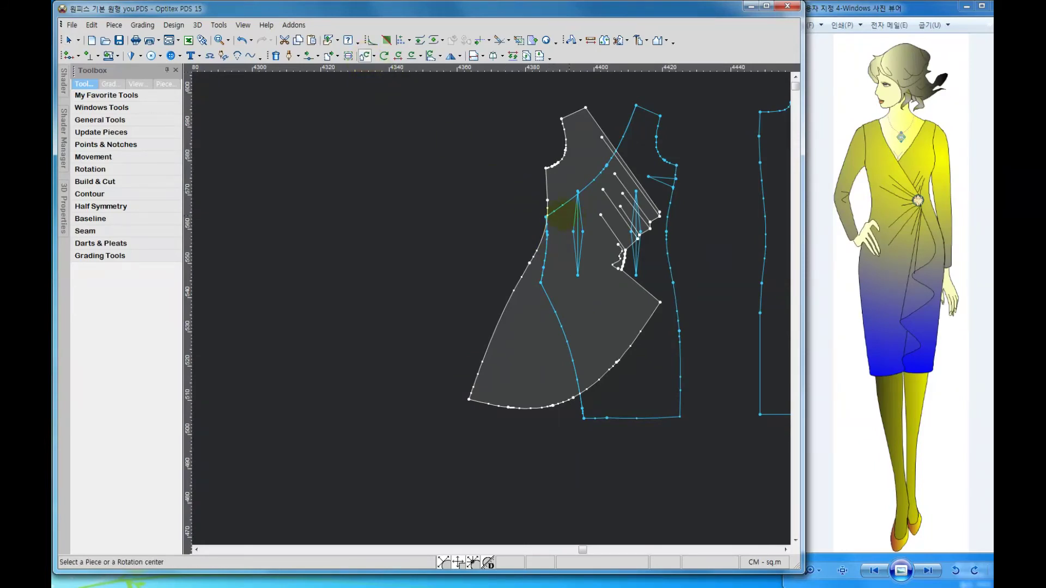
Rotate the flared piece 16.1 degrees about a centre point on the piece
{"action": "left_click", "coordinate": [469, 399]}
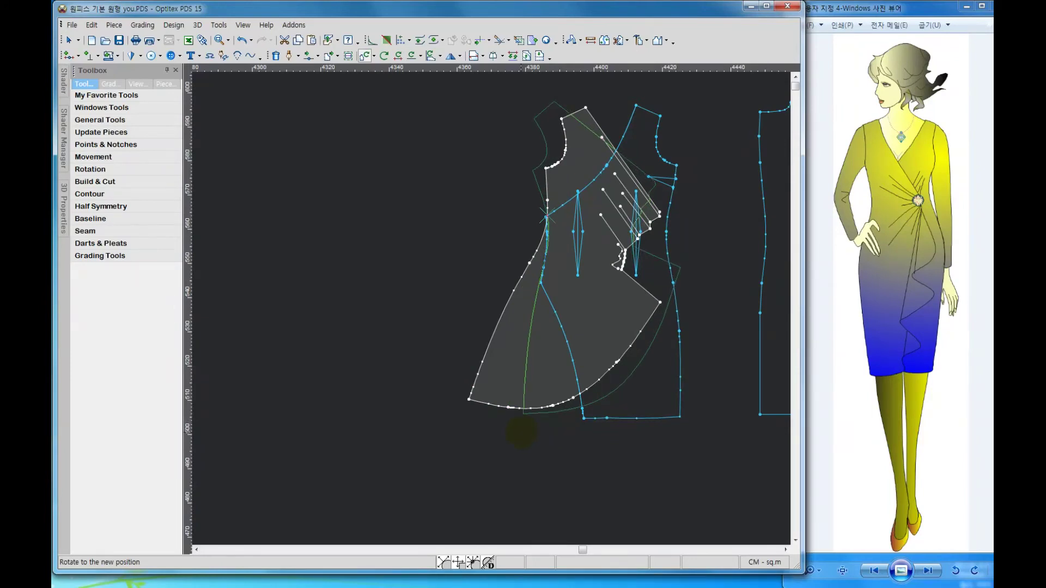
{"action": "left_click", "coordinate": [521, 433]}
{"action": "left_click", "coordinate": [266, 258]}
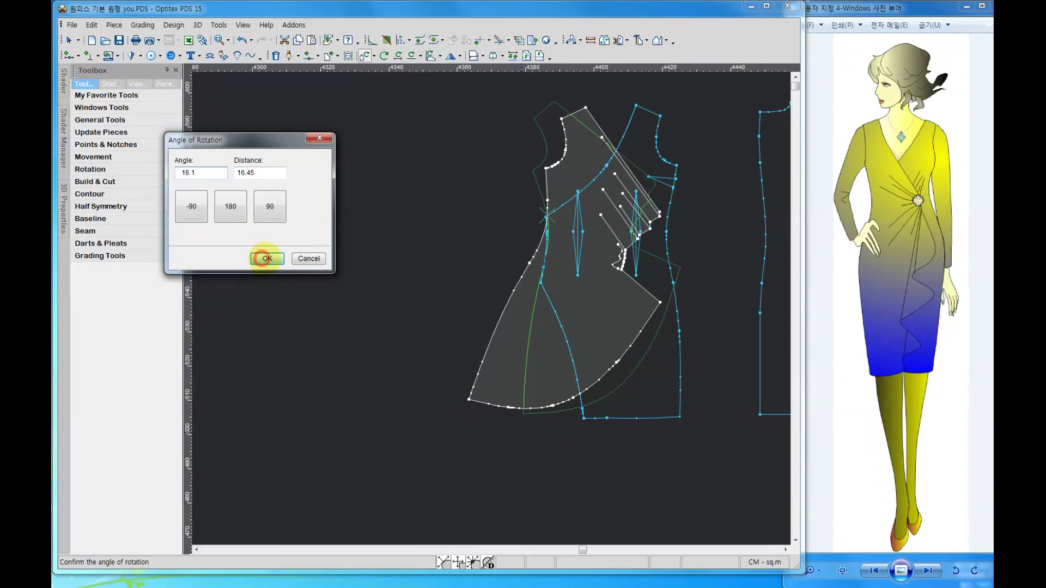
{"action": "left_click", "coordinate": [309, 258]}
{"action": "right_click", "coordinate": [344, 267]}
{"action": "left_click", "coordinate": [363, 273]}
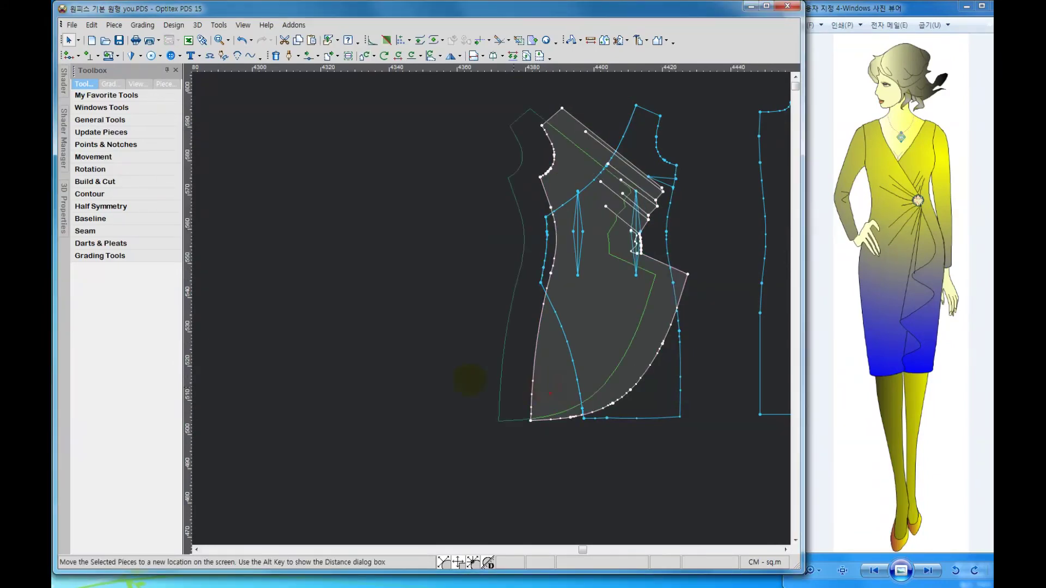
Drag the rotated flared piece into alignment with the darted bodice piece
{"action": "mouse_move", "coordinate": [537, 377]}
{"action": "left_mouse_down"}
{"action": "mouse_move", "coordinate": [408, 380]}
{"action": "mouse_move", "coordinate": [422, 357]}
{"action": "mouse_move", "coordinate": [398, 348]}
{"action": "left_mouse_up"}
{"action": "left_click", "coordinate": [607, 299]}
{"action": "scroll", "coordinate": [458, 357], "scroll_direction": "up", "scroll_amount": 2}
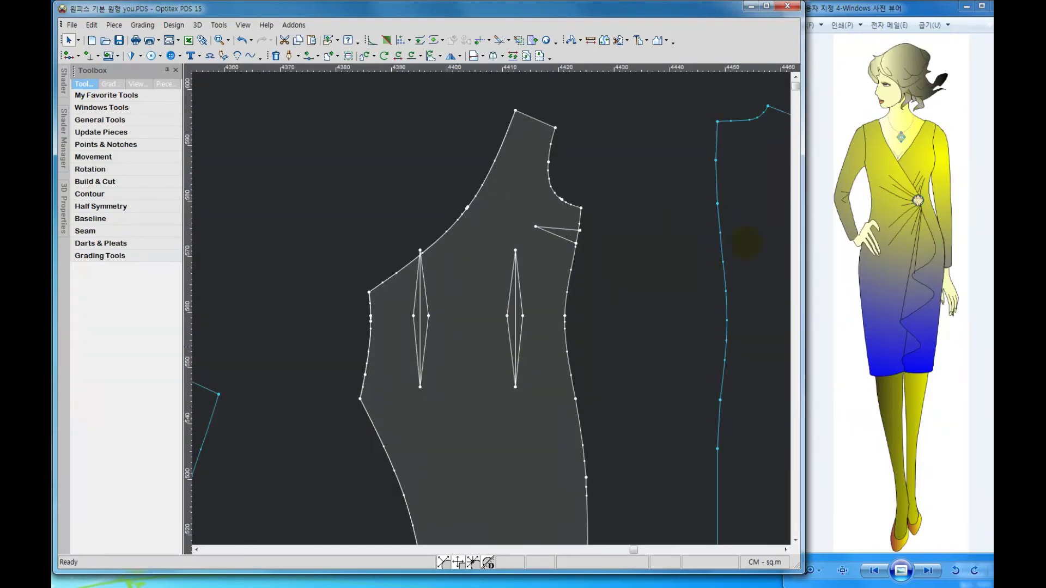
{"action": "left_click", "coordinate": [289, 56]}
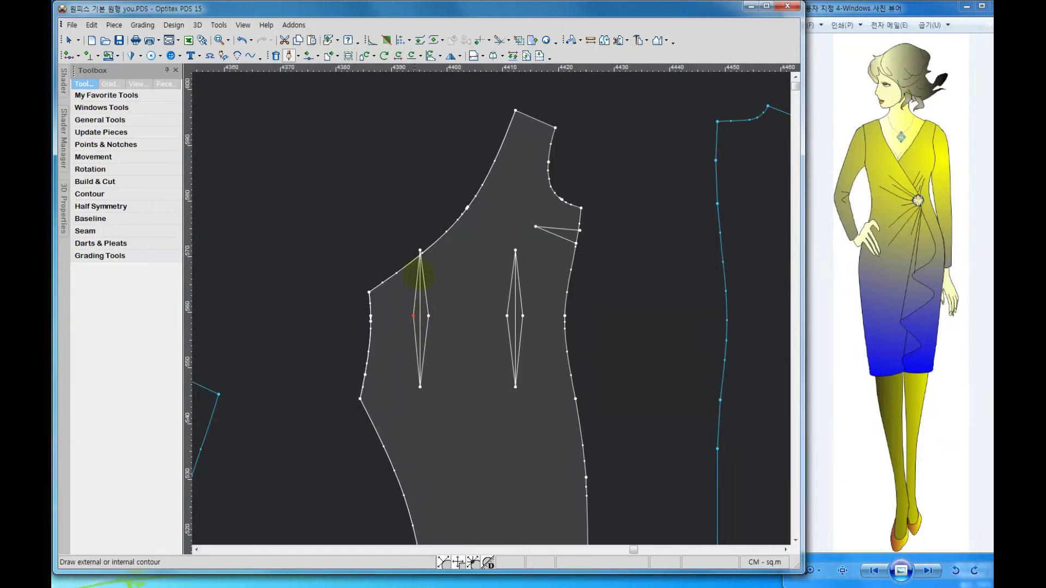
Draw a short internal line from the bodice's left side edge to the left dart
{"action": "right_click", "coordinate": [414, 316]}
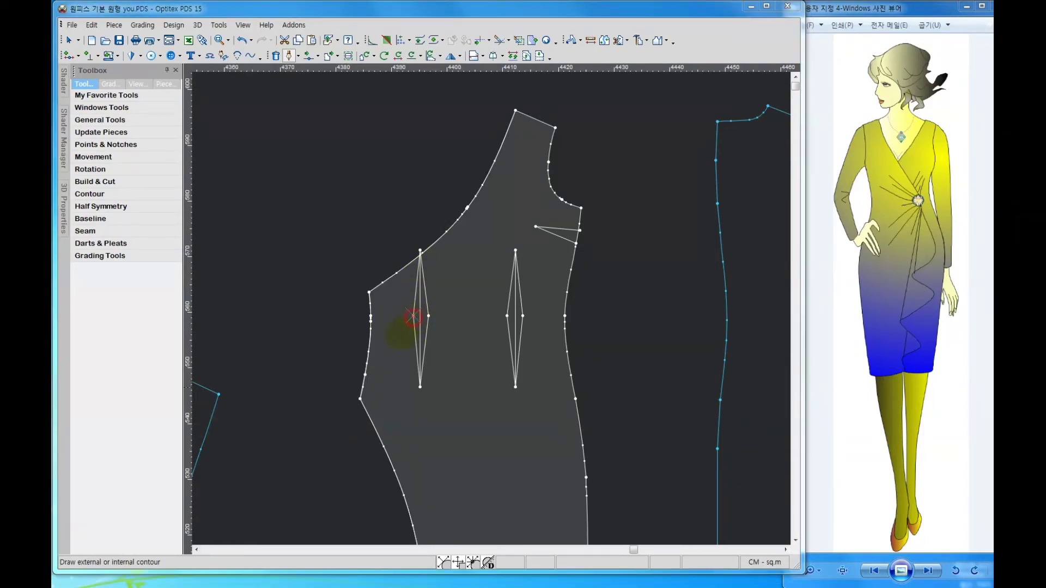
{"action": "key", "text": "Return"}
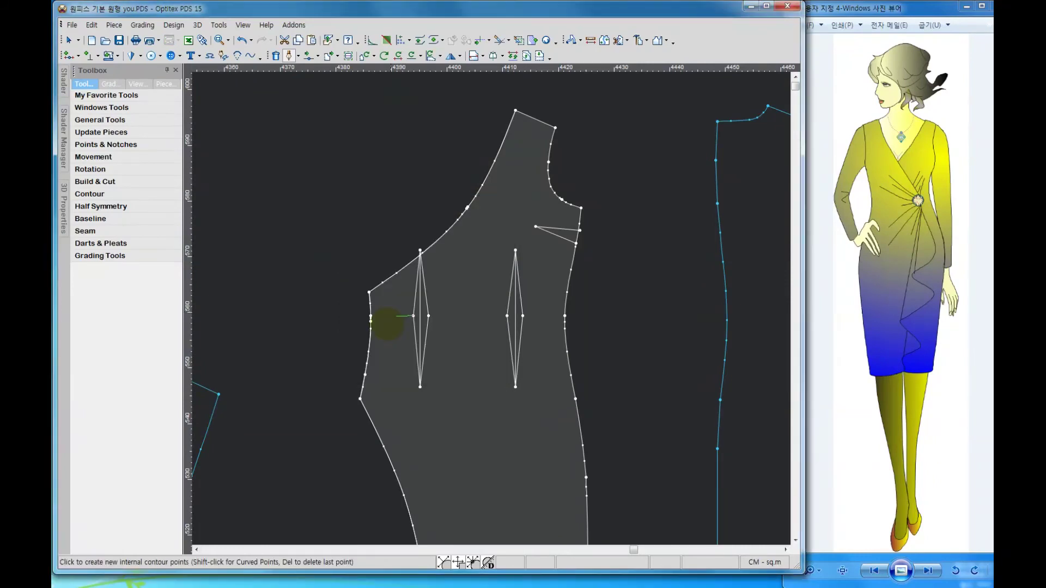
{"action": "right_click", "coordinate": [371, 322]}
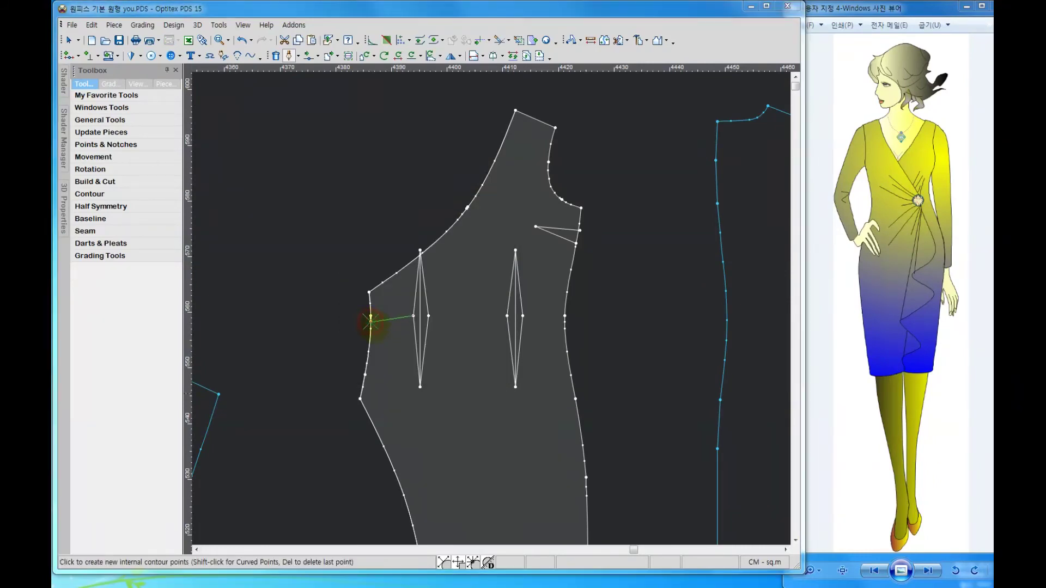
{"action": "key", "text": "Return"}
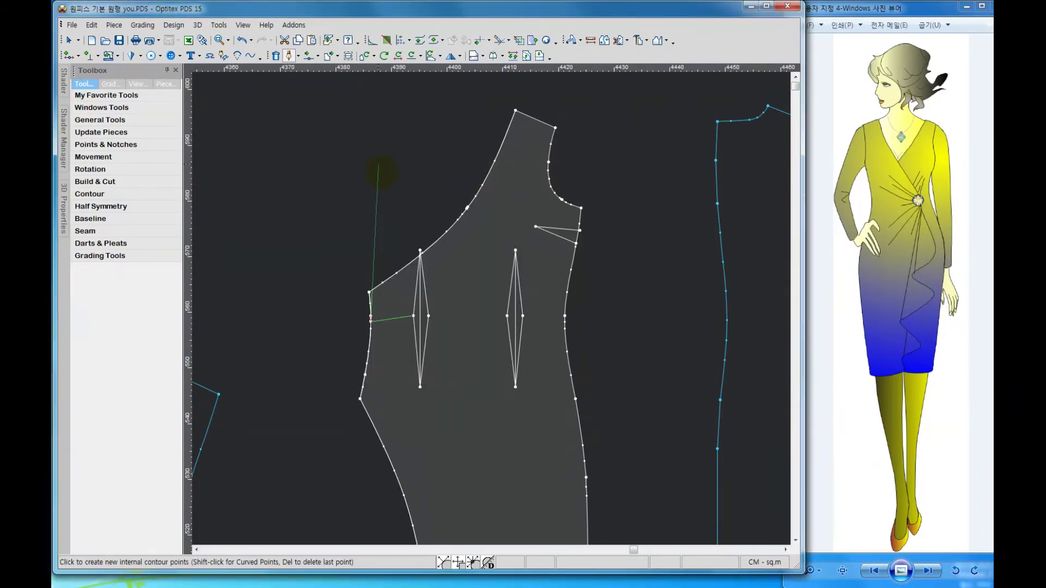
{"action": "right_click", "coordinate": [381, 173]}
{"action": "left_click", "coordinate": [409, 180]}
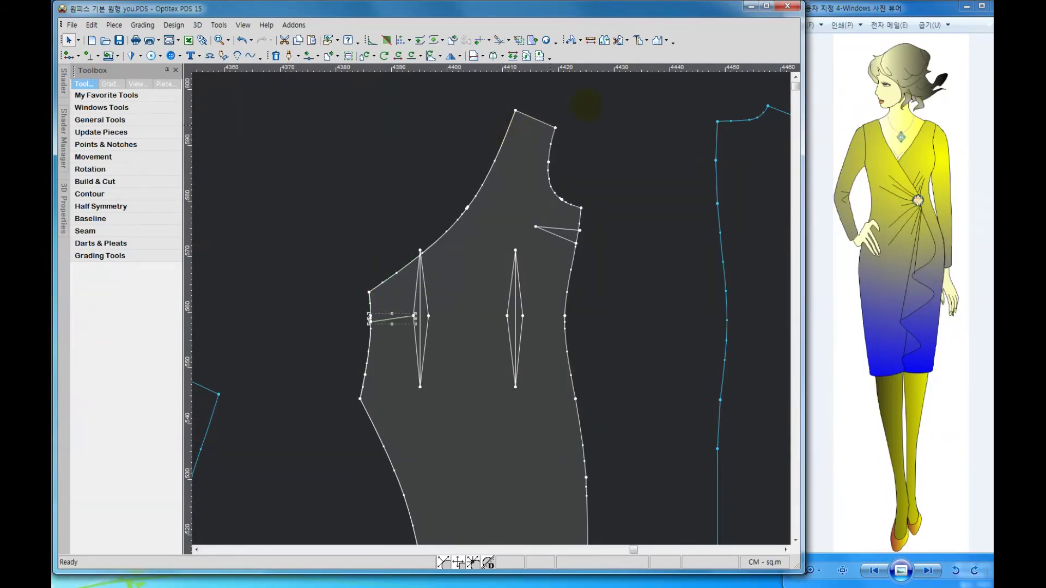
Build a new piece from the enclosed area beside the new line
{"action": "left_click", "coordinate": [638, 39]}
{"action": "left_click", "coordinate": [386, 293]}
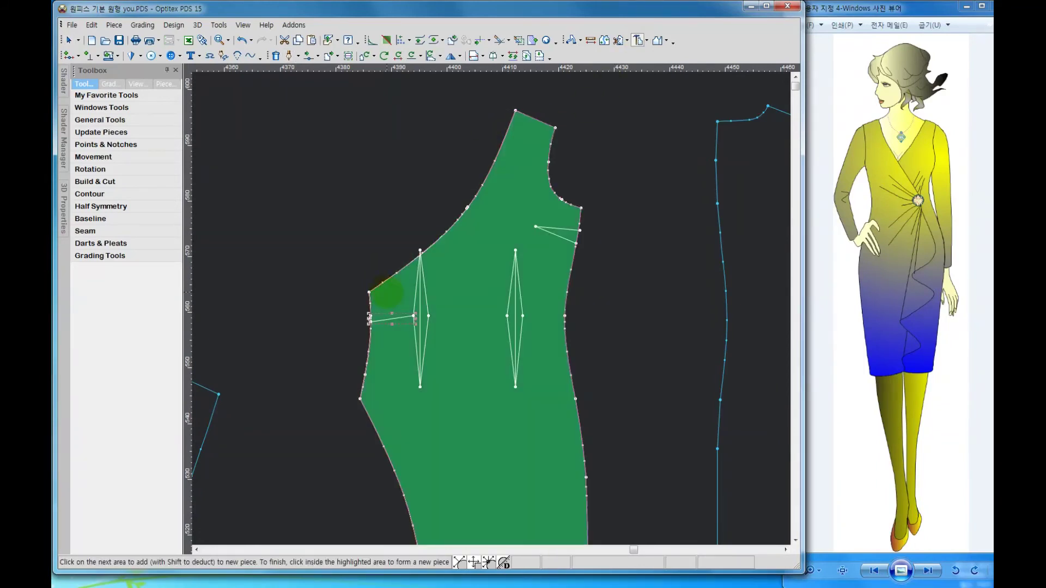
{"action": "right_click", "coordinate": [465, 263]}
{"action": "left_click", "coordinate": [479, 274]}
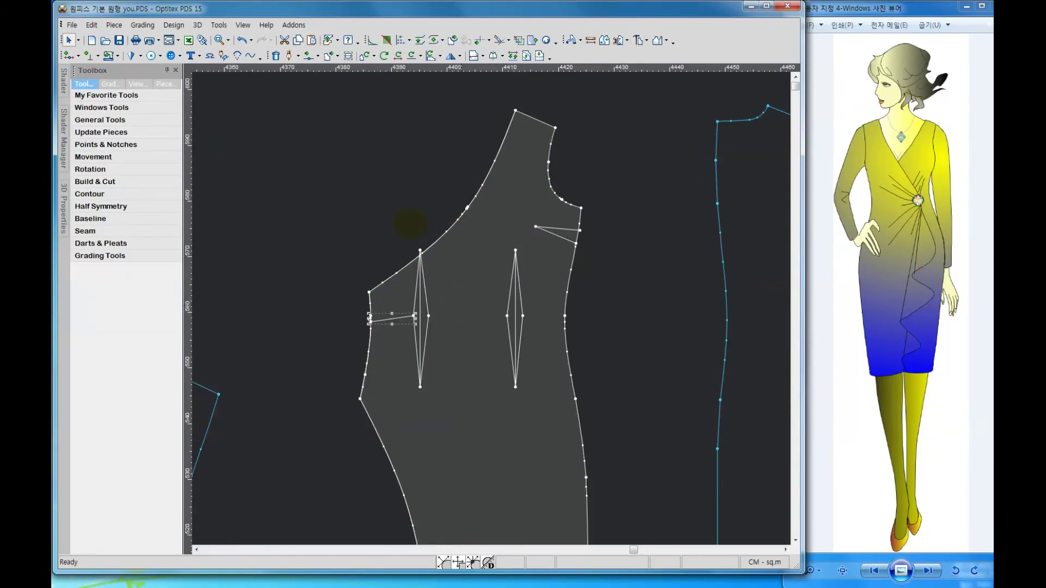
{"action": "left_click", "coordinate": [289, 57]}
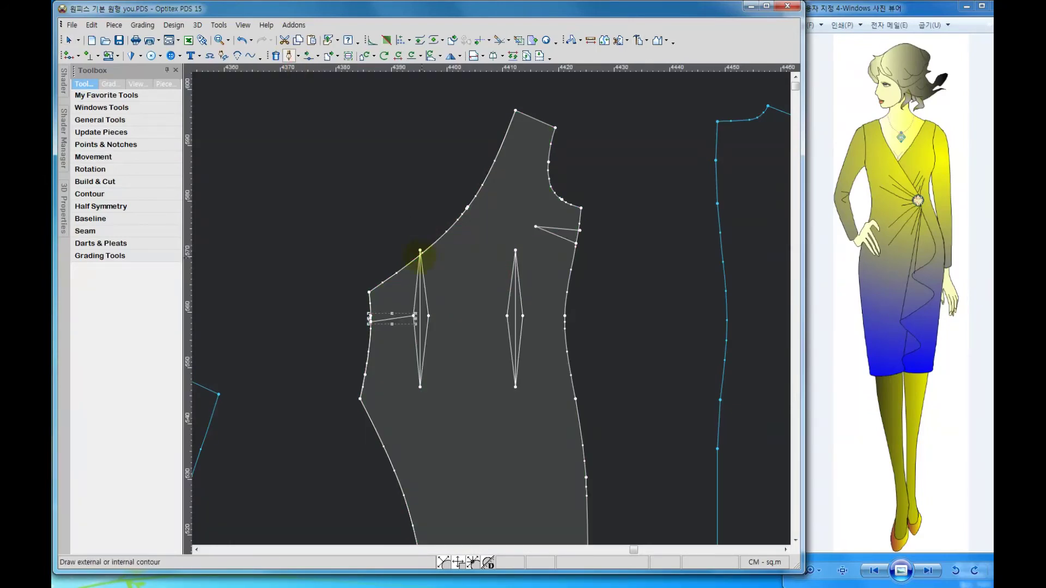
Draw an internal contour from the left dart apex down to its bottom and across to the left edge
{"action": "left_click", "coordinate": [420, 251]}
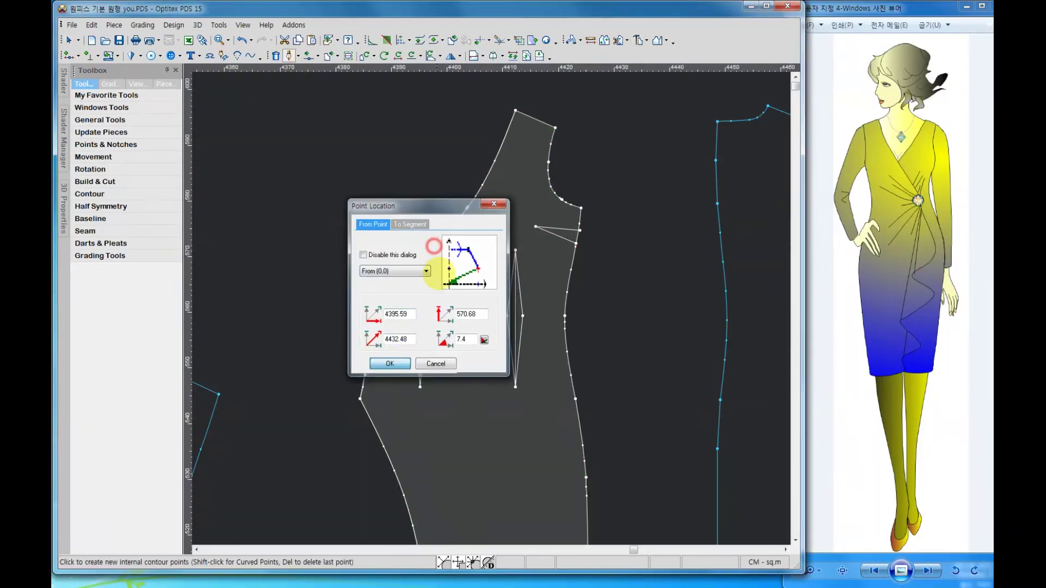
{"action": "key", "text": "Return"}
{"action": "left_click", "coordinate": [411, 313]}
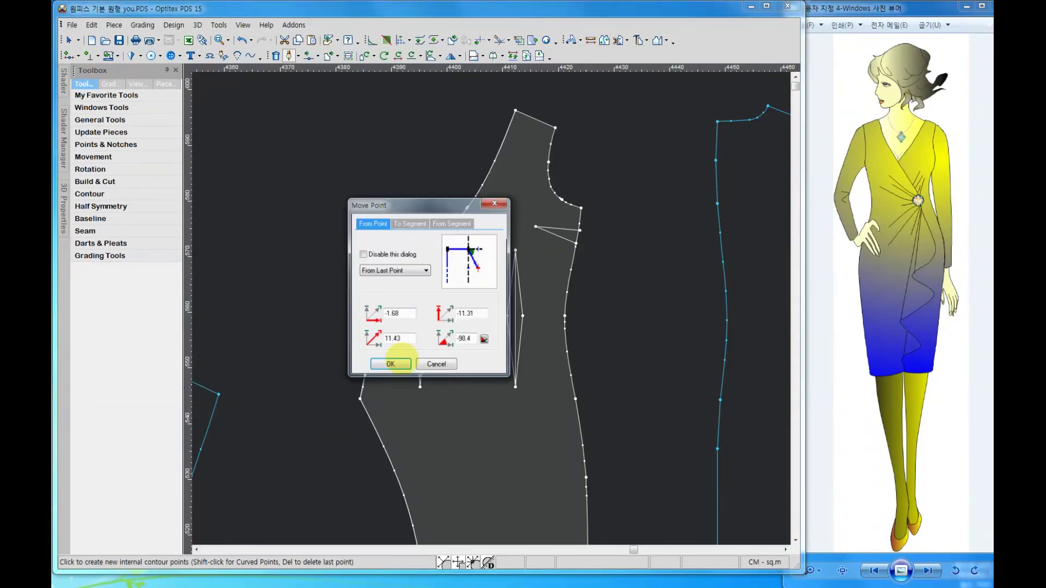
{"action": "key", "text": "Return"}
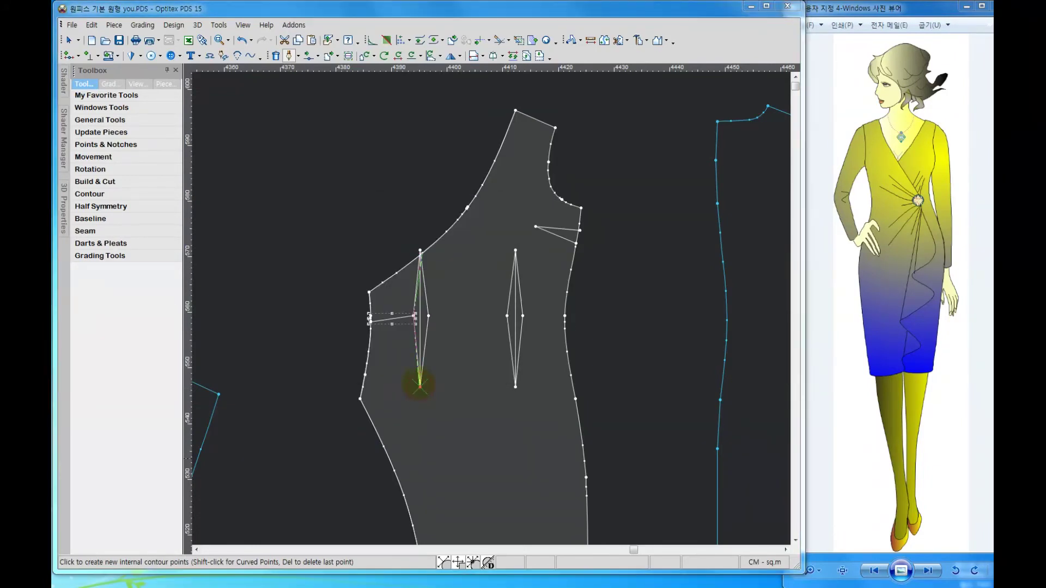
{"action": "left_click", "coordinate": [420, 386]}
{"action": "key", "text": "Return"}
{"action": "left_click", "coordinate": [363, 387]}
{"action": "left_click", "coordinate": [390, 364]}
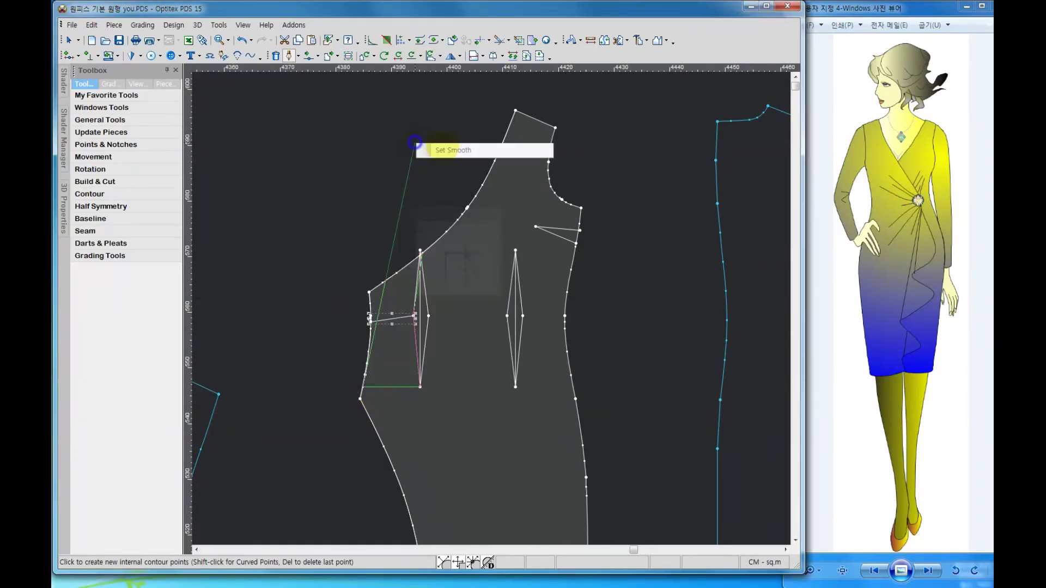
{"action": "key", "text": "Escape"}
Build a piece from the upper-left armhole area, then undo its accidental move
{"action": "left_click", "coordinate": [639, 40]}
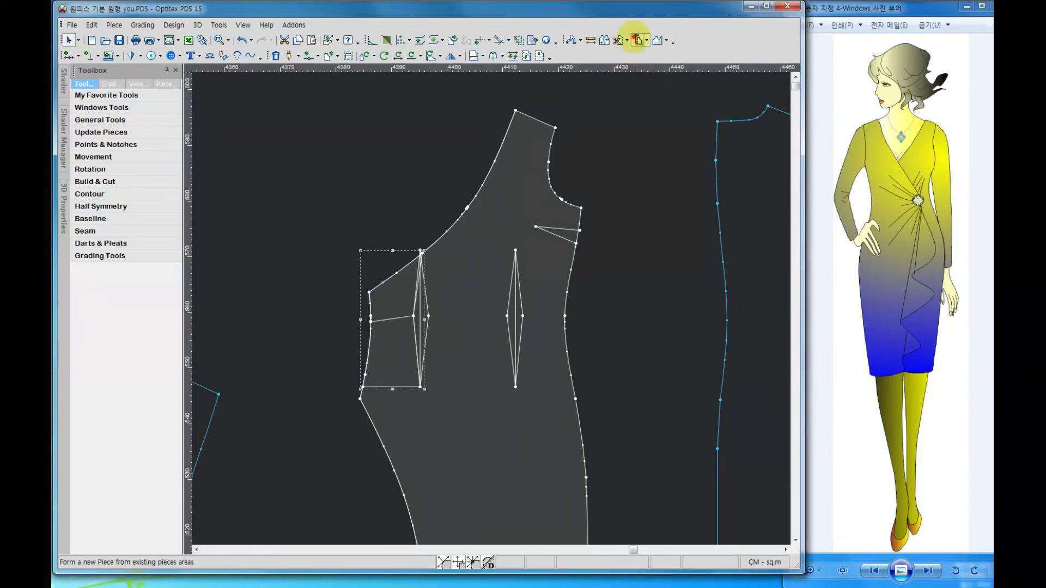
{"action": "left_click", "coordinate": [395, 295]}
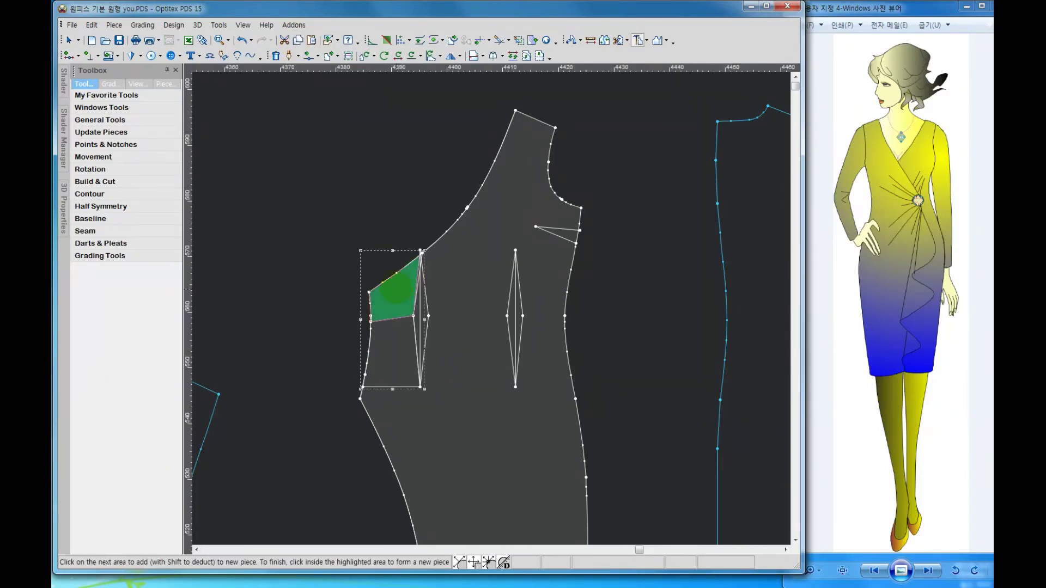
{"action": "right_click", "coordinate": [408, 290]}
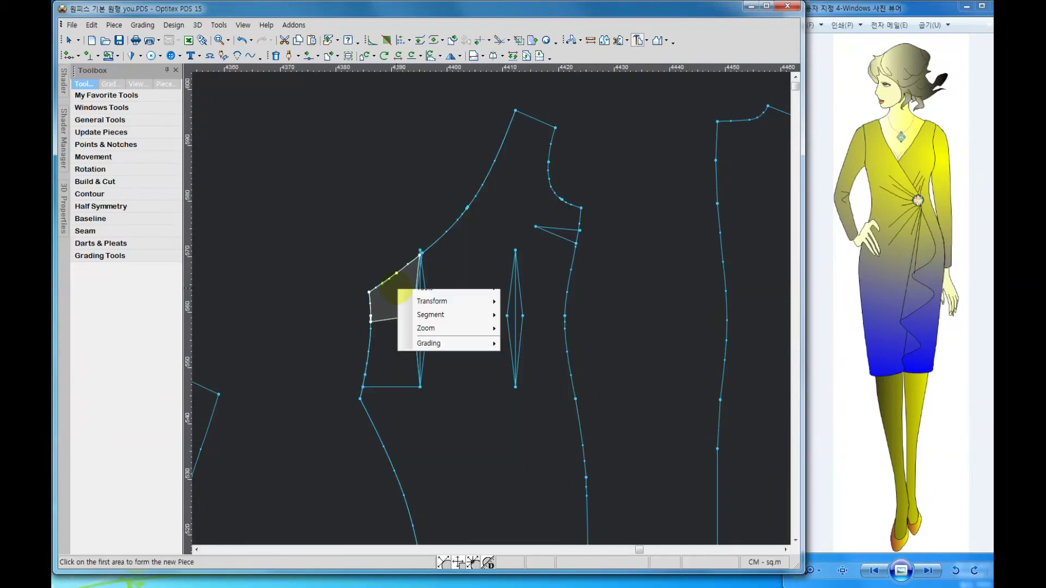
{"action": "left_click", "coordinate": [434, 297]}
{"action": "left_click_drag", "start_coordinate": [371, 299], "coordinate": [316, 299]}
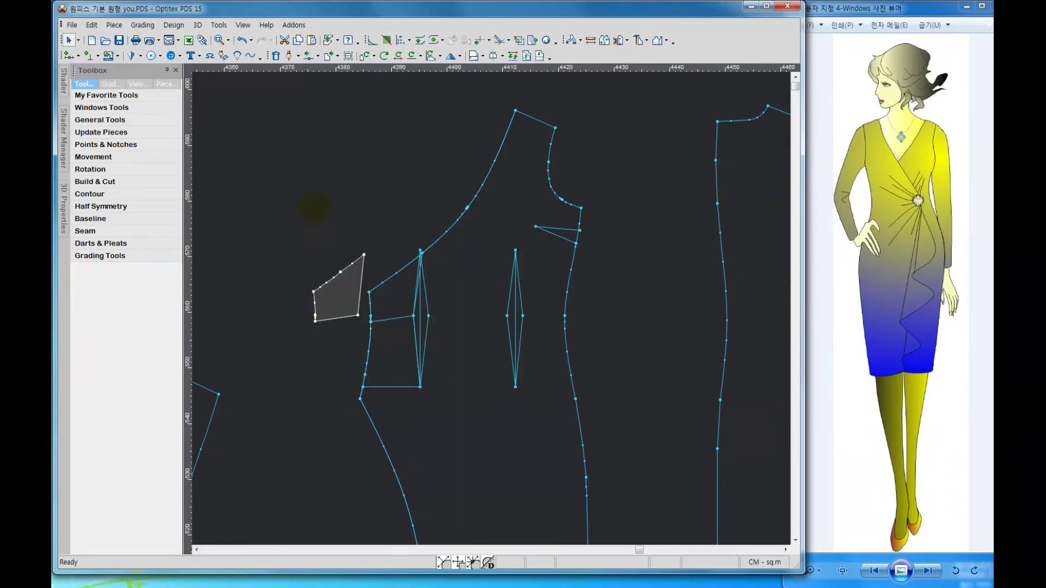
{"action": "left_click", "coordinate": [241, 40]}
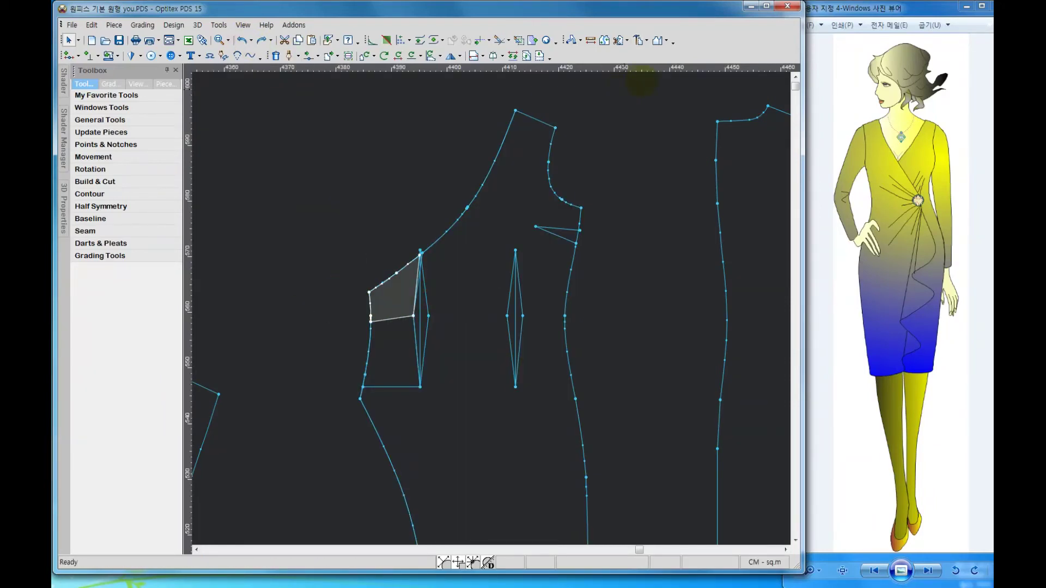
Build a piece from the area below the armhole section, keeping it in place
{"action": "left_click", "coordinate": [638, 40]}
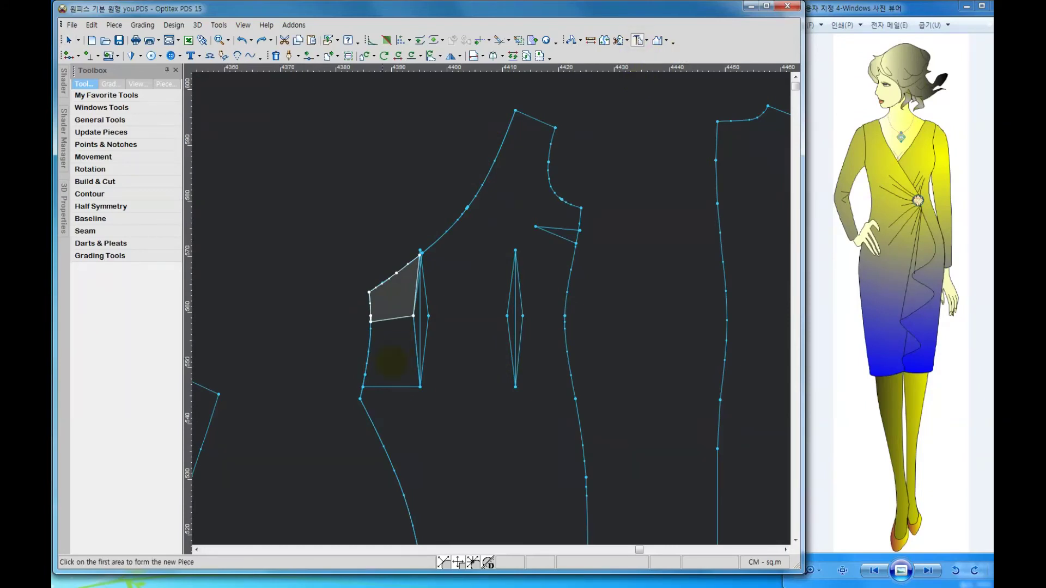
{"action": "left_click", "coordinate": [392, 360]}
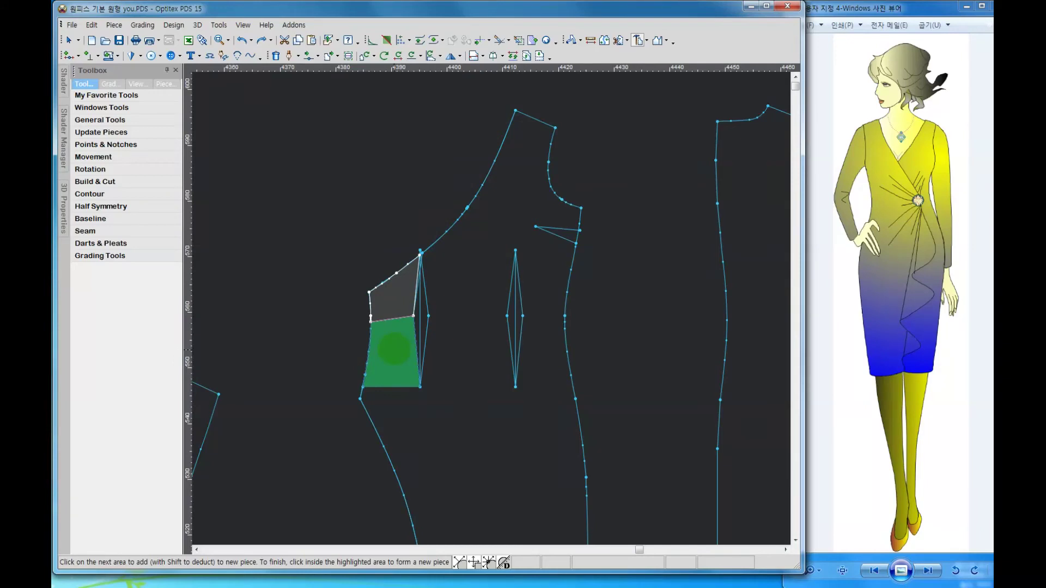
{"action": "right_click", "coordinate": [394, 348]}
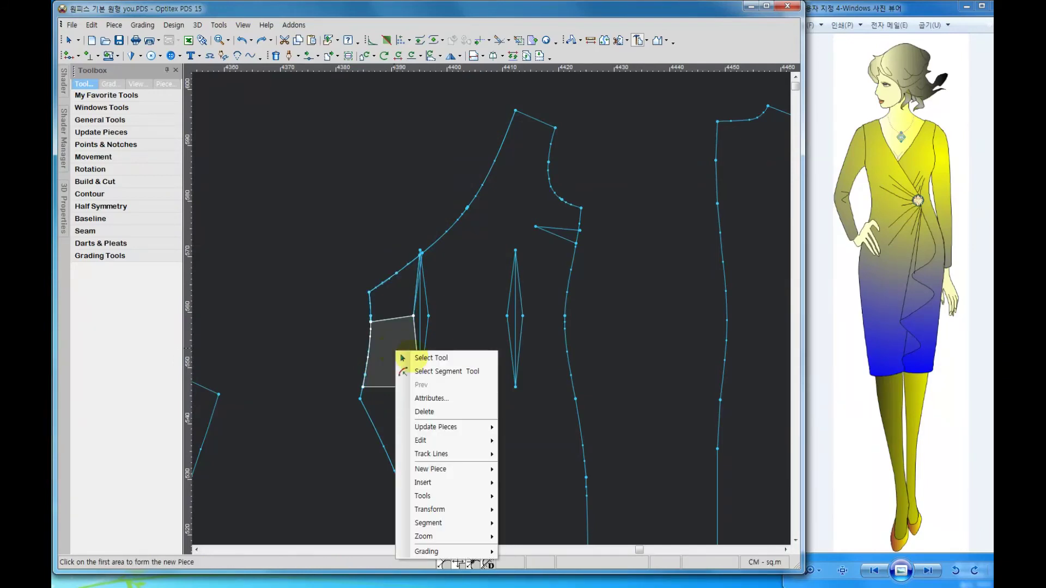
{"action": "left_click", "coordinate": [430, 358]}
{"action": "left_click", "coordinate": [315, 355]}
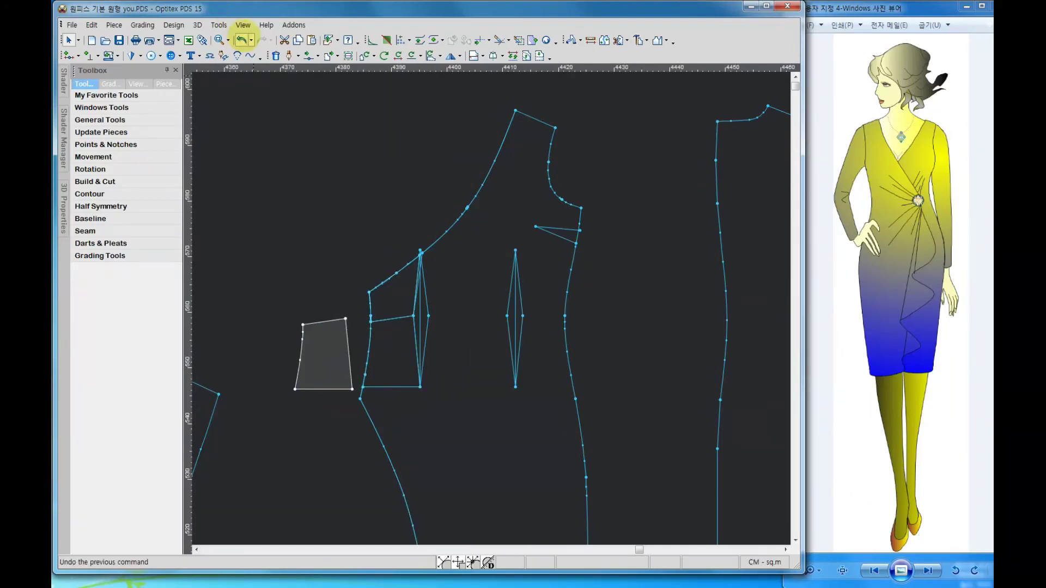
{"action": "left_click", "coordinate": [242, 39]}
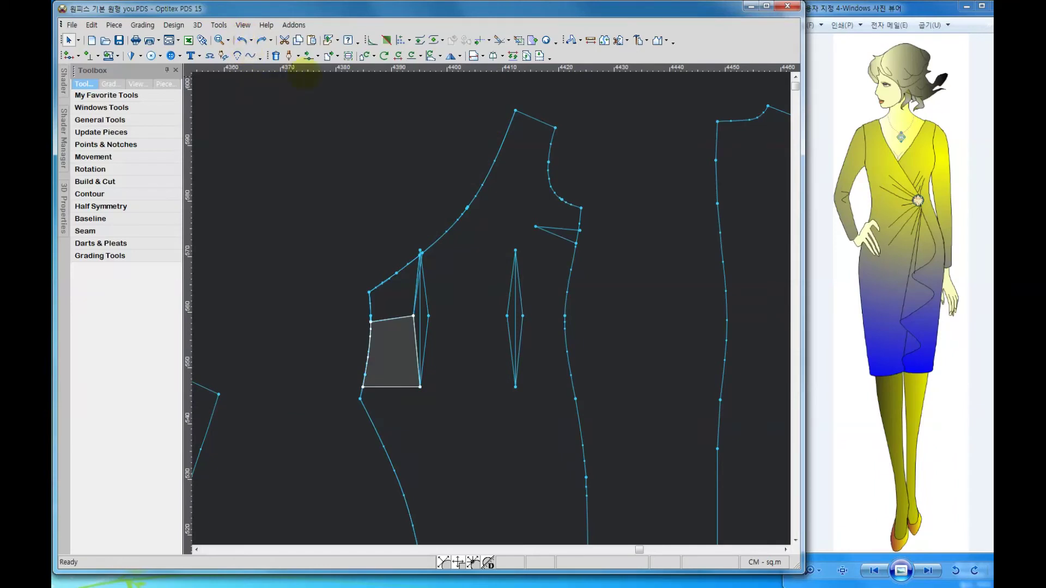
Rotate the lower panel -13° about its bottom-right corner
{"action": "left_click", "coordinate": [364, 56]}
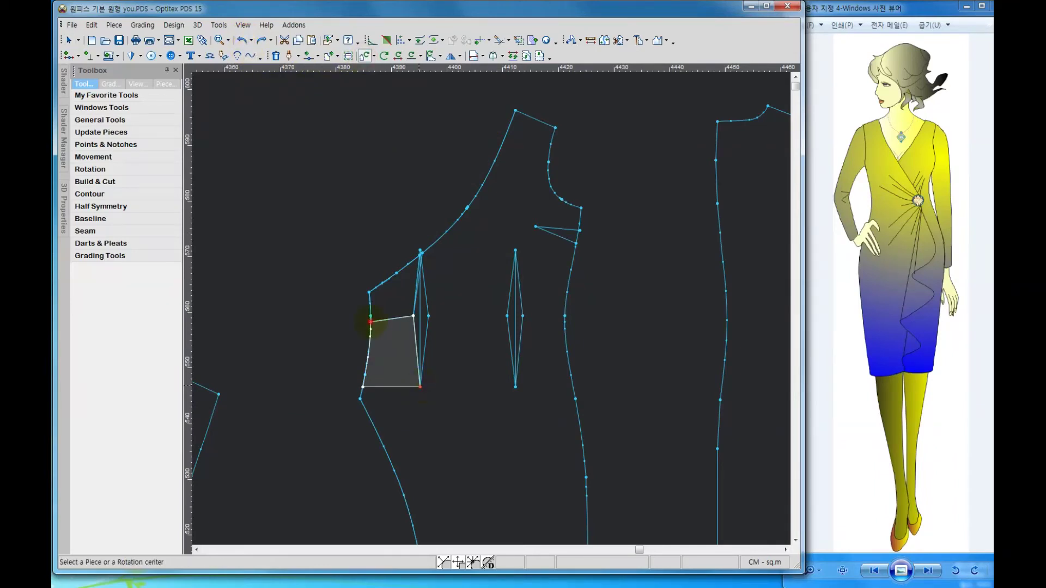
{"action": "left_click", "coordinate": [370, 322]}
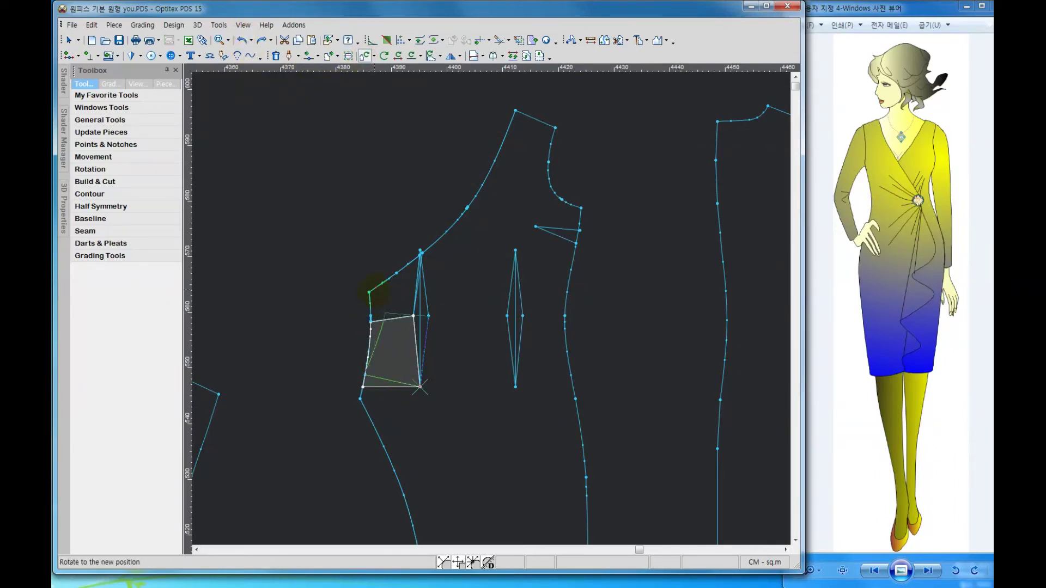
{"action": "left_click", "coordinate": [375, 289]}
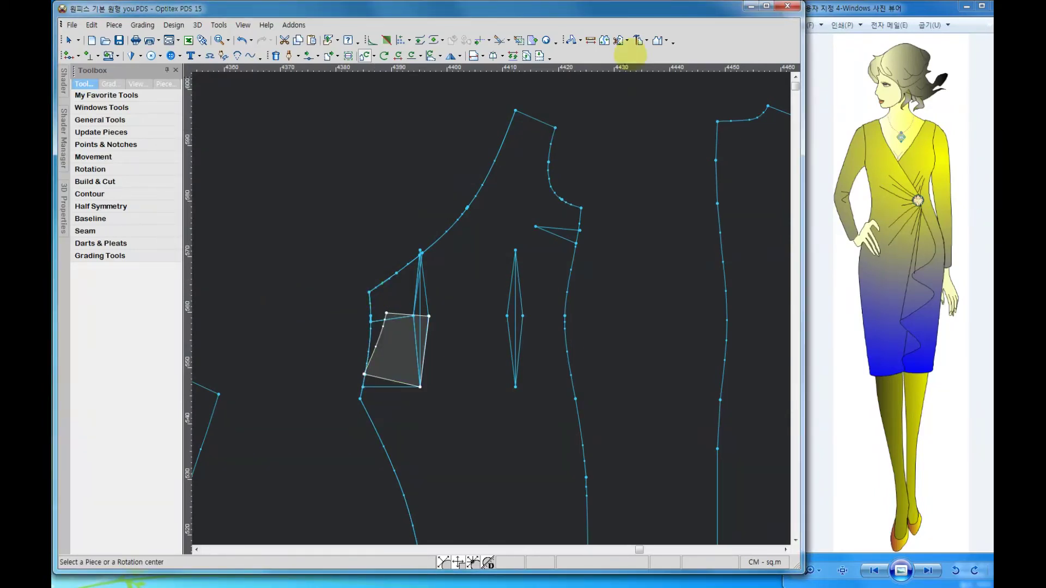
{"action": "right_click", "coordinate": [370, 152]}
{"action": "left_click", "coordinate": [375, 205]}
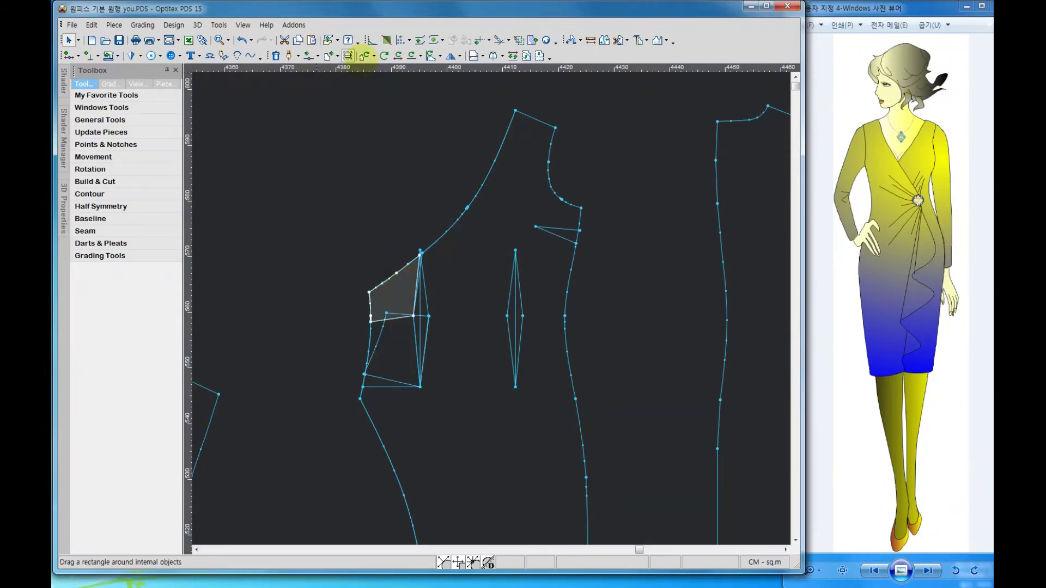
Rotate the upper armhole section to a new angle, pivoting at the armhole point
{"action": "left_click", "coordinate": [364, 56]}
{"action": "left_click", "coordinate": [420, 253]}
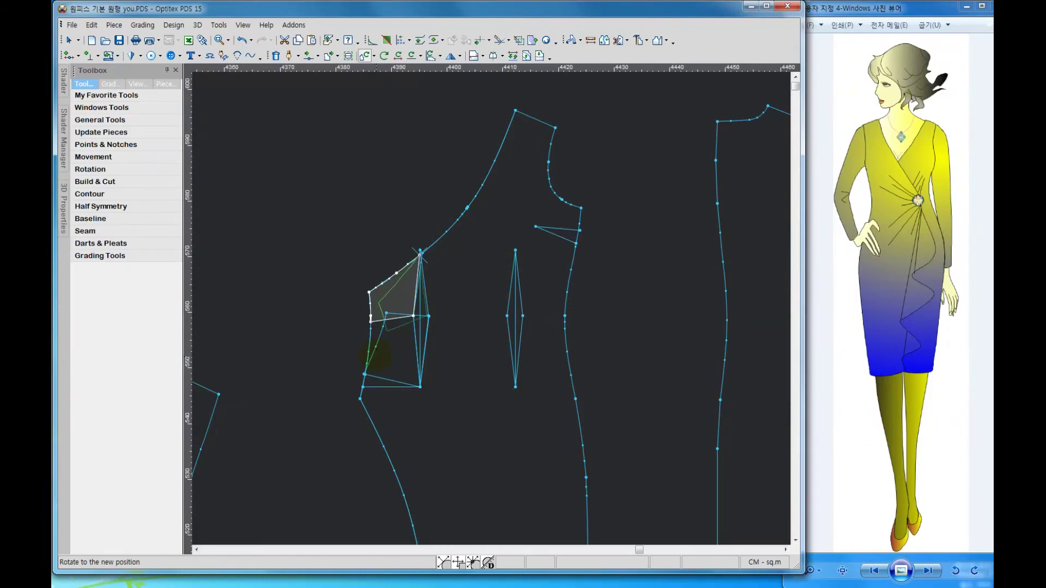
{"action": "left_click", "coordinate": [375, 357]}
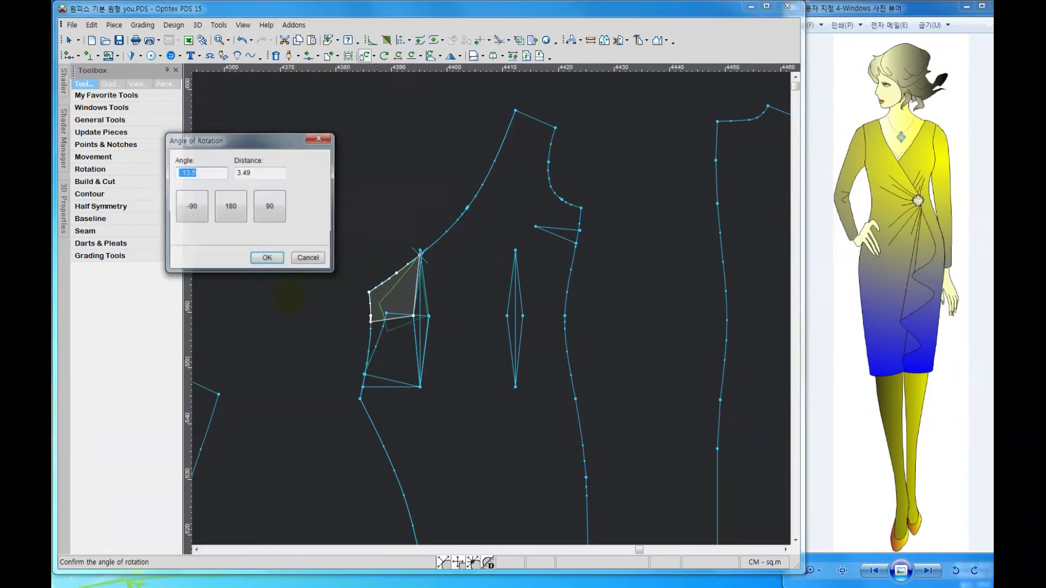
{"action": "left_click", "coordinate": [267, 257]}
{"action": "right_click", "coordinate": [347, 222]}
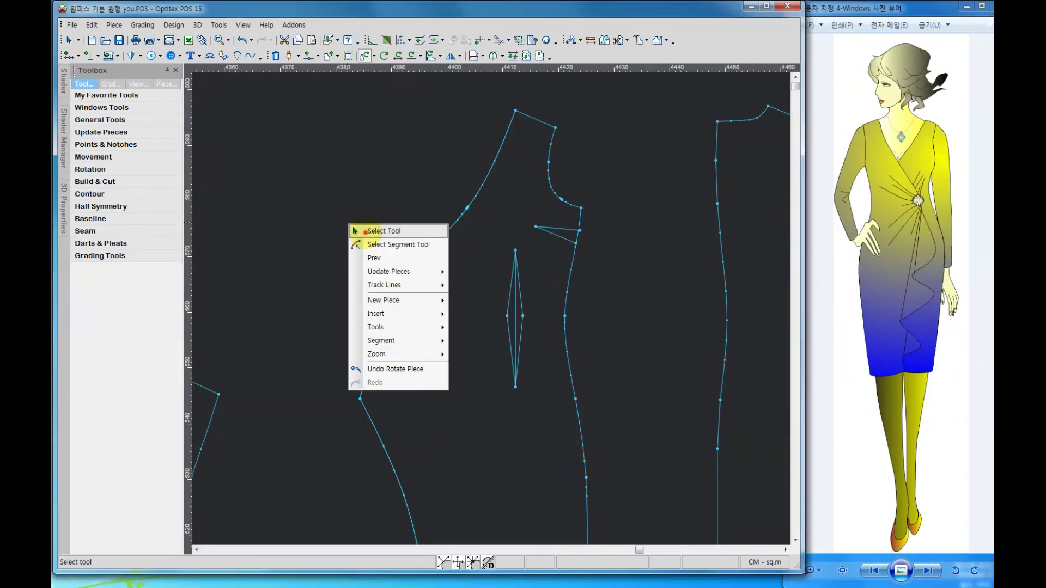
{"action": "left_click", "coordinate": [359, 229]}
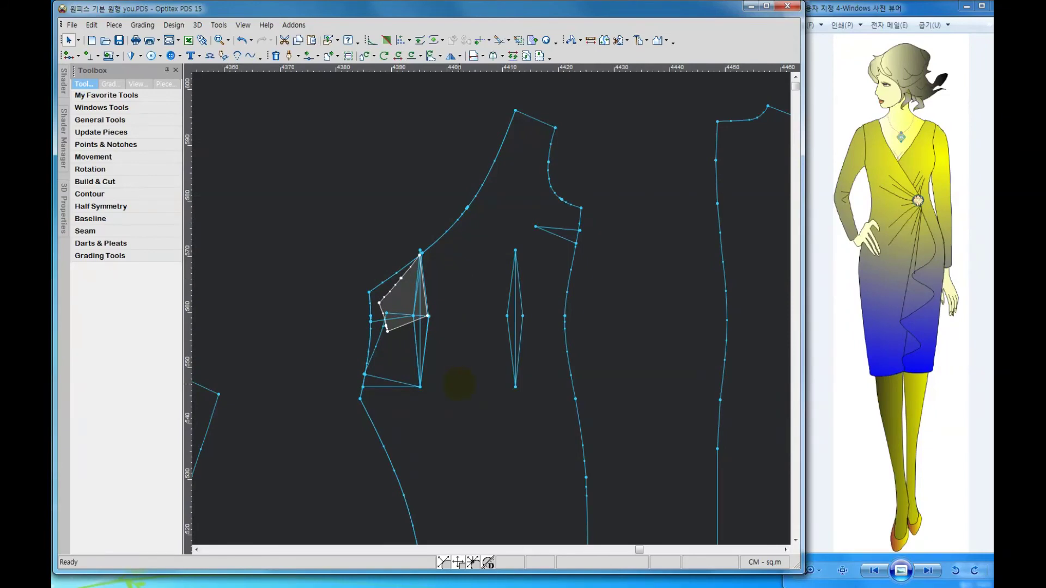
Zoom in on the front bodice and select the whole piece
{"action": "scroll", "coordinate": [490, 310], "scroll_direction": "up", "scroll_amount": 1}
{"action": "scroll", "coordinate": [479, 226], "scroll_direction": "up", "scroll_amount": 1}
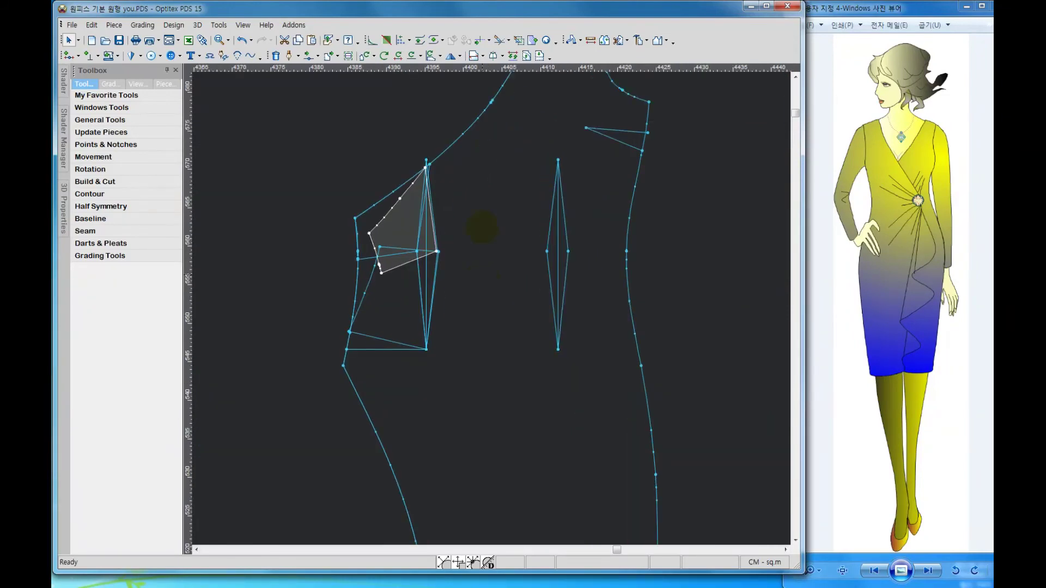
{"action": "scroll", "coordinate": [492, 310], "scroll_direction": "up", "scroll_amount": 1}
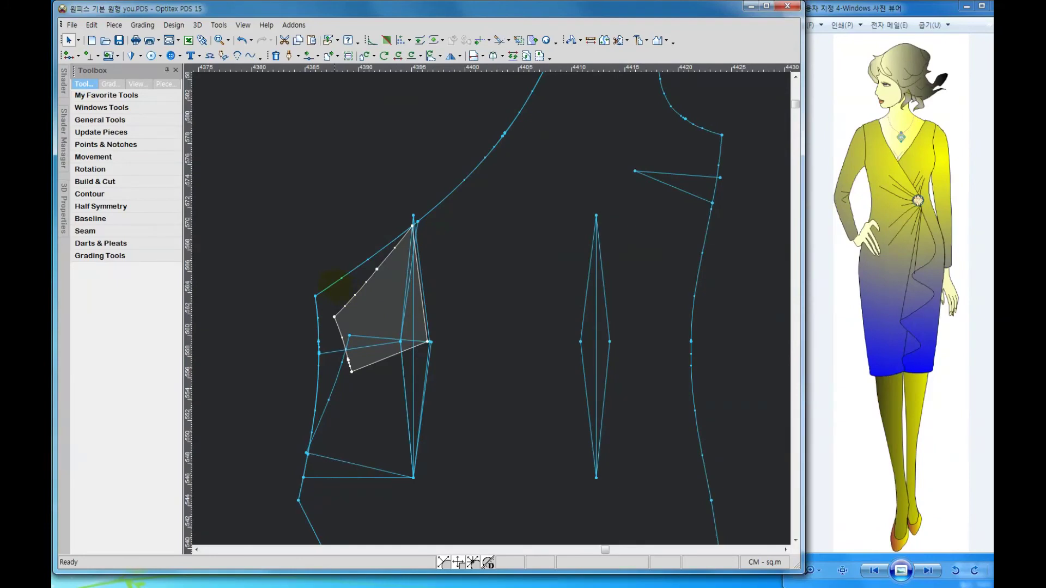
{"action": "left_click", "coordinate": [501, 270]}
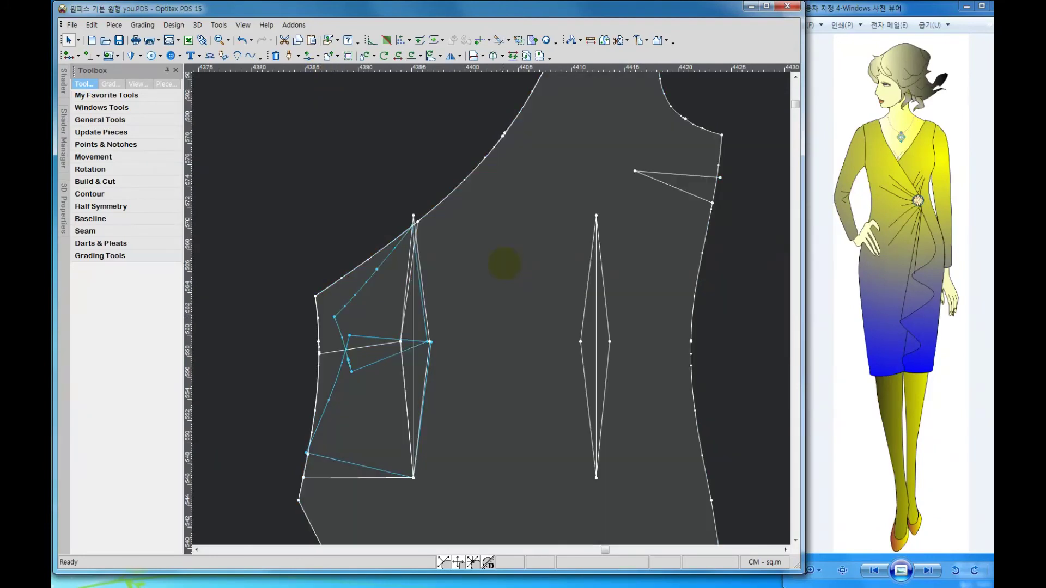
{"action": "left_click", "coordinate": [307, 55]}
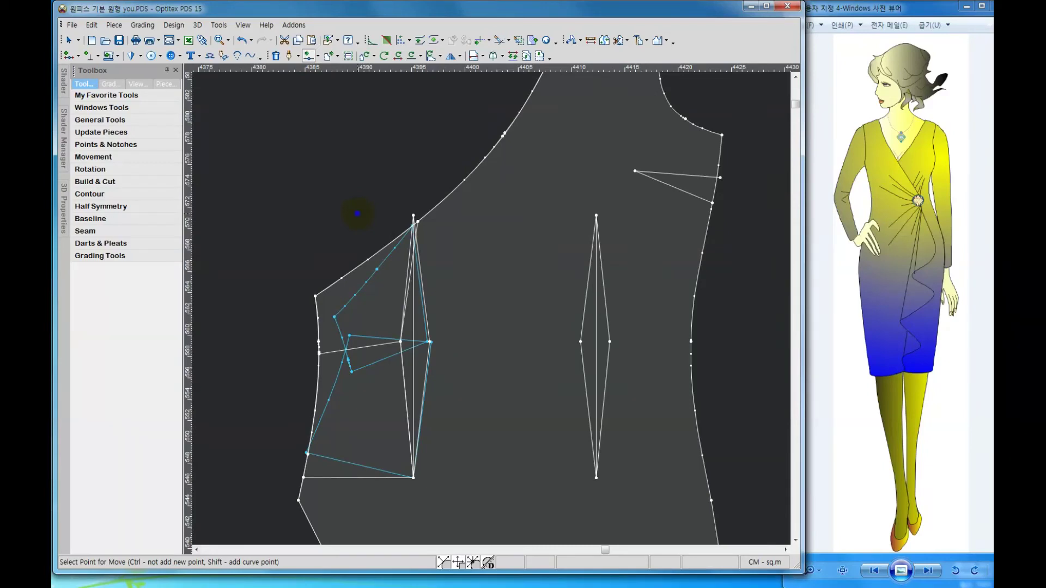
{"action": "right_click", "coordinate": [358, 214]}
{"action": "left_click", "coordinate": [368, 222]}
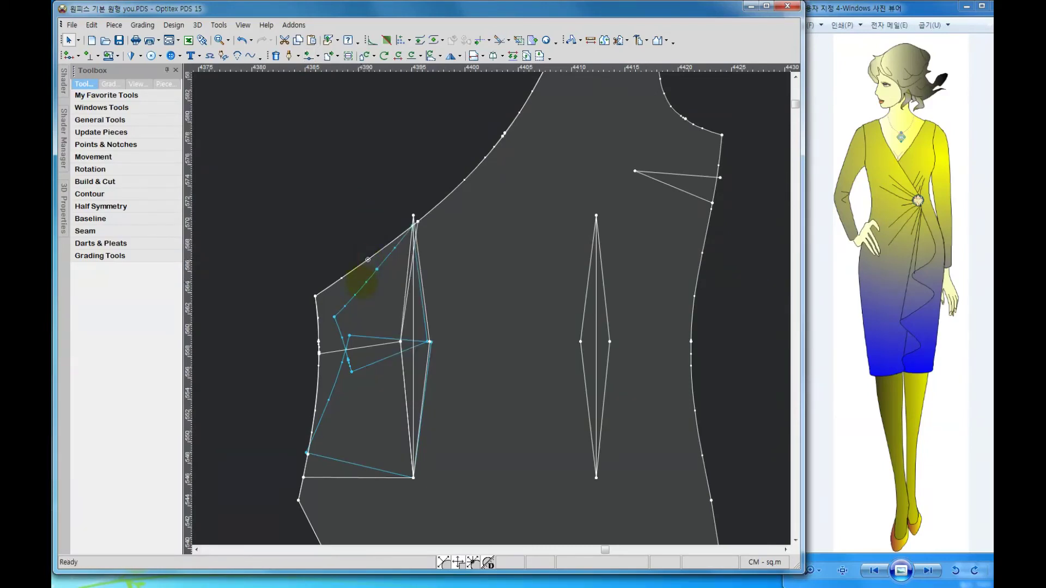
Straighten the bodice side, from armhole point to bottom corner, into one line
{"action": "left_click", "coordinate": [342, 278]}
{"action": "left_click", "coordinate": [317, 318]}
{"action": "left_click_drag", "start_coordinate": [318, 318], "coordinate": [304, 477]}
{"action": "left_click", "coordinate": [303, 477]}
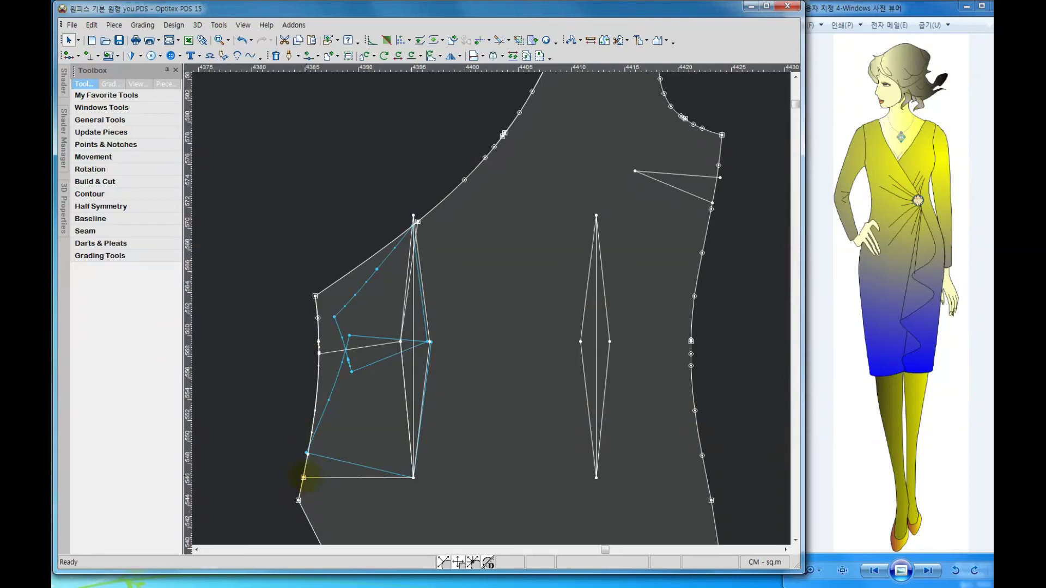
{"action": "left_click", "coordinate": [319, 342]}
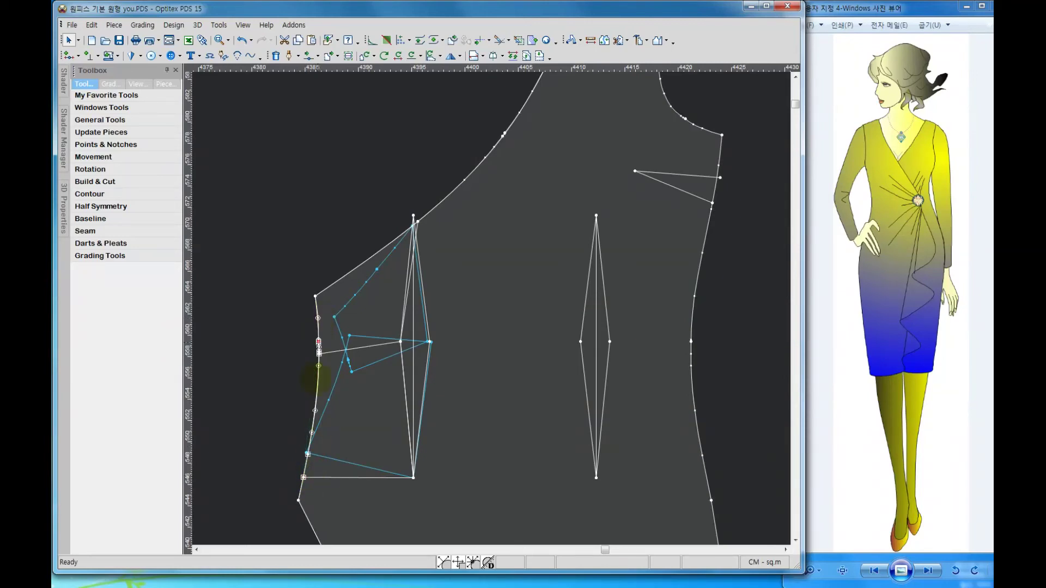
{"action": "left_click", "coordinate": [366, 425]}
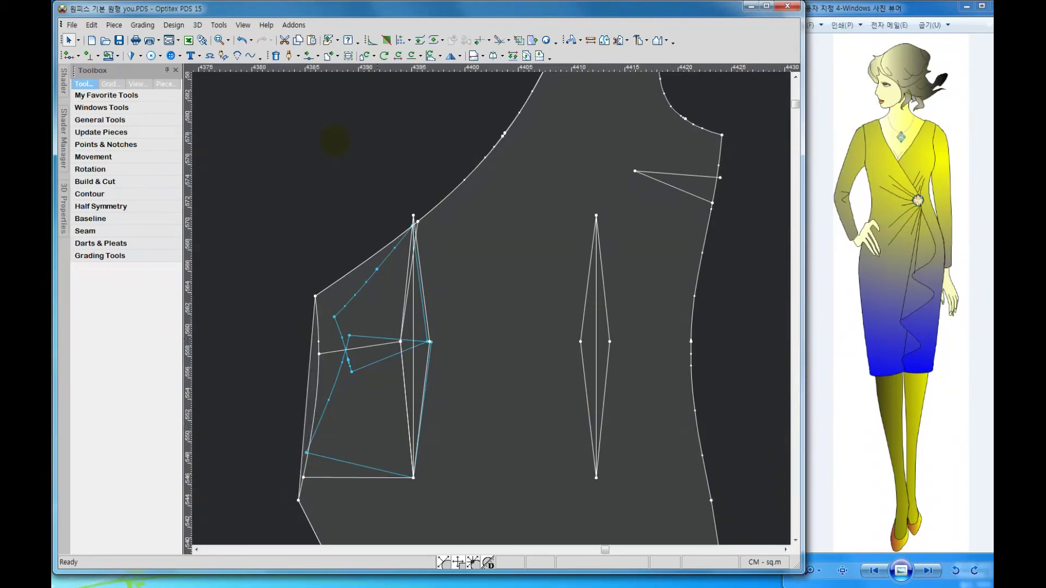
Move the upper side corner point inward onto the armhole section with Move Point
{"action": "left_click", "coordinate": [308, 56]}
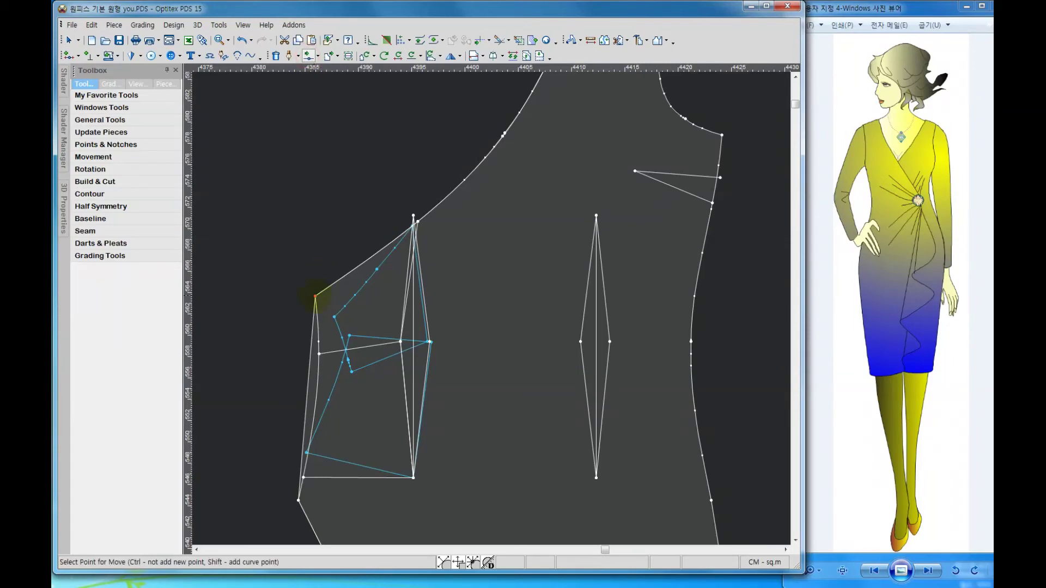
{"action": "left_click", "coordinate": [316, 295]}
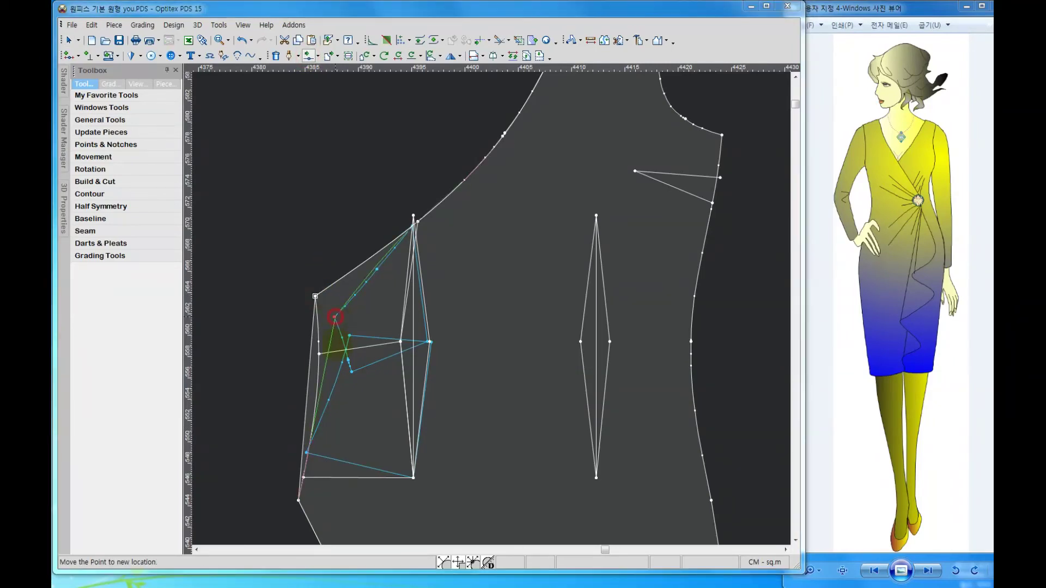
{"action": "left_click", "coordinate": [335, 317]}
{"action": "left_click", "coordinate": [382, 365]}
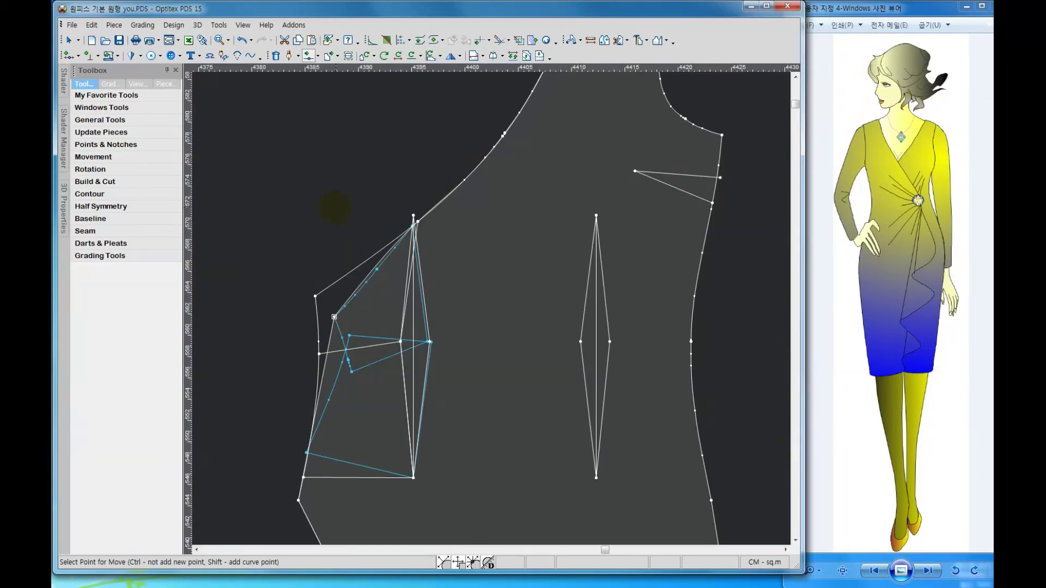
Clear the point selection, zoom out, and drag the front bodice down and left
{"action": "right_click", "coordinate": [336, 207]}
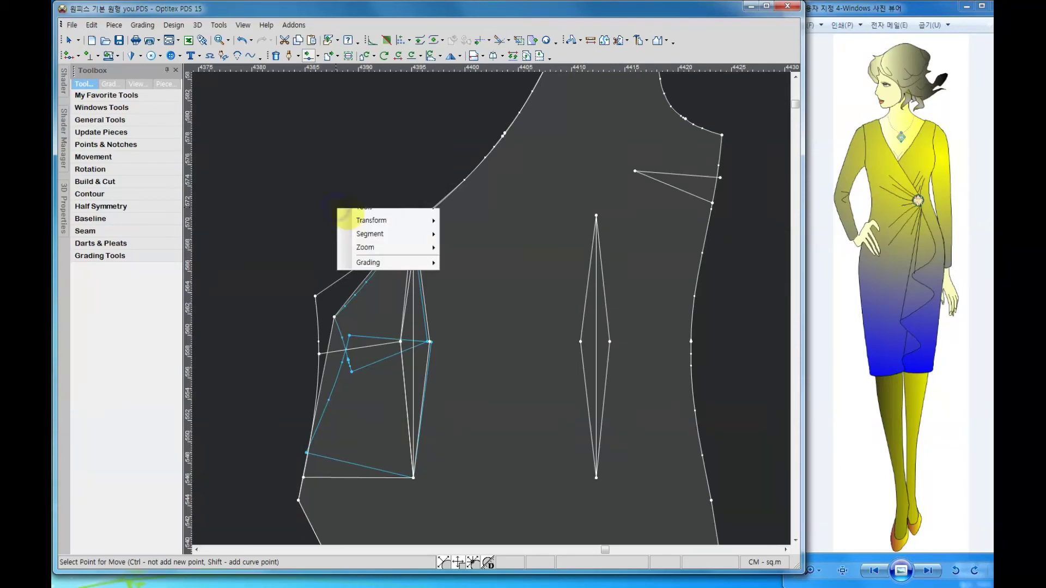
{"action": "left_click", "coordinate": [362, 215]}
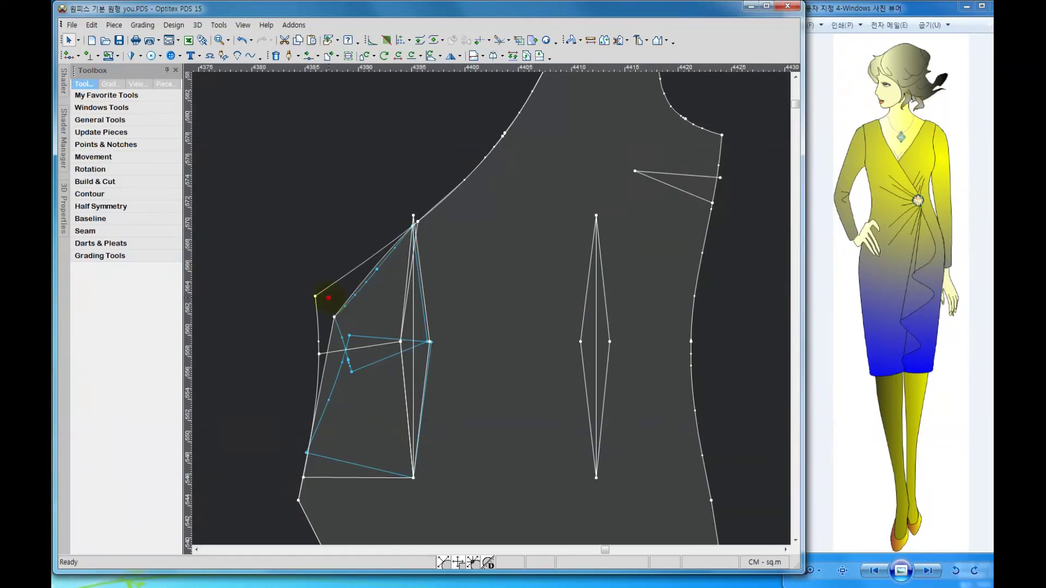
{"action": "left_click_drag", "start_coordinate": [328, 297], "coordinate": [257, 290]}
{"action": "scroll", "coordinate": [499, 320], "scroll_direction": "down", "scroll_amount": 2}
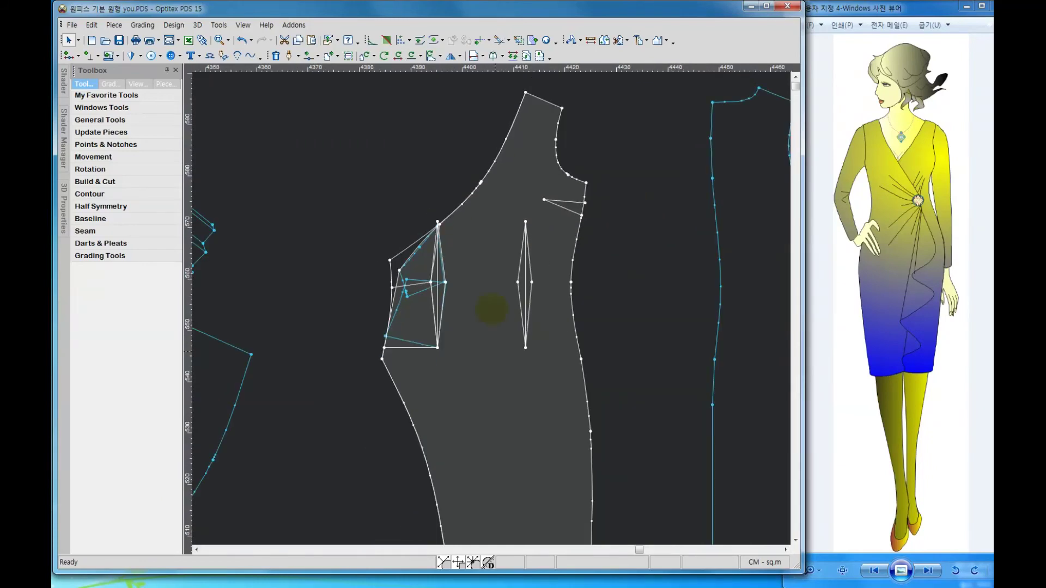
{"action": "scroll", "coordinate": [492, 309], "scroll_direction": "down", "scroll_amount": 2}
{"action": "mouse_move", "coordinate": [484, 325]}
{"action": "left_mouse_down"}
{"action": "mouse_move", "coordinate": [365, 446]}
{"action": "mouse_move", "coordinate": [258, 374]}
{"action": "left_mouse_up"}
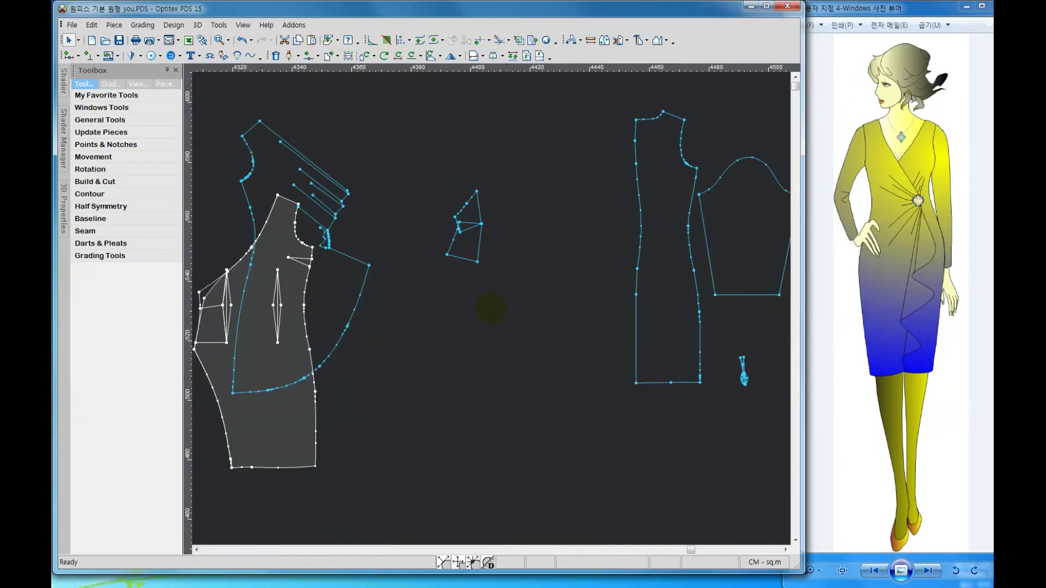
Move the small loose piece to the lower left and the bodice into empty space
{"action": "scroll", "coordinate": [491, 309], "scroll_direction": "down", "scroll_amount": 2}
{"action": "left_click_drag", "start_coordinate": [503, 303], "coordinate": [451, 188]}
{"action": "left_click", "coordinate": [466, 236]}
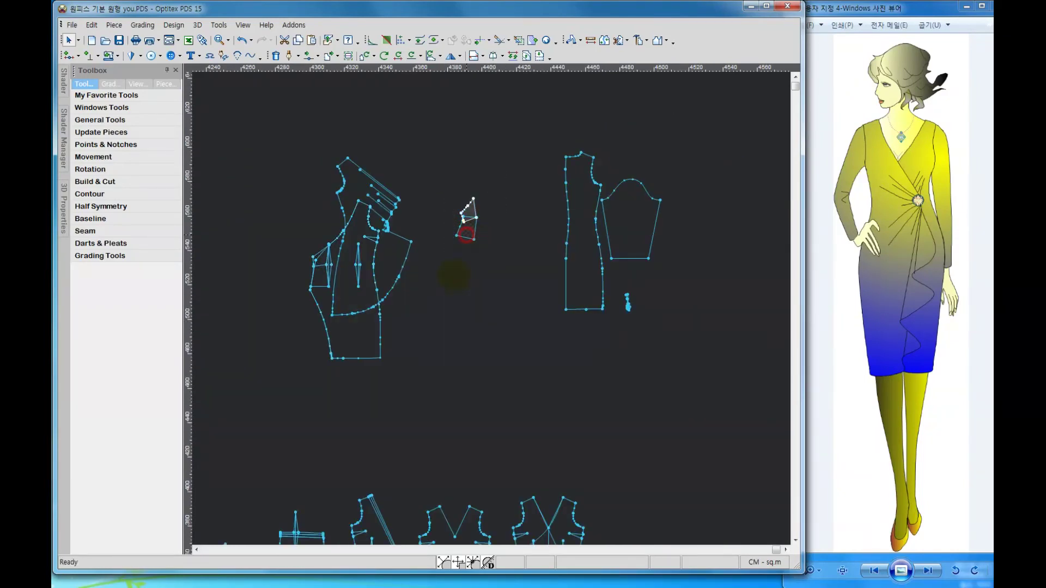
{"action": "left_click_drag", "start_coordinate": [454, 276], "coordinate": [278, 506]}
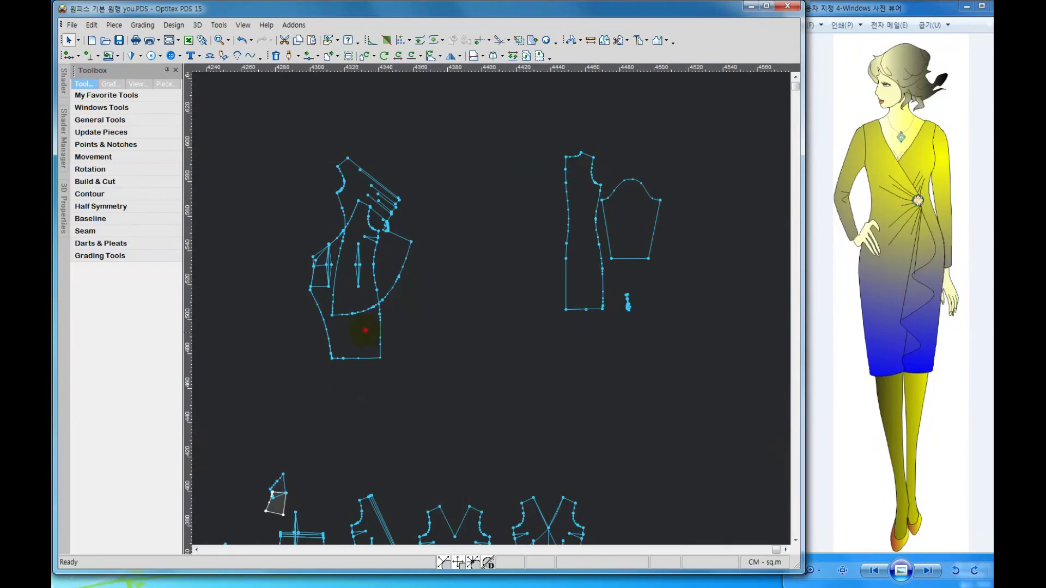
{"action": "left_click_drag", "start_coordinate": [366, 330], "coordinate": [495, 290]}
Delete the extra side dart lines and leftover short lines from the bodice
{"action": "scroll", "coordinate": [492, 309], "scroll_direction": "up", "scroll_amount": 2}
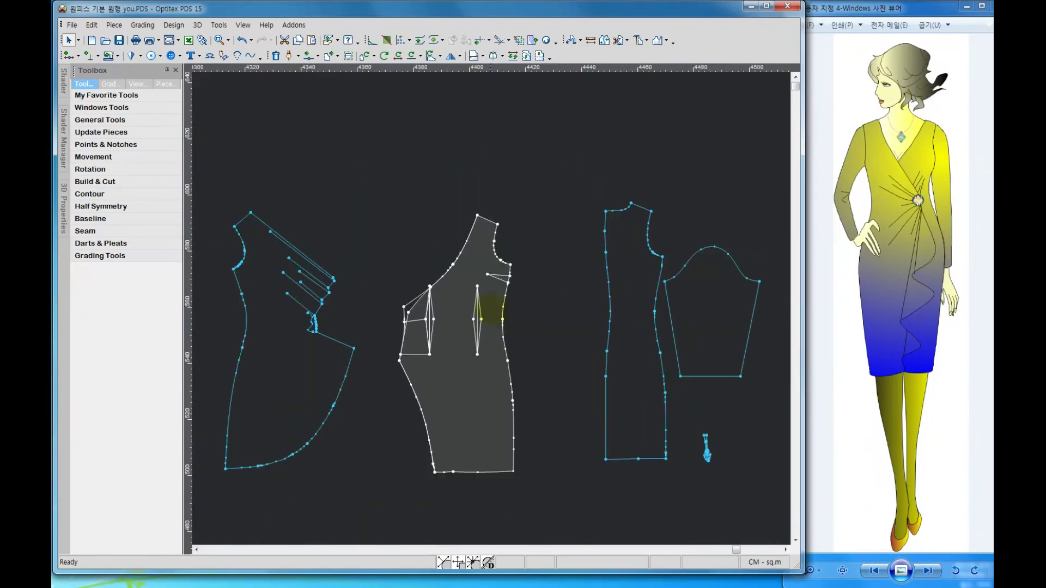
{"action": "scroll", "coordinate": [492, 312], "scroll_direction": "up", "scroll_amount": 2}
{"action": "left_click", "coordinate": [395, 309]}
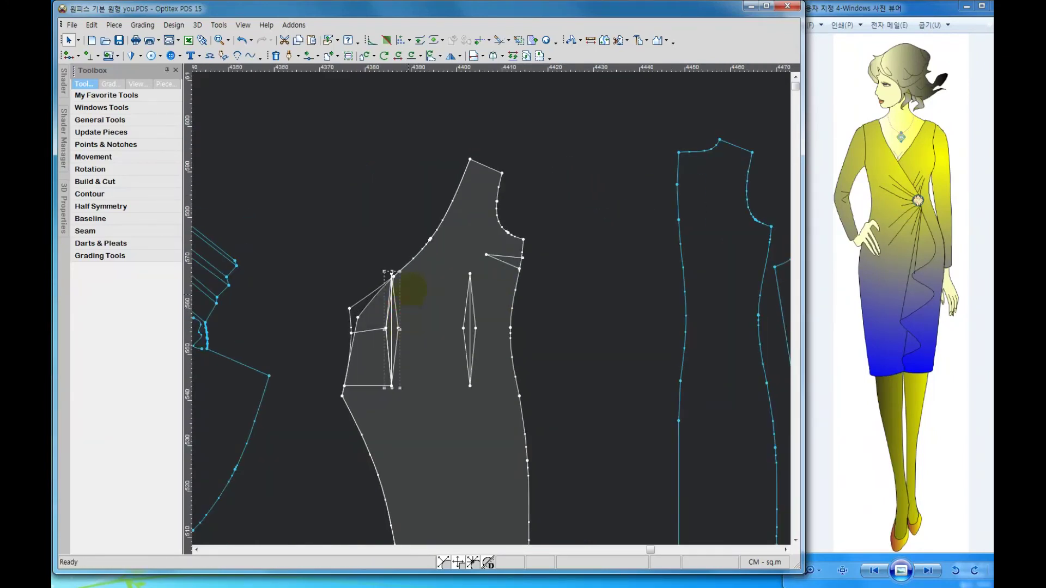
{"action": "key", "text": "Delete"}
{"action": "left_click", "coordinate": [385, 330]}
{"action": "key", "text": "Delete"}
{"action": "left_click", "coordinate": [388, 322]}
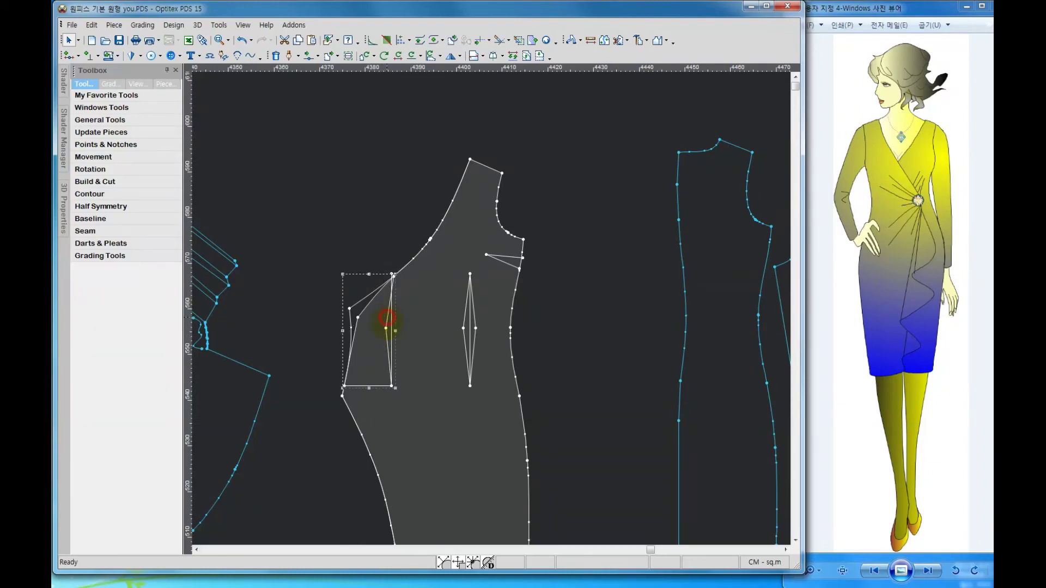
{"action": "key", "text": "Delete"}
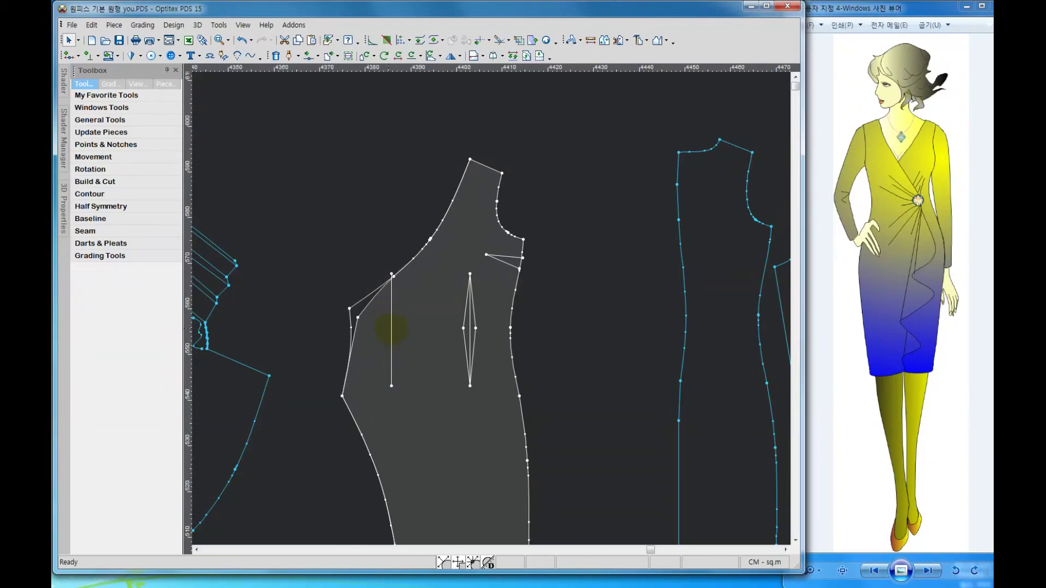
{"action": "left_click", "coordinate": [391, 330]}
{"action": "key", "text": "Delete"}
Remove the short armhole segment from the bodice contour
{"action": "left_click", "coordinate": [357, 303]}
{"action": "left_click", "coordinate": [356, 304]}
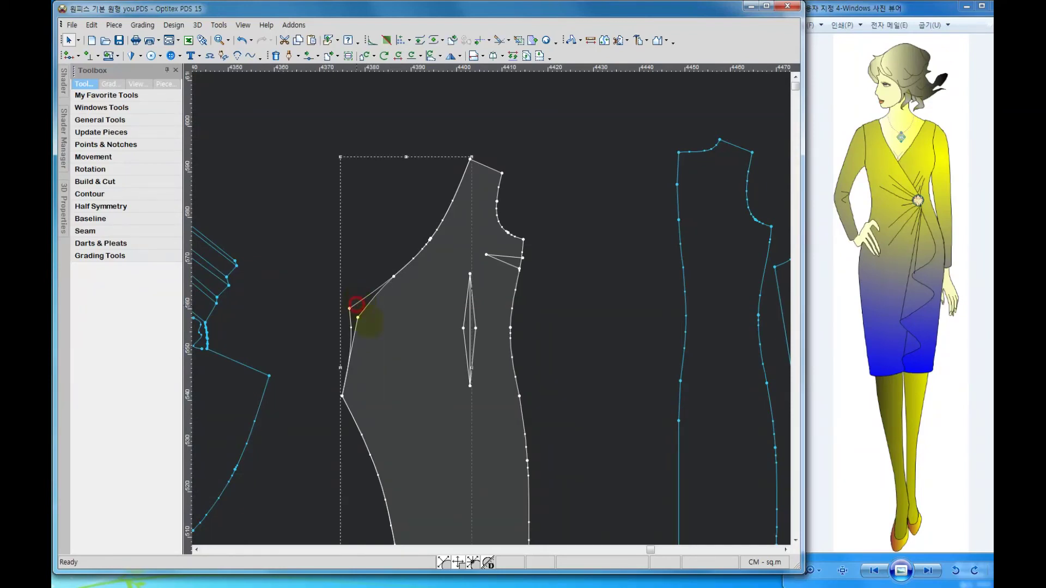
{"action": "scroll", "coordinate": [492, 310], "scroll_direction": "up", "scroll_amount": 2}
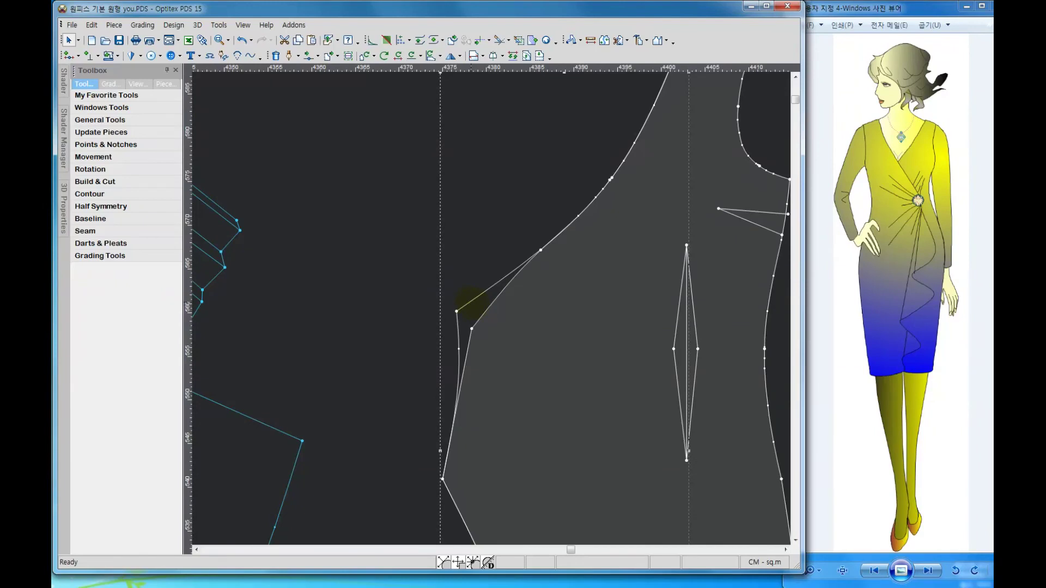
{"action": "left_click", "coordinate": [458, 308]}
{"action": "key", "text": "Delete"}
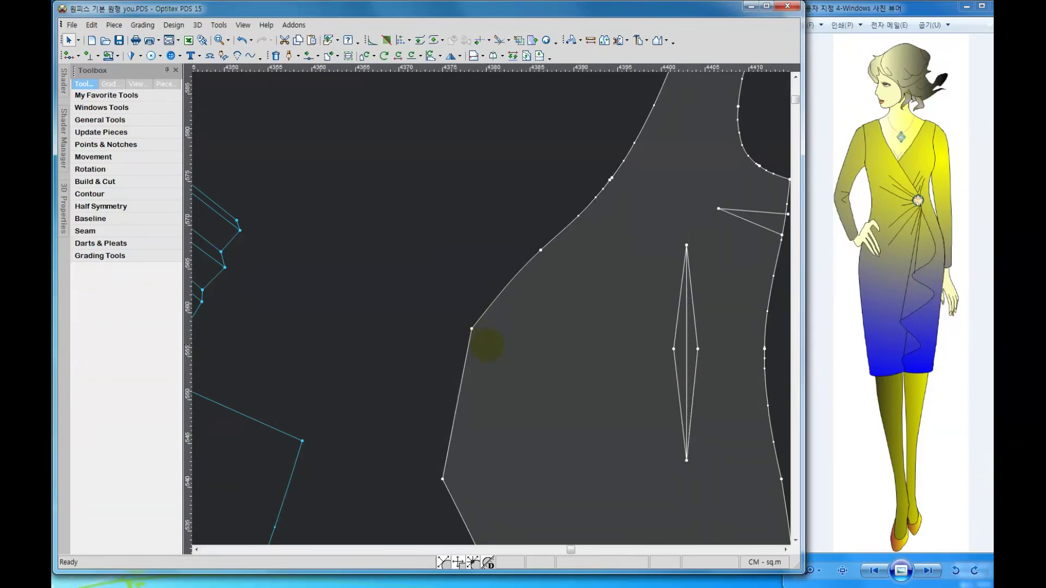
{"action": "scroll", "coordinate": [490, 311], "scroll_direction": "down", "scroll_amount": 2}
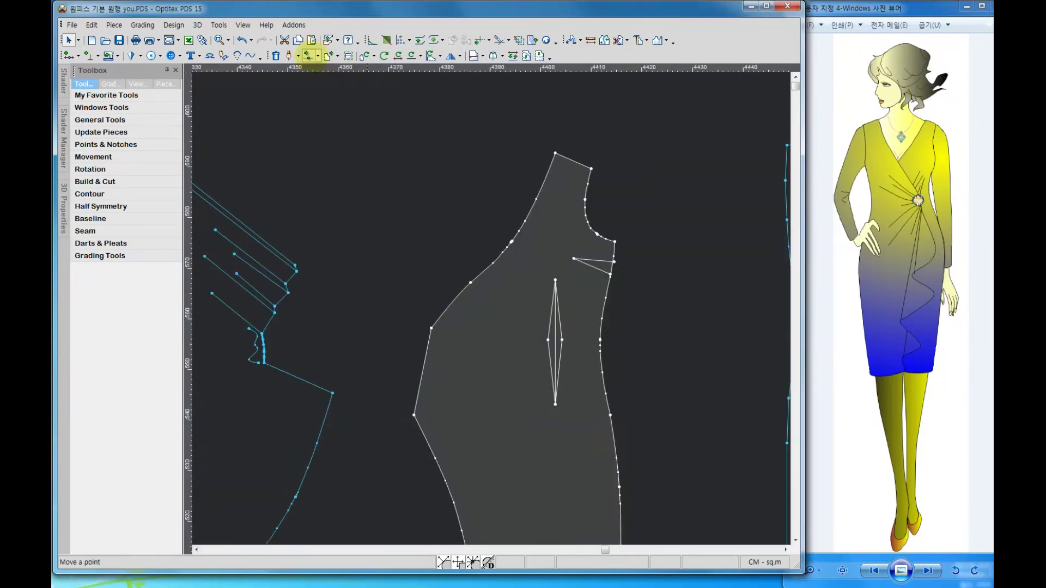
Reposition an armhole-side contour point with Move Point and confirm it
{"action": "left_click", "coordinate": [309, 55]}
{"action": "left_click", "coordinate": [470, 283]}
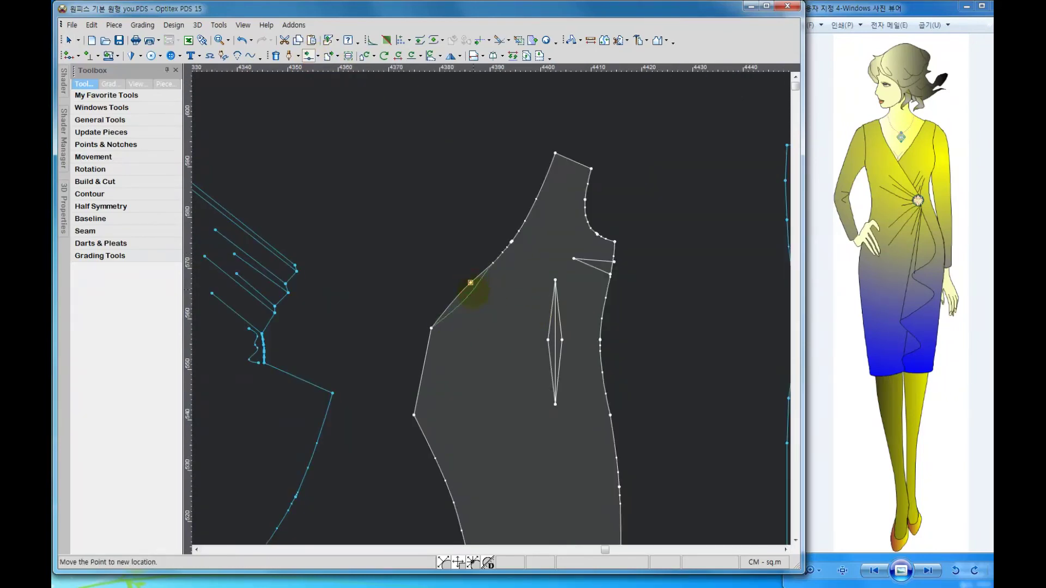
{"action": "left_click", "coordinate": [467, 290]}
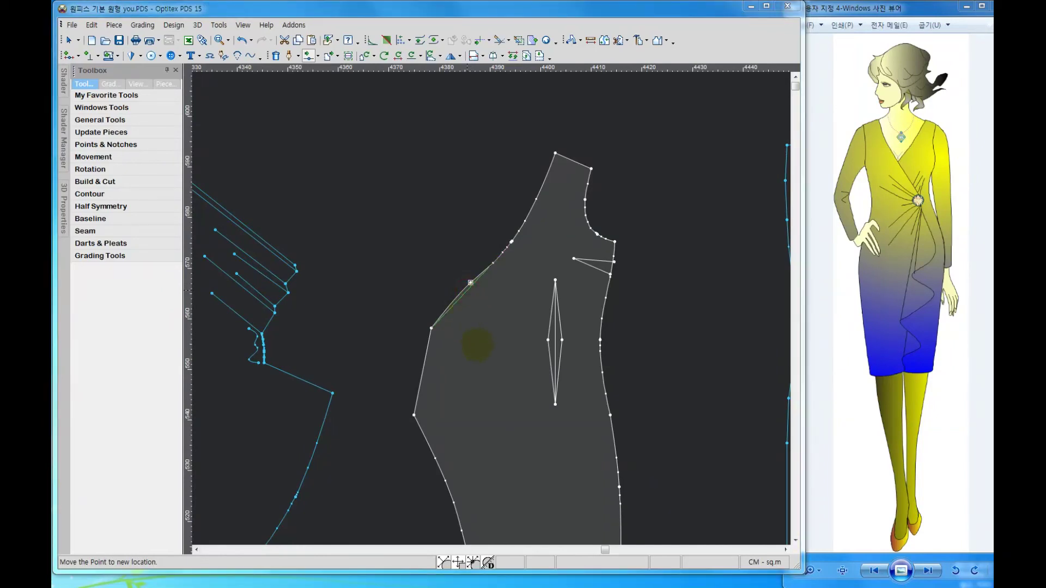
{"action": "left_click", "coordinate": [404, 360]}
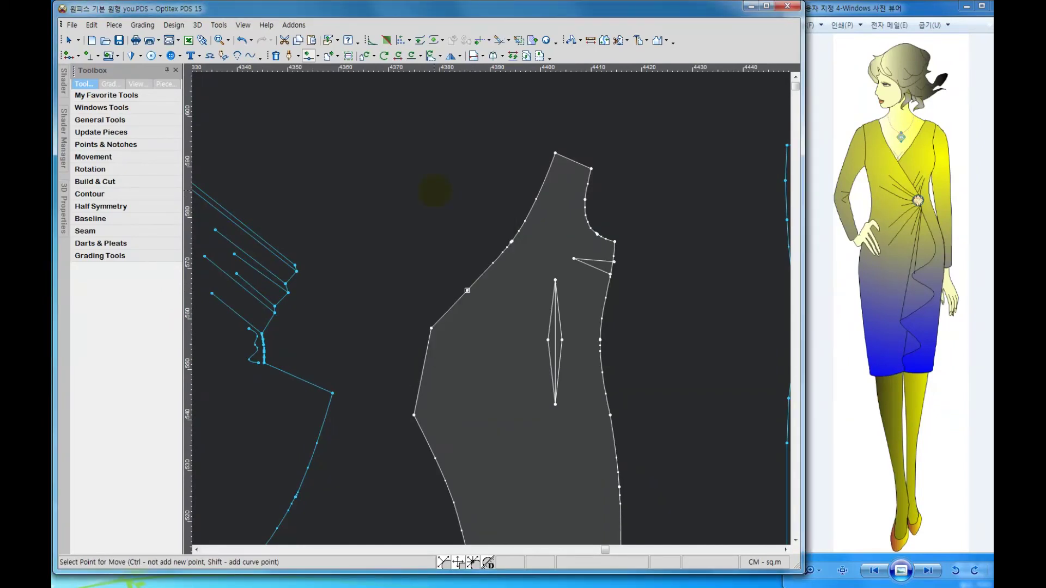
Move the bodice up and to the right, then select the left ruffle piece
{"action": "right_click", "coordinate": [434, 190]}
{"action": "left_click", "coordinate": [441, 200]}
{"action": "left_click_drag", "start_coordinate": [516, 428], "coordinate": [548, 399]}
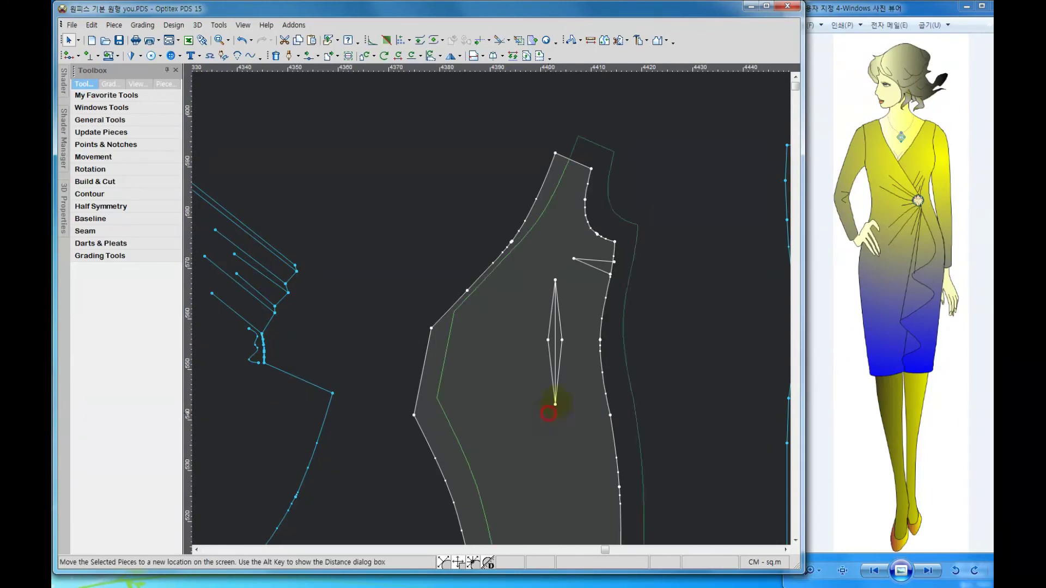
{"action": "scroll", "coordinate": [492, 310], "scroll_direction": "down", "scroll_amount": 2}
{"action": "left_click", "coordinate": [327, 305]}
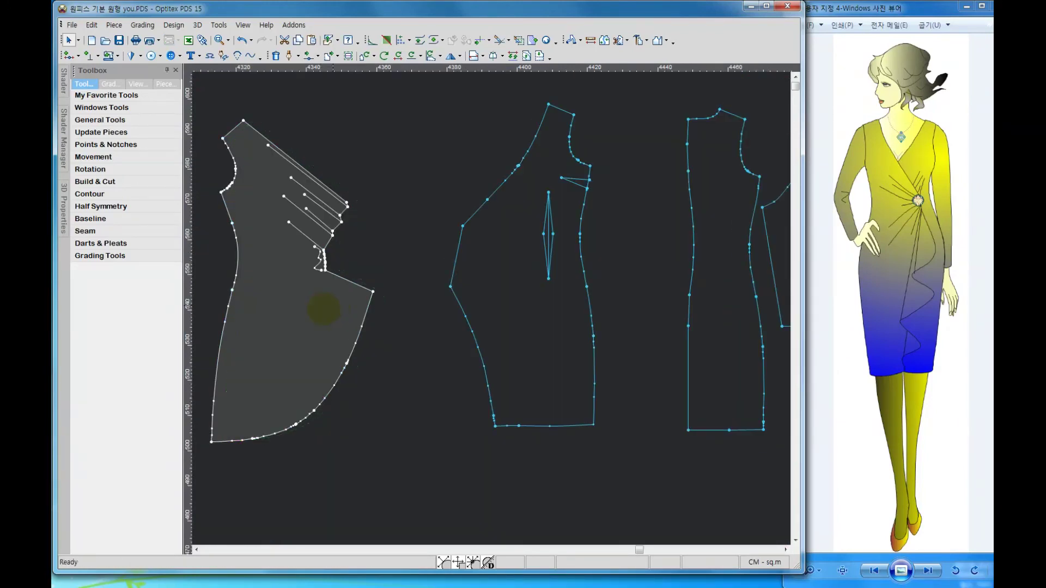
Shift the left ruffle piece and the middle bodice piece to the right
{"action": "mouse_move", "coordinate": [321, 310]}
{"action": "left_mouse_down"}
{"action": "mouse_move", "coordinate": [365, 311]}
{"action": "mouse_move", "coordinate": [384, 326]}
{"action": "left_mouse_up"}
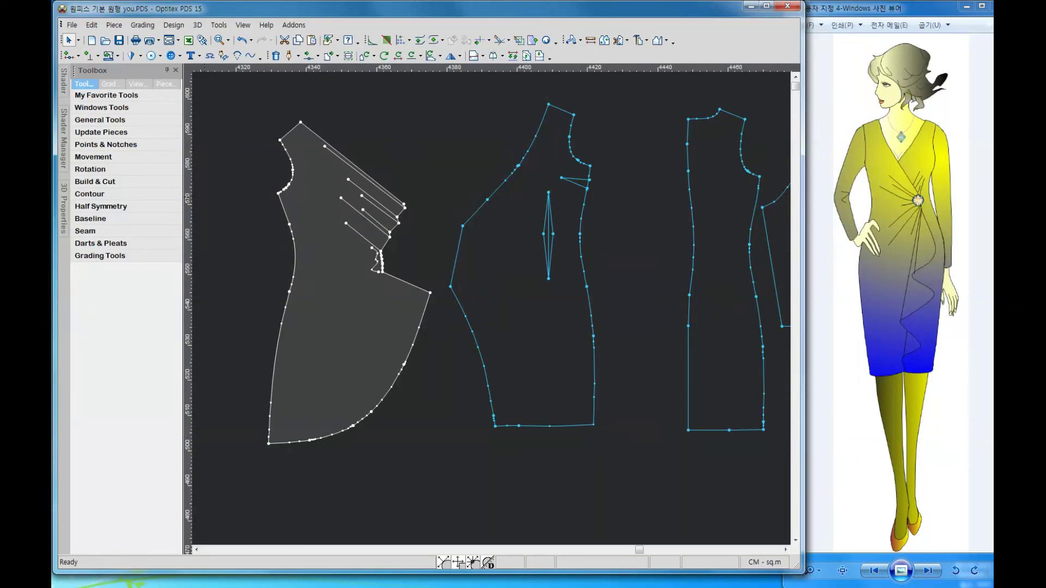
{"action": "scroll", "coordinate": [312, 297], "scroll_direction": "down", "scroll_amount": 1}
{"action": "left_click", "coordinate": [425, 272]}
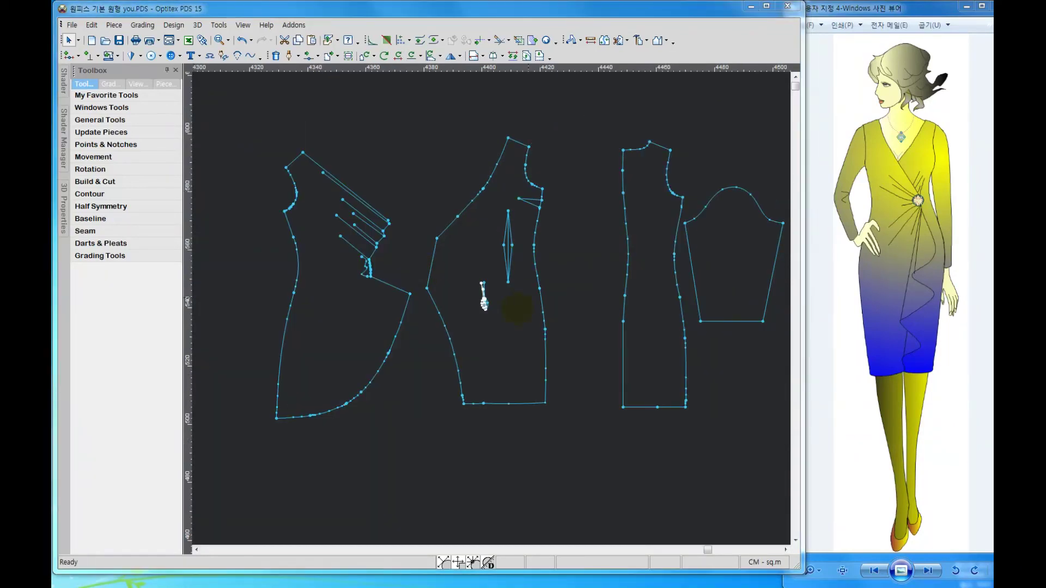
{"action": "left_click_drag", "start_coordinate": [504, 325], "coordinate": [522, 333]}
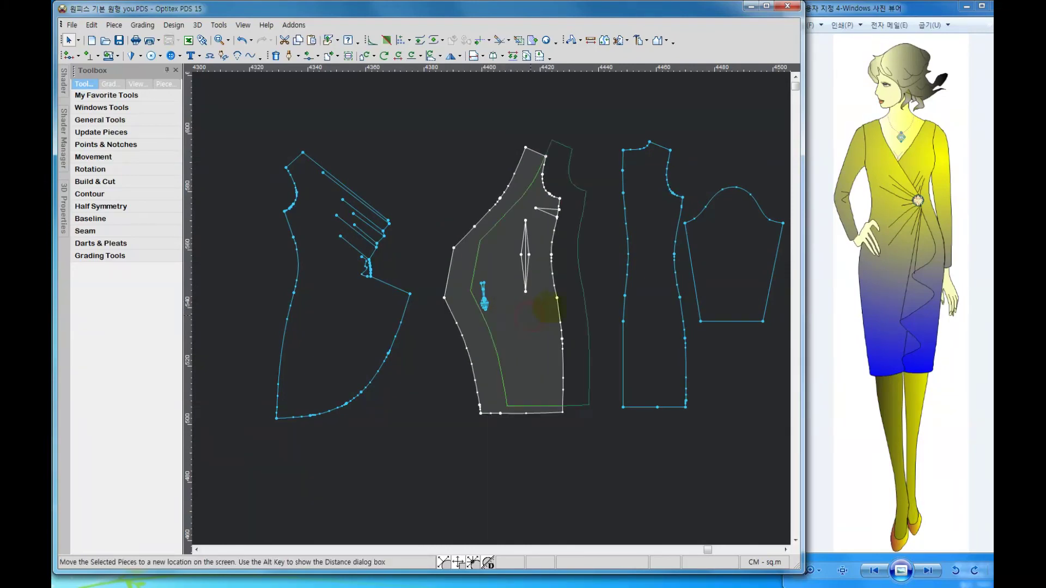
{"action": "left_click_drag", "start_coordinate": [497, 299], "coordinate": [545, 306]}
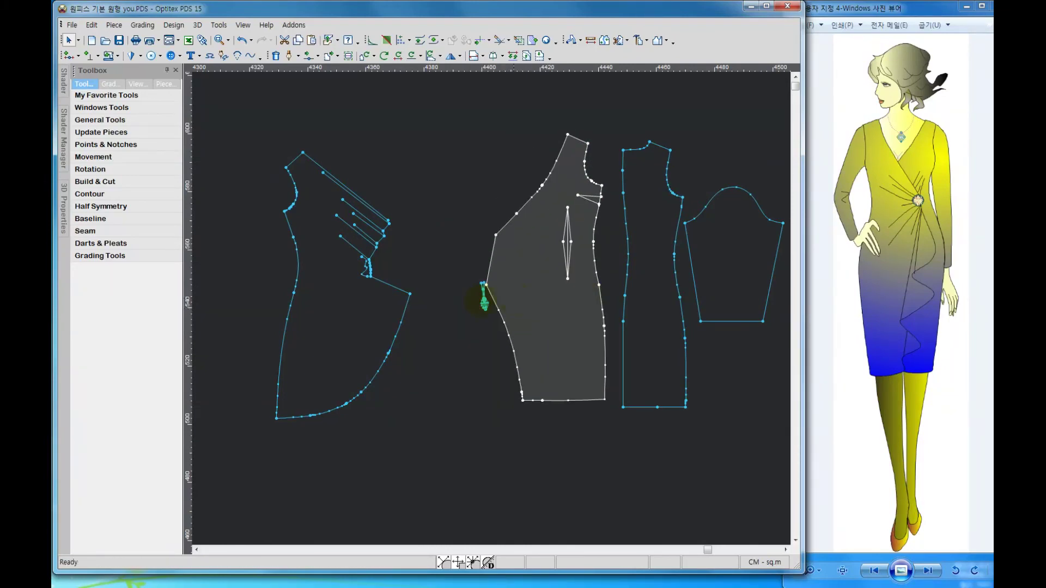
{"action": "scroll", "coordinate": [492, 310], "scroll_direction": "up", "scroll_amount": 2}
{"action": "scroll", "coordinate": [492, 310], "scroll_direction": "up", "scroll_amount": 3}
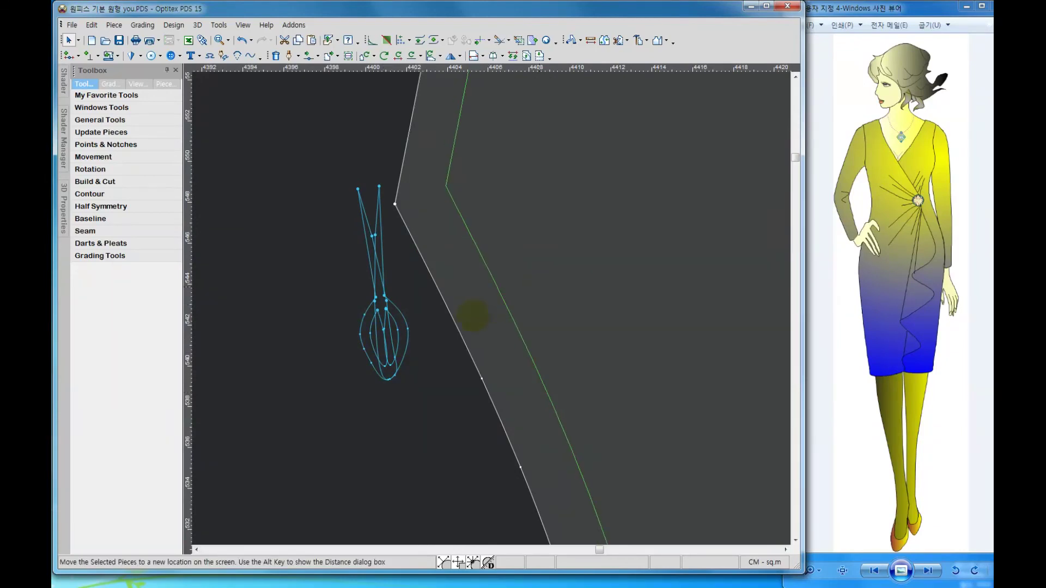
Select the small cyan piece and move it onto the bodice dart
{"action": "left_click", "coordinate": [467, 315]}
{"action": "left_click_drag", "start_coordinate": [398, 419], "coordinate": [278, 206]}
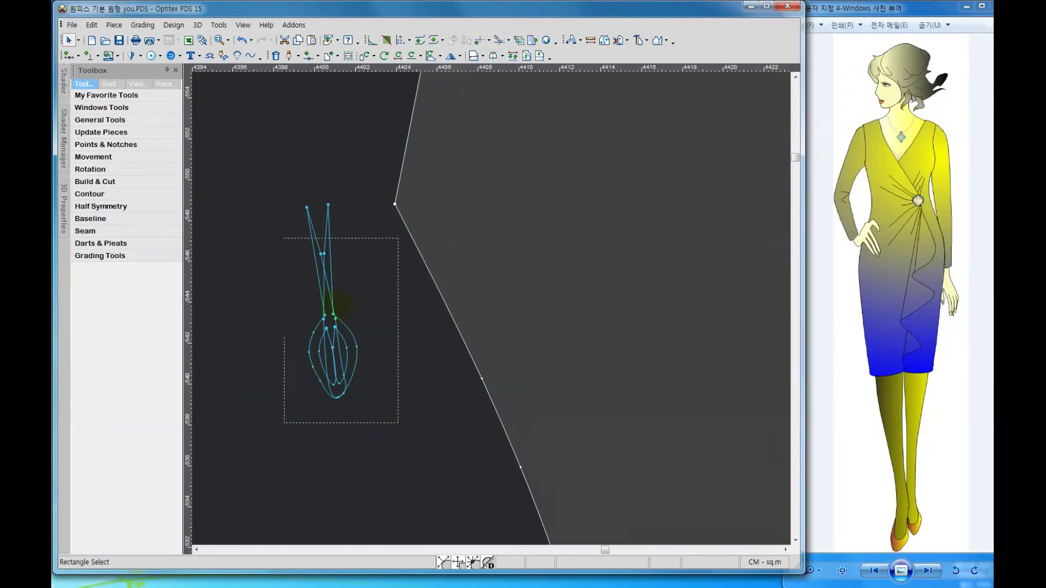
{"action": "left_click_drag", "start_coordinate": [372, 412], "coordinate": [265, 198]}
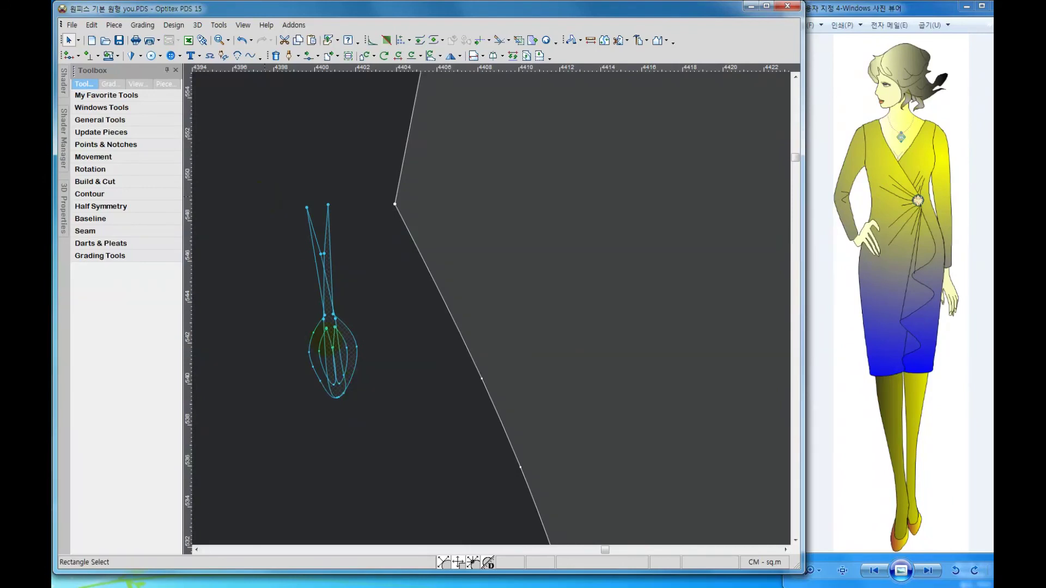
{"action": "key", "text": "m"}
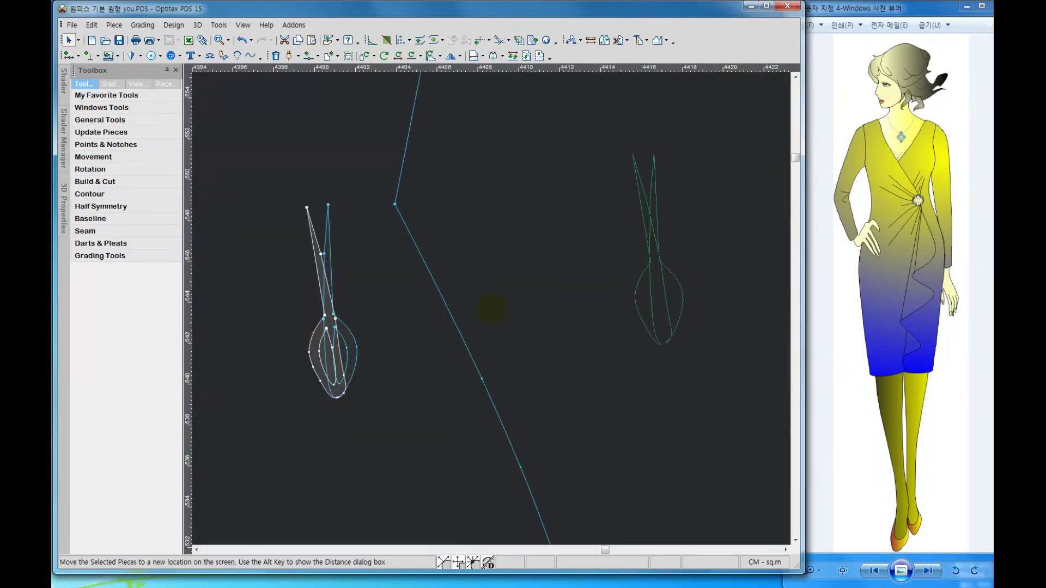
{"action": "scroll", "coordinate": [490, 311], "scroll_direction": "down", "scroll_amount": 1}
{"action": "scroll", "coordinate": [545, 284], "scroll_direction": "down", "scroll_amount": 1}
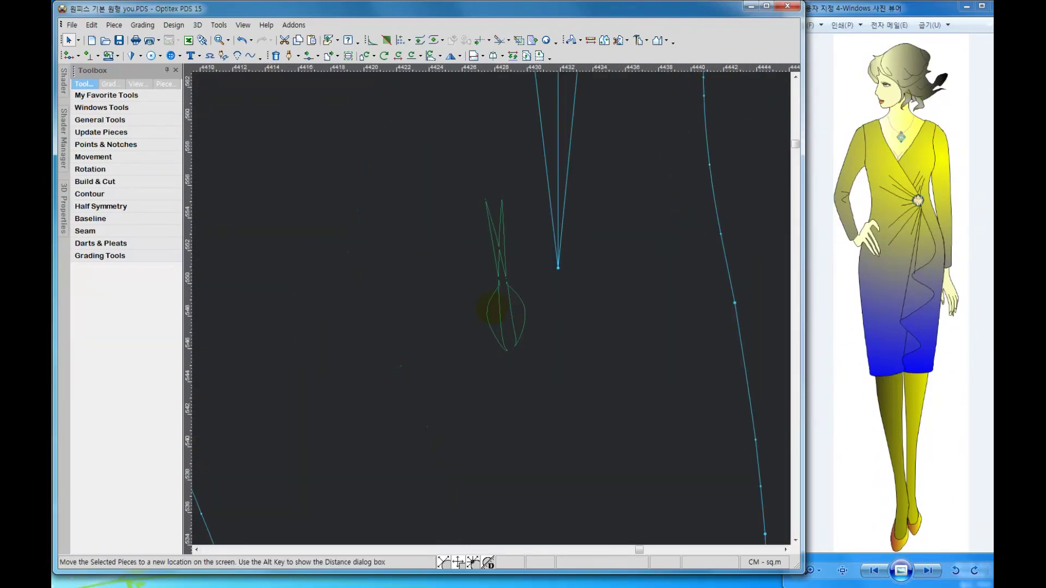
{"action": "scroll", "coordinate": [496, 303], "scroll_direction": "down", "scroll_amount": 1}
{"action": "scroll", "coordinate": [545, 163], "scroll_direction": "down", "scroll_amount": 1}
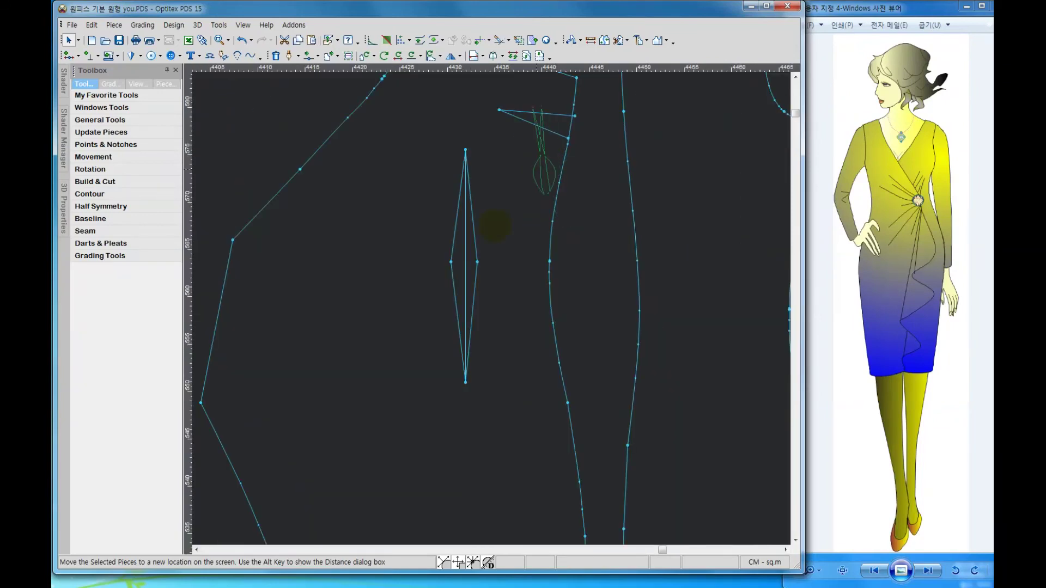
{"action": "scroll", "coordinate": [504, 316], "scroll_direction": "up", "scroll_amount": 1}
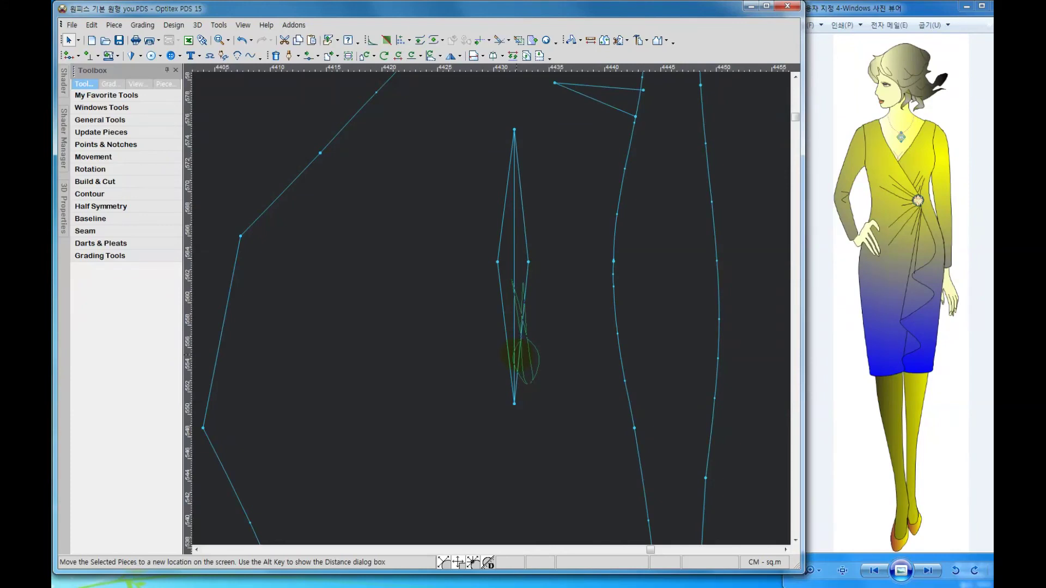
{"action": "left_click", "coordinate": [511, 381]}
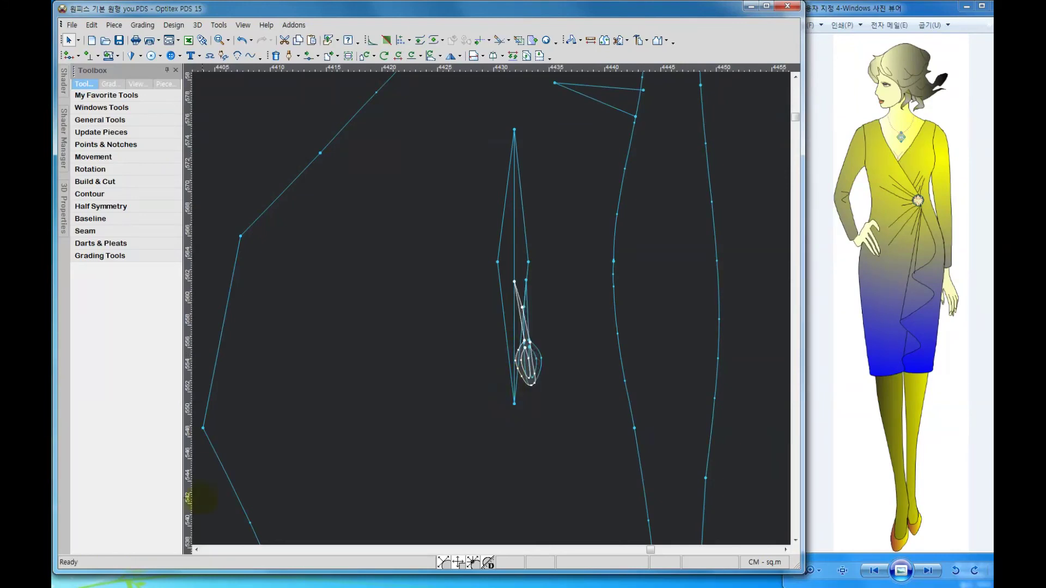
Zoom out until ruffle front, front bodice, back and sleeve all show together
{"action": "scroll", "coordinate": [656, 447], "scroll_direction": "up", "scroll_amount": 1}
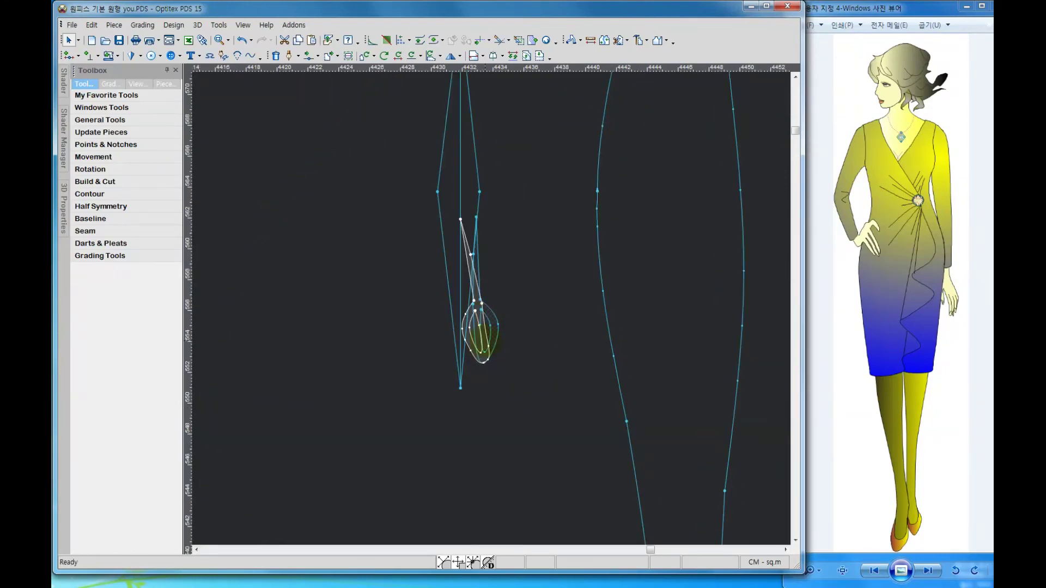
{"action": "scroll", "coordinate": [493, 307], "scroll_direction": "down", "scroll_amount": 1}
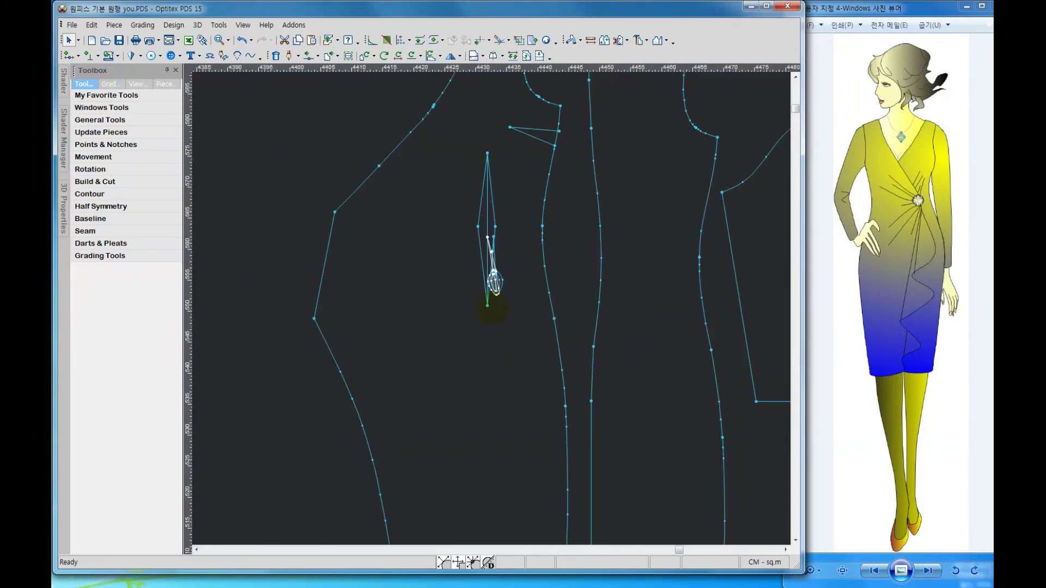
{"action": "scroll", "coordinate": [491, 337], "scroll_direction": "down", "scroll_amount": 1}
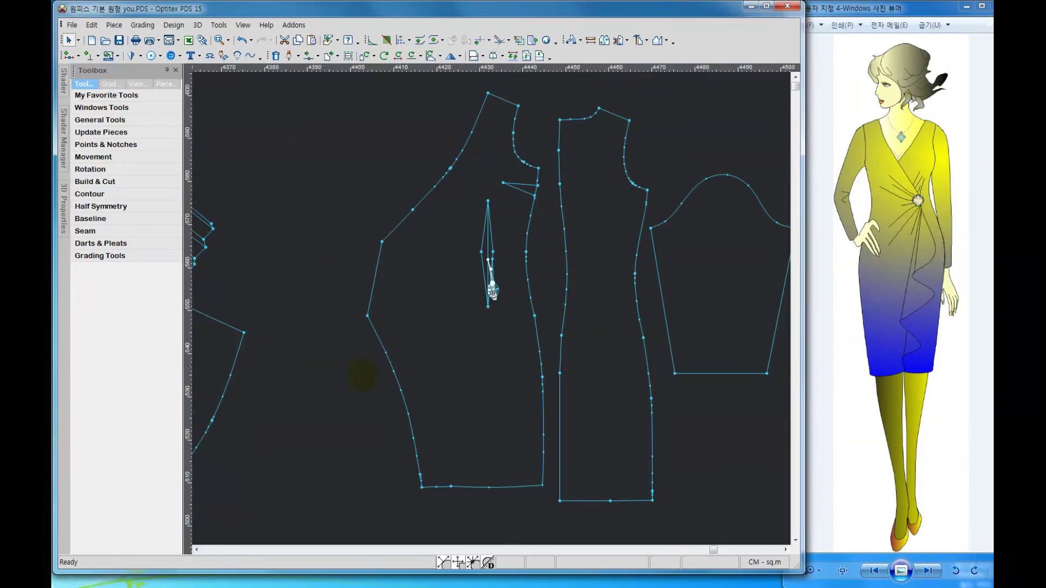
{"action": "scroll", "coordinate": [490, 303], "scroll_direction": "down", "scroll_amount": 1}
{"action": "scroll", "coordinate": [491, 309], "scroll_direction": "down", "scroll_amount": 1}
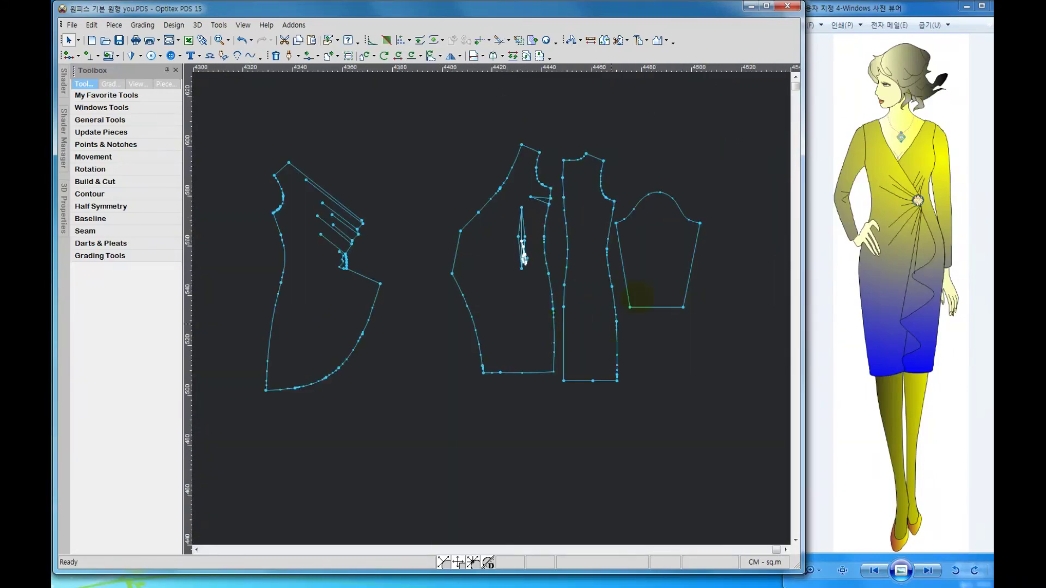
Shift the sleeve and back pieces right and move the front bodice left
{"action": "left_click_drag", "start_coordinate": [663, 276], "coordinate": [708, 278]}
{"action": "left_click_drag", "start_coordinate": [599, 298], "coordinate": [612, 300]}
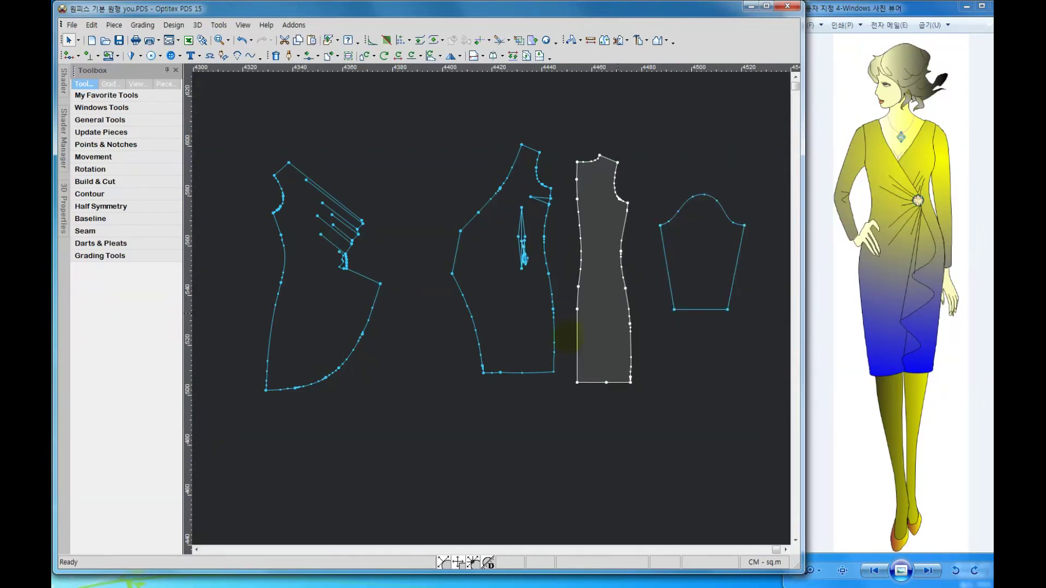
{"action": "left_click_drag", "start_coordinate": [428, 113], "coordinate": [564, 396]}
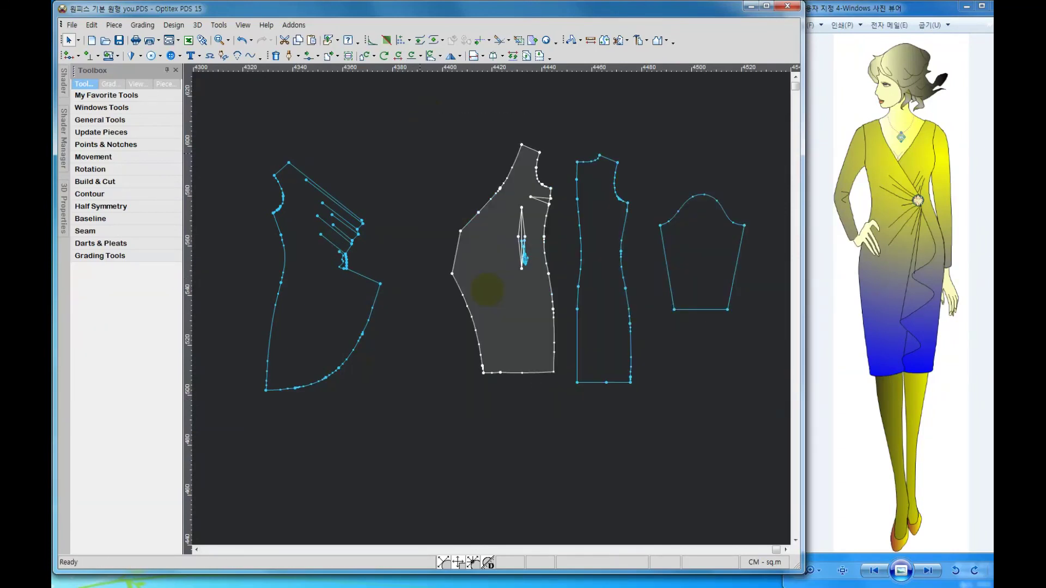
{"action": "left_click_drag", "start_coordinate": [490, 296], "coordinate": [425, 299]}
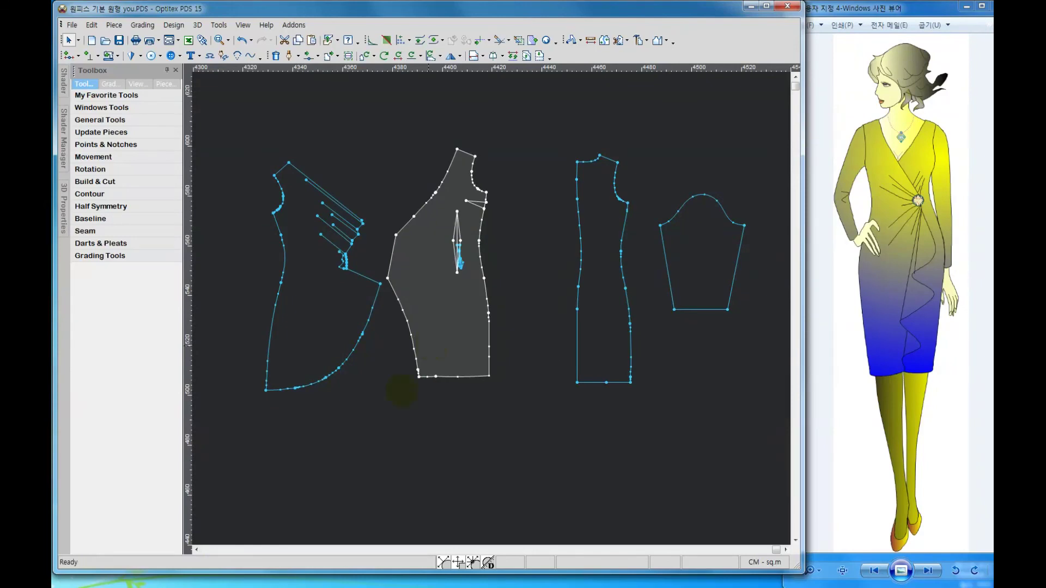
Lay the ruffle front over the front bodice and align it with the outline
{"action": "left_click_drag", "start_coordinate": [328, 301], "coordinate": [422, 289]}
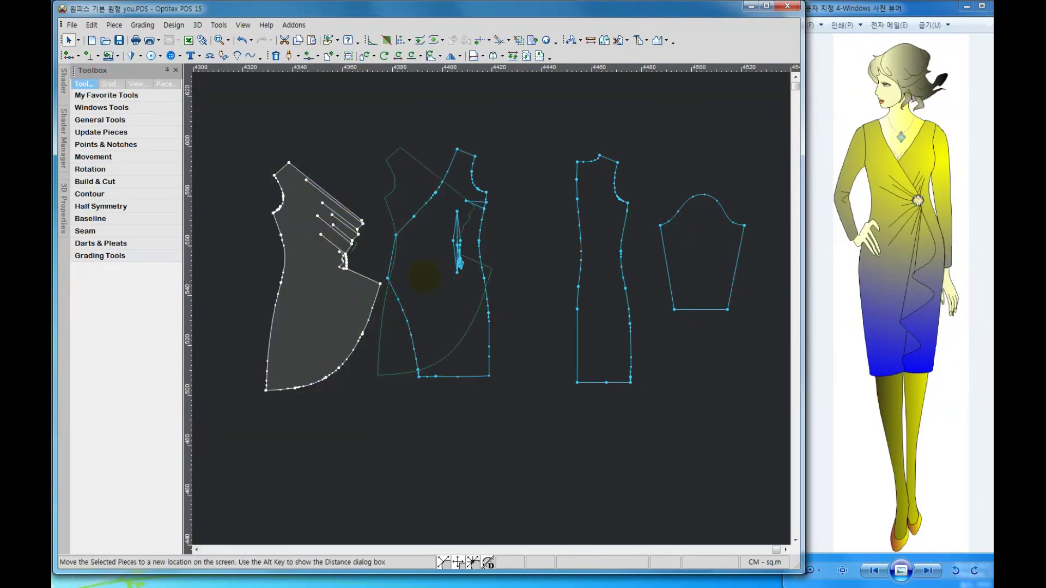
{"action": "left_click_drag", "start_coordinate": [422, 290], "coordinate": [423, 275]}
{"action": "scroll", "coordinate": [425, 278], "scroll_direction": "up", "scroll_amount": 1}
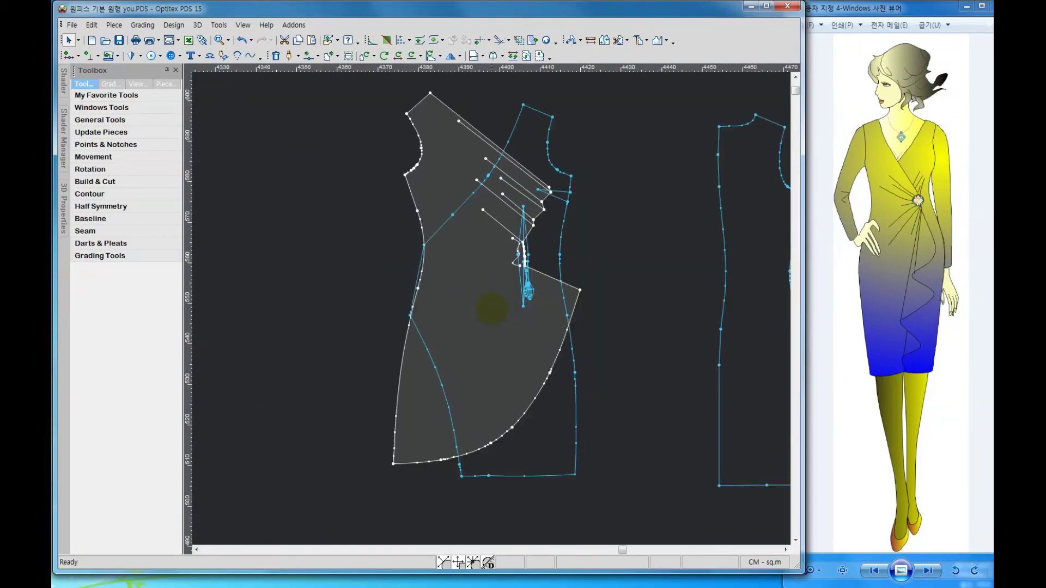
{"action": "scroll", "coordinate": [376, 144], "scroll_direction": "up", "scroll_amount": 1}
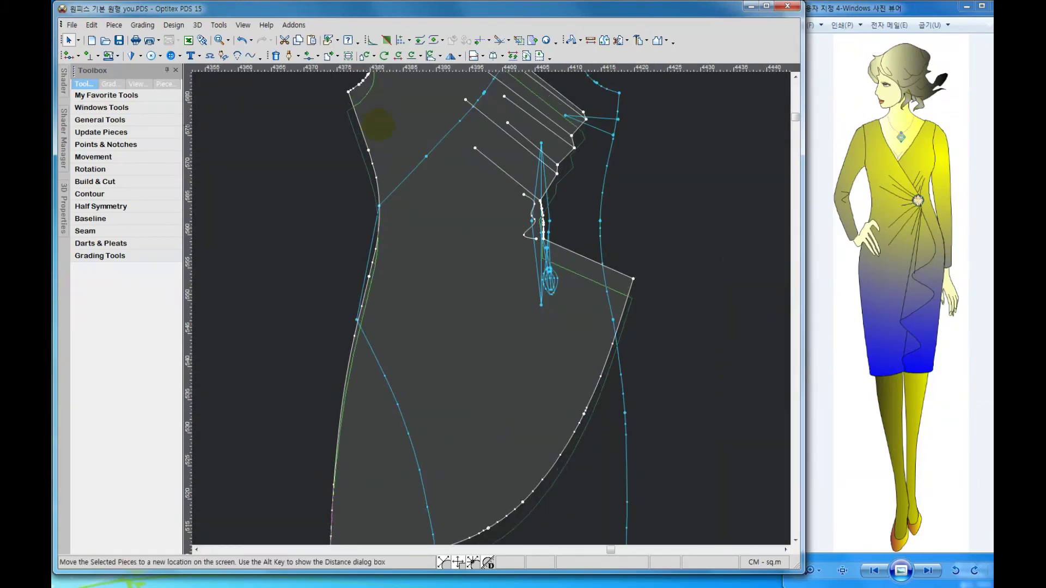
{"action": "left_click_drag", "start_coordinate": [375, 107], "coordinate": [375, 151]}
{"action": "scroll", "coordinate": [445, 236], "scroll_direction": "down", "scroll_amount": 1}
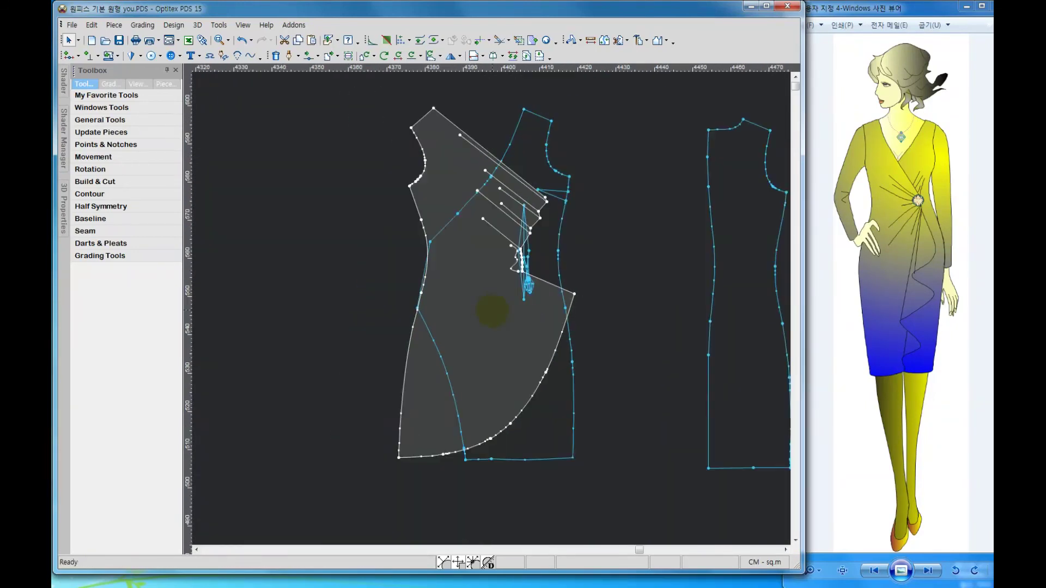
Move the ruffle front back out to the left of the bodice
{"action": "left_click_drag", "start_coordinate": [436, 183], "coordinate": [324, 215]}
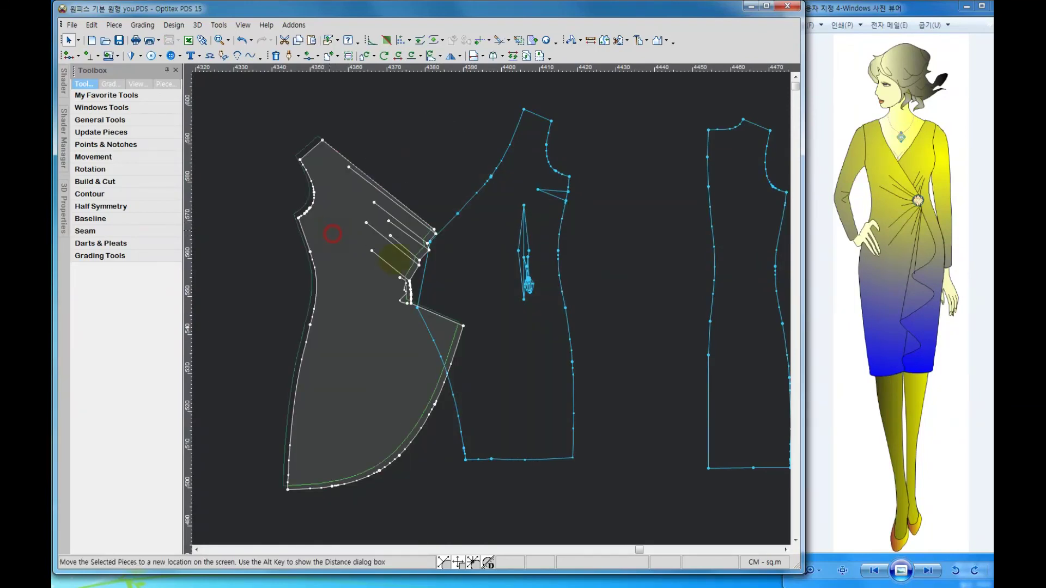
{"action": "scroll", "coordinate": [468, 308], "scroll_direction": "up", "scroll_amount": 1}
{"action": "scroll", "coordinate": [484, 303], "scroll_direction": "up", "scroll_amount": 1}
{"action": "scroll", "coordinate": [483, 303], "scroll_direction": "up", "scroll_amount": 1}
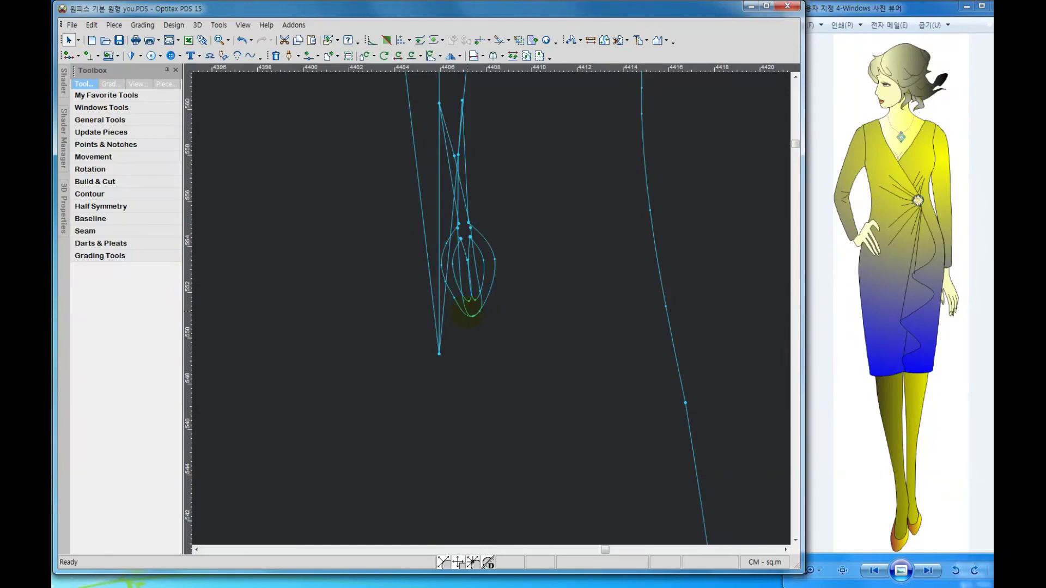
{"action": "scroll", "coordinate": [483, 300], "scroll_direction": "down", "scroll_amount": 2}
{"action": "scroll", "coordinate": [483, 300], "scroll_direction": "down", "scroll_amount": 1}
{"action": "scroll", "coordinate": [484, 301], "scroll_direction": "down", "scroll_amount": 1}
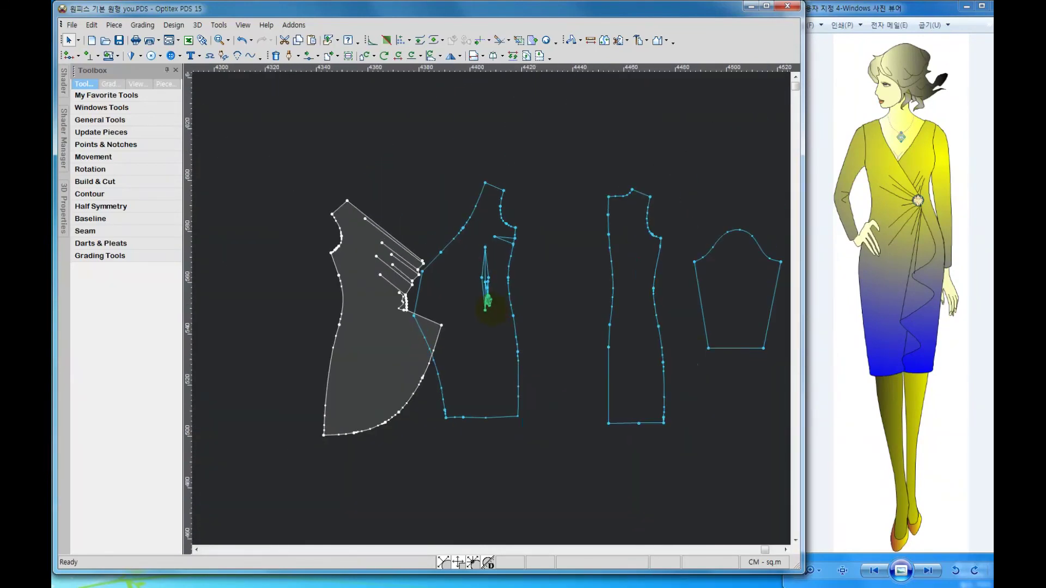
Slide the back, sleeve and ruffle pieces left into a row and select the front bodice
{"action": "left_click_drag", "start_coordinate": [634, 351], "coordinate": [592, 344]}
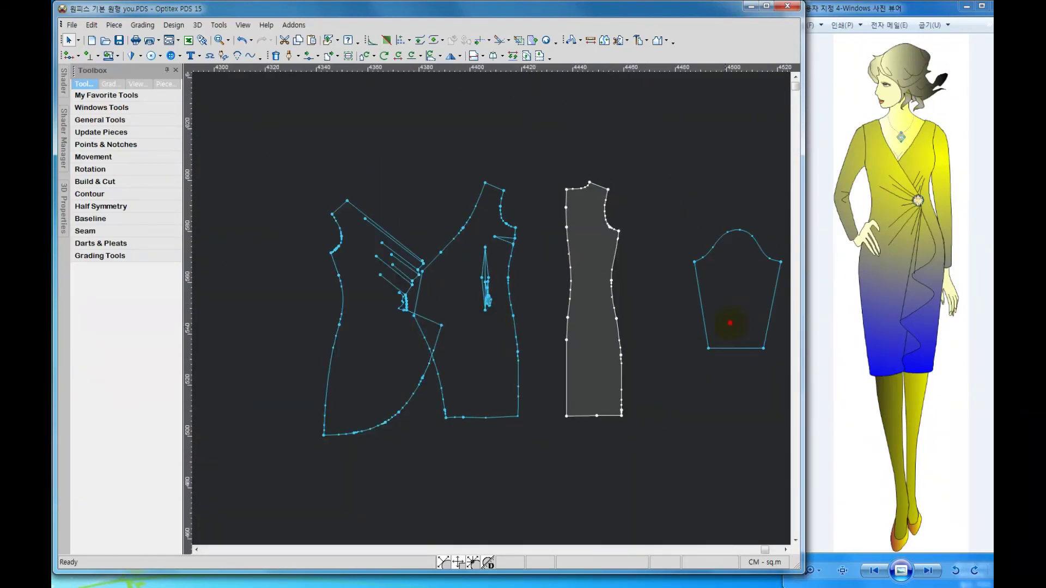
{"action": "left_click_drag", "start_coordinate": [729, 322], "coordinate": [669, 337]}
{"action": "left_click_drag", "start_coordinate": [397, 362], "coordinate": [319, 357]}
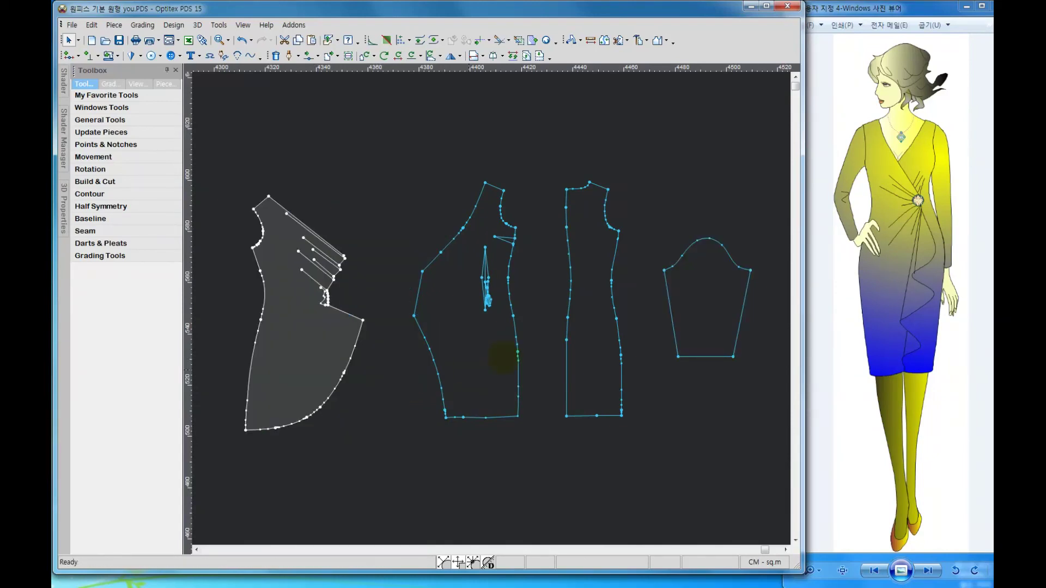
{"action": "left_click", "coordinate": [504, 357]}
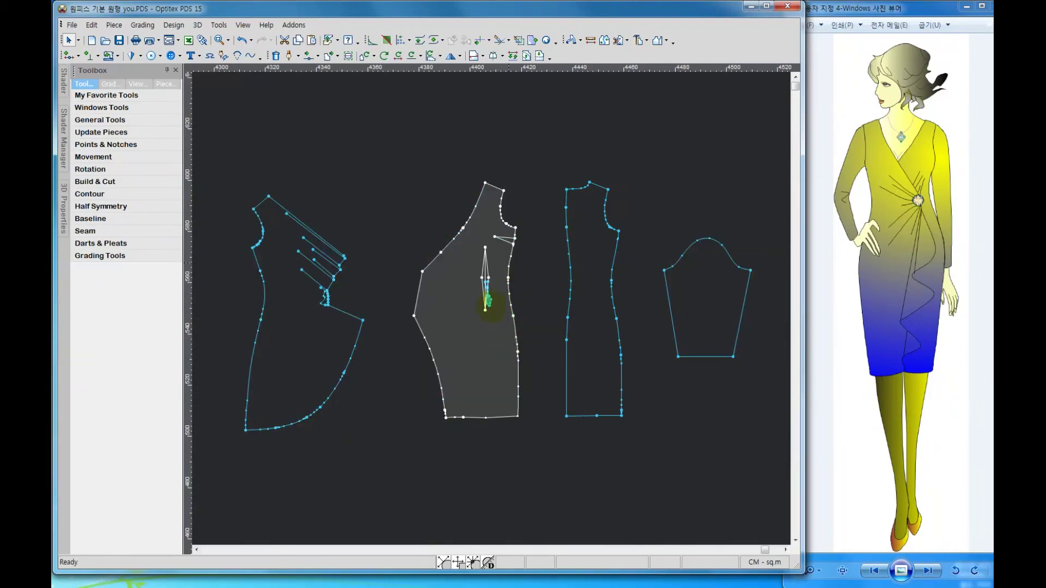
{"action": "scroll", "coordinate": [490, 297], "scroll_direction": "up", "scroll_amount": 2}
{"action": "scroll", "coordinate": [490, 296], "scroll_direction": "up", "scroll_amount": 2}
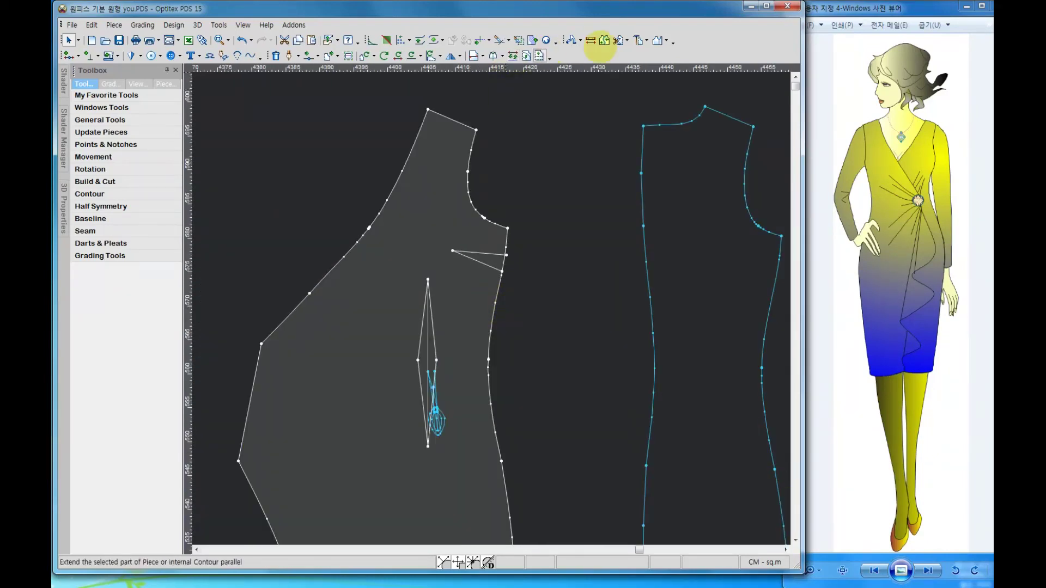
Measure the bust dart leg length, then reselect the front bodice
{"action": "left_click", "coordinate": [590, 40]}
{"action": "left_click", "coordinate": [507, 255]}
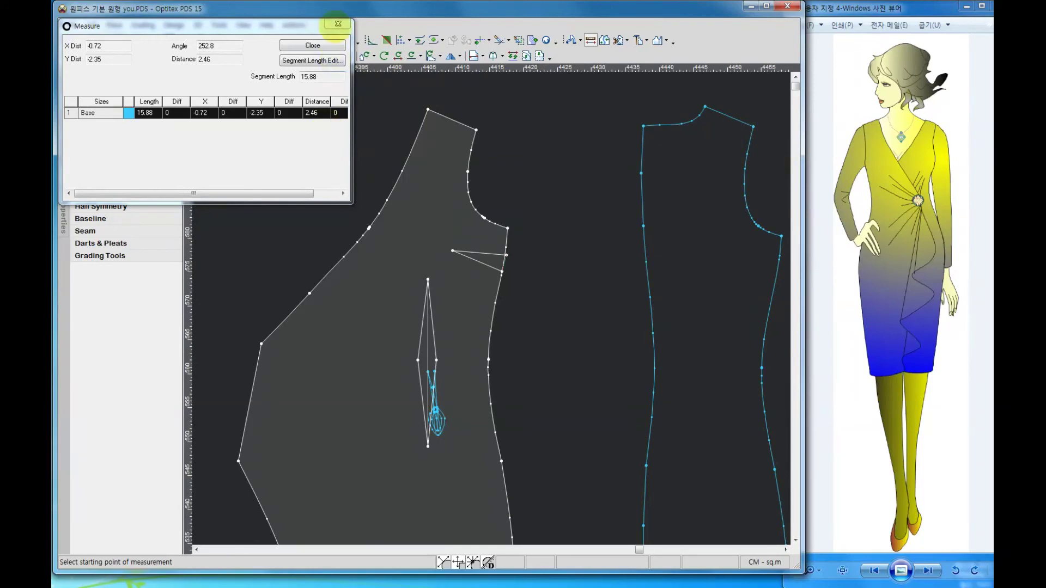
{"action": "left_click", "coordinate": [338, 24]}
{"action": "right_click", "coordinate": [542, 230]}
{"action": "left_click", "coordinate": [567, 239]}
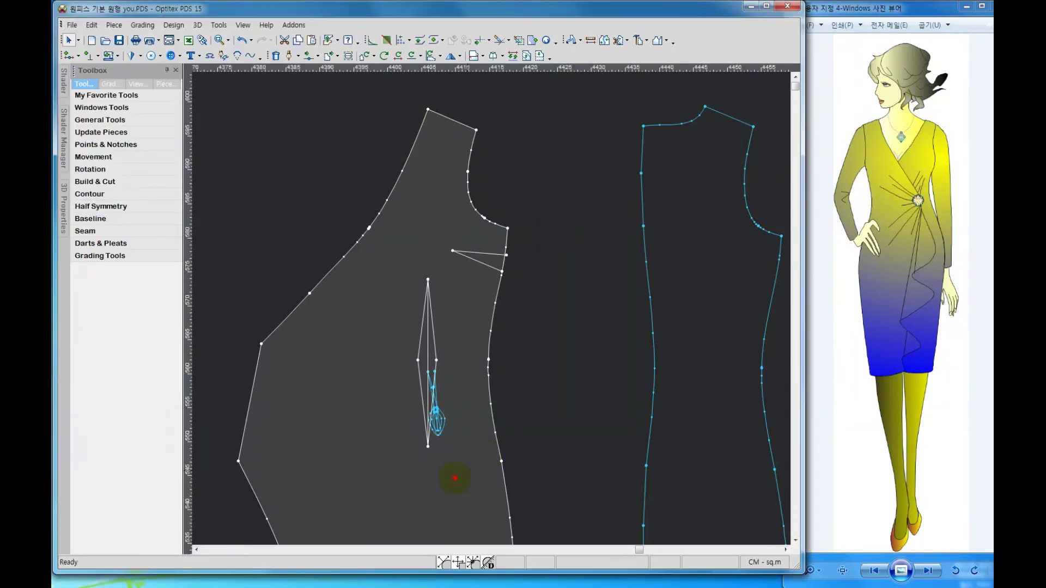
Raise the front bodice's side hem corner slightly with Move Point
{"action": "scroll", "coordinate": [502, 328], "scroll_direction": "down", "scroll_amount": 2}
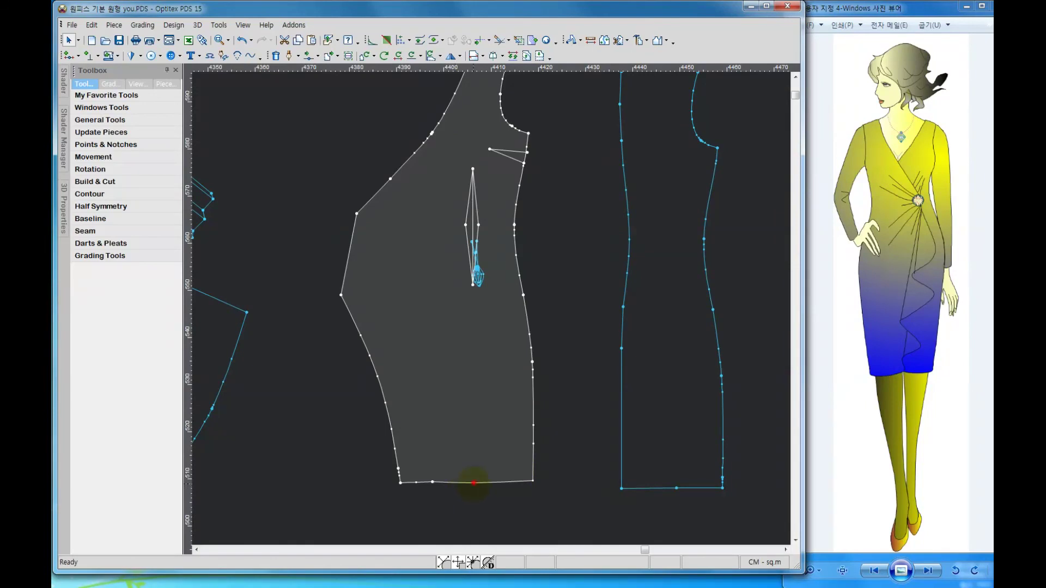
{"action": "left_click", "coordinate": [474, 483]}
{"action": "left_click", "coordinate": [308, 55]}
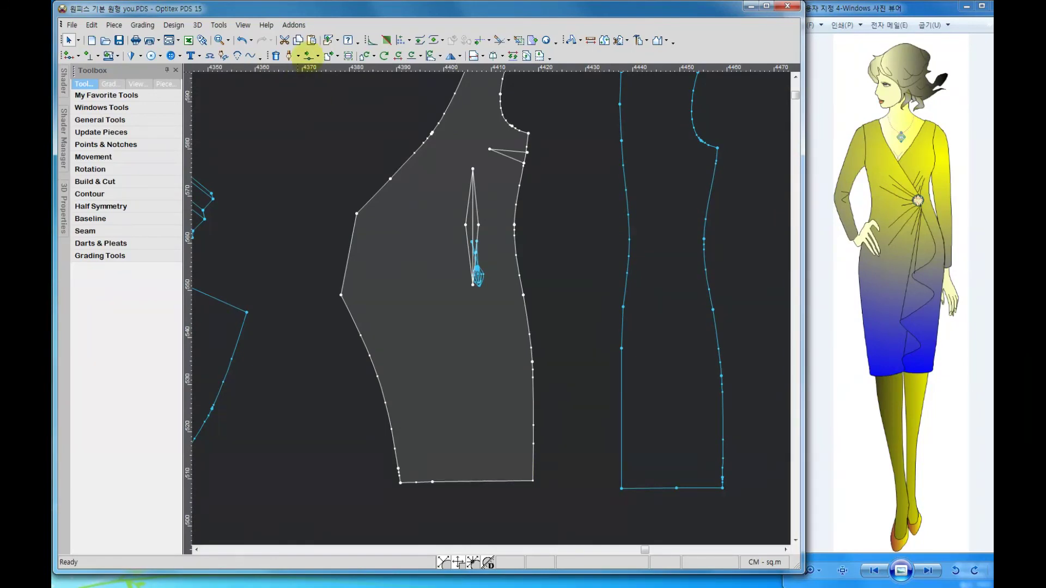
{"action": "left_click", "coordinate": [533, 481]}
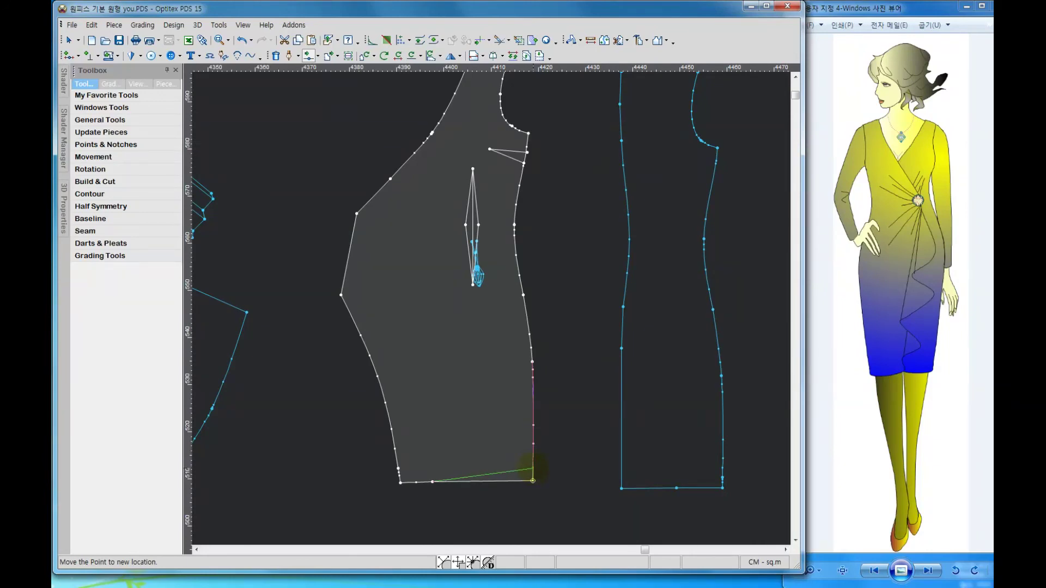
{"action": "left_click", "coordinate": [533, 469]}
{"action": "left_click", "coordinate": [397, 364]}
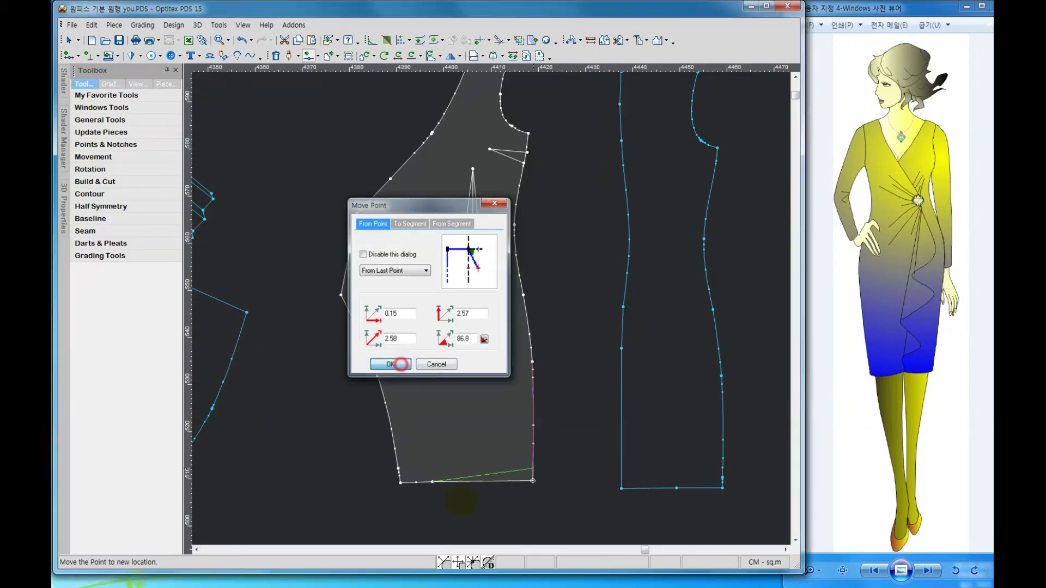
Move a hem point to a new spot and select the small armhole lines
{"action": "left_click", "coordinate": [432, 482]}
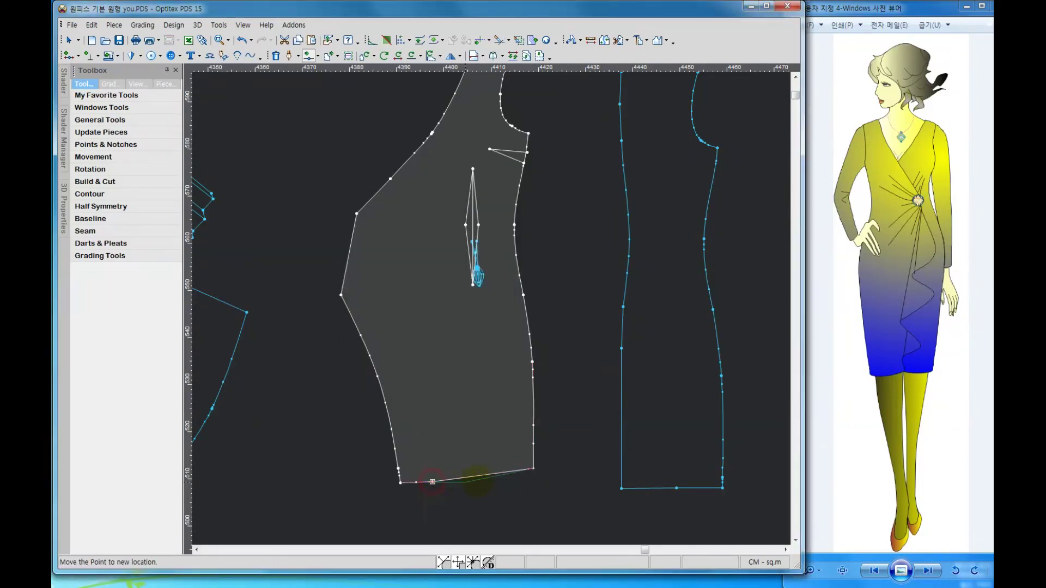
{"action": "left_click", "coordinate": [478, 479]}
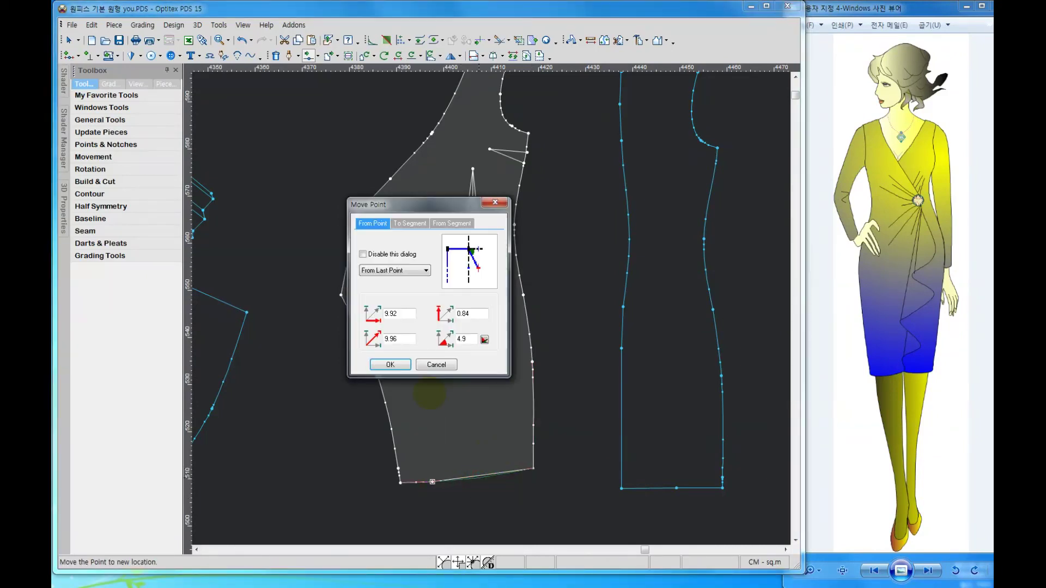
{"action": "right_click", "coordinate": [551, 272]}
{"action": "left_click", "coordinate": [569, 278]}
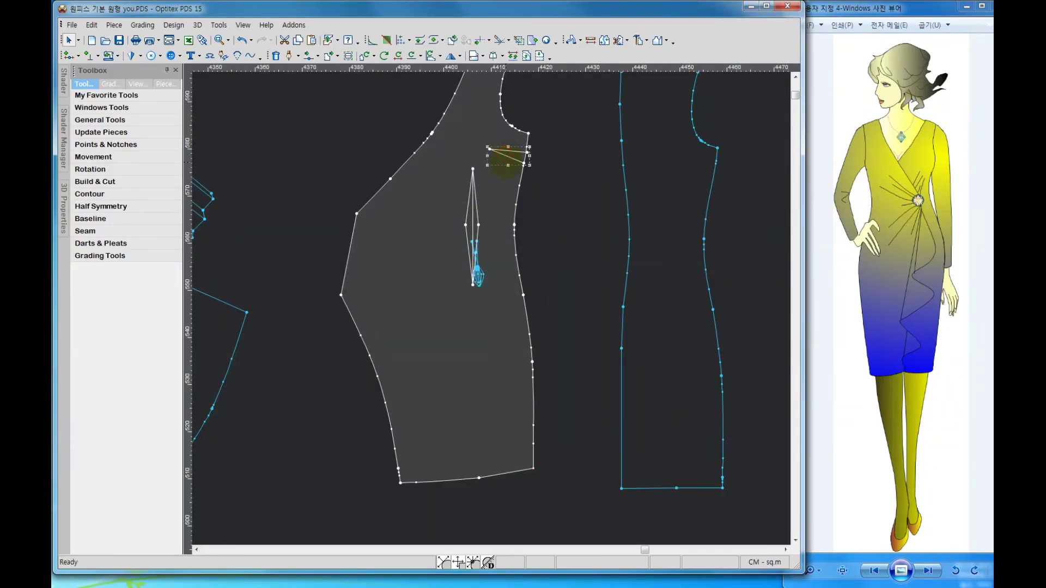
{"action": "key", "text": "Escape"}
Nudge the ruffle front, sleeve and back pieces to space them apart
{"action": "scroll", "coordinate": [492, 310], "scroll_direction": "down", "scroll_amount": 2}
{"action": "left_click", "coordinate": [287, 411]}
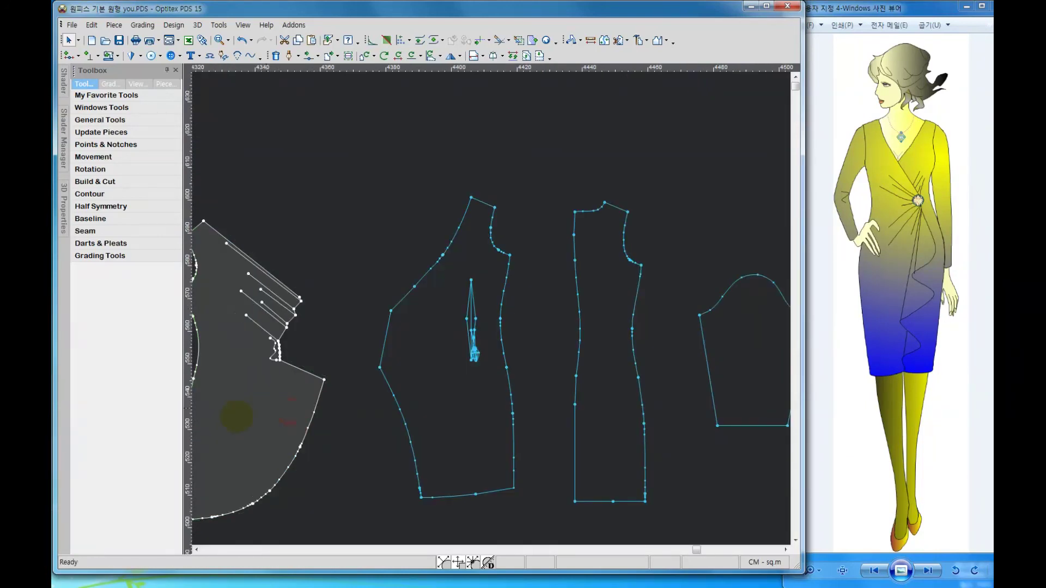
{"action": "left_click_drag", "start_coordinate": [301, 418], "coordinate": [301, 419]}
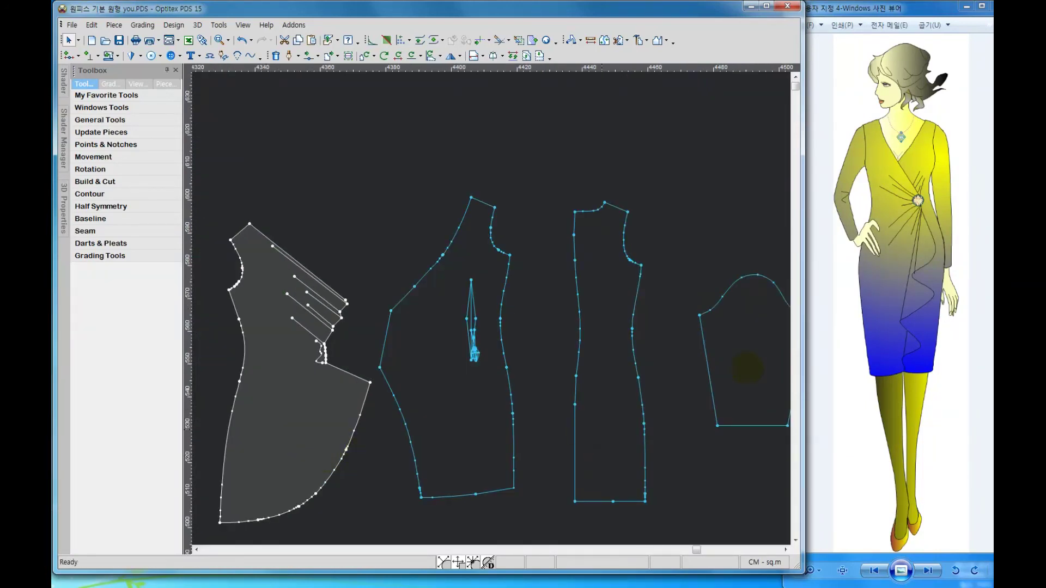
{"action": "left_click_drag", "start_coordinate": [754, 358], "coordinate": [723, 369]}
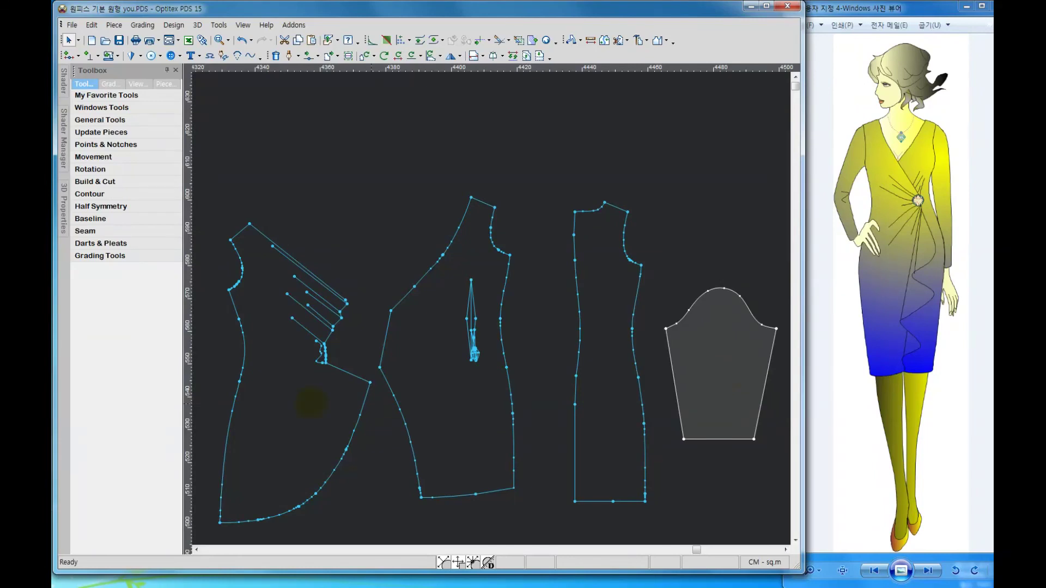
{"action": "left_click_drag", "start_coordinate": [312, 403], "coordinate": [304, 380]}
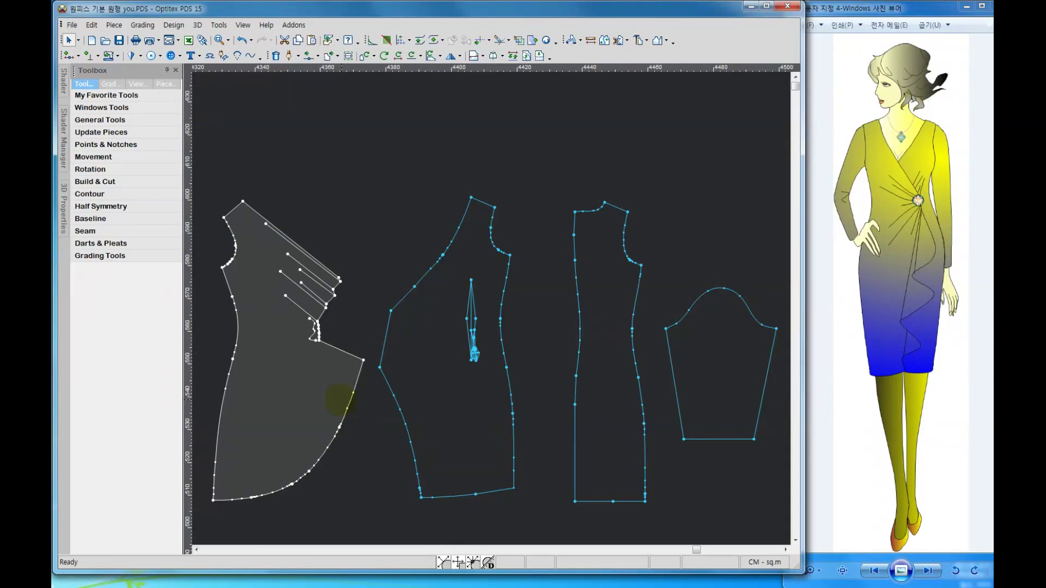
{"action": "left_click_drag", "start_coordinate": [611, 435], "coordinate": [574, 428]}
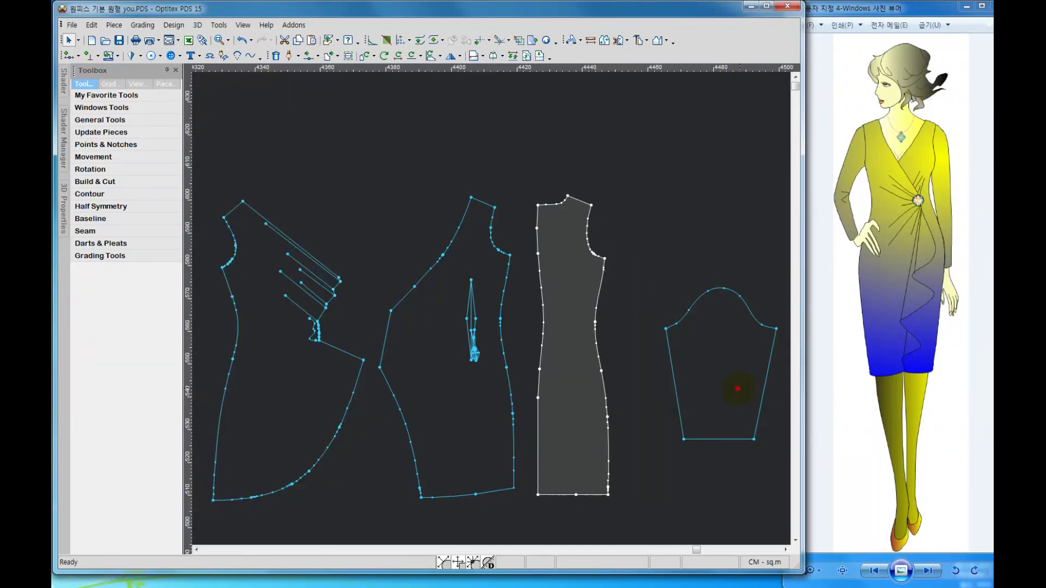
{"action": "left_click_drag", "start_coordinate": [736, 388], "coordinate": [717, 395]}
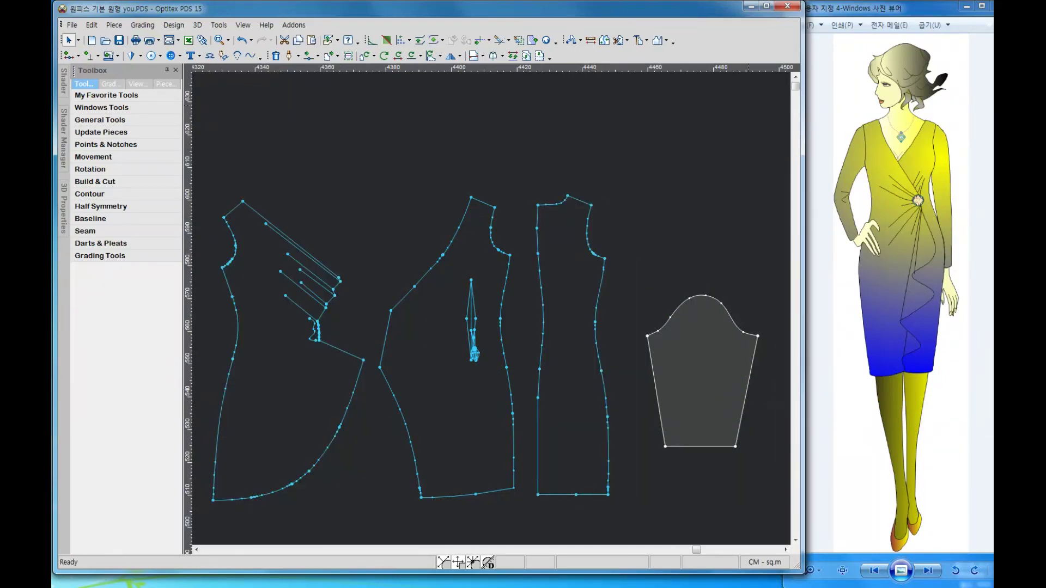
Overlay the ruffle panel on the front bodice so its curved hem matches the lower edge
{"action": "left_click_drag", "start_coordinate": [293, 282], "coordinate": [283, 280]}
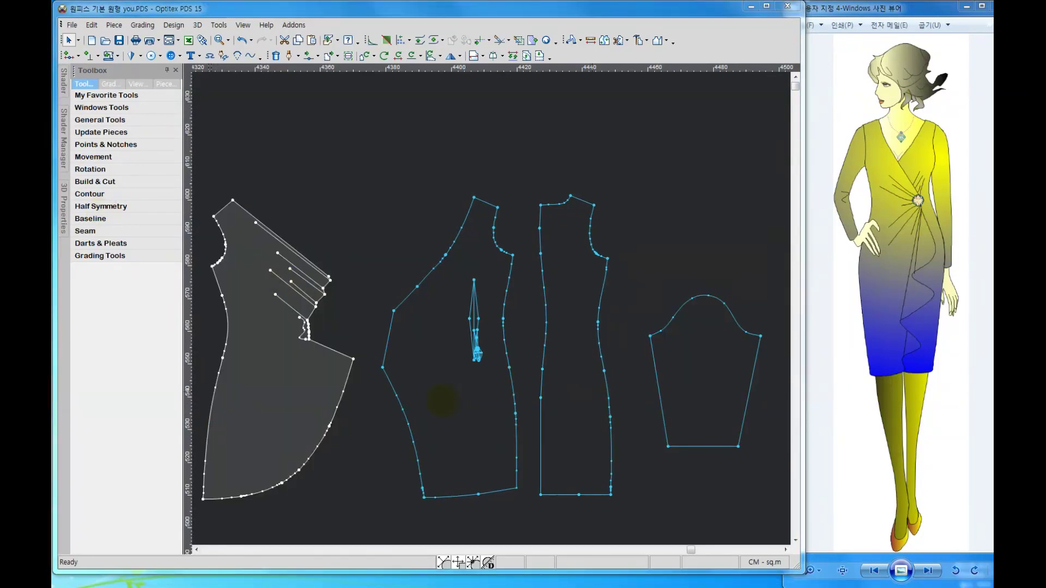
{"action": "left_click_drag", "start_coordinate": [571, 424], "coordinate": [601, 428]}
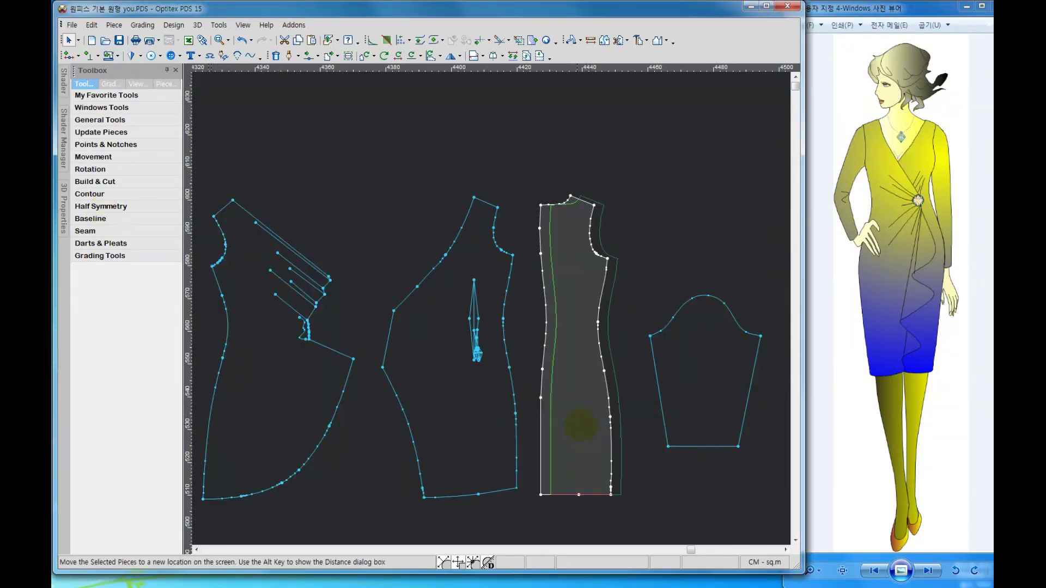
{"action": "left_click_drag", "start_coordinate": [266, 377], "coordinate": [435, 382]}
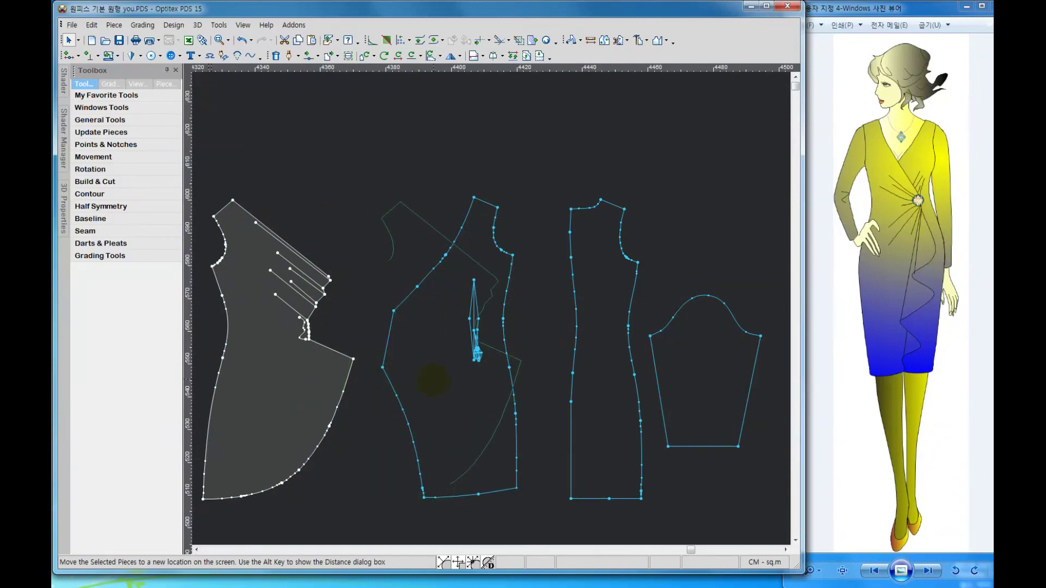
{"action": "left_click_drag", "start_coordinate": [435, 382], "coordinate": [434, 386]}
Draft a new curved contour on the front bodice, following the ruffle panel's hem line
{"action": "scroll", "coordinate": [528, 491], "scroll_direction": "up", "scroll_amount": 2}
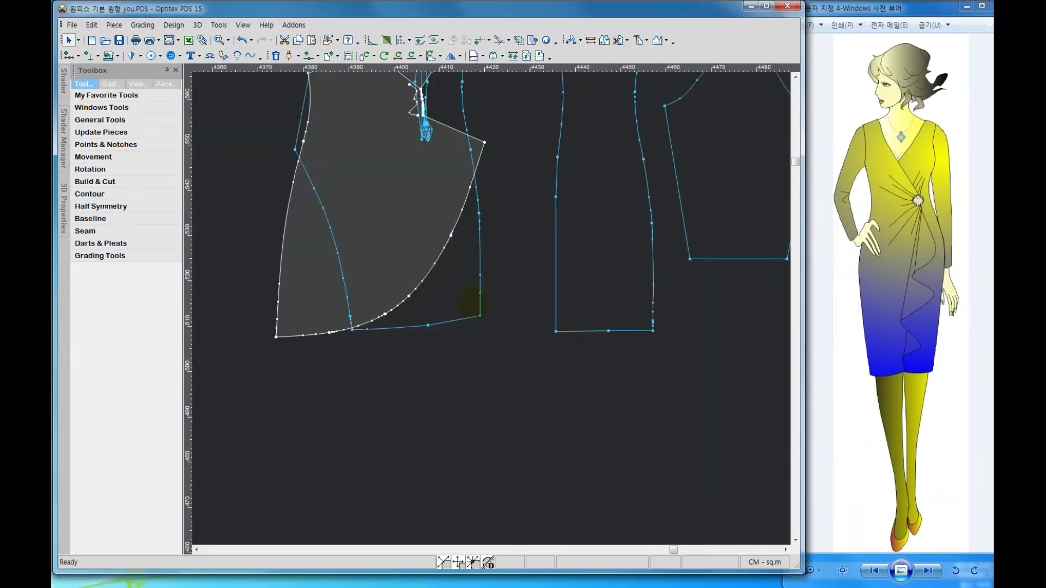
{"action": "scroll", "coordinate": [494, 309], "scroll_direction": "down", "scroll_amount": 1}
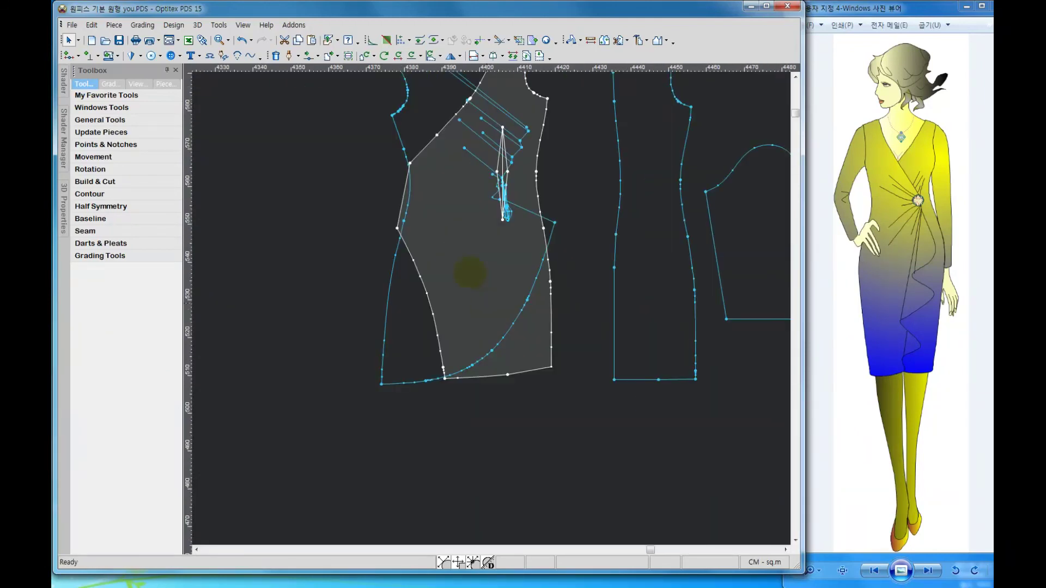
{"action": "left_click", "coordinate": [290, 55]}
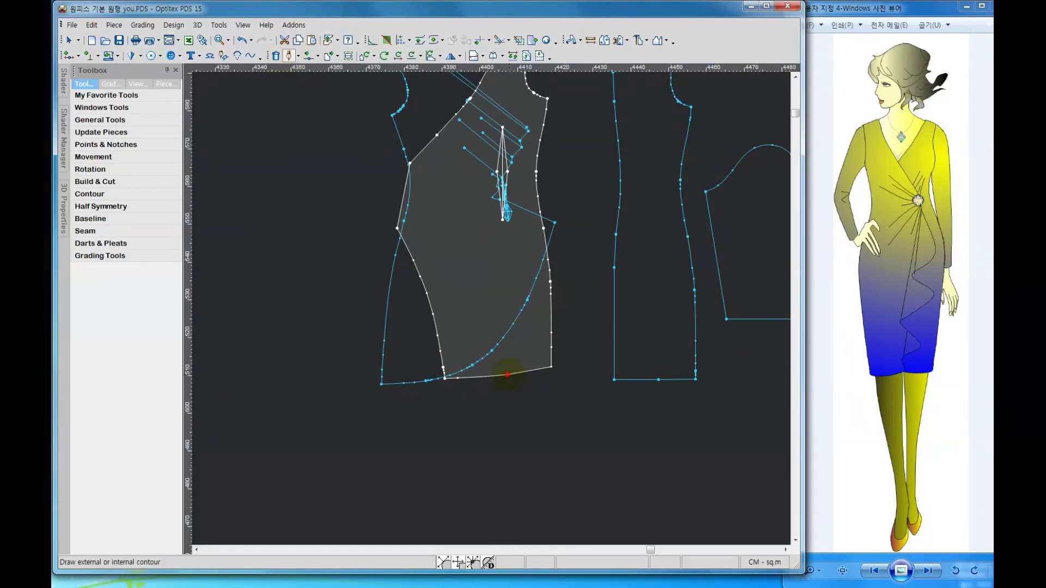
{"action": "left_click", "coordinate": [507, 375]}
{"action": "left_click", "coordinate": [397, 430]}
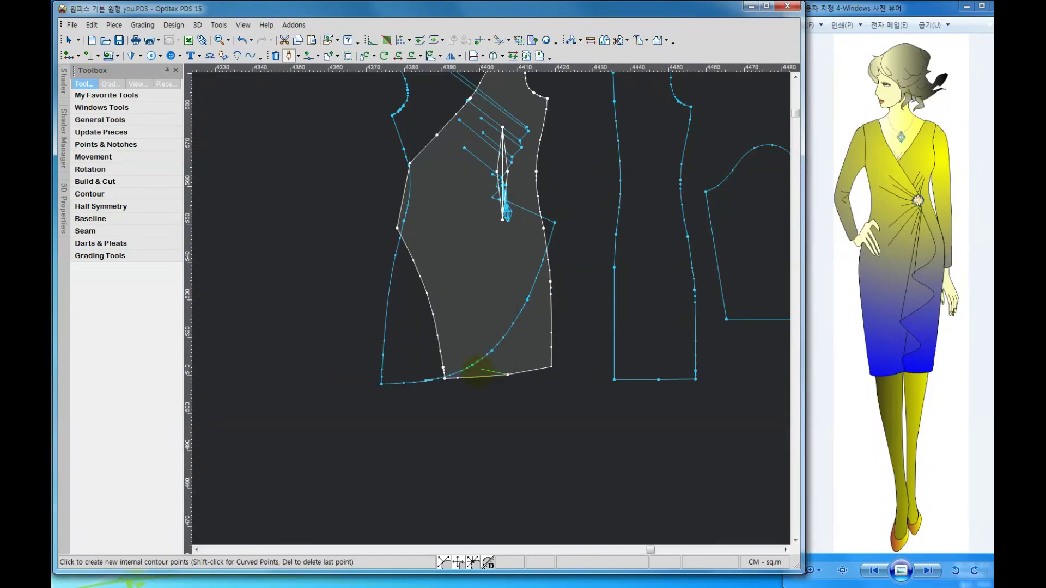
{"action": "left_click", "coordinate": [456, 366]}
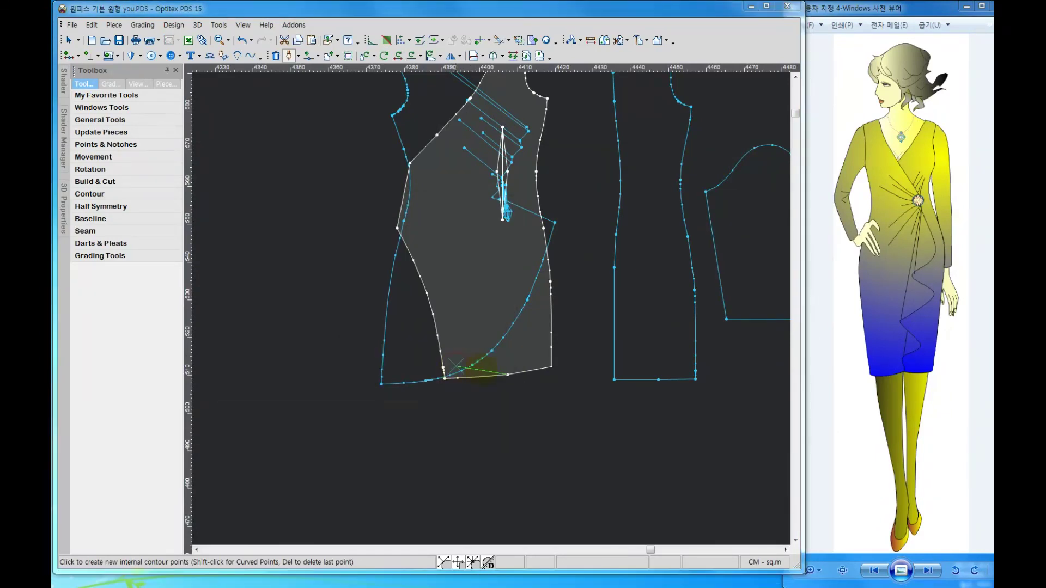
{"action": "left_click", "coordinate": [401, 364]}
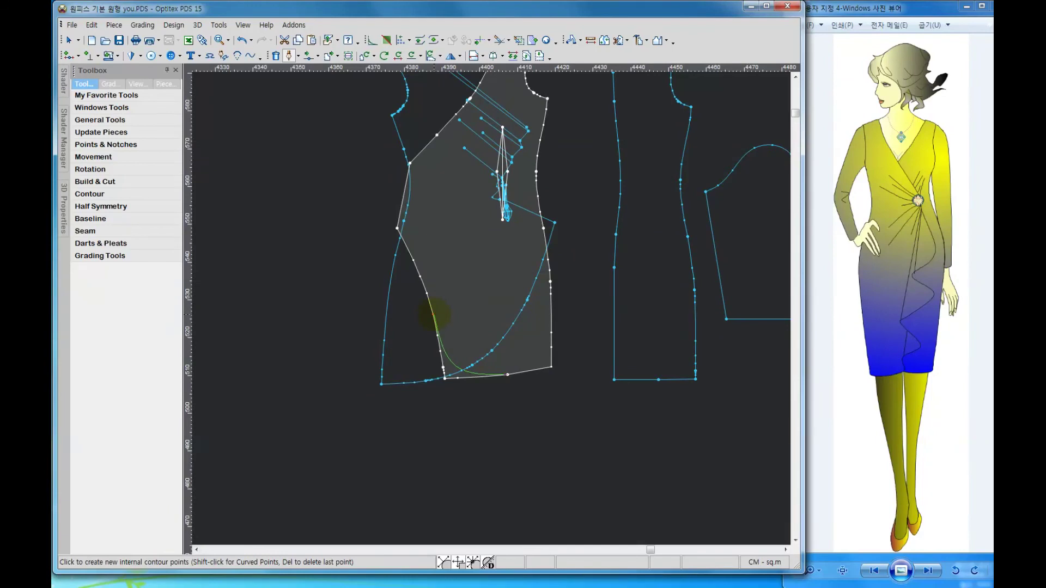
{"action": "left_click", "coordinate": [434, 315]}
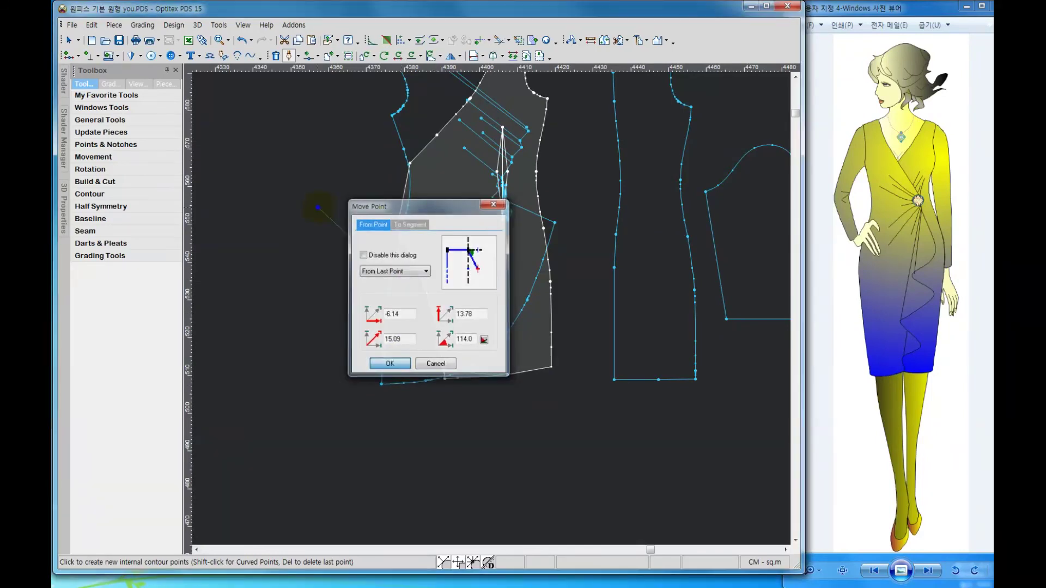
{"action": "key", "text": "Return"}
{"action": "right_click", "coordinate": [319, 208]}
{"action": "left_click", "coordinate": [341, 215]}
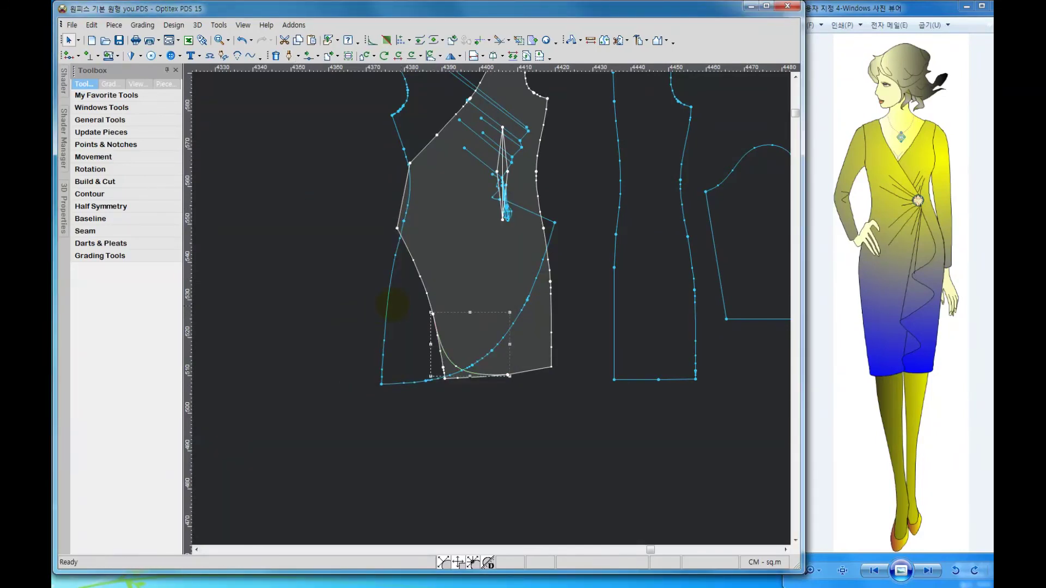
Move the ruffle panel left off the front bodice and select the new hem curve
{"action": "left_click_drag", "start_coordinate": [400, 310], "coordinate": [269, 314]}
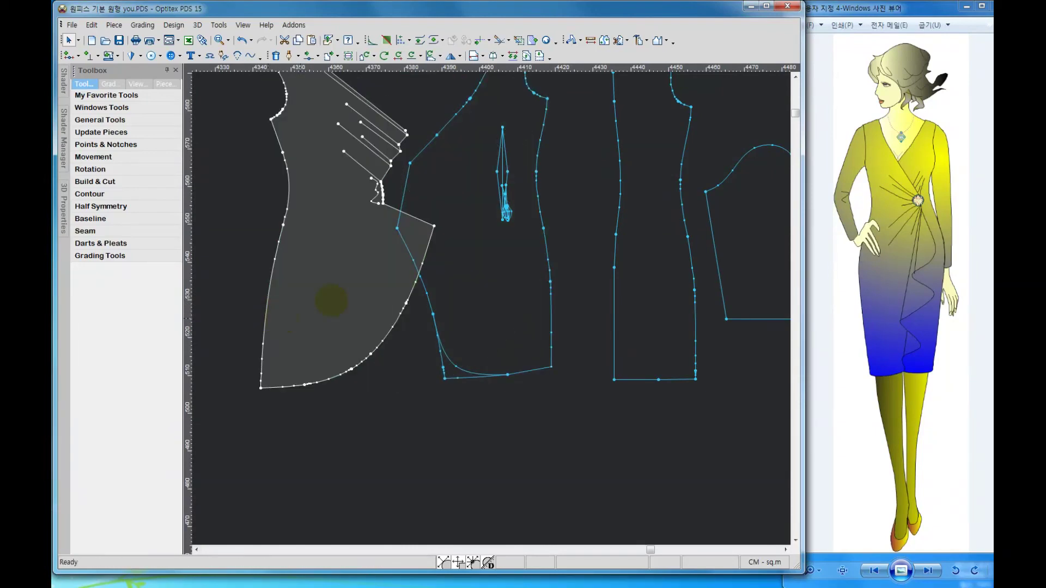
{"action": "left_click_drag", "start_coordinate": [331, 299], "coordinate": [264, 306]}
{"action": "left_click", "coordinate": [517, 300]}
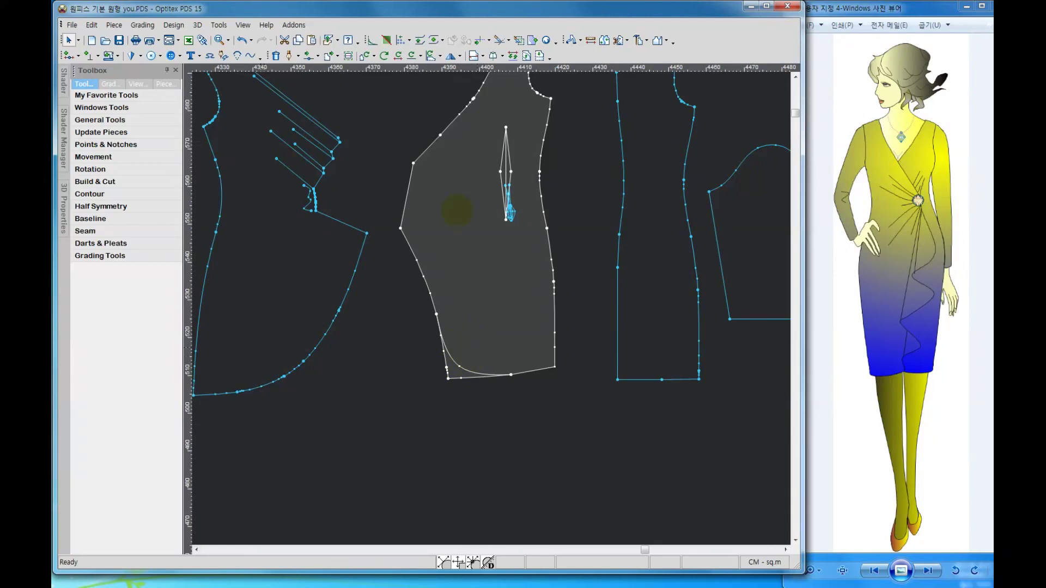
{"action": "left_click", "coordinate": [462, 367]}
Reposition a point on the front bodice's hem curve with Move Point to smooth it
{"action": "left_click", "coordinate": [298, 56]}
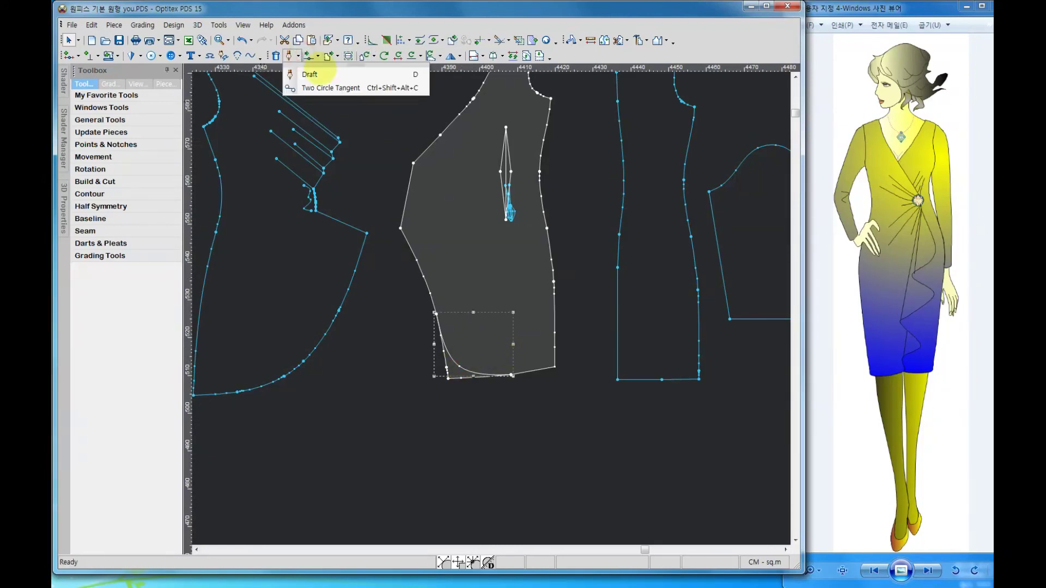
{"action": "left_click", "coordinate": [457, 312]}
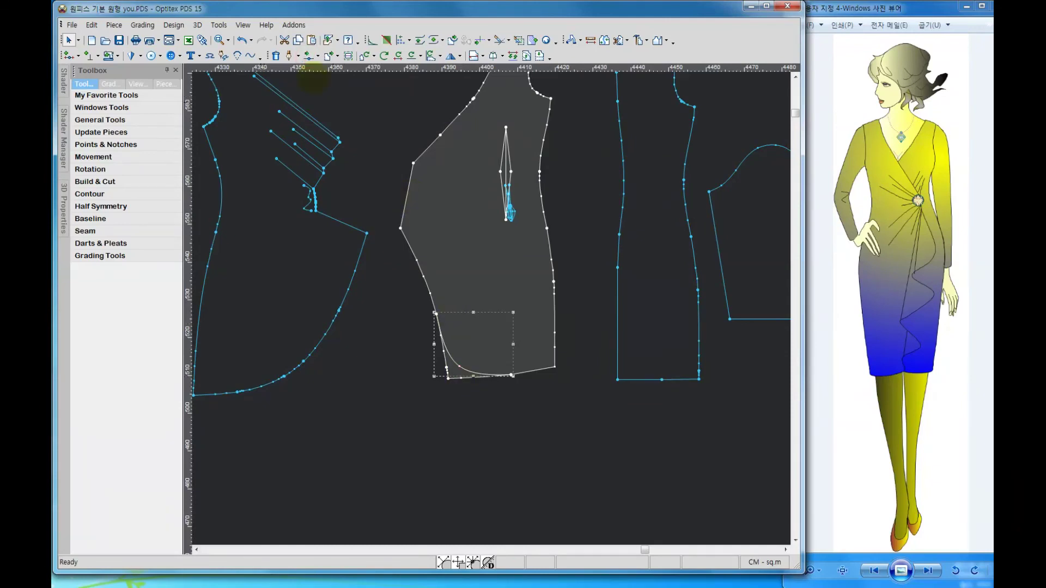
{"action": "left_click", "coordinate": [308, 56]}
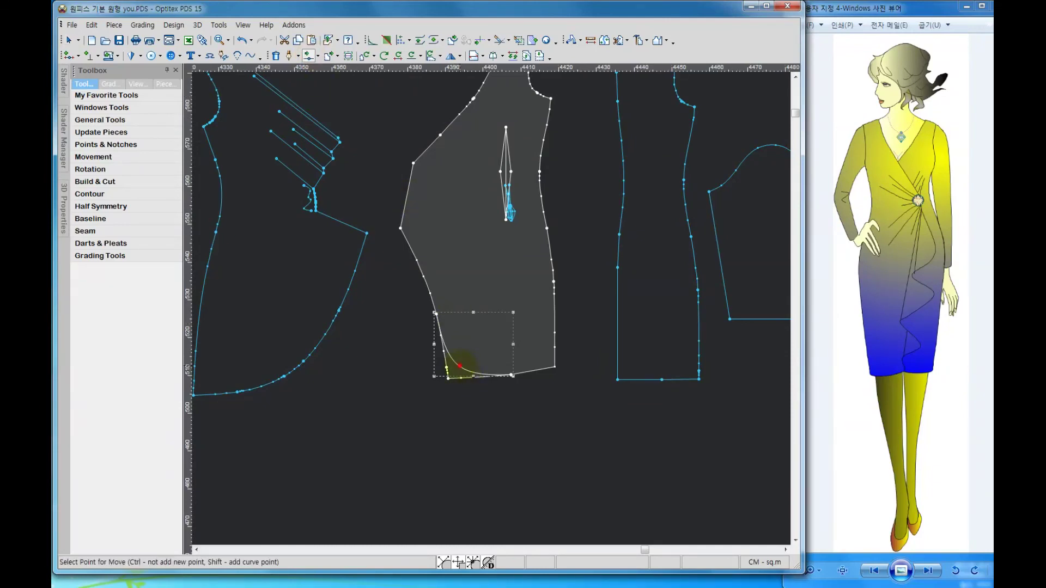
{"action": "left_click", "coordinate": [460, 366]}
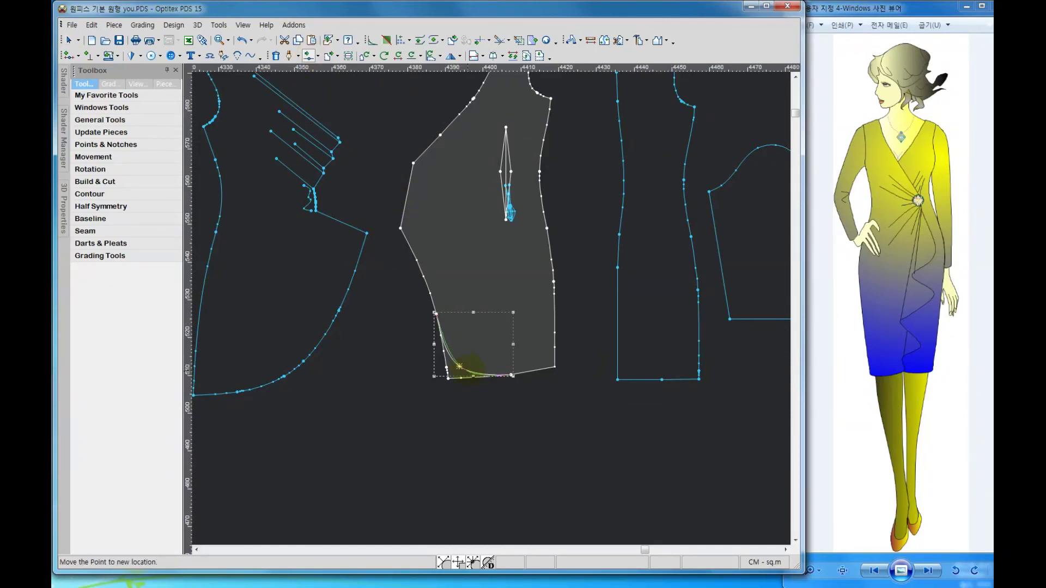
{"action": "left_click", "coordinate": [459, 365]}
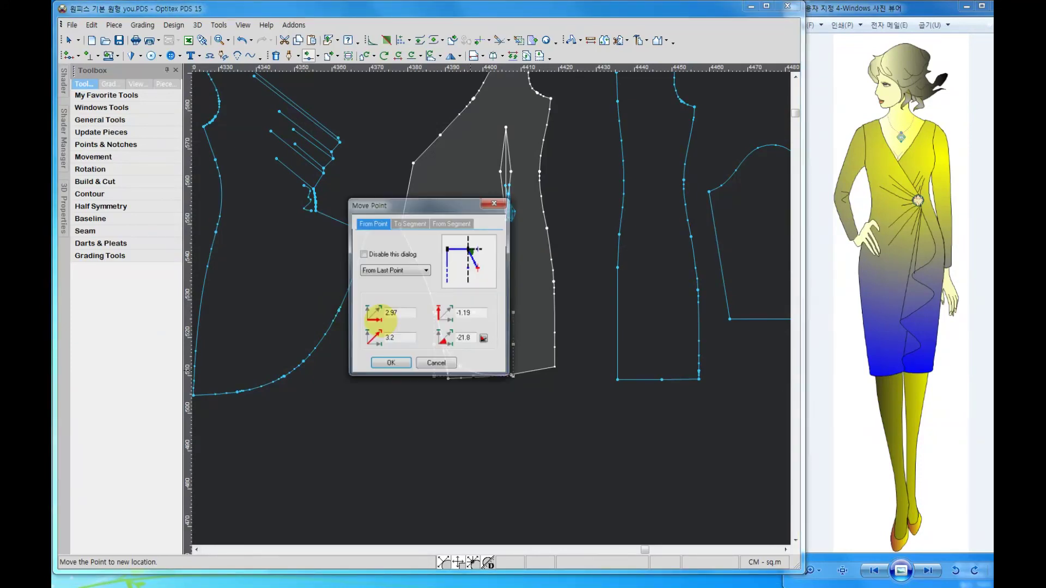
{"action": "left_click", "coordinate": [390, 364]}
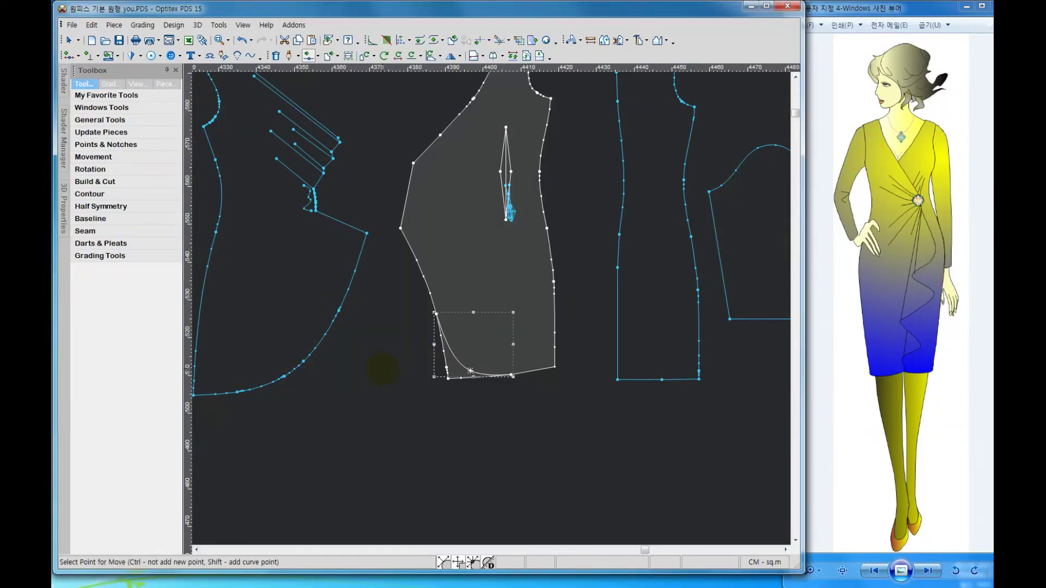
{"action": "right_click", "coordinate": [383, 369]}
{"action": "left_click", "coordinate": [396, 377]}
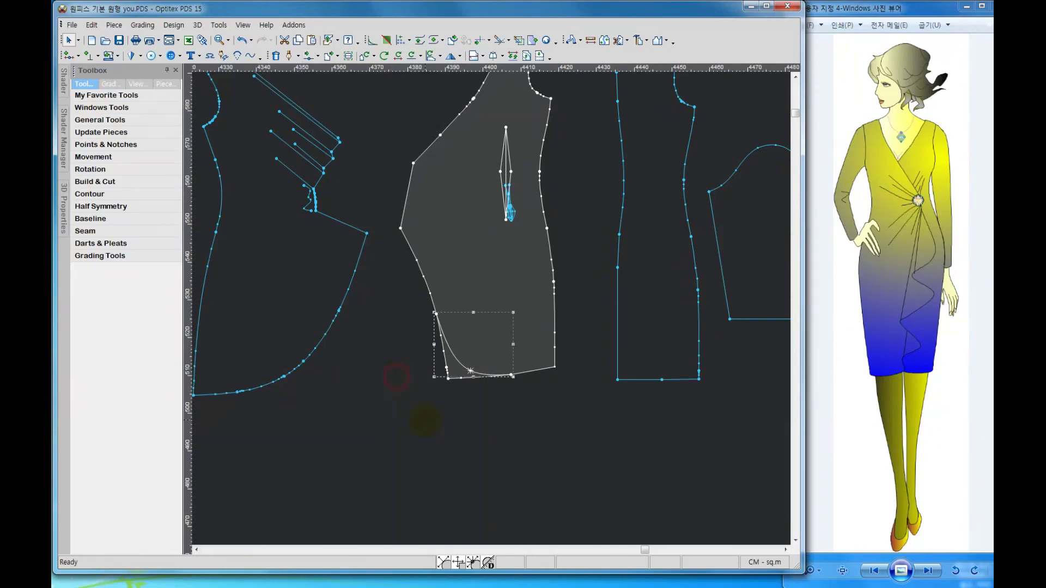
Nudge the ruffle panel back beside the front, then select the front, back and sleeve pieces
{"action": "scroll", "coordinate": [490, 306], "scroll_direction": "down", "scroll_amount": 2}
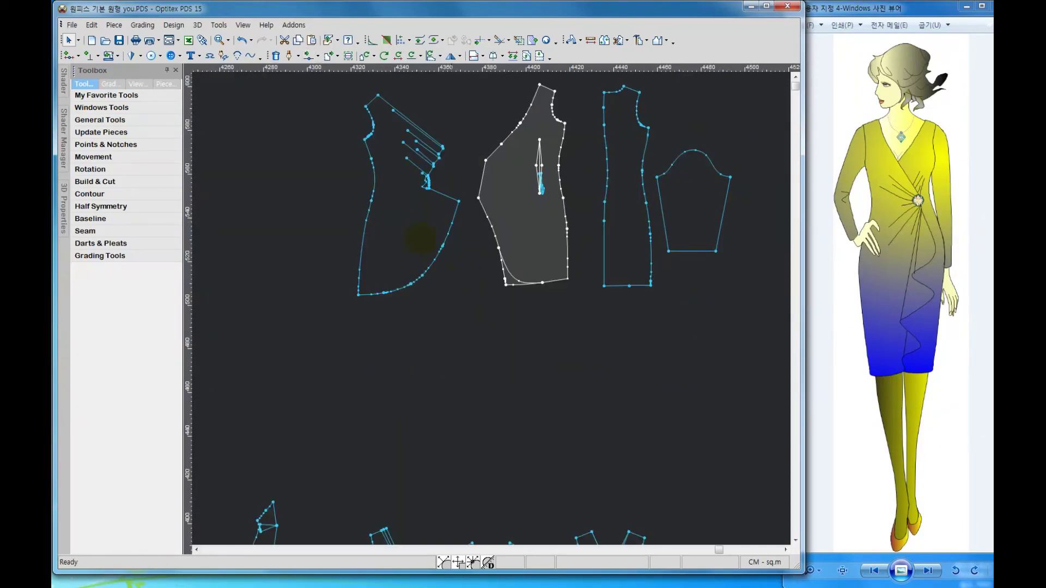
{"action": "left_click", "coordinate": [420, 239]}
{"action": "left_click_drag", "start_coordinate": [420, 238], "coordinate": [433, 247]}
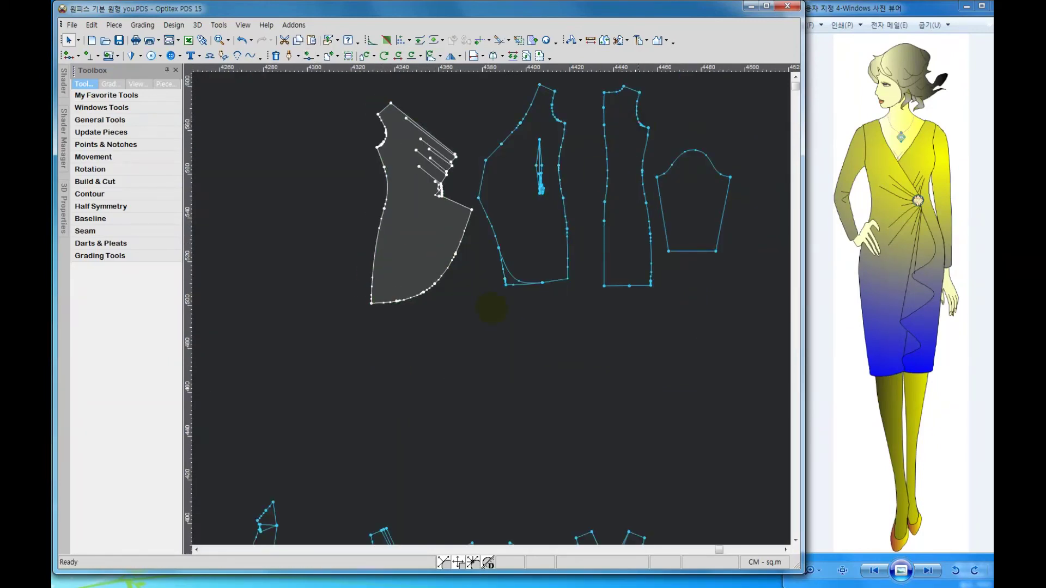
{"action": "scroll", "coordinate": [492, 308], "scroll_direction": "down", "scroll_amount": 1}
{"action": "left_click_drag", "start_coordinate": [576, 479], "coordinate": [241, 257]}
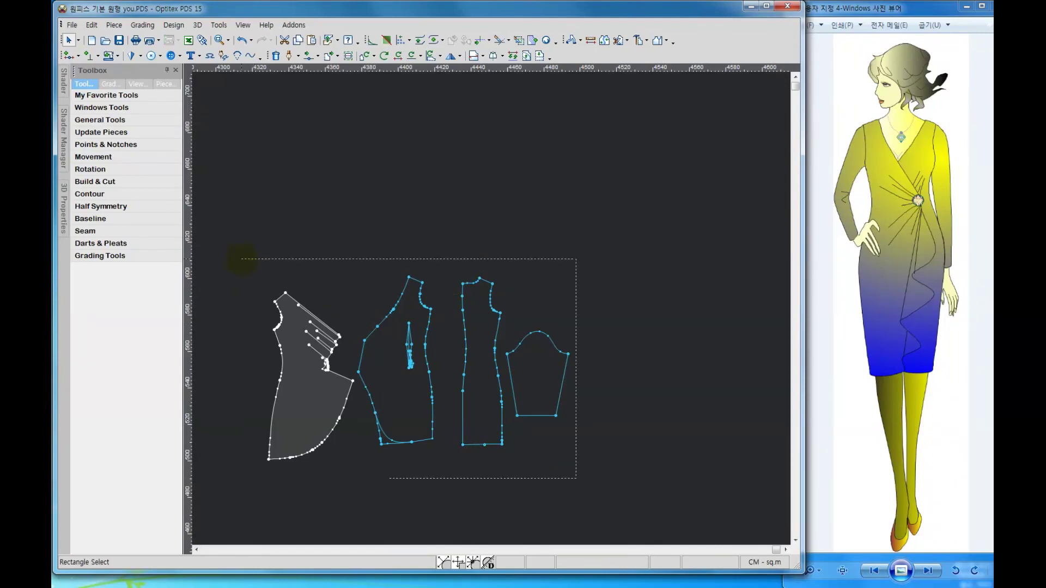
{"action": "scroll", "coordinate": [492, 310], "scroll_direction": "up", "scroll_amount": 1}
{"action": "scroll", "coordinate": [491, 305], "scroll_direction": "up", "scroll_amount": 2}
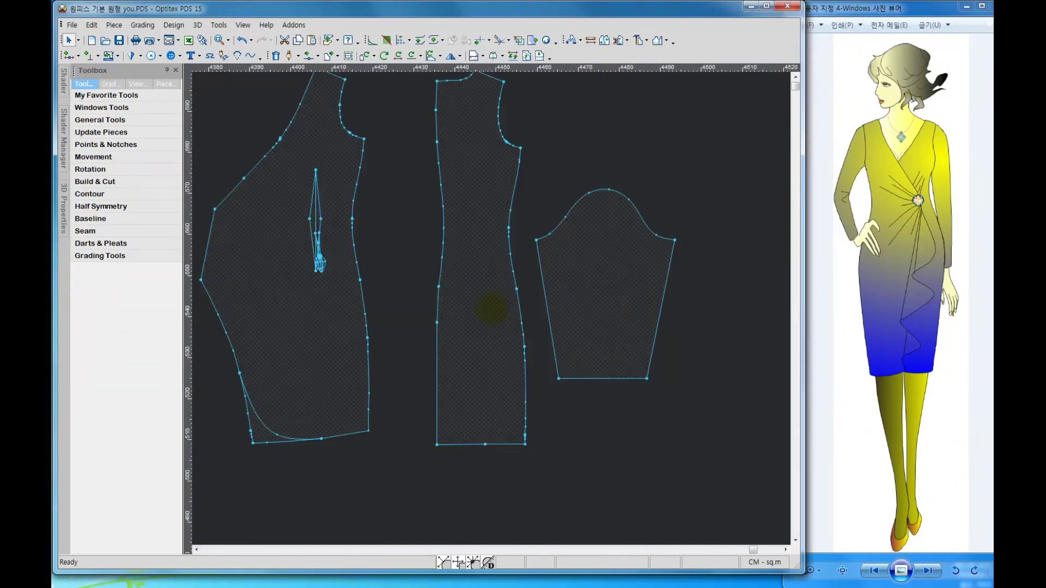
{"action": "scroll", "coordinate": [490, 305], "scroll_direction": "down", "scroll_amount": 1}
{"action": "scroll", "coordinate": [470, 307], "scroll_direction": "down", "scroll_amount": 2}
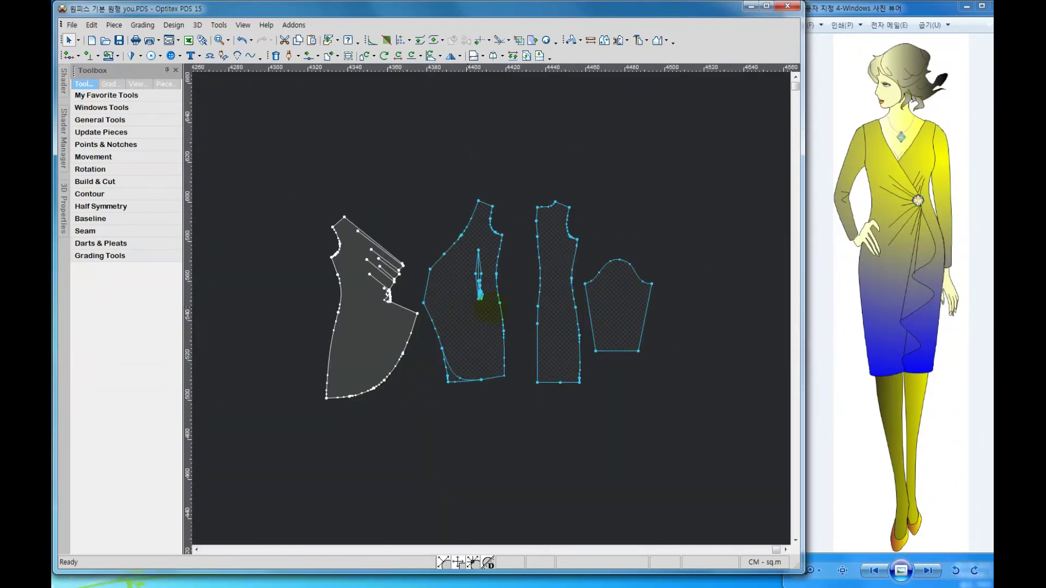